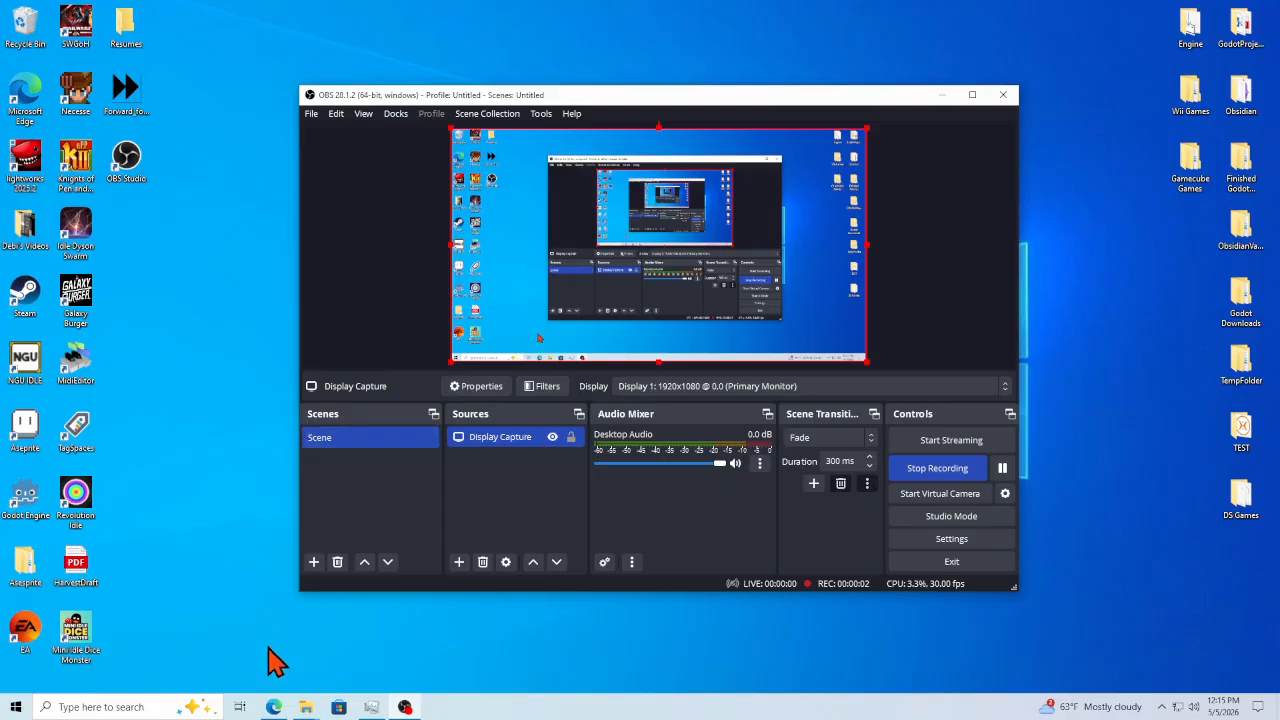
Step: Switch to the browser and open the Lightworks pricing page to view the Free, Create and Pro plans
{"action": "left_click", "coordinate": [276, 707]}
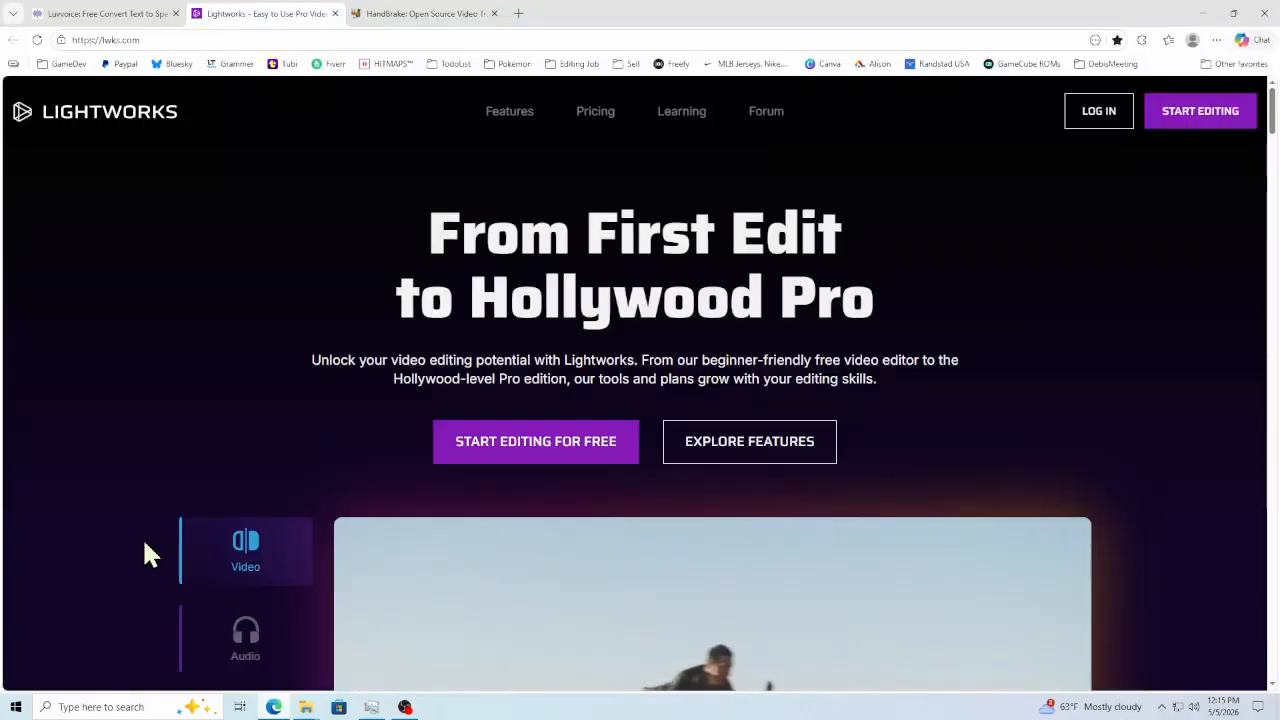
{"action": "scroll", "coordinate": [240, 424], "scroll_direction": "down", "scroll_amount": 1}
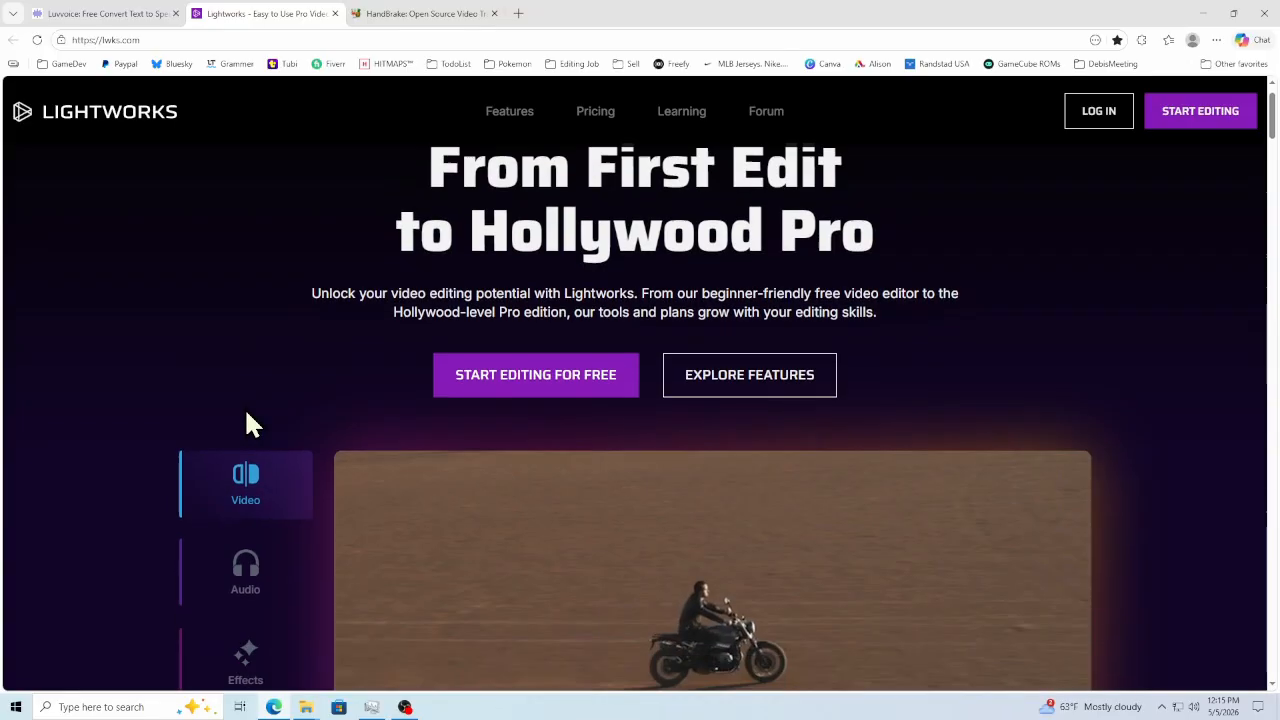
{"action": "scroll", "coordinate": [246, 412], "scroll_direction": "up", "scroll_amount": 1}
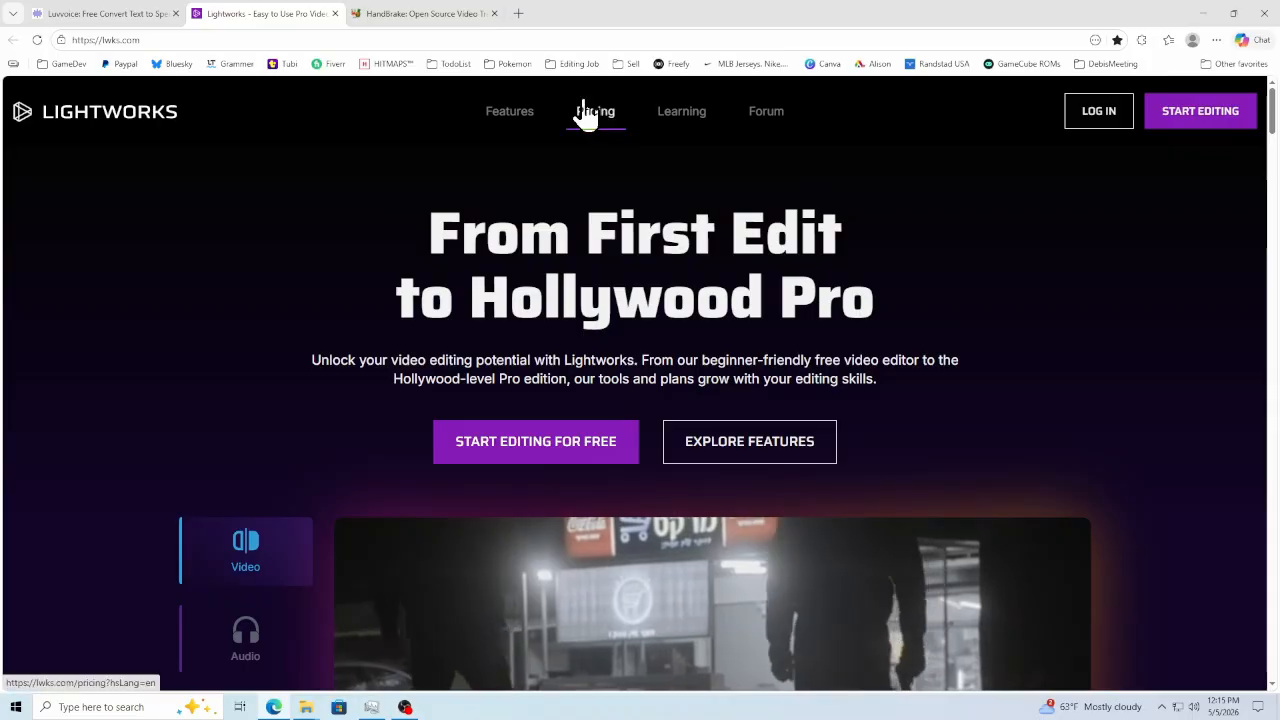
{"action": "left_click", "coordinate": [588, 113]}
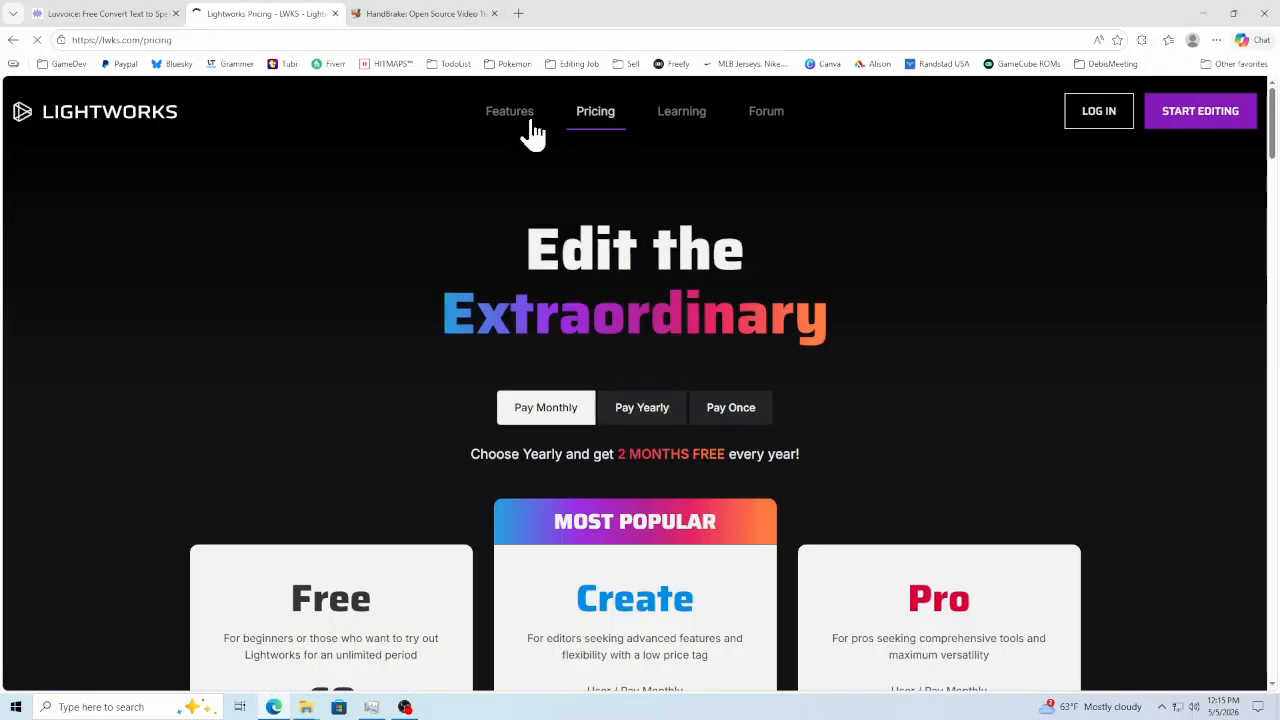
{"action": "scroll", "coordinate": [270, 270], "scroll_direction": "down", "scroll_amount": 2}
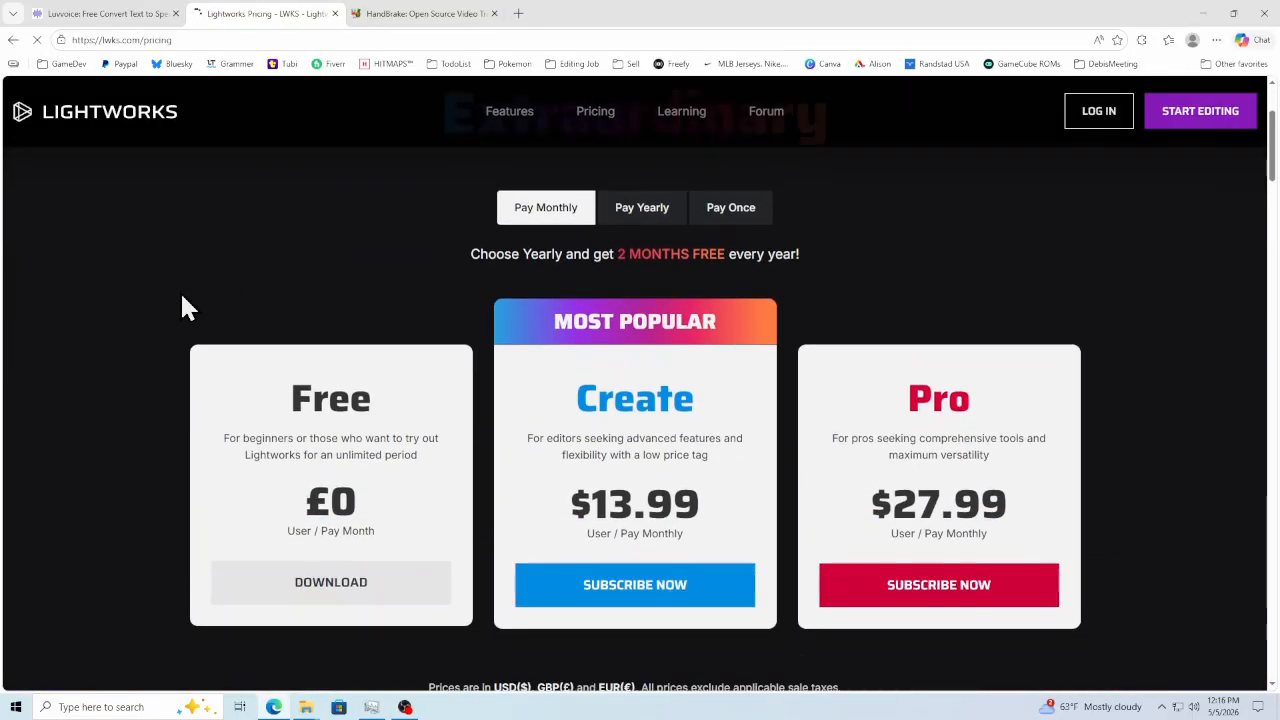
{"action": "scroll", "coordinate": [144, 317], "scroll_direction": "down", "scroll_amount": 1}
{"action": "scroll", "coordinate": [144, 317], "scroll_direction": "up", "scroll_amount": 1}
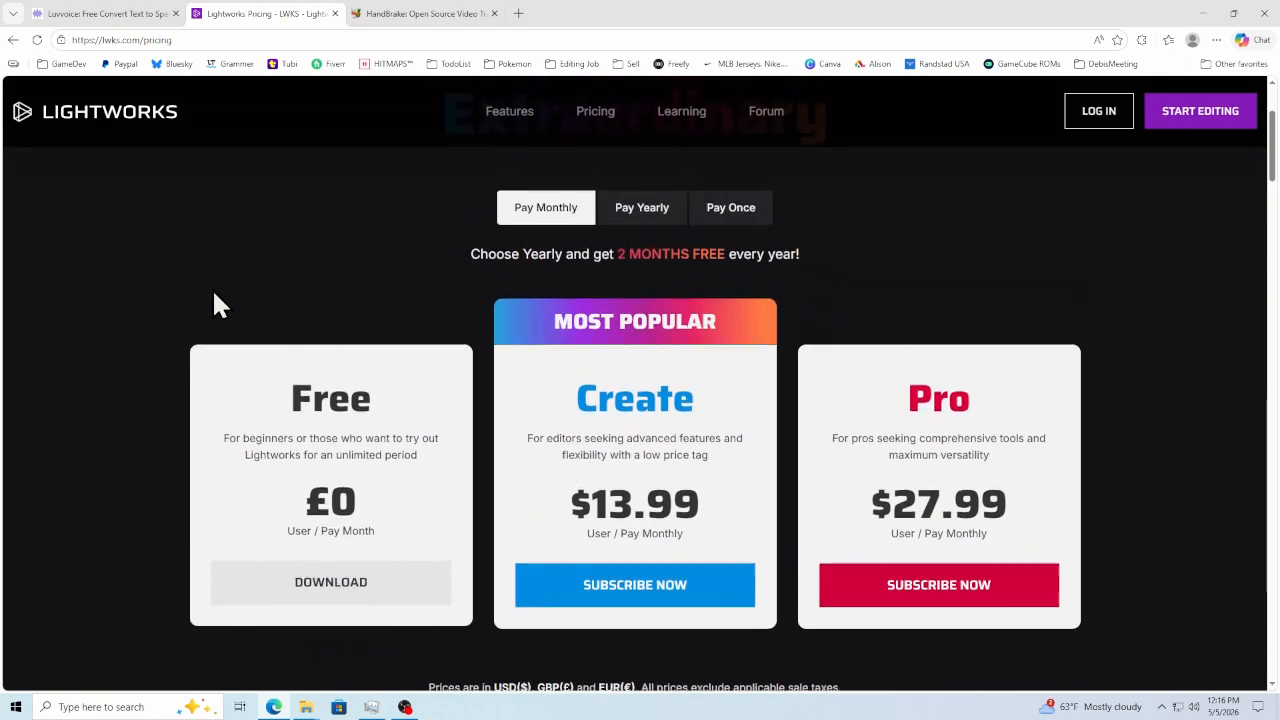
Step: Show the Pay Once prices and download the Free edition of Lightworks for Windows
{"action": "left_click", "coordinate": [745, 222]}
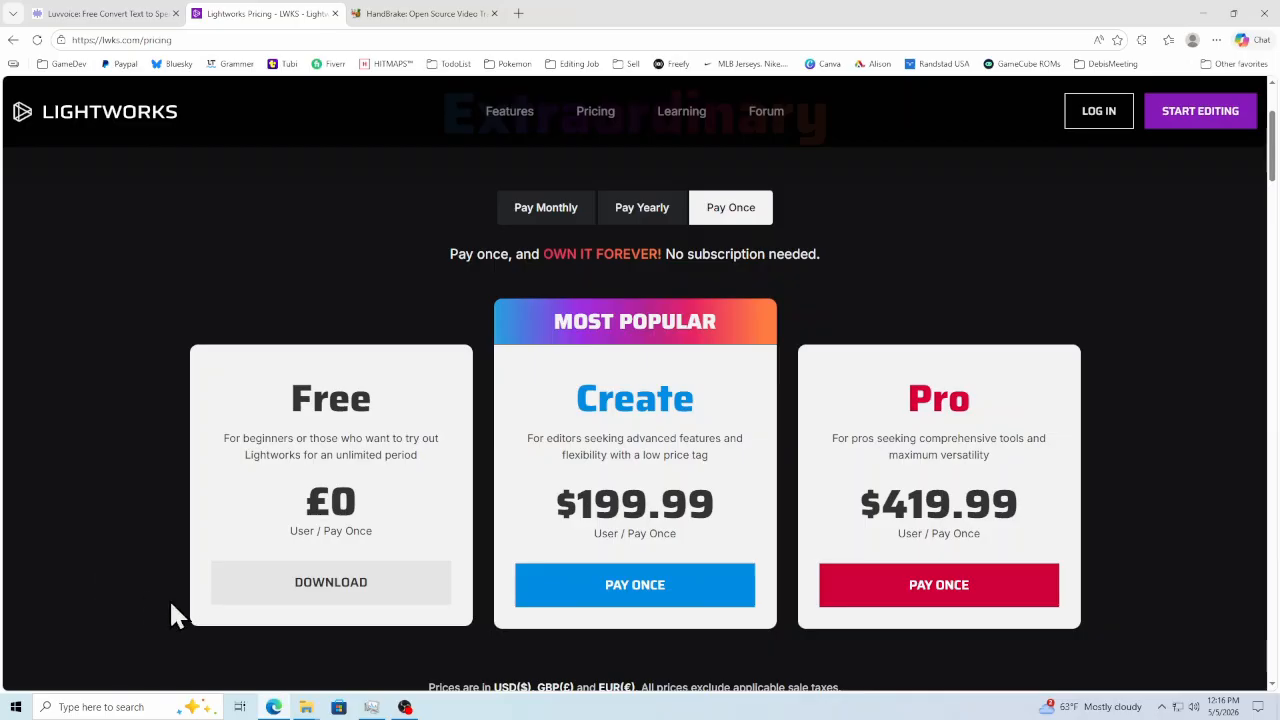
{"action": "mouse_move", "coordinate": [287, 597]}
{"action": "scroll", "coordinate": [296, 597], "scroll_direction": "down", "scroll_amount": 1}
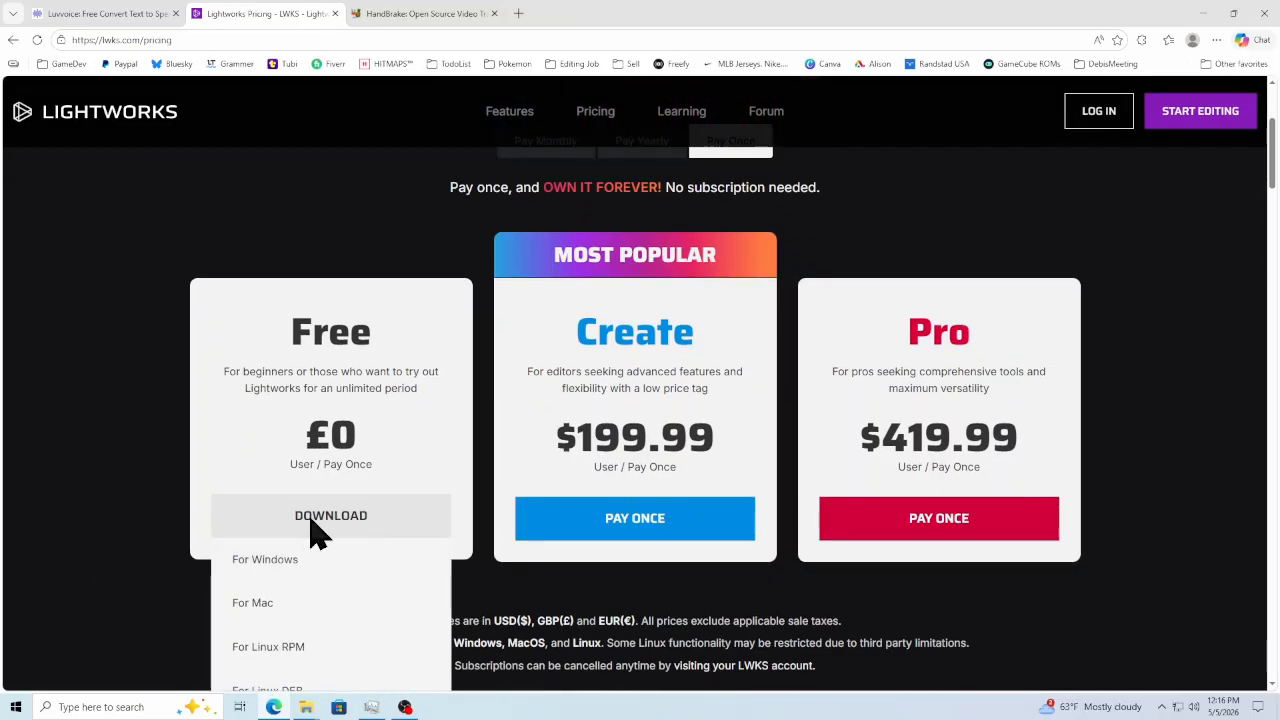
{"action": "left_click", "coordinate": [293, 568]}
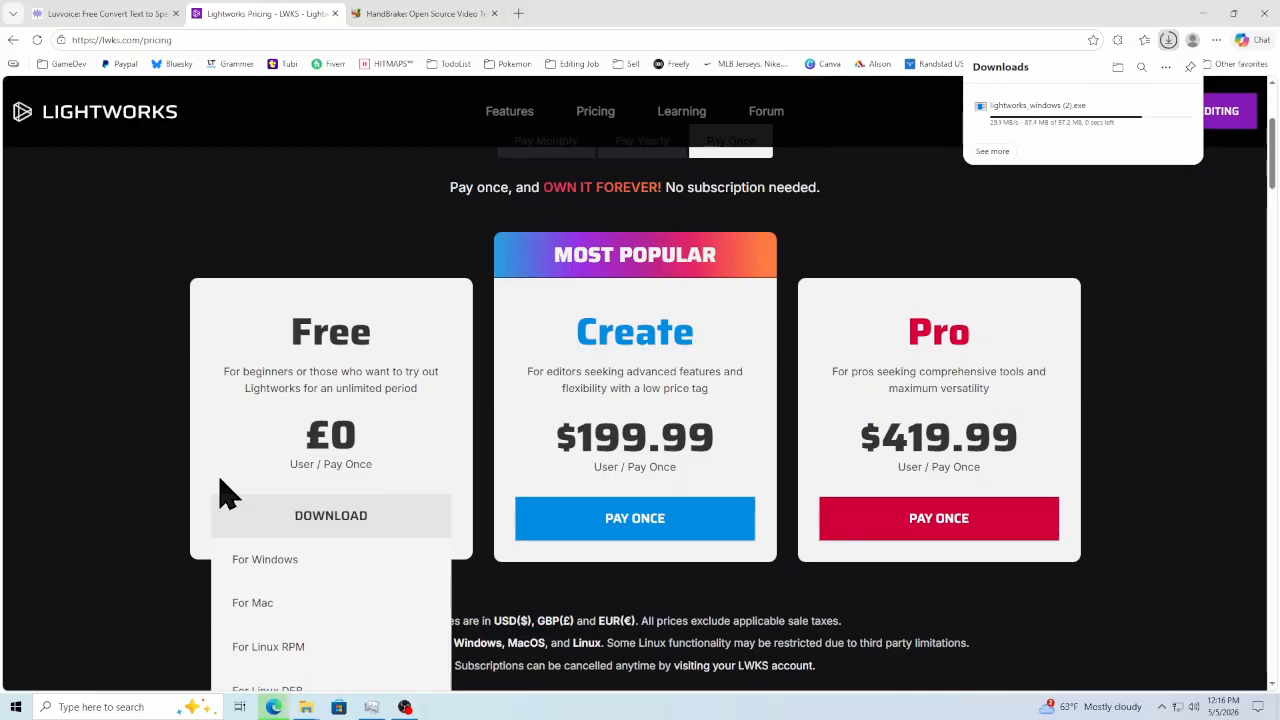
{"action": "scroll", "coordinate": [133, 447], "scroll_direction": "up", "scroll_amount": 2}
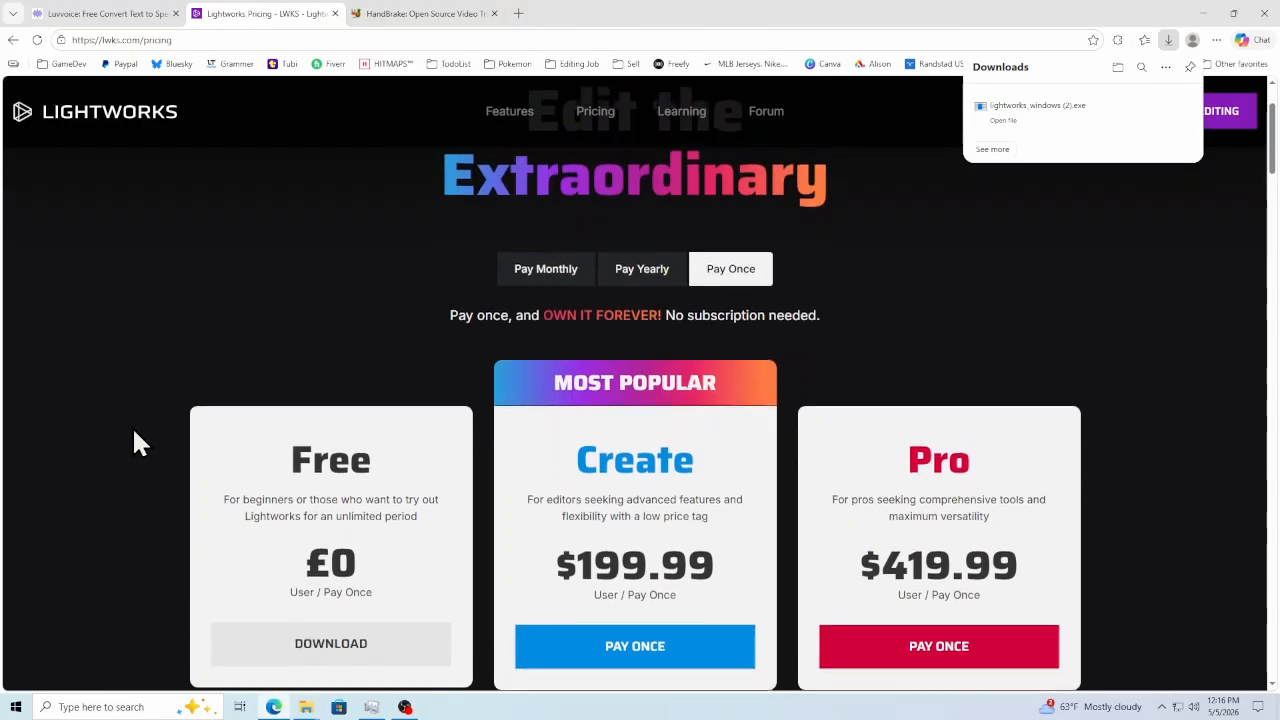
Step: Close the Lightworks page, download HandBrake 1.11.1 for Windows from its website and minimize the browser
{"action": "left_click", "coordinate": [336, 14]}
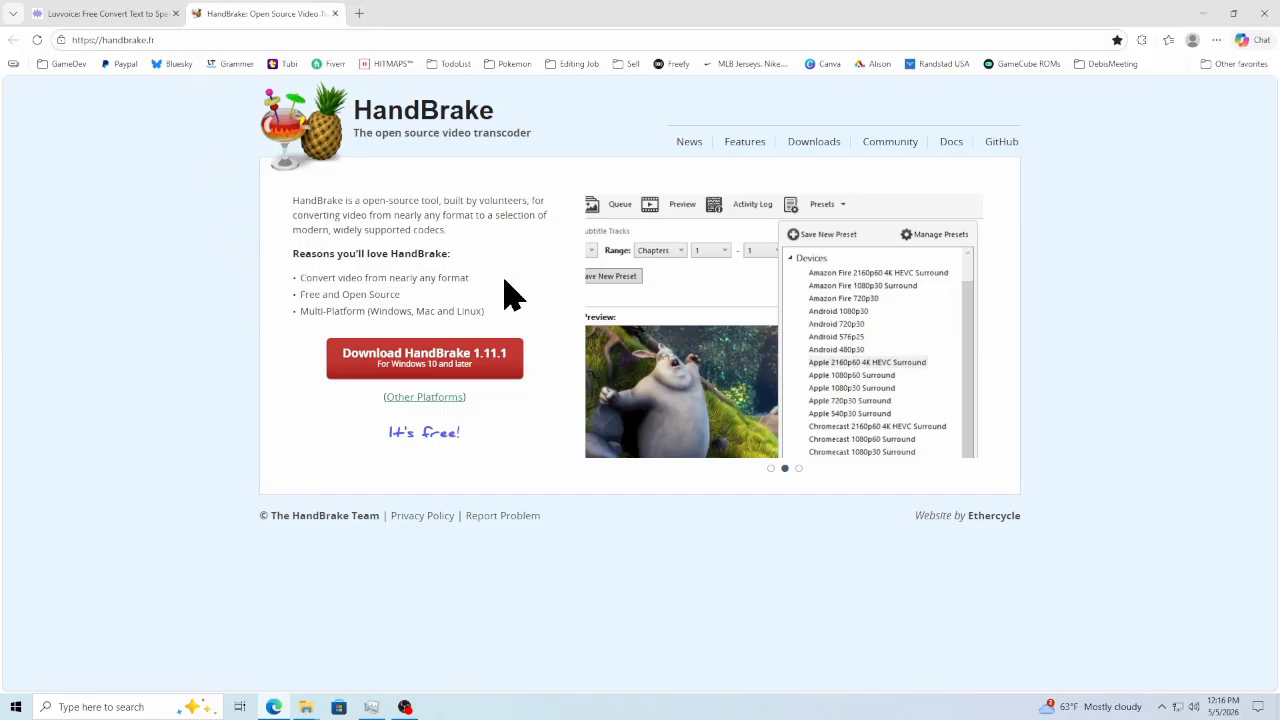
{"action": "left_click", "coordinate": [373, 376]}
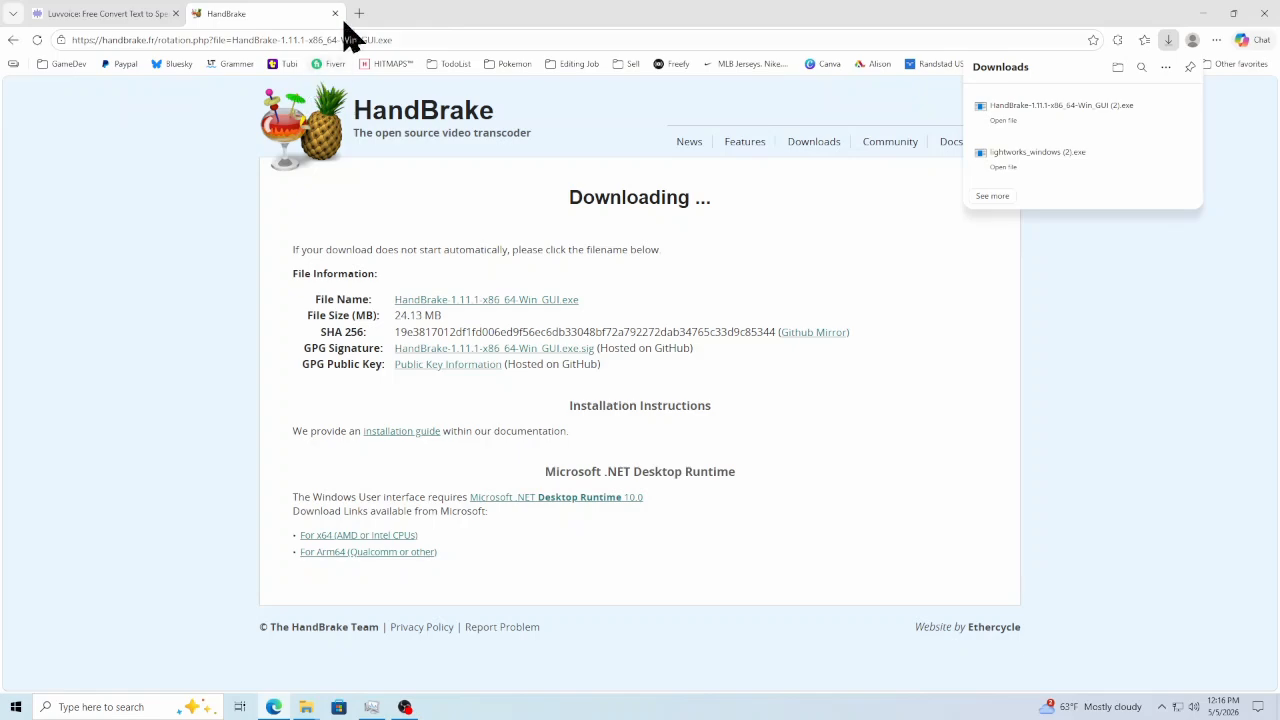
{"action": "left_click", "coordinate": [1208, 8]}
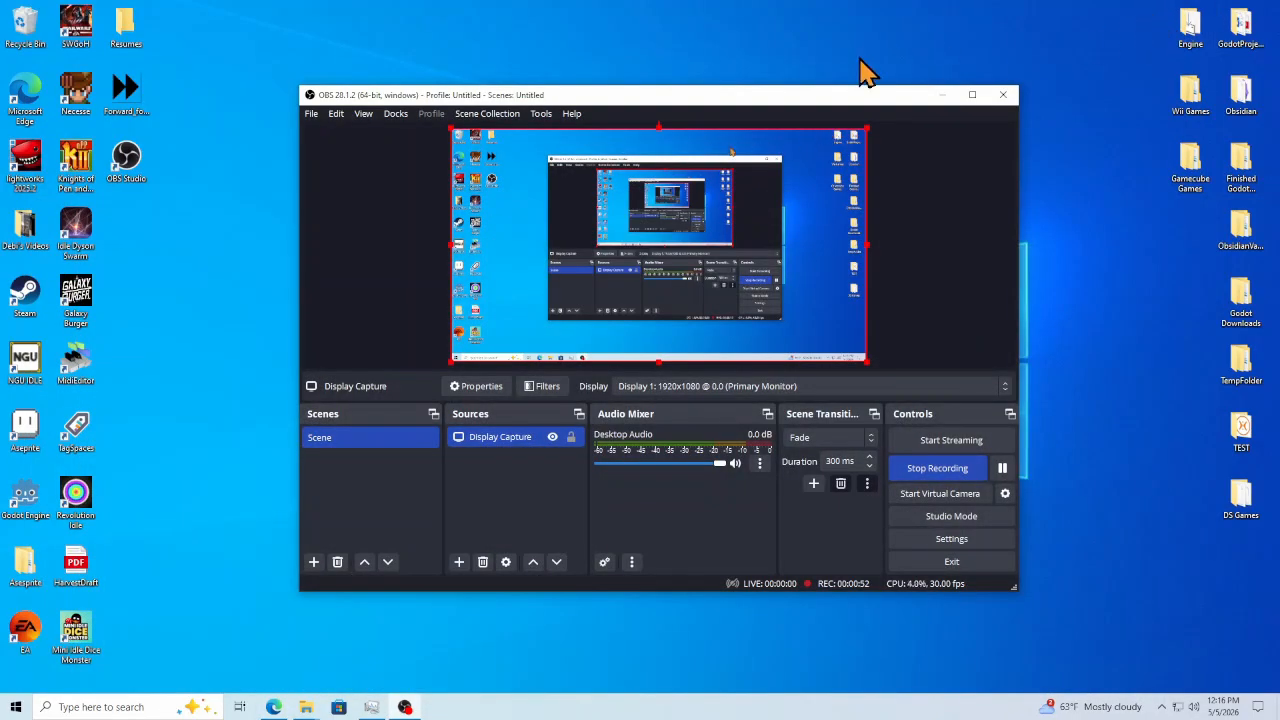
Step: Minimize the OBS window and create a new desktop folder named Clone
{"action": "left_click_drag", "start_coordinate": [730, 108], "coordinate": [703, 208]}
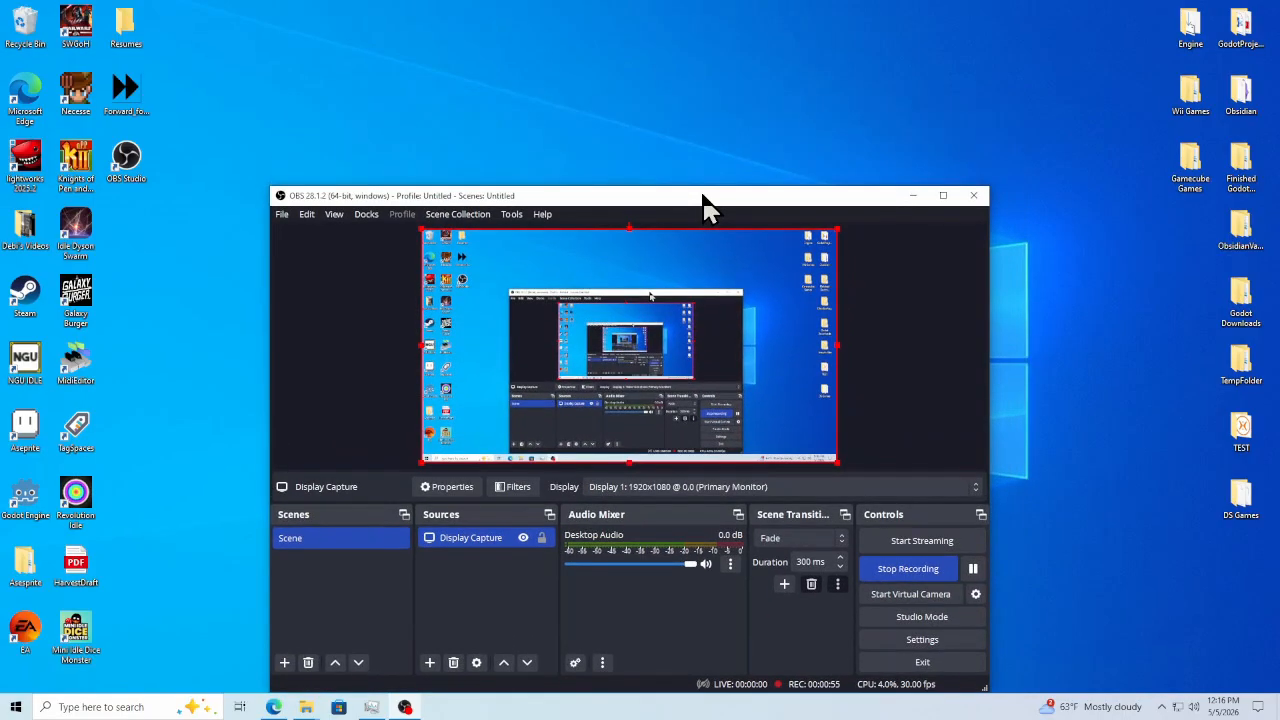
{"action": "left_click", "coordinate": [912, 196]}
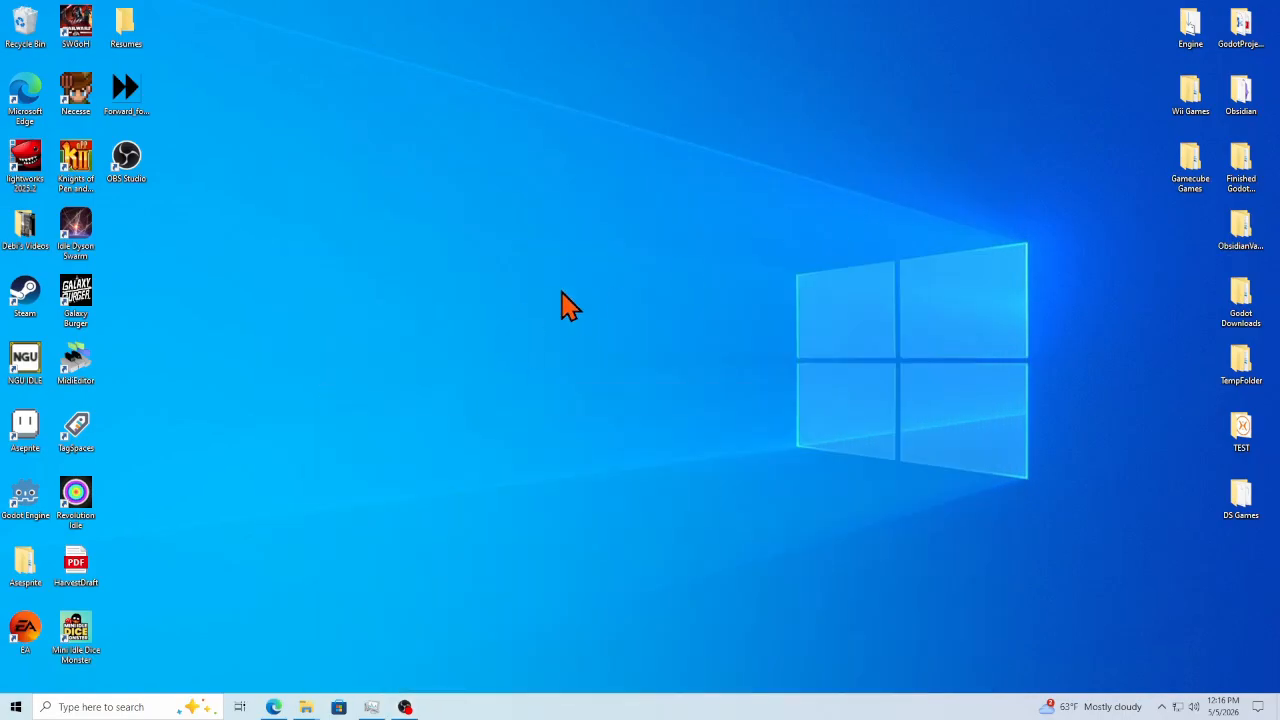
{"action": "right_click", "coordinate": [474, 203]}
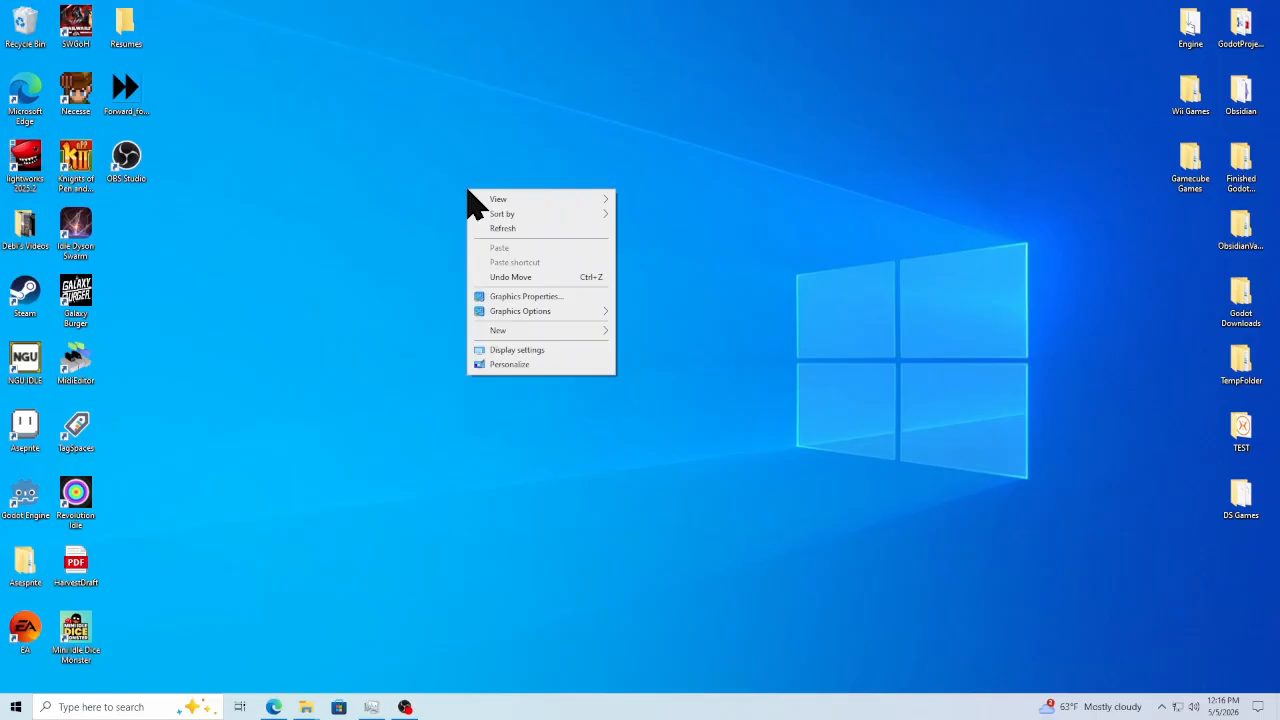
{"action": "mouse_move", "coordinate": [570, 330]}
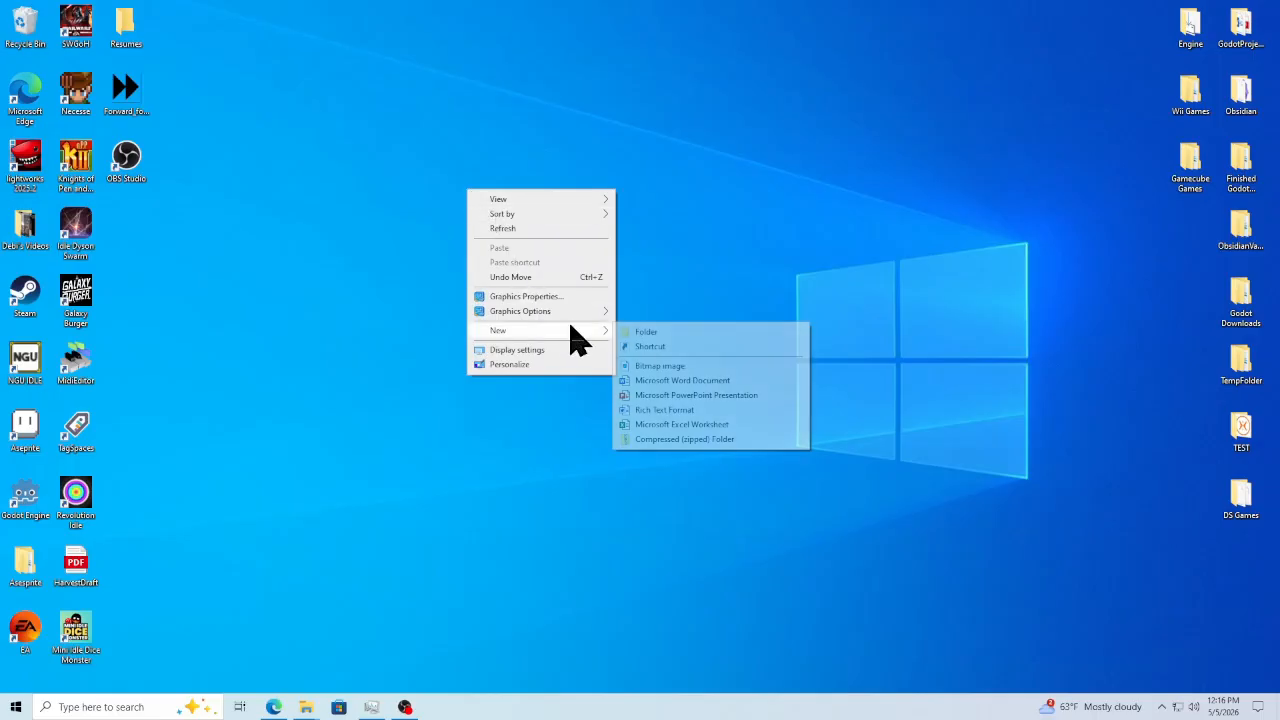
{"action": "left_click", "coordinate": [645, 331]}
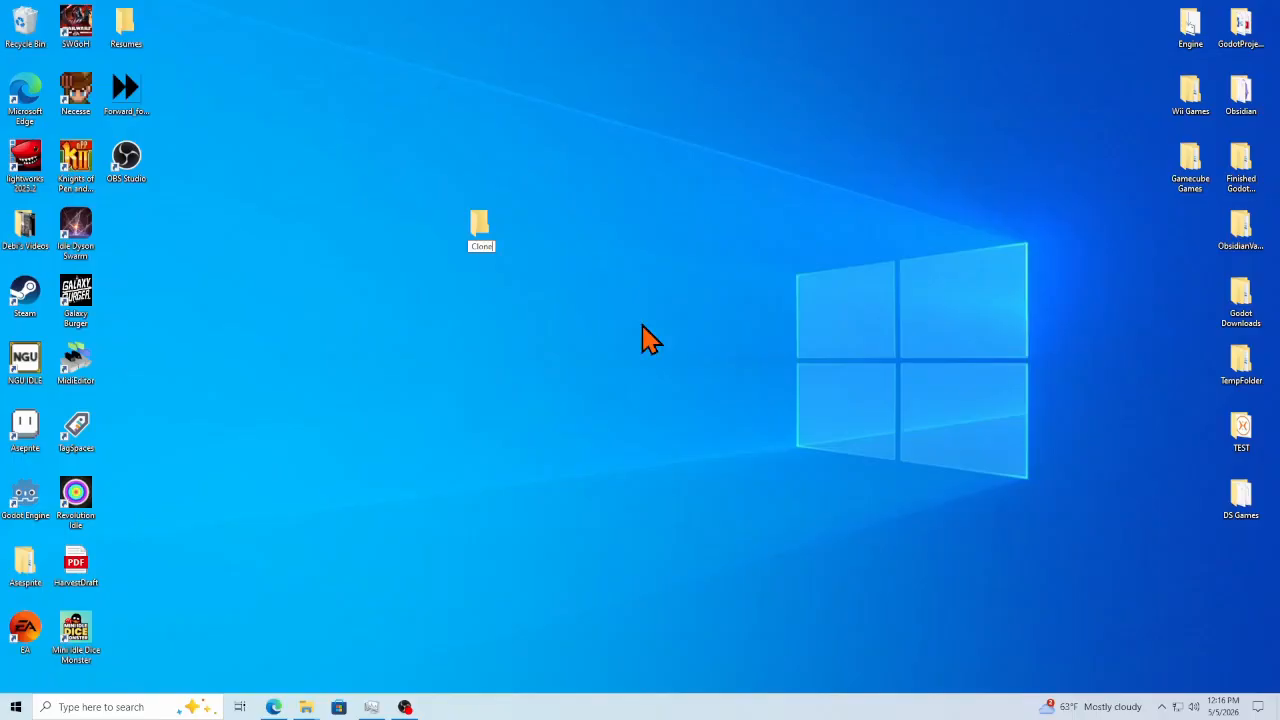
{"action": "key", "text": "Return"}
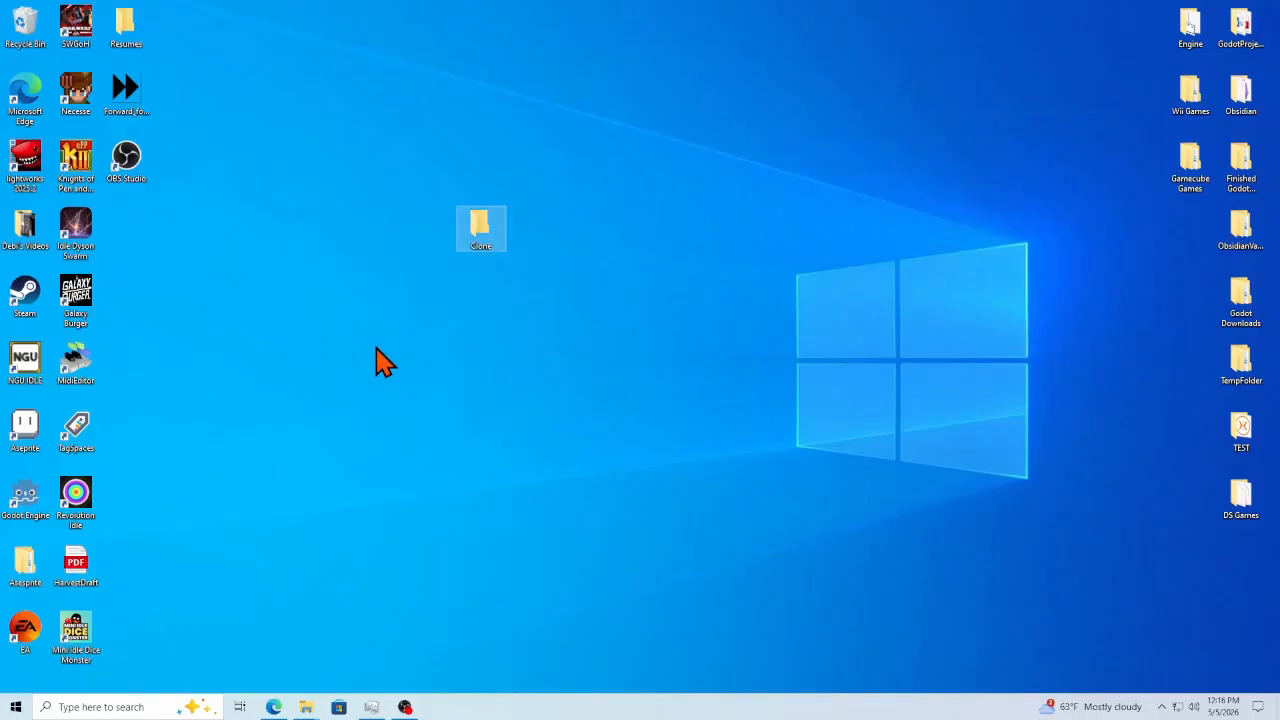
Step: Search Windows for "hand", launch HandBrake and move its window toward the upper part of the desktop
{"action": "left_click", "coordinate": [111, 707]}
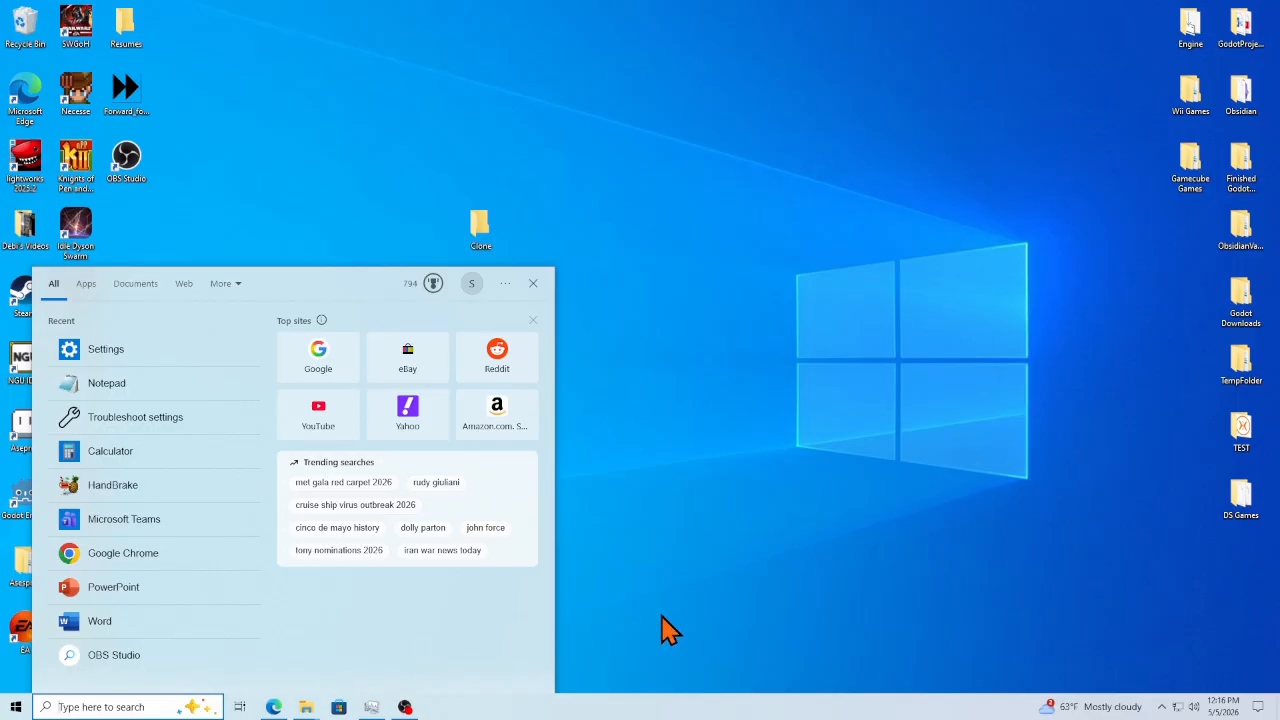
{"action": "type", "text": "hand"}
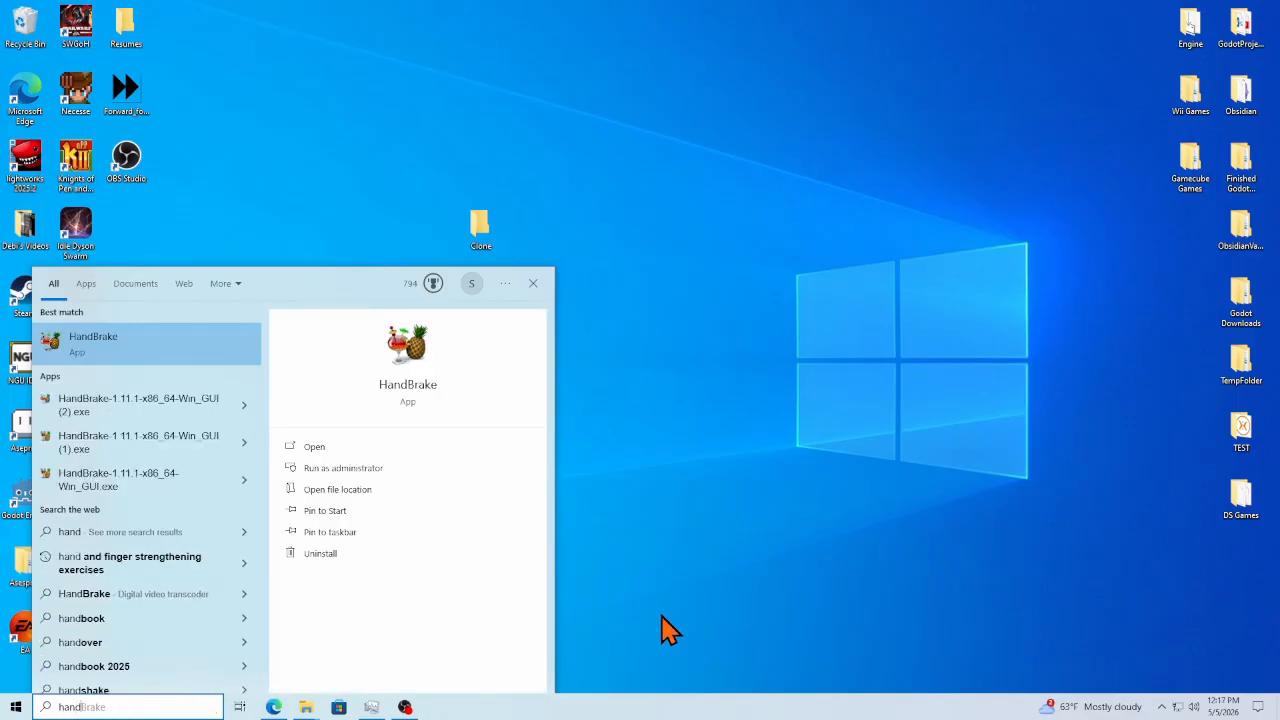
{"action": "left_click", "coordinate": [184, 342]}
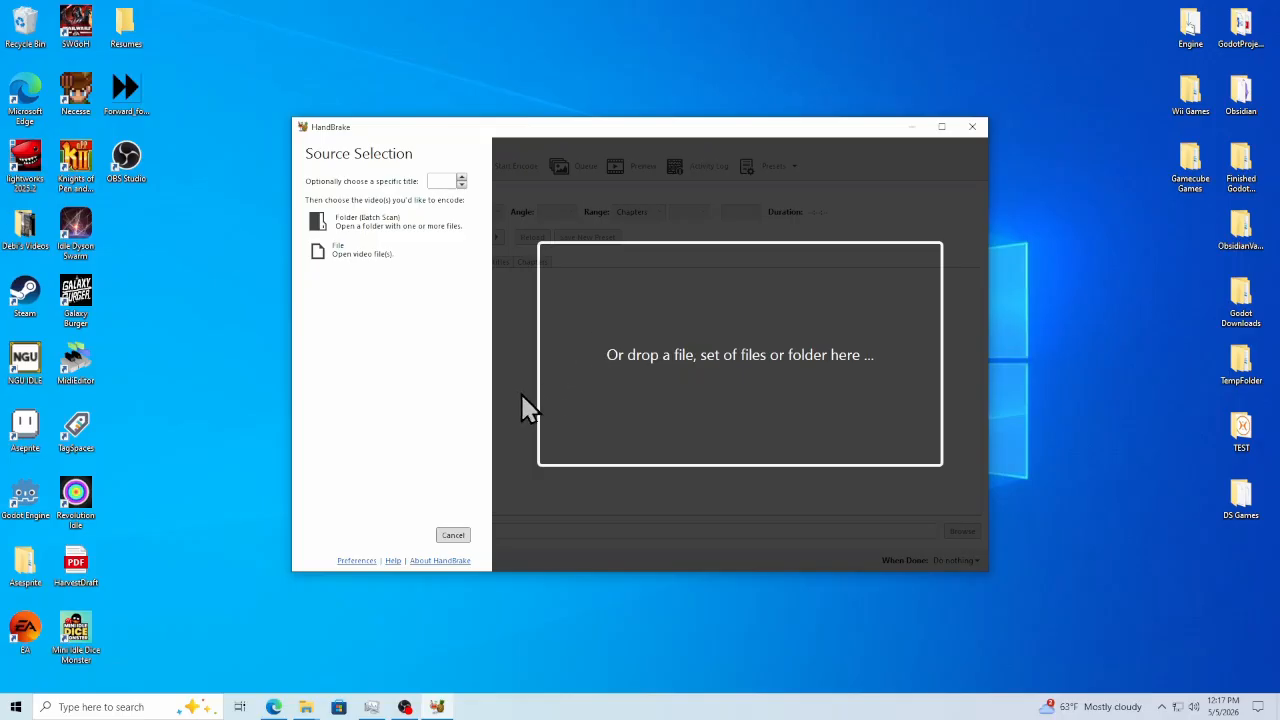
{"action": "left_click_drag", "start_coordinate": [603, 129], "coordinate": [480, 86]}
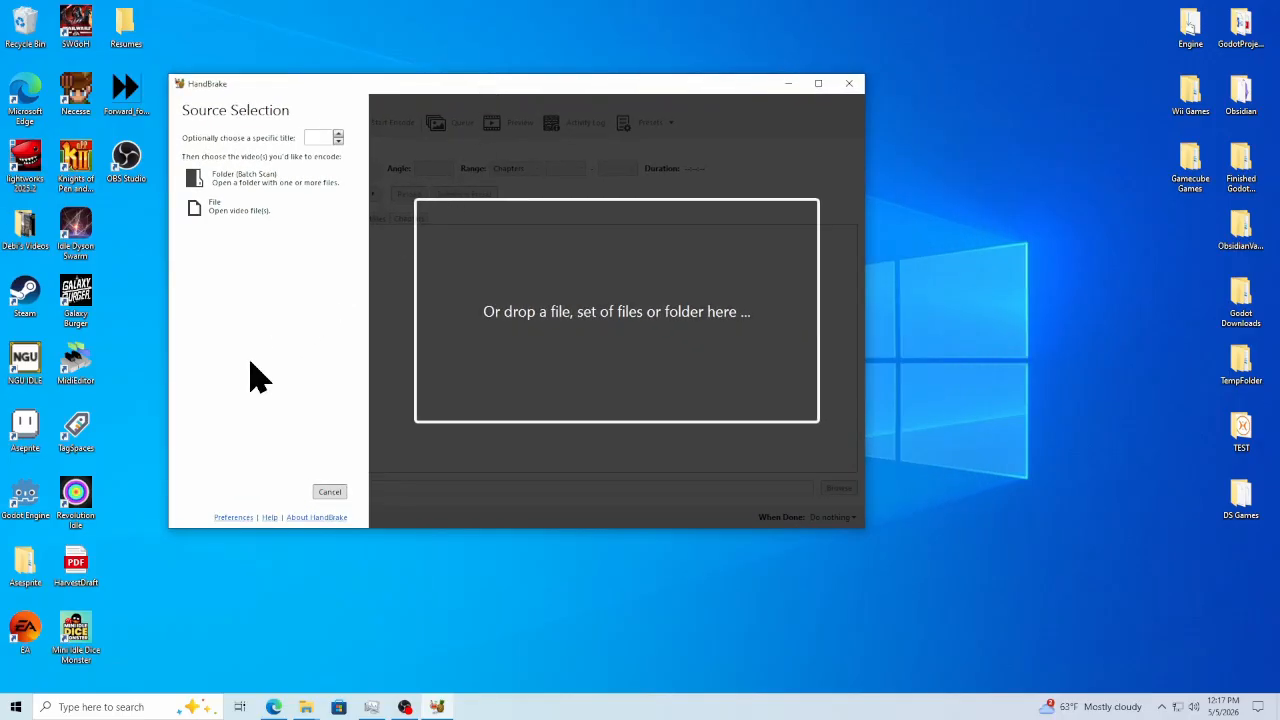
Step: Set the default output path in HandBrake's Output Files preferences to the desktop's Clone folder and return to source selection
{"action": "left_click", "coordinate": [232, 519]}
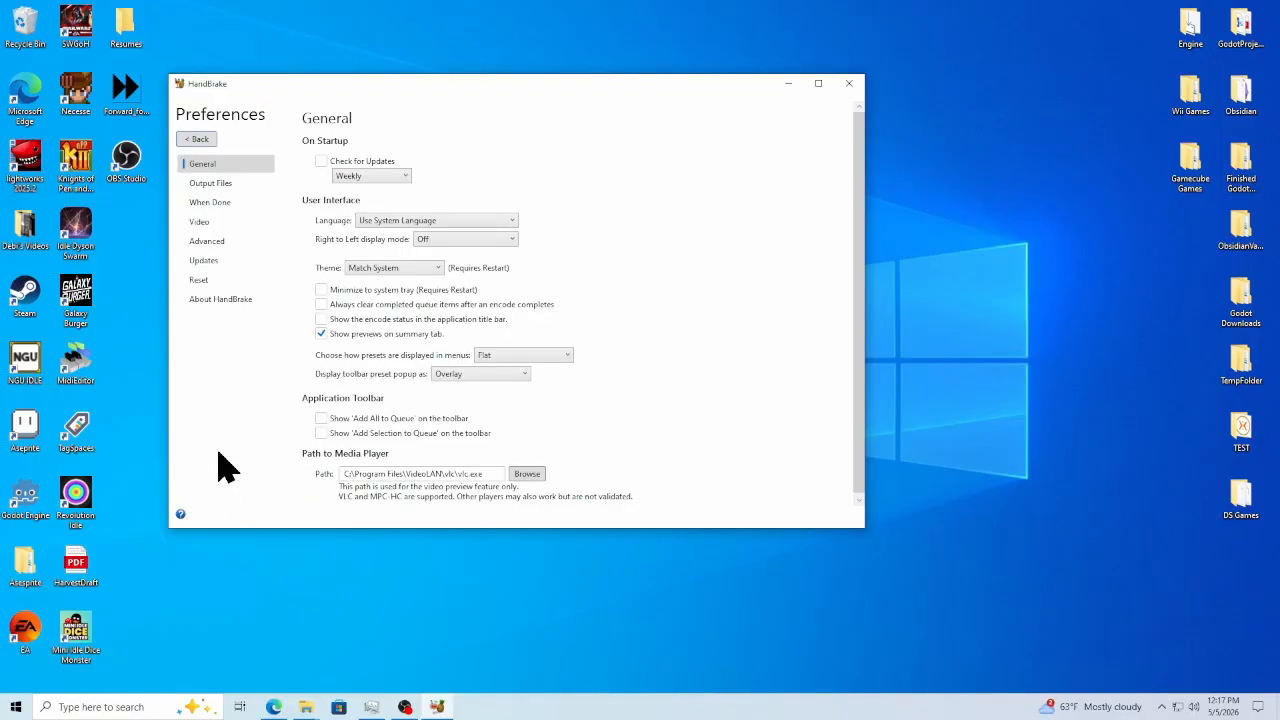
{"action": "left_click", "coordinate": [230, 186]}
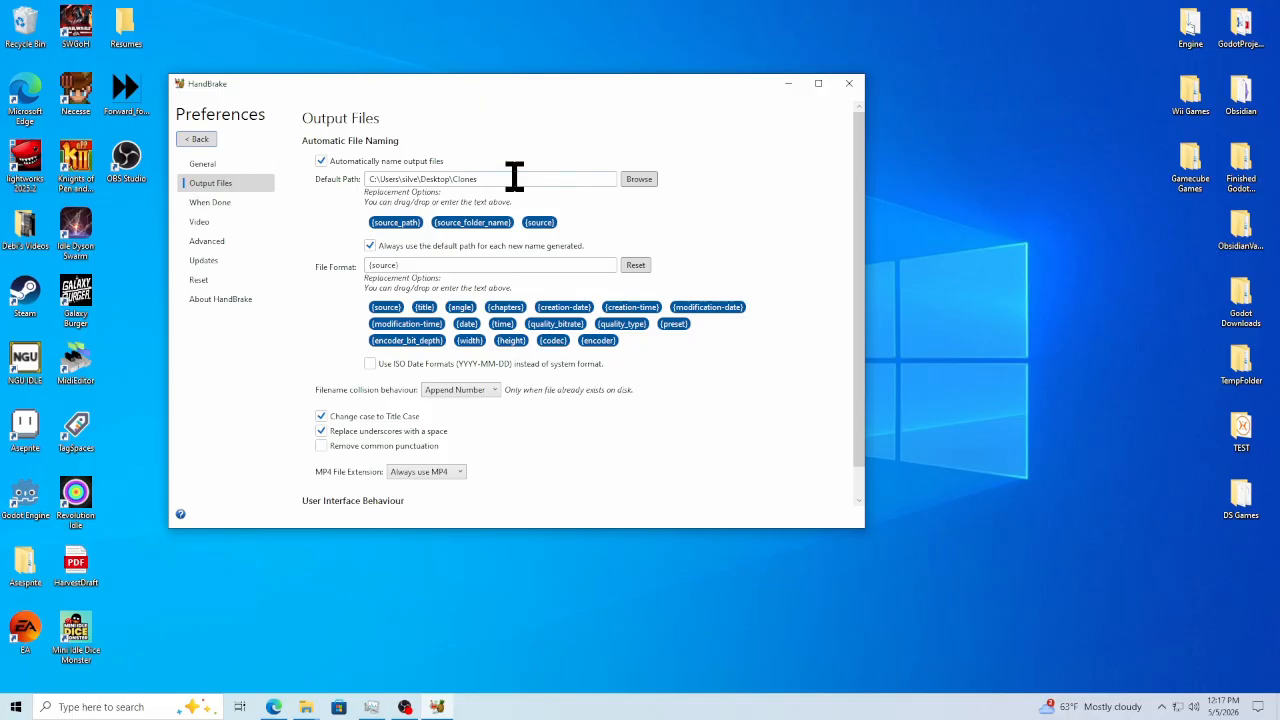
{"action": "left_click", "coordinate": [639, 179]}
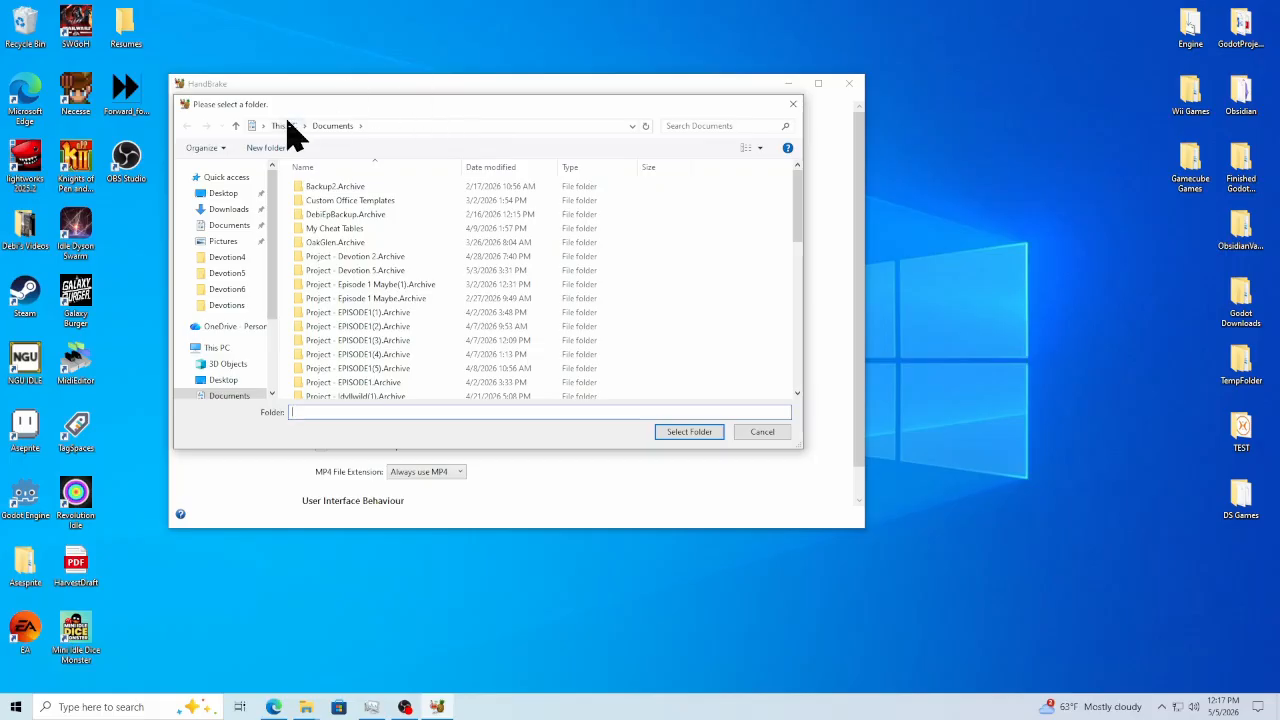
{"action": "left_click", "coordinate": [284, 126]}
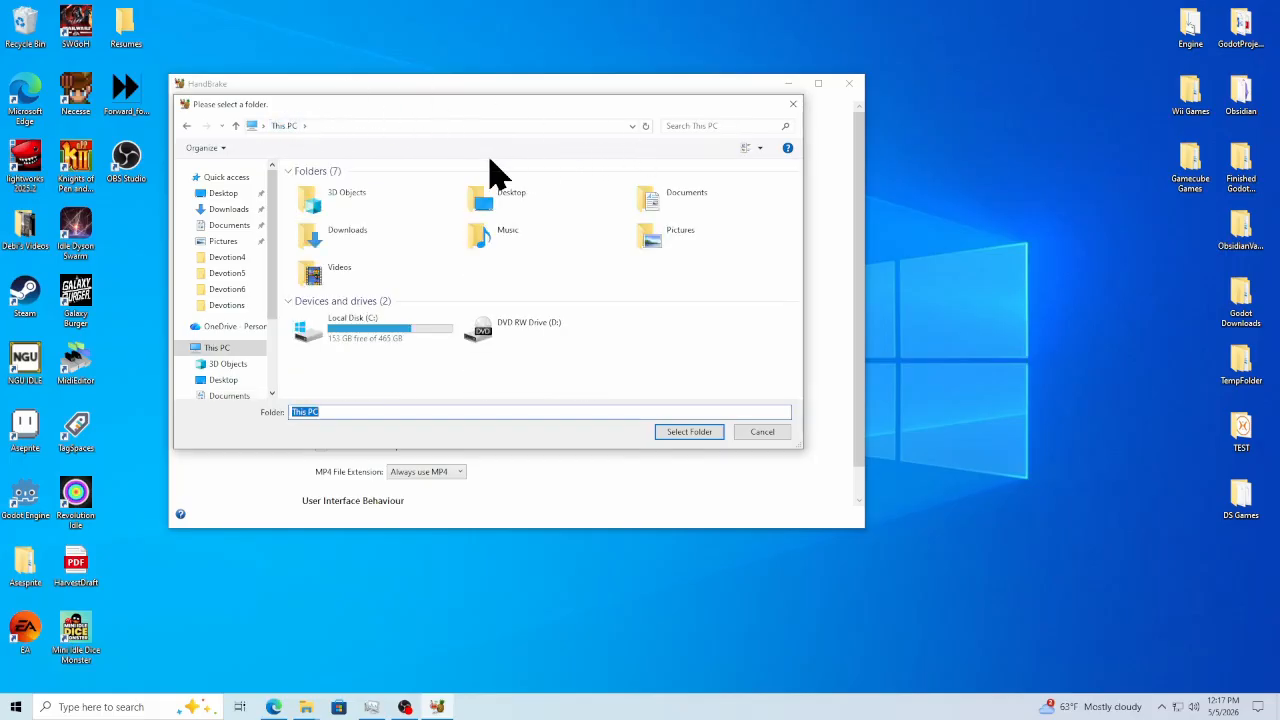
{"action": "double_click", "coordinate": [550, 200]}
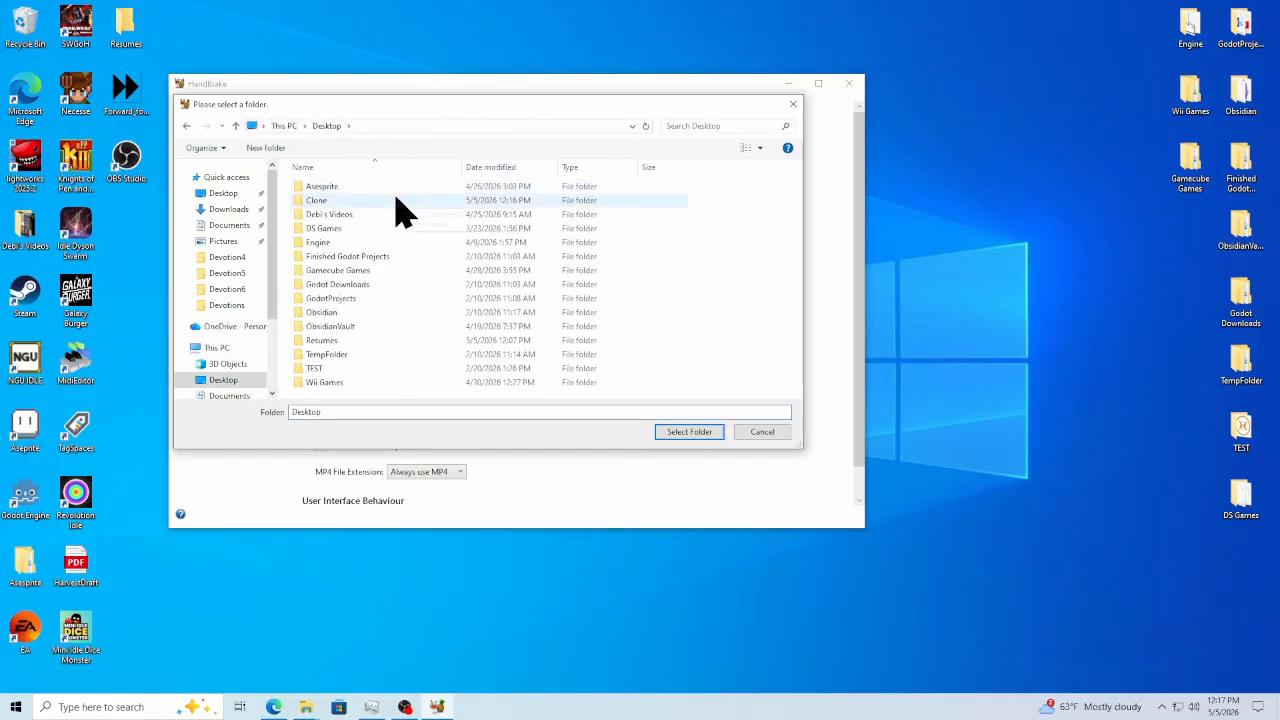
{"action": "double_click", "coordinate": [367, 200]}
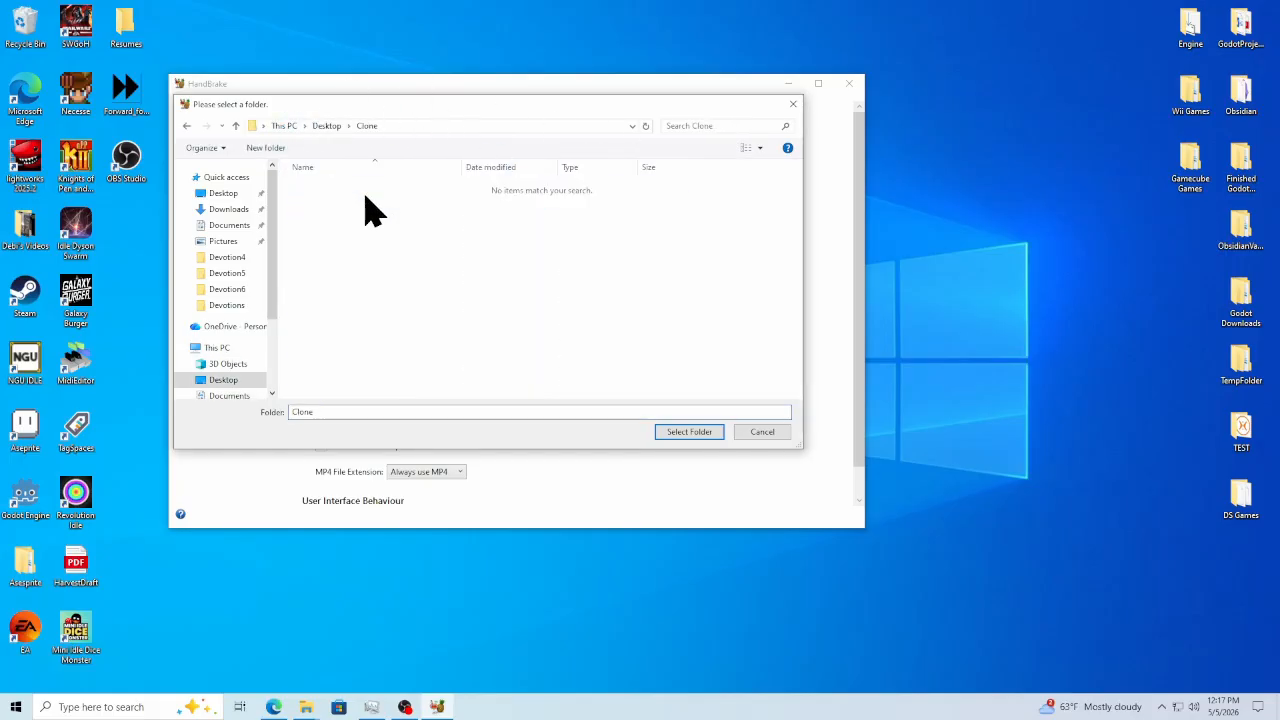
{"action": "left_click", "coordinate": [687, 437]}
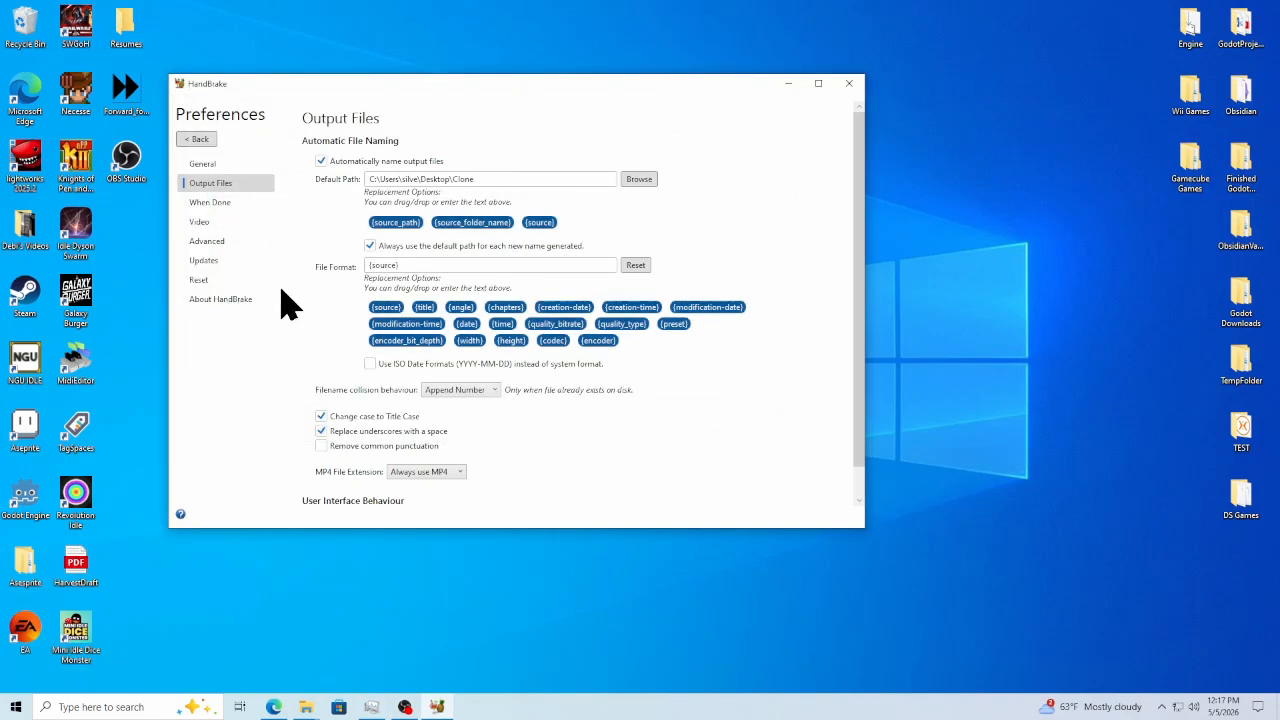
{"action": "left_click", "coordinate": [199, 140]}
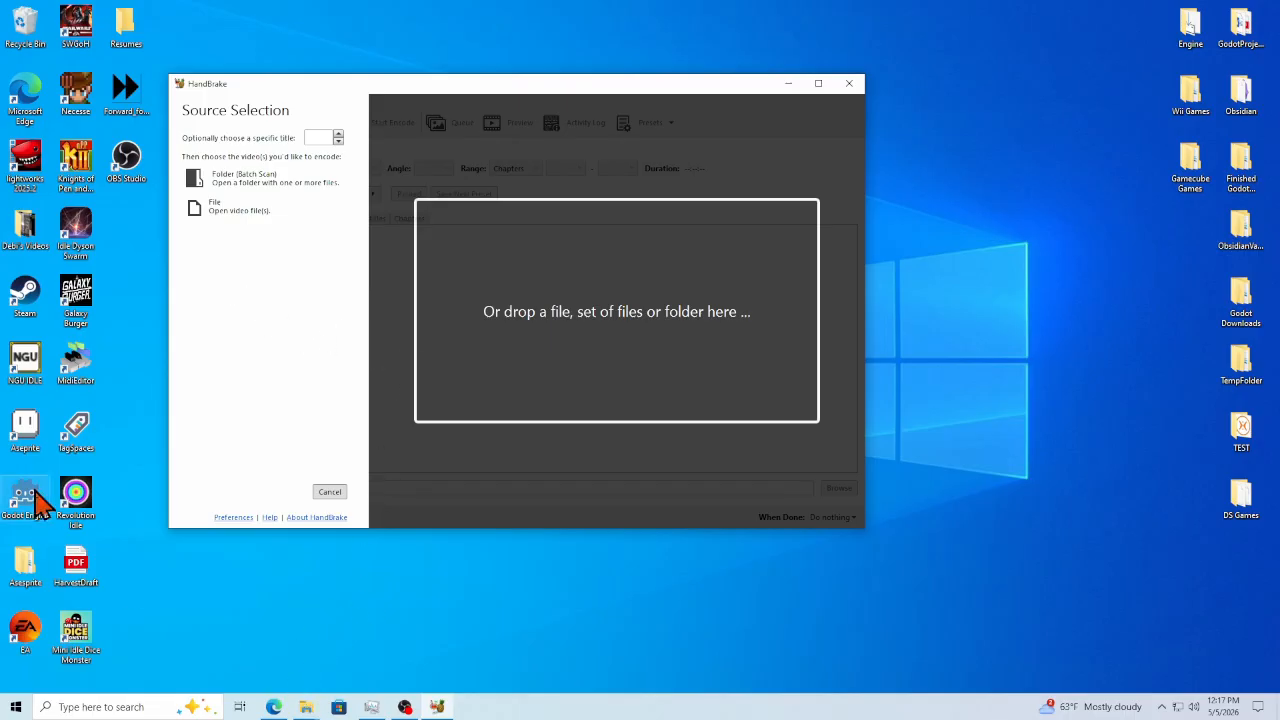
Step: Open the Devotion4 folder inside Devotions in the desktop videos folder, keep it beside HandBrake, and select the Devotion4 Pt1 video
{"action": "left_click", "coordinate": [28, 230]}
{"action": "double_click", "coordinate": [23, 217]}
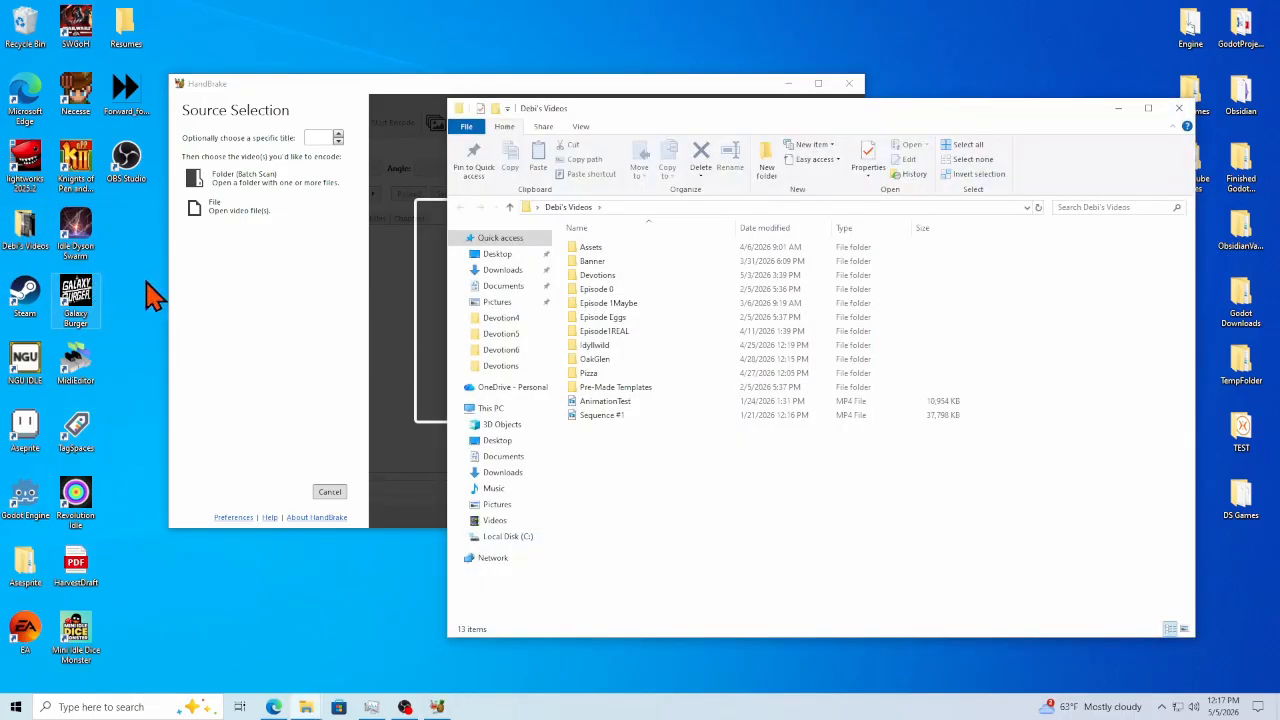
{"action": "double_click", "coordinate": [622, 275]}
{"action": "left_click_drag", "start_coordinate": [806, 112], "coordinate": [976, 112]}
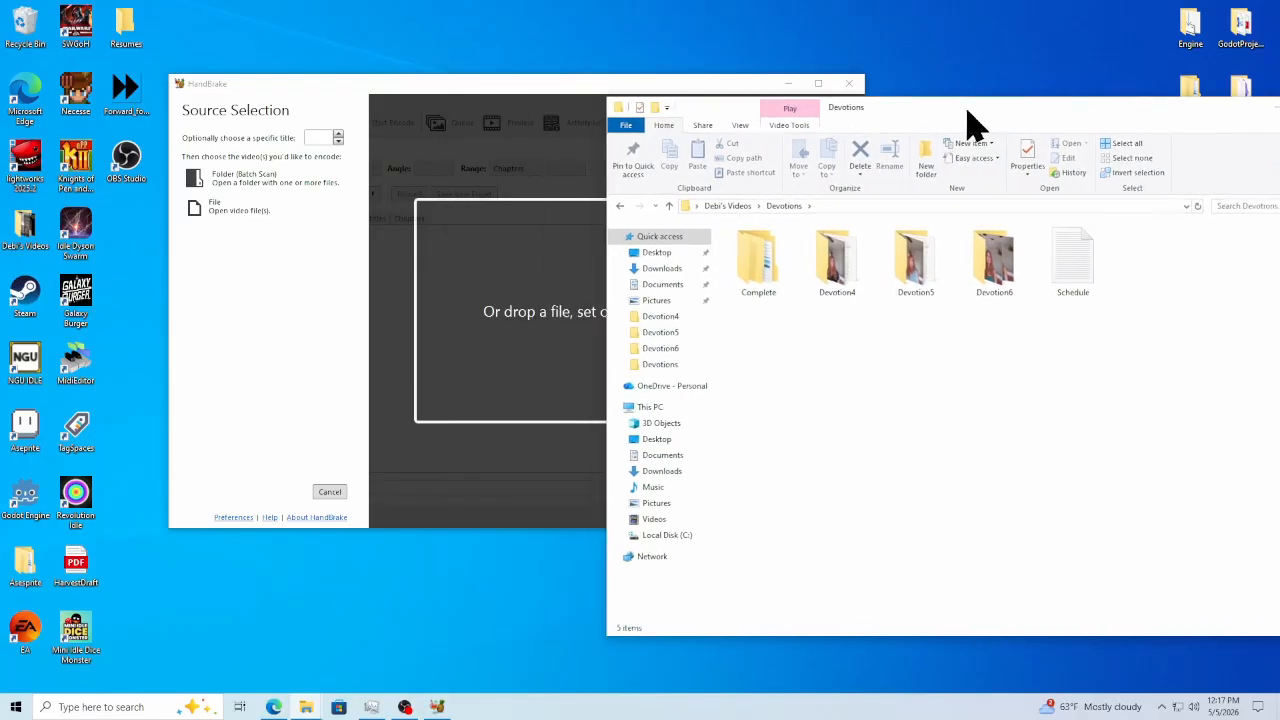
{"action": "double_click", "coordinate": [850, 275]}
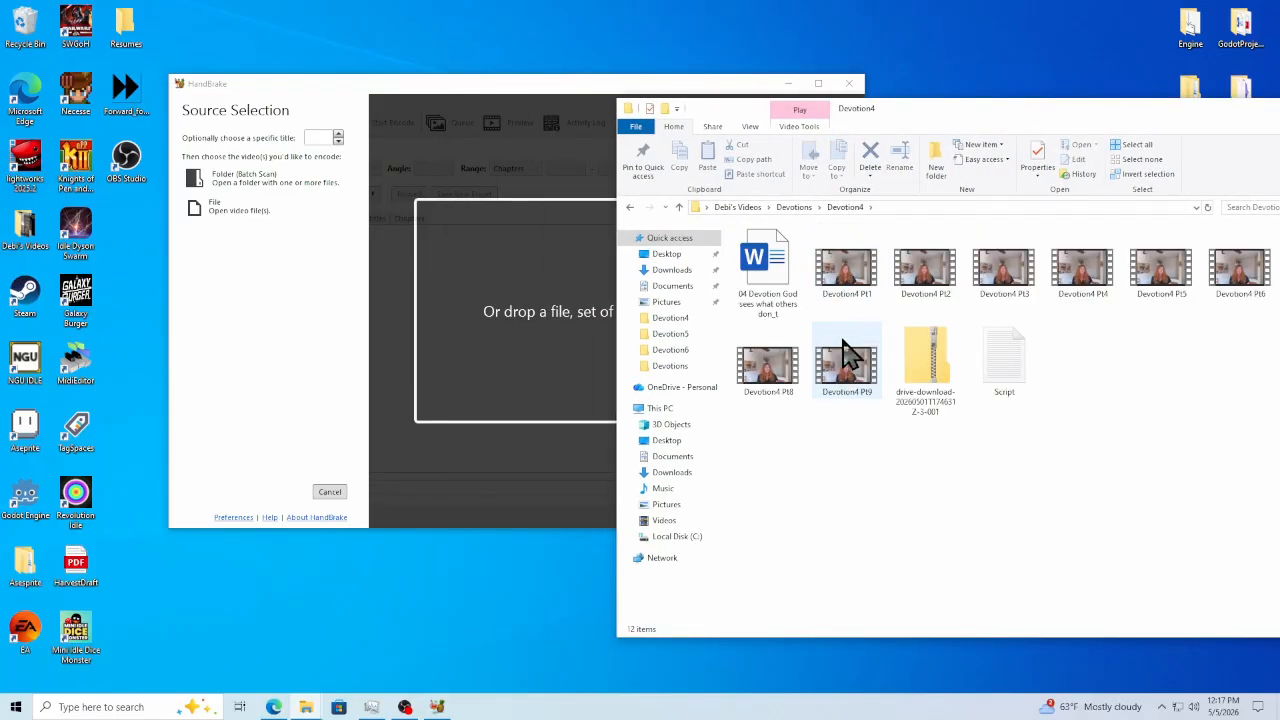
{"action": "left_click", "coordinate": [850, 283]}
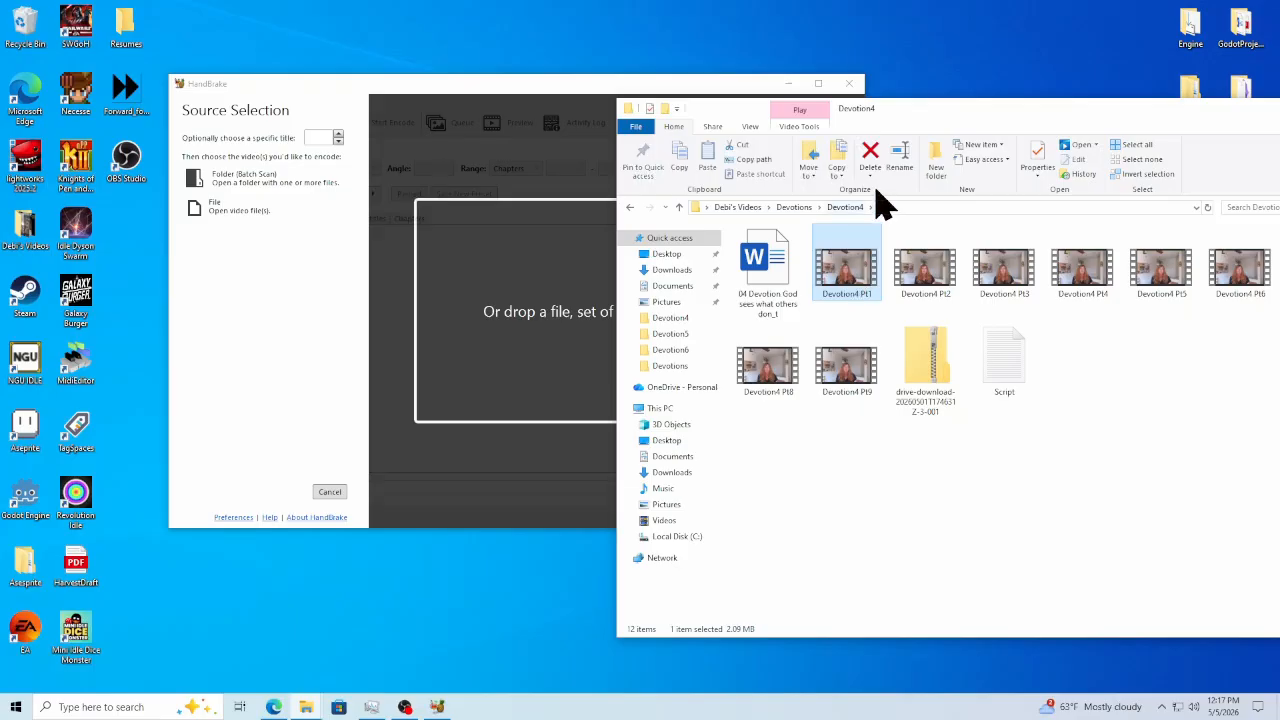
Step: Narrow the Devotion4 folder window so it sits clear of HandBrake and load Devotion4 Pt1 as the source video
{"action": "left_click_drag", "start_coordinate": [917, 108], "coordinate": [838, 117]}
{"action": "left_click_drag", "start_coordinate": [461, 224], "coordinate": [901, 230]}
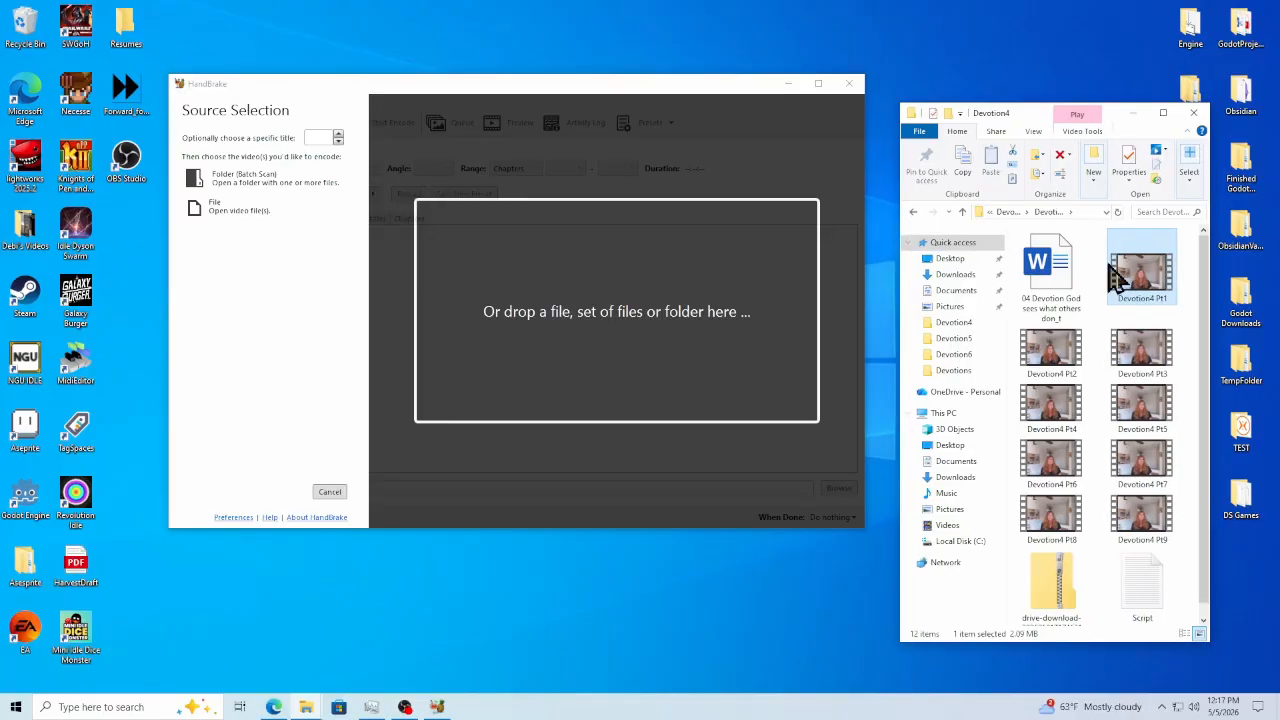
{"action": "left_click_drag", "start_coordinate": [1150, 275], "coordinate": [636, 293]}
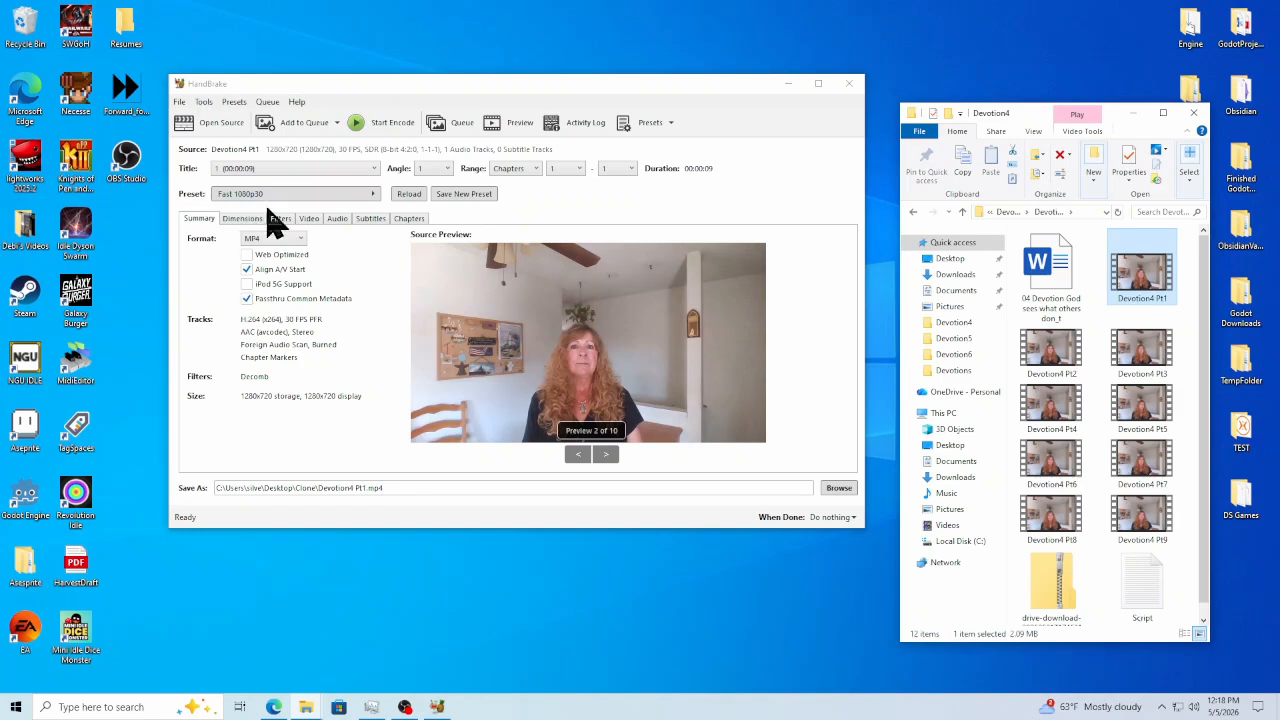
Step: Set the video to a constant framerate of 30 FPS and encode Devotion4 Pt1 into the Clone folder
{"action": "left_click", "coordinate": [310, 221]}
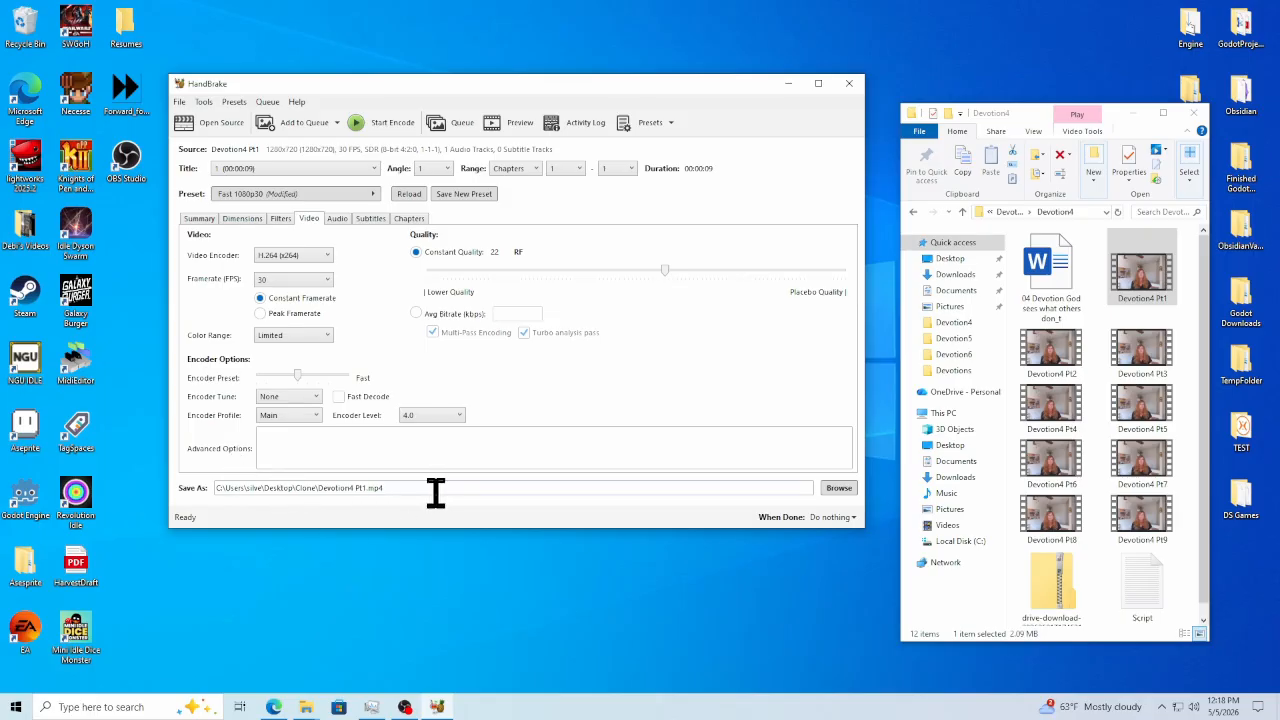
{"action": "left_click", "coordinate": [839, 490]}
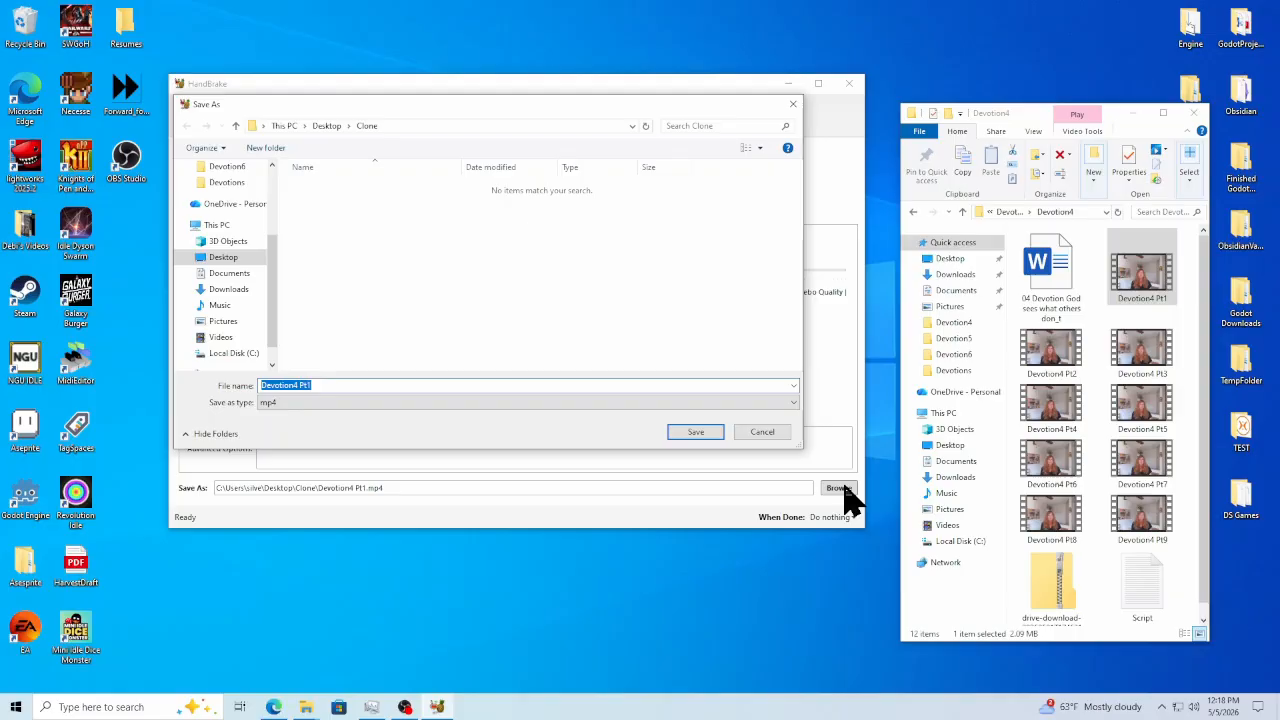
{"action": "left_click", "coordinate": [779, 436]}
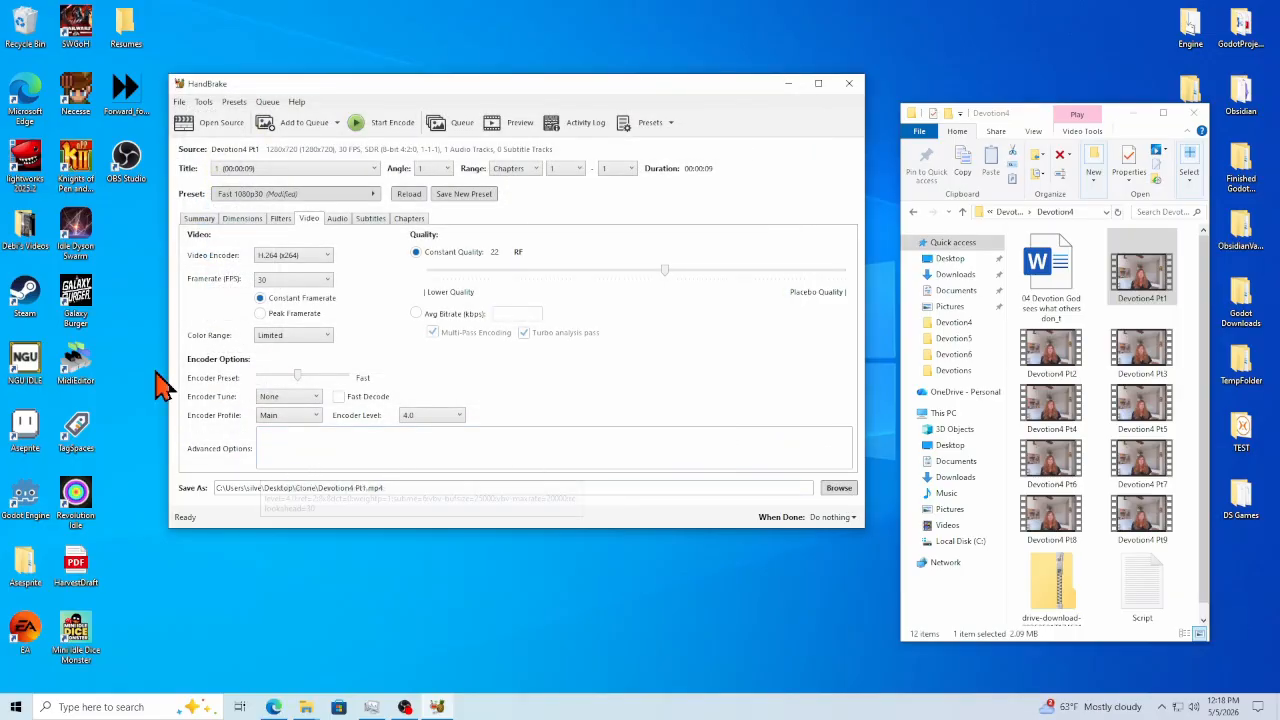
{"action": "left_click", "coordinate": [391, 128]}
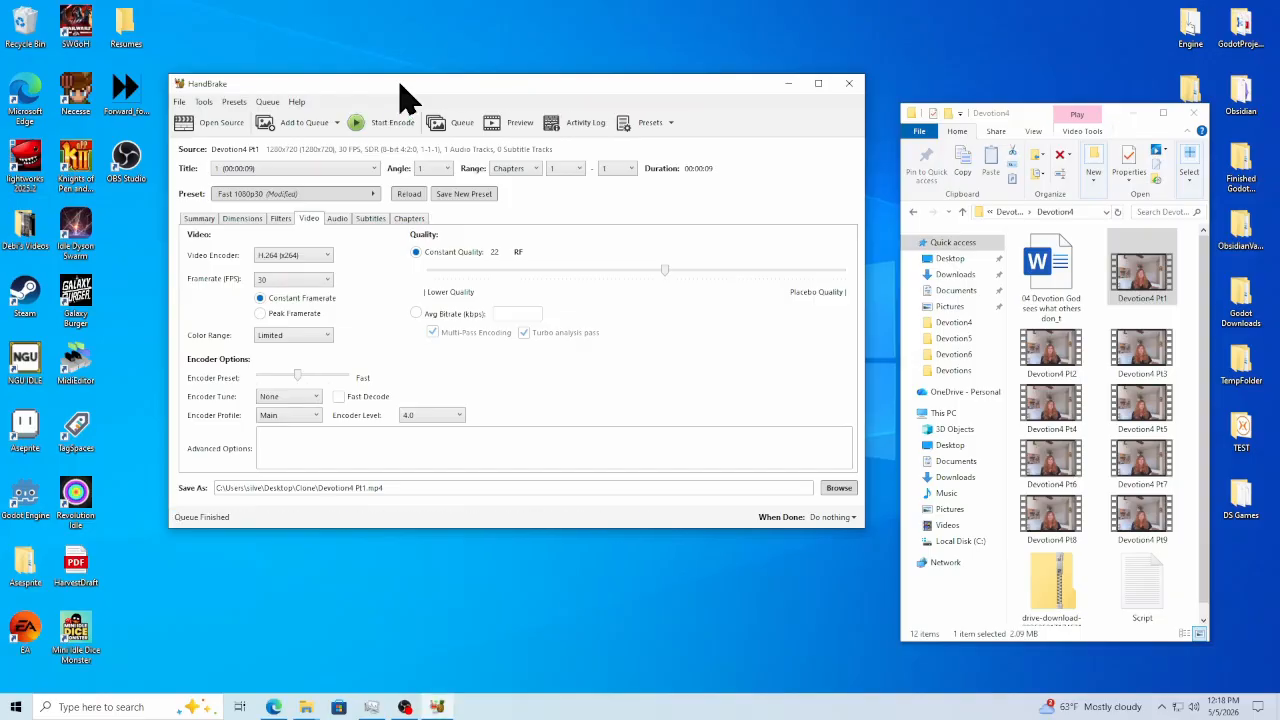
Step: Load Devotion4 Pt2, Pt3 and Pt4 from the folder and encode each one in turn
{"action": "left_click", "coordinate": [1058, 365]}
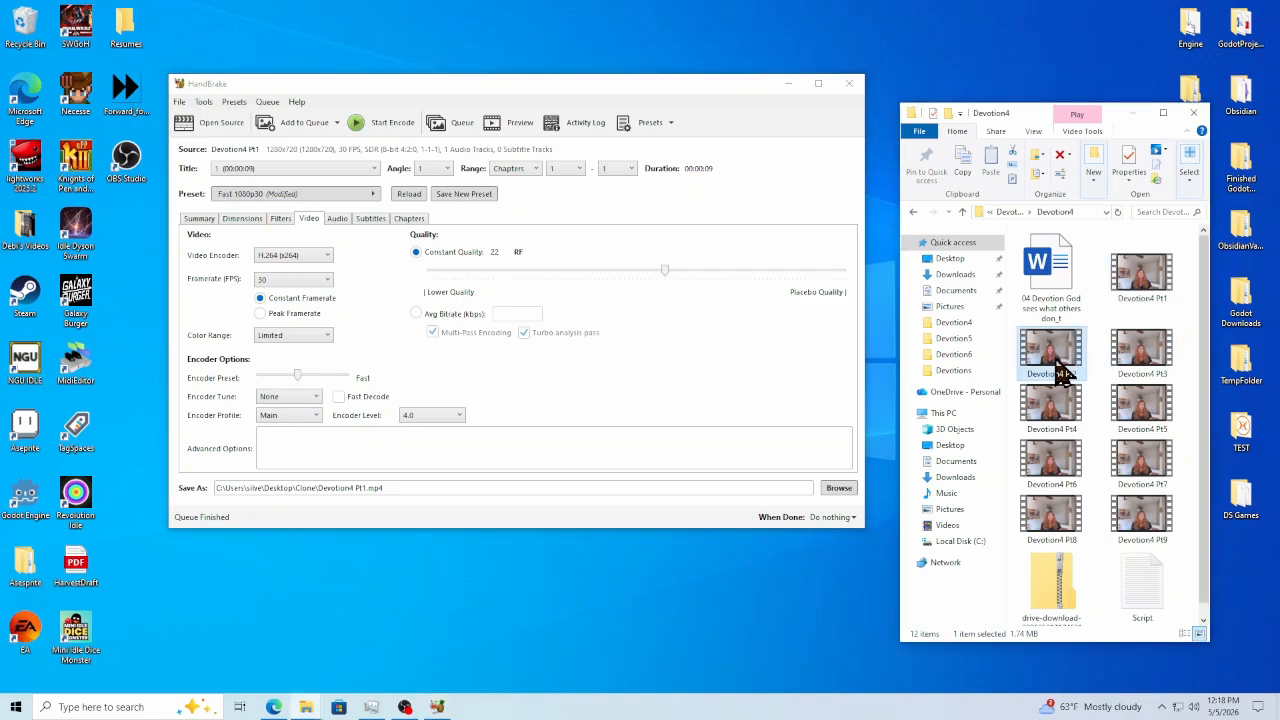
{"action": "left_click_drag", "start_coordinate": [1068, 365], "coordinate": [397, 353]}
{"action": "left_click", "coordinate": [392, 128]}
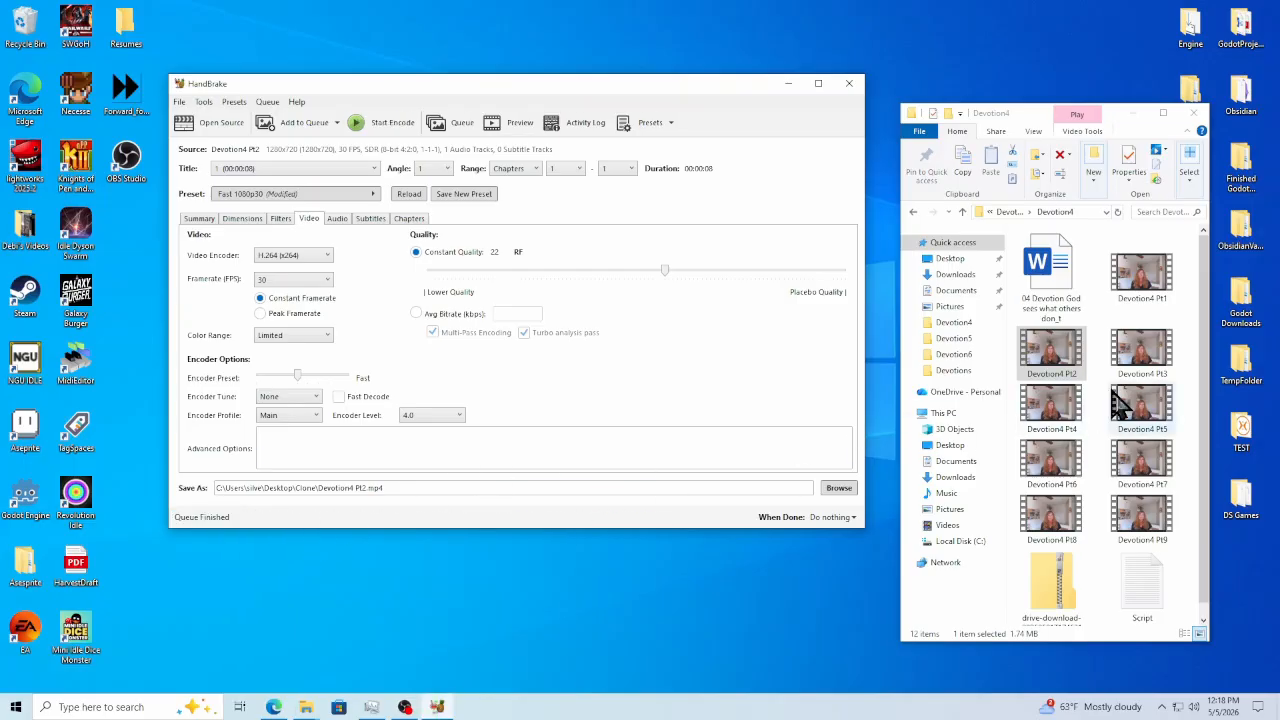
{"action": "left_click", "coordinate": [1158, 351]}
{"action": "left_click_drag", "start_coordinate": [1160, 350], "coordinate": [433, 336]}
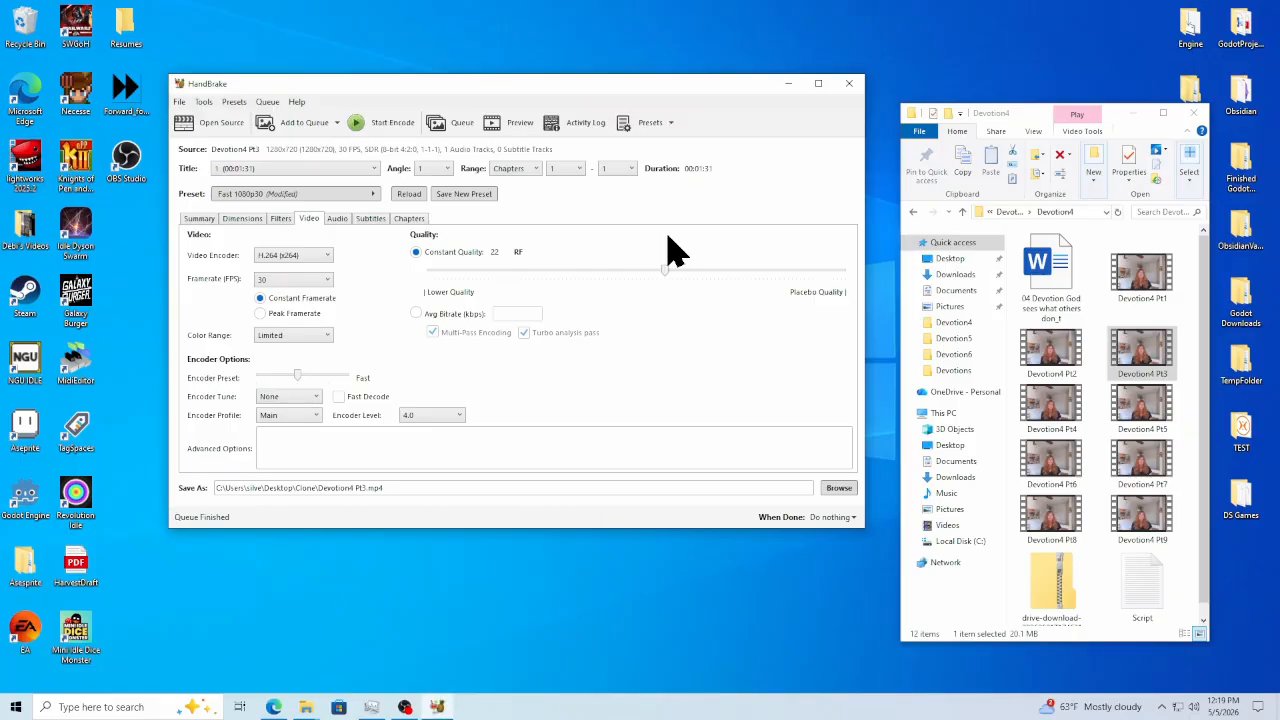
{"action": "left_click_drag", "start_coordinate": [1046, 408], "coordinate": [500, 300]}
{"action": "left_click", "coordinate": [395, 124]}
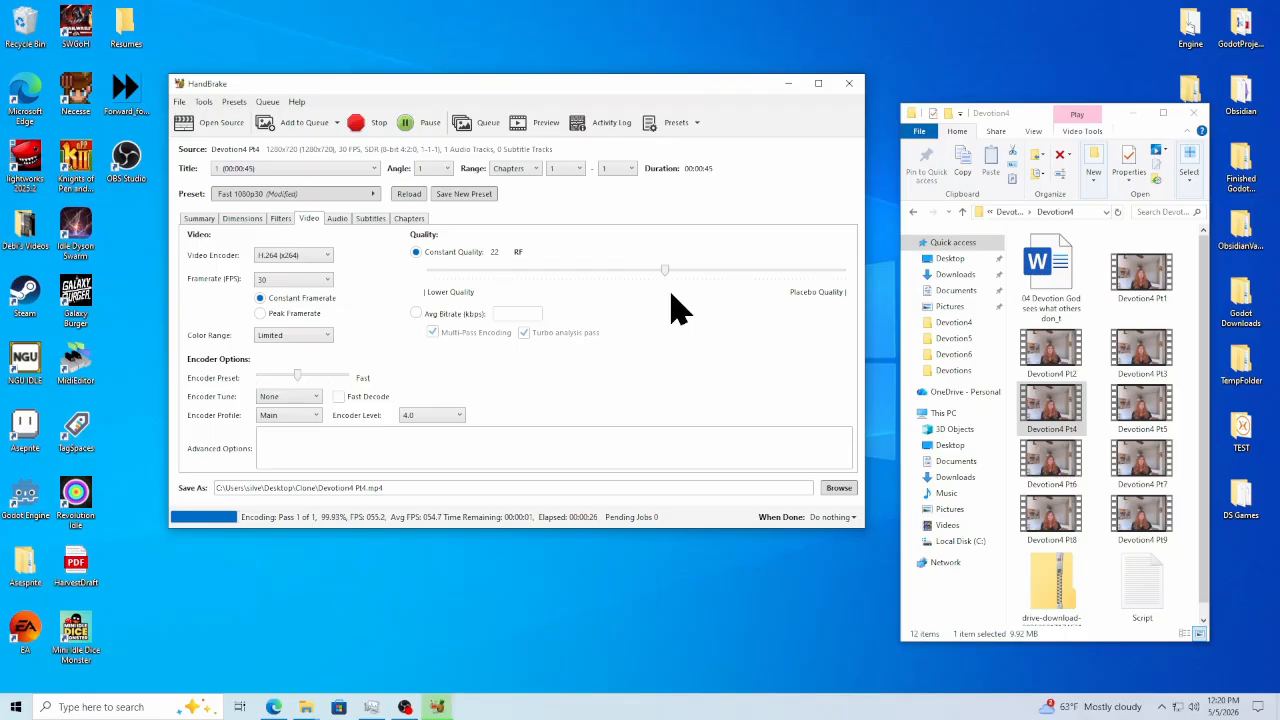
Step: Load Devotion4 Pt5, Pt6 and Pt7 as sources and encode each one with the same video settings
{"action": "left_click", "coordinate": [1151, 406]}
{"action": "left_click_drag", "start_coordinate": [1151, 410], "coordinate": [523, 349]}
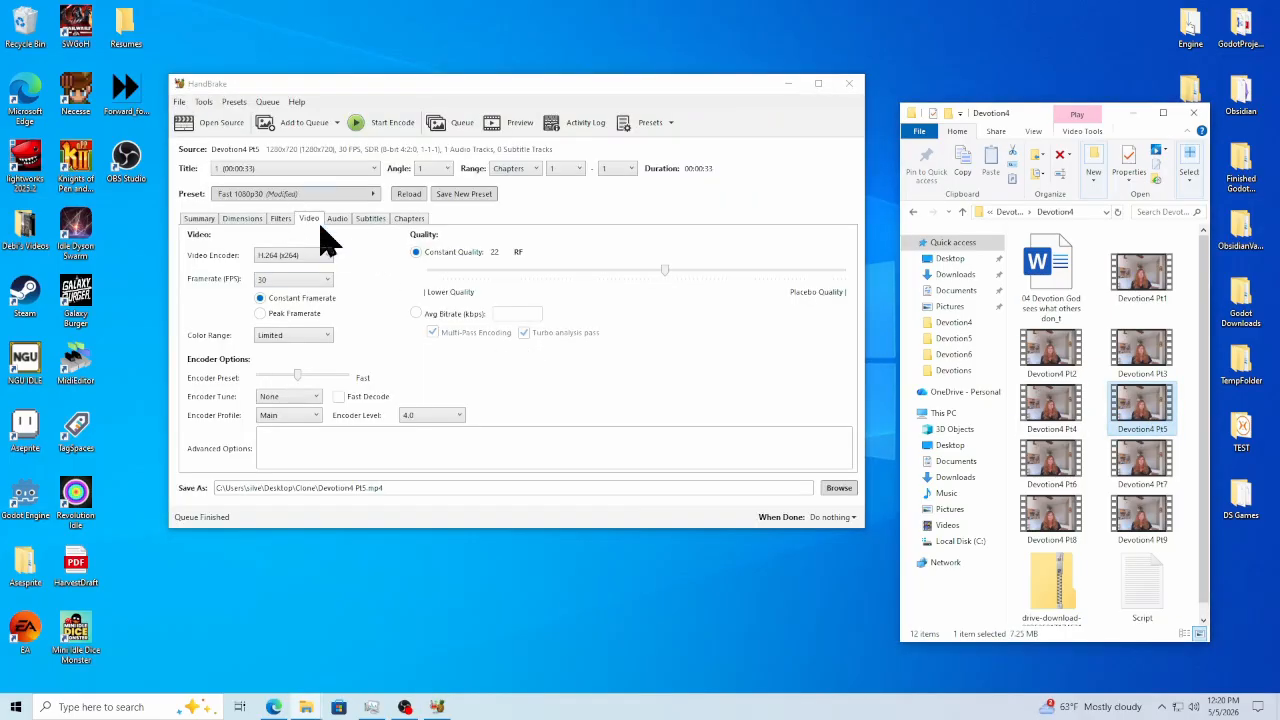
{"action": "left_click", "coordinate": [385, 122]}
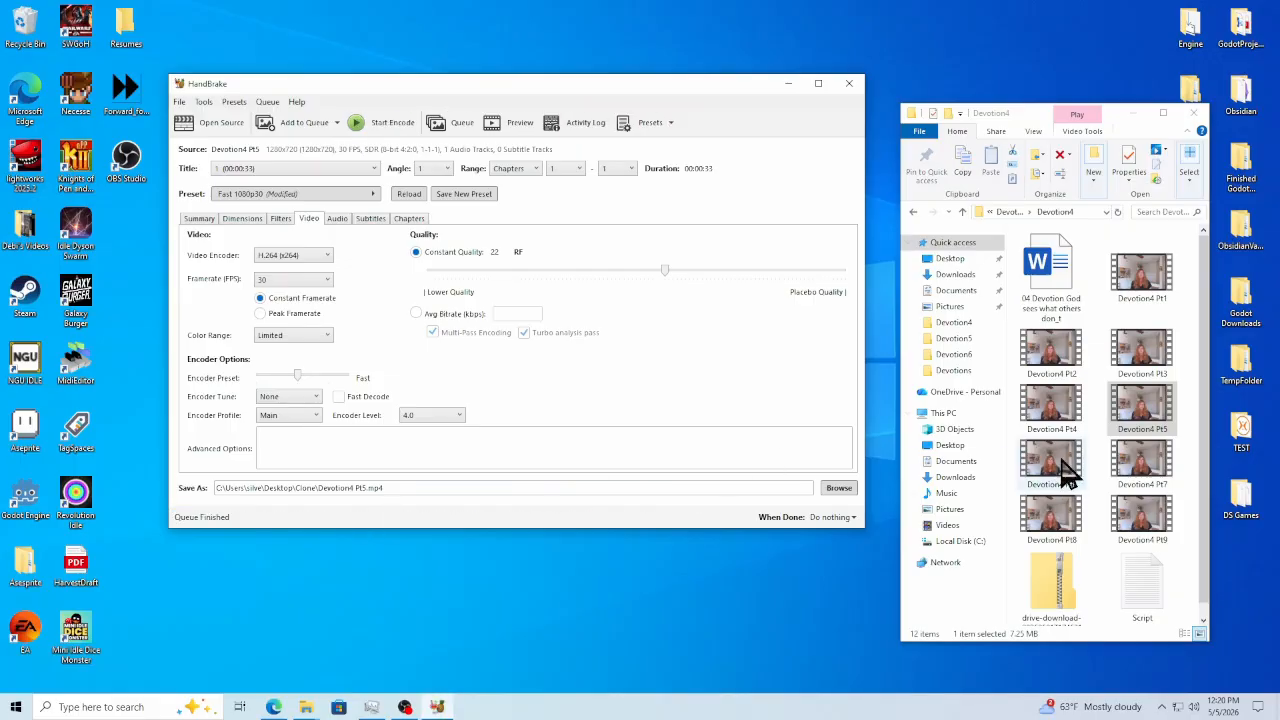
{"action": "left_click_drag", "start_coordinate": [1060, 468], "coordinate": [443, 380]}
{"action": "left_click", "coordinate": [385, 122]}
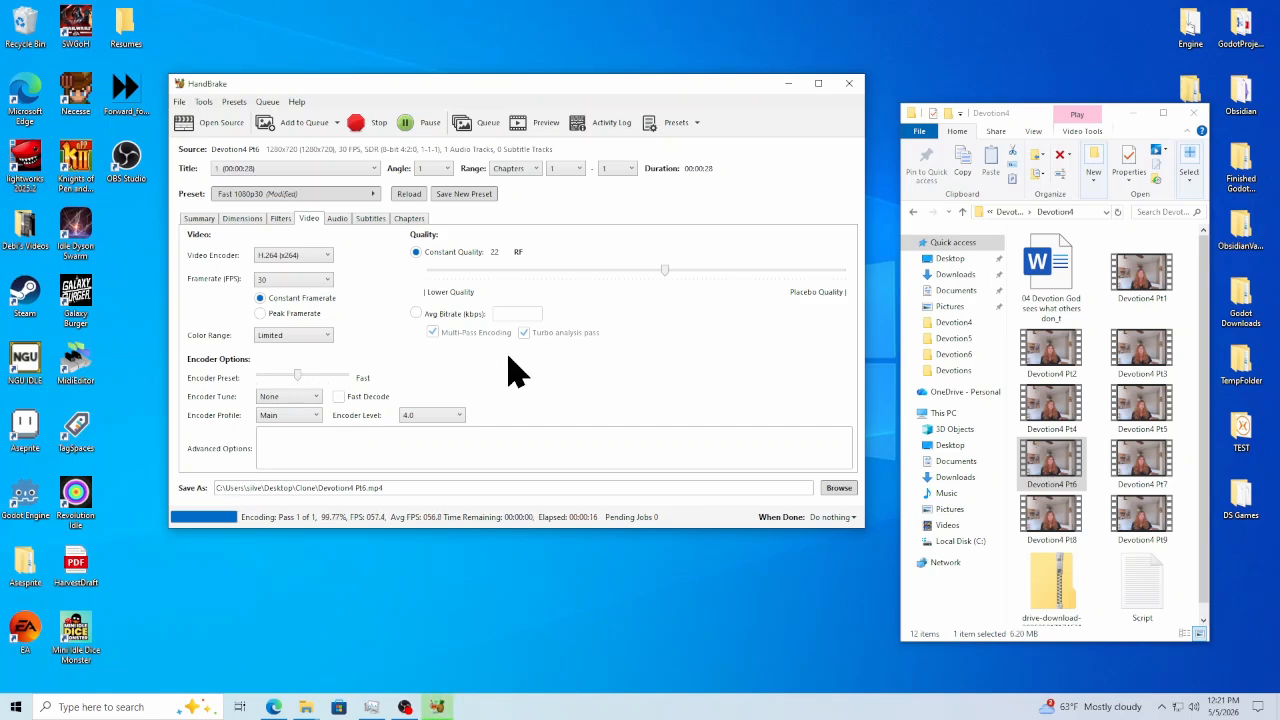
{"action": "left_click_drag", "start_coordinate": [1141, 460], "coordinate": [416, 352]}
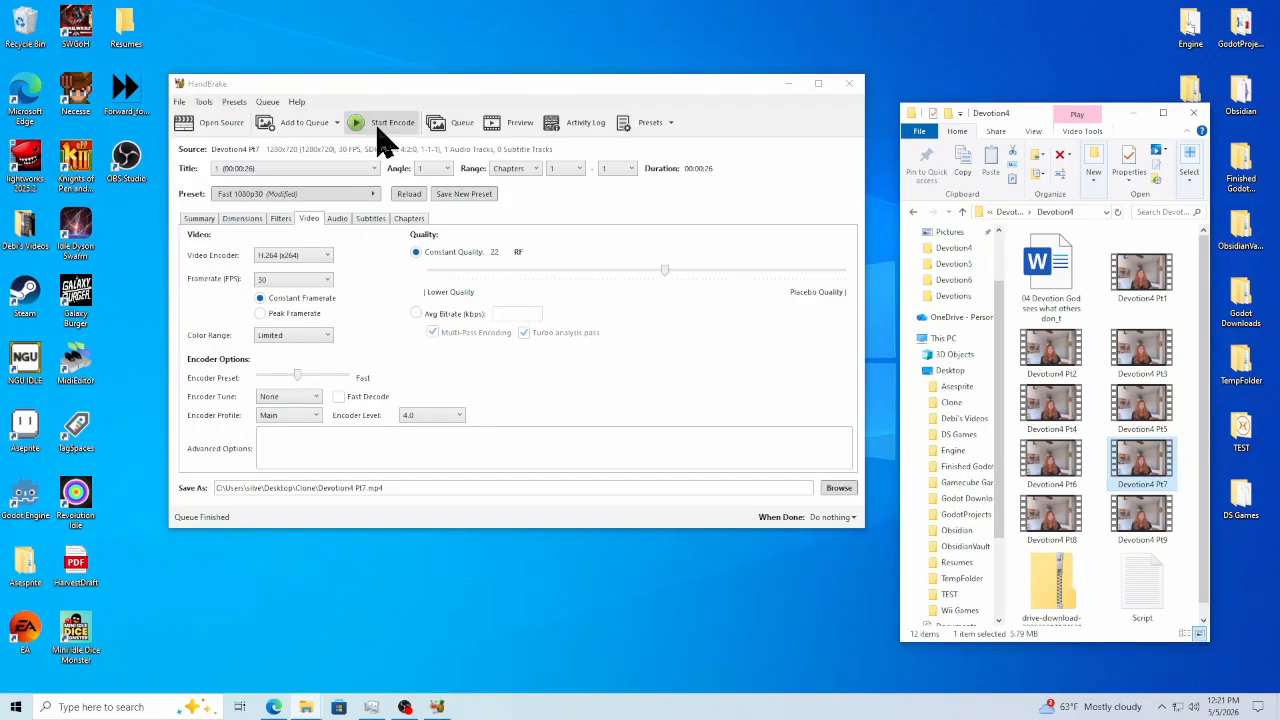
{"action": "left_click", "coordinate": [385, 122]}
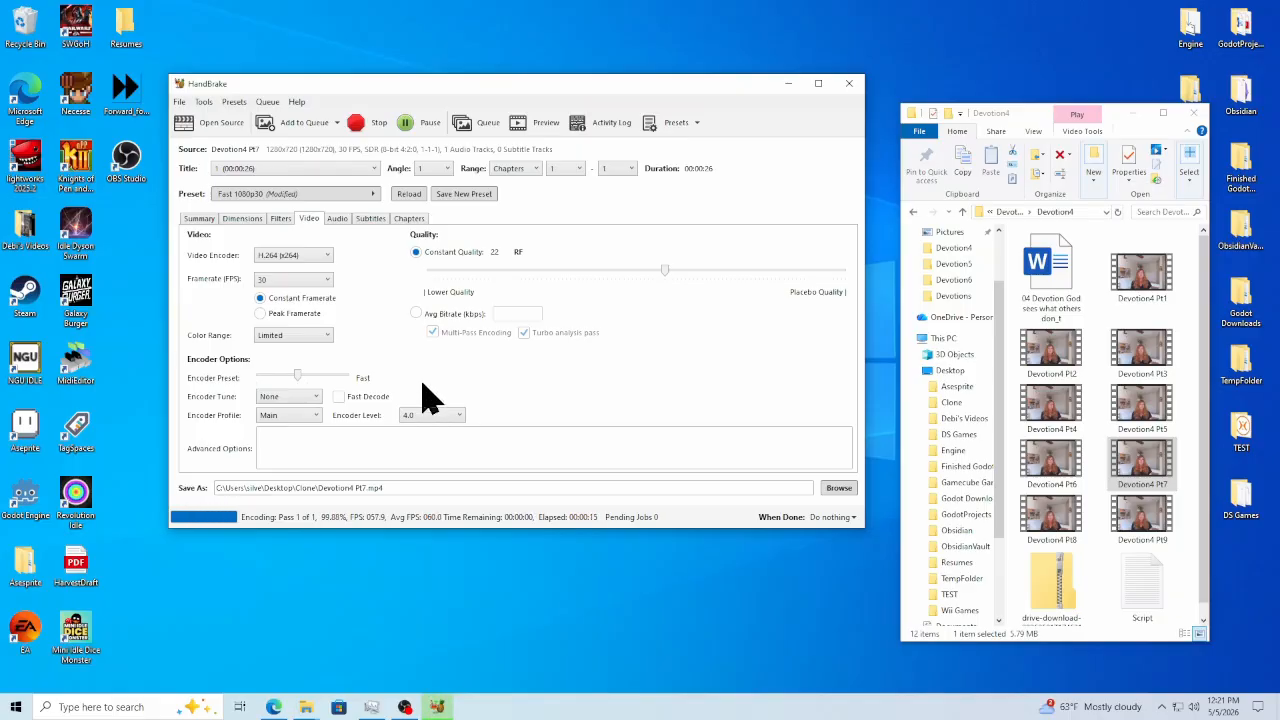
Step: Encode the last two clips, Devotion4 Pt8 and Pt9, one after the other and close HandBrake
{"action": "left_click_drag", "start_coordinate": [1051, 514], "coordinate": [451, 366]}
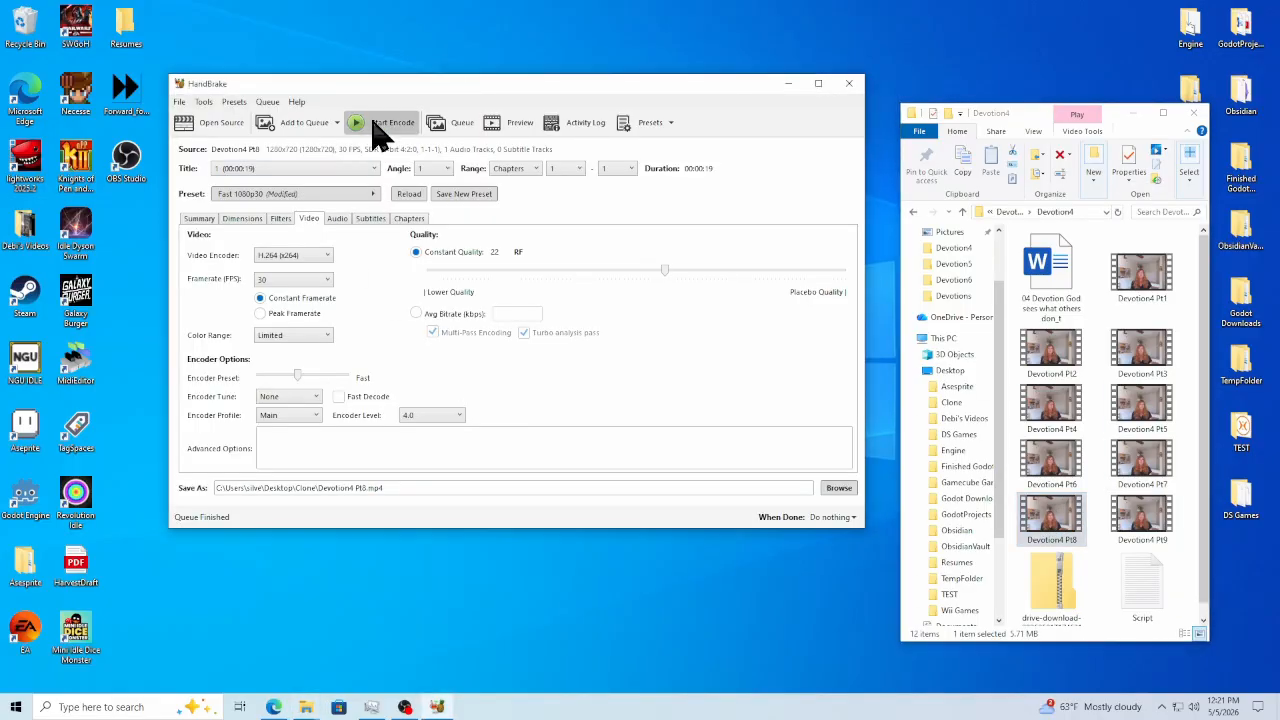
{"action": "left_click", "coordinate": [375, 127]}
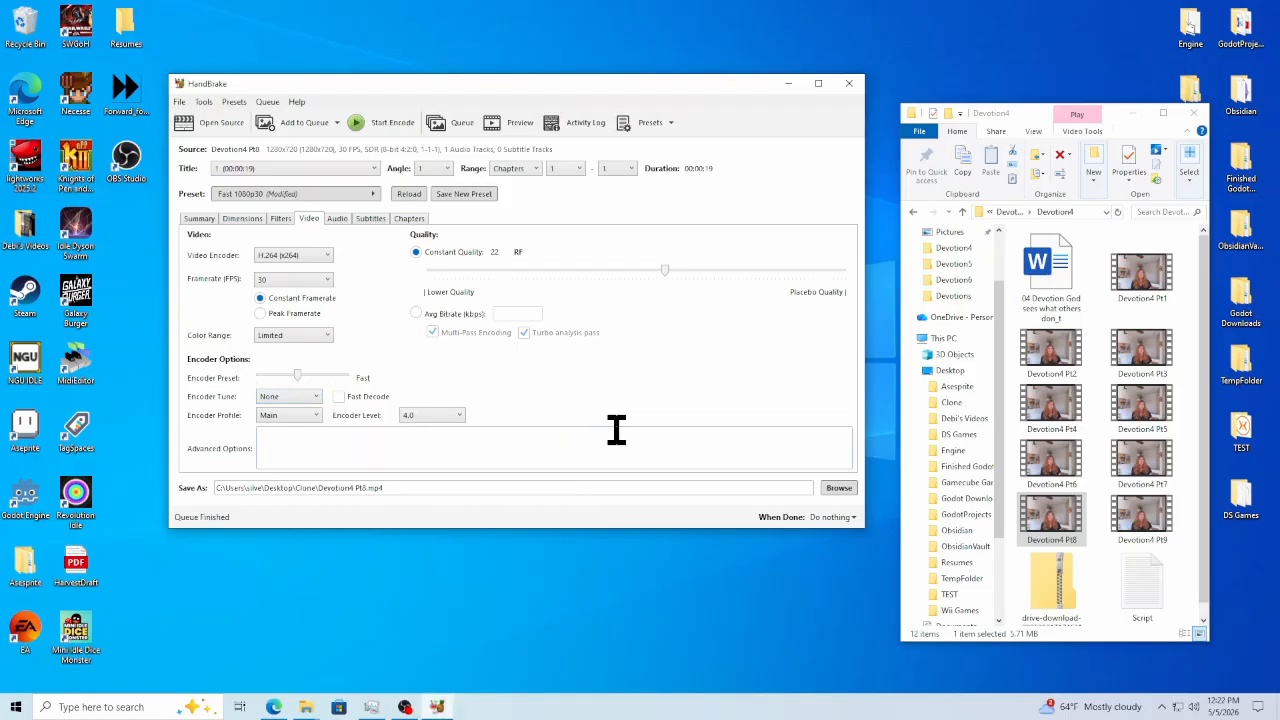
{"action": "left_click_drag", "start_coordinate": [1141, 514], "coordinate": [540, 337]}
{"action": "left_click", "coordinate": [372, 123]}
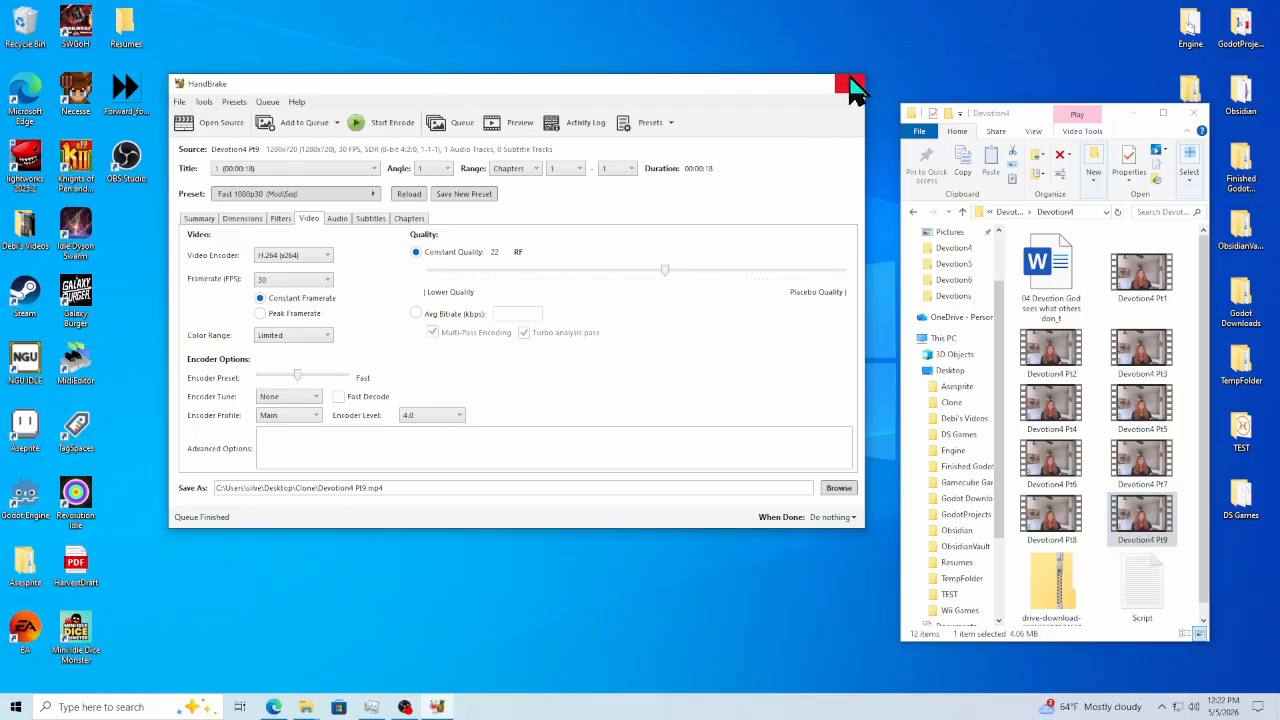
{"action": "left_click", "coordinate": [851, 88]}
Step: Open the desktop's Clone folder and arrange its window beside the Devotion4 folder, wider and less tall
{"action": "left_click", "coordinate": [483, 236]}
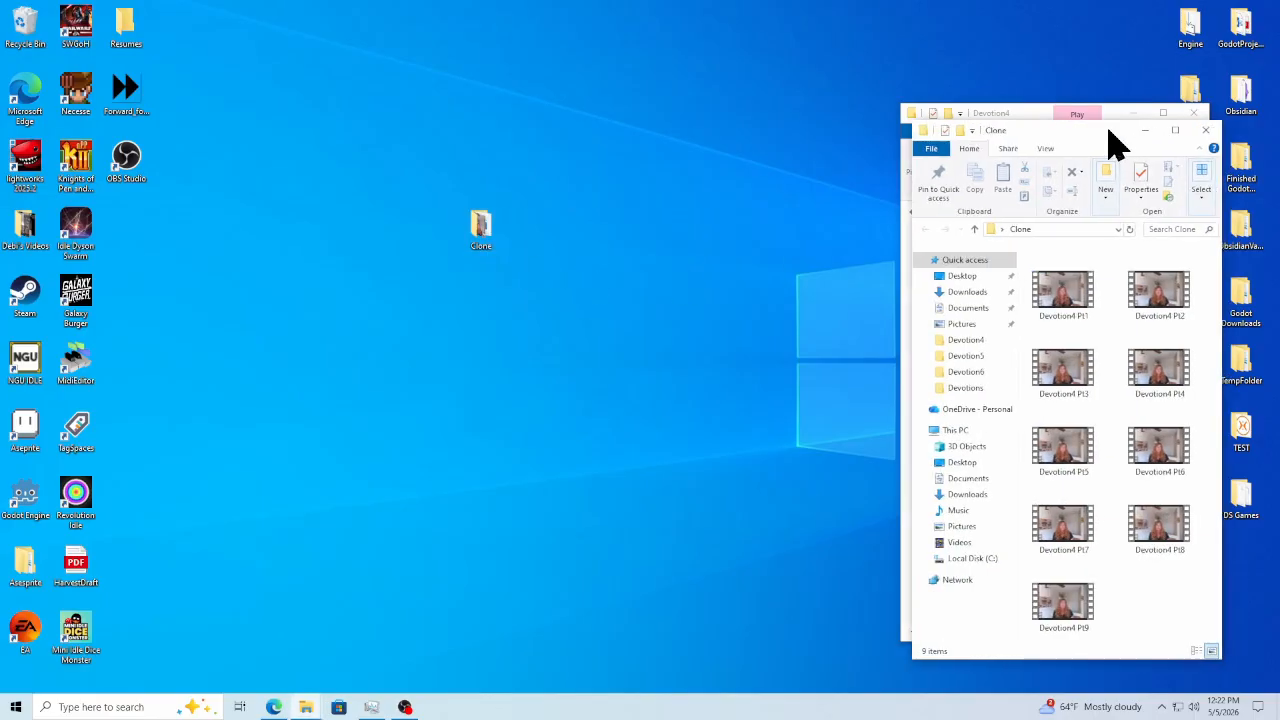
{"action": "left_click_drag", "start_coordinate": [1110, 132], "coordinate": [590, 117]}
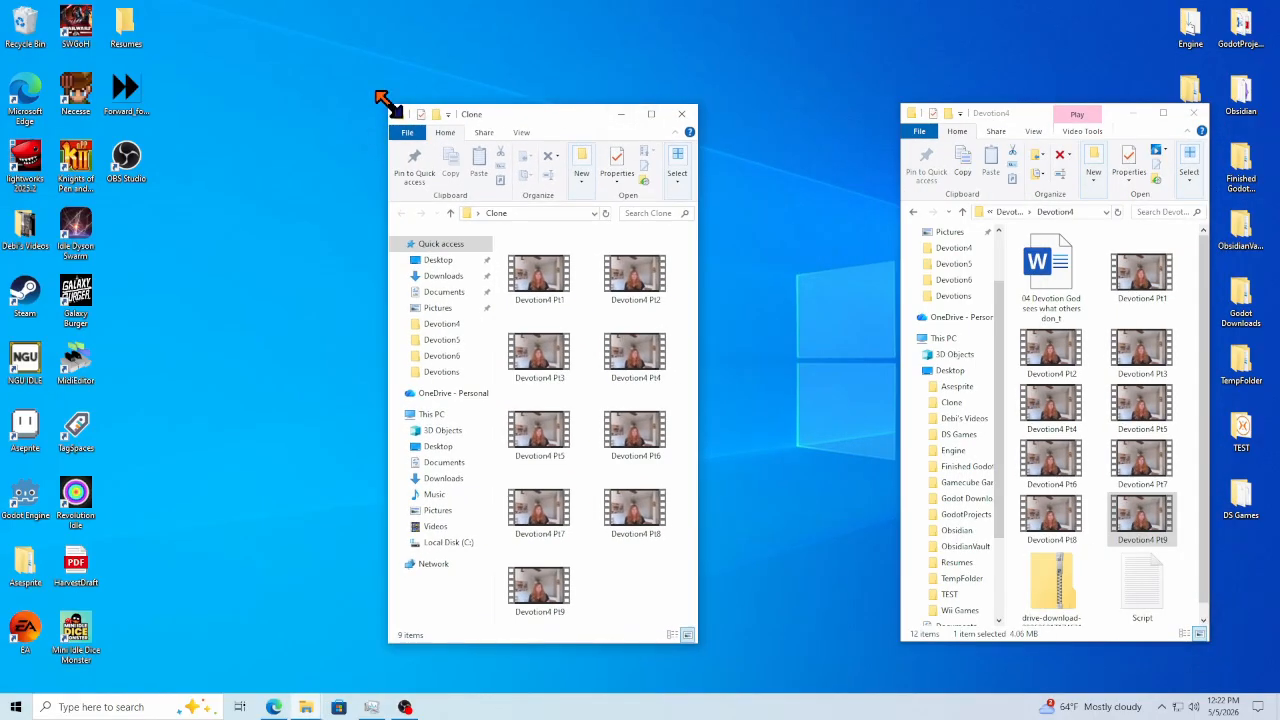
{"action": "mouse_move", "coordinate": [389, 103]}
{"action": "left_mouse_down"}
{"action": "mouse_move", "coordinate": [206, 42]}
{"action": "mouse_move", "coordinate": [68, 44]}
{"action": "left_mouse_up"}
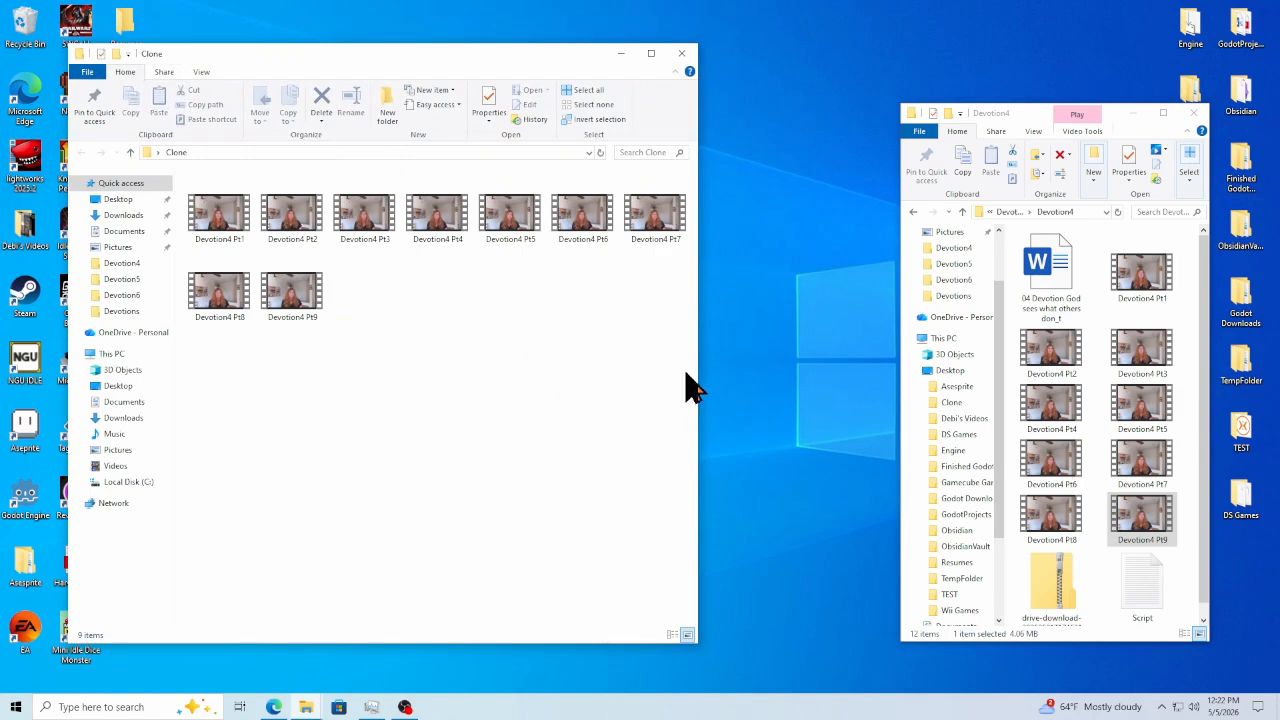
{"action": "mouse_move", "coordinate": [699, 366]}
{"action": "left_mouse_down"}
{"action": "mouse_move", "coordinate": [704, 356]}
{"action": "mouse_move", "coordinate": [715, 410]}
{"action": "left_mouse_up"}
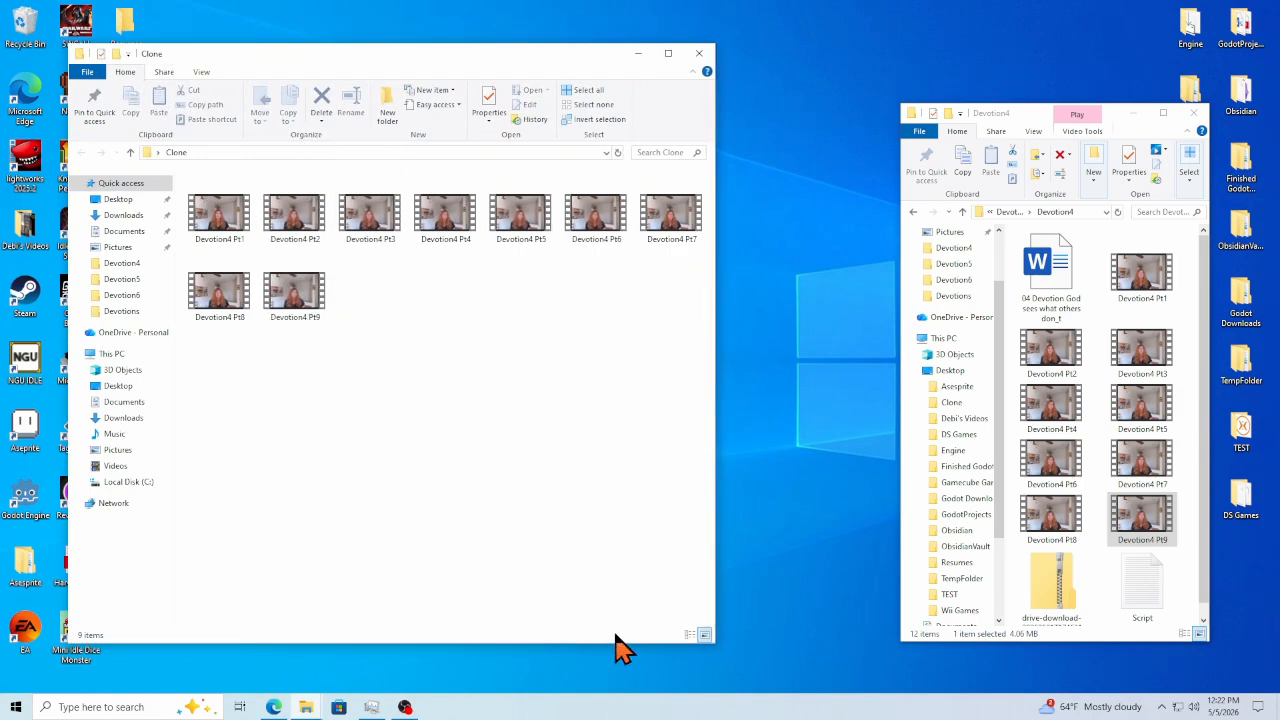
{"action": "left_click_drag", "start_coordinate": [620, 644], "coordinate": [600, 388]}
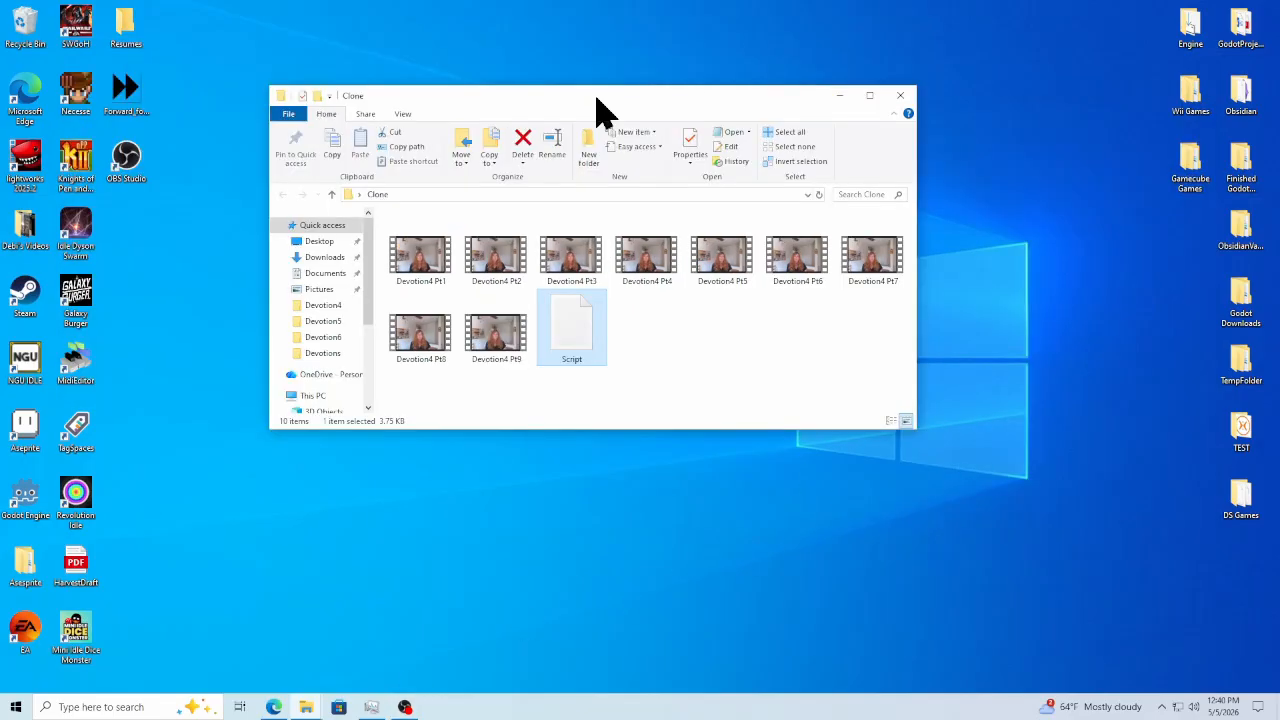
Step: Open the Script file from the Clone folder in Notepad and lower its window to uncover the video clips
{"action": "mouse_move", "coordinate": [594, 96]}
{"action": "left_mouse_down"}
{"action": "mouse_move", "coordinate": [757, 96]}
{"action": "mouse_move", "coordinate": [716, 98]}
{"action": "left_mouse_up"}
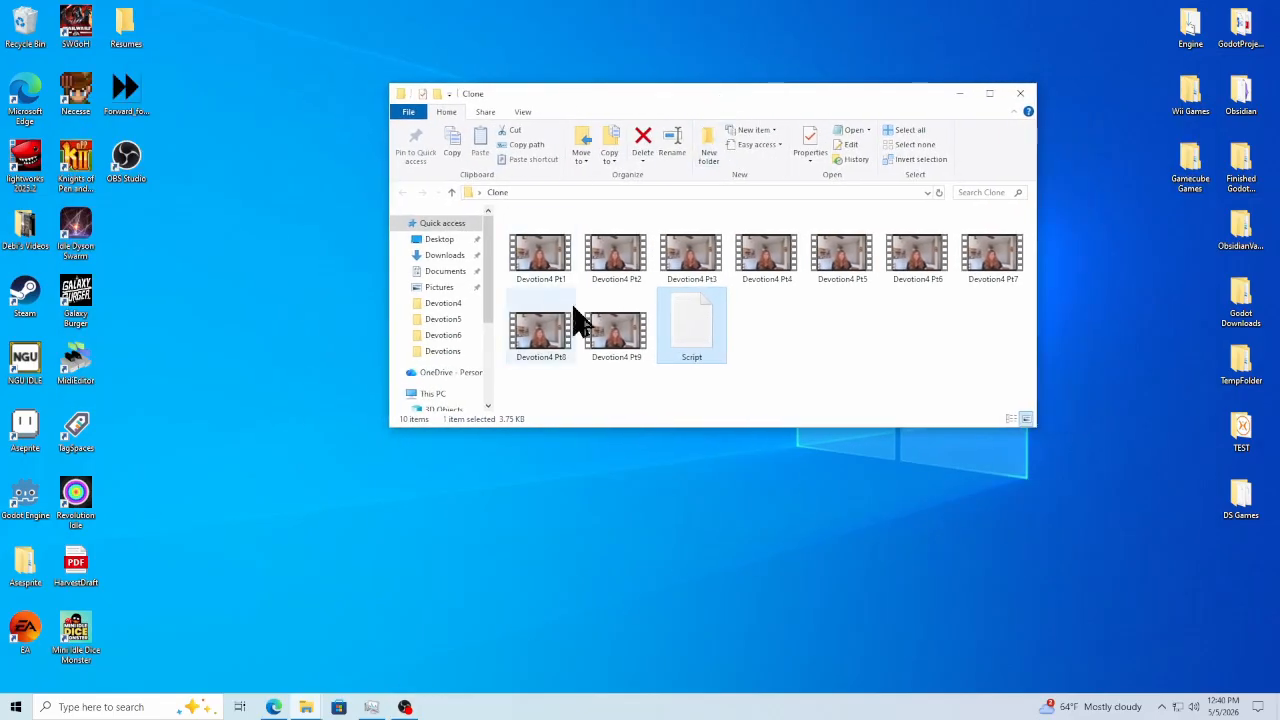
{"action": "double_click", "coordinate": [693, 338]}
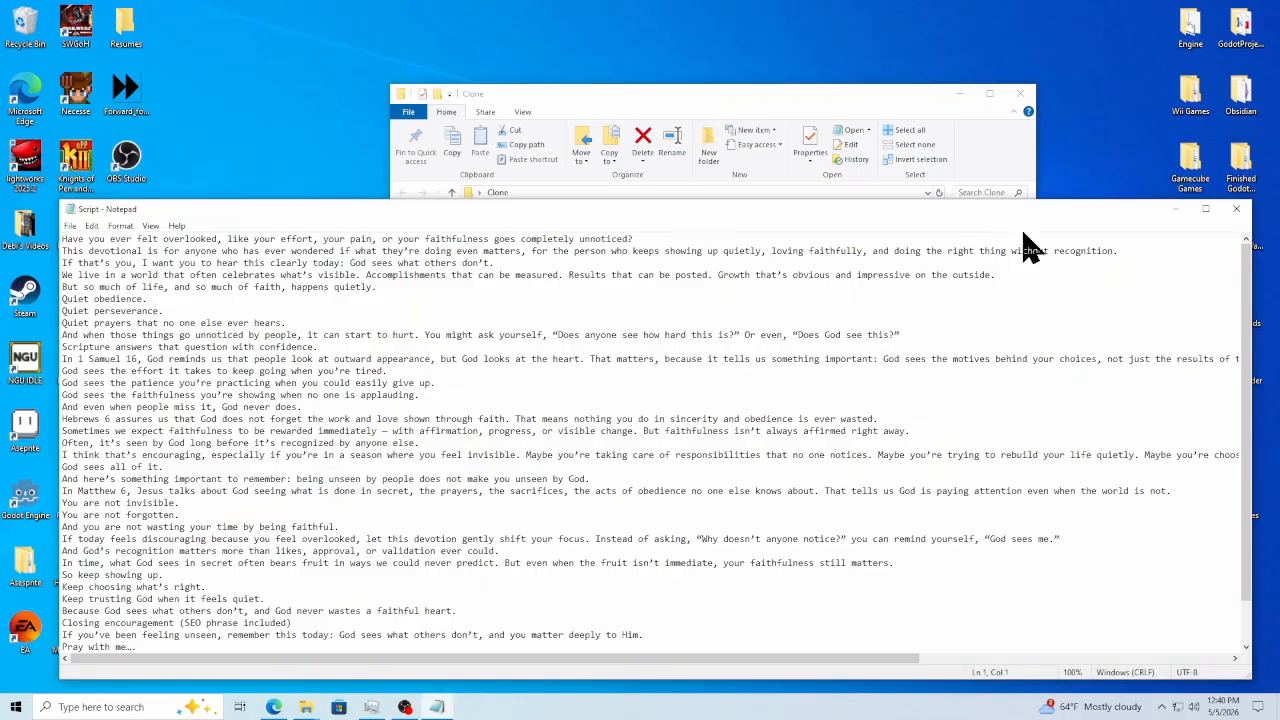
{"action": "left_click_drag", "start_coordinate": [1110, 215], "coordinate": [1100, 327]}
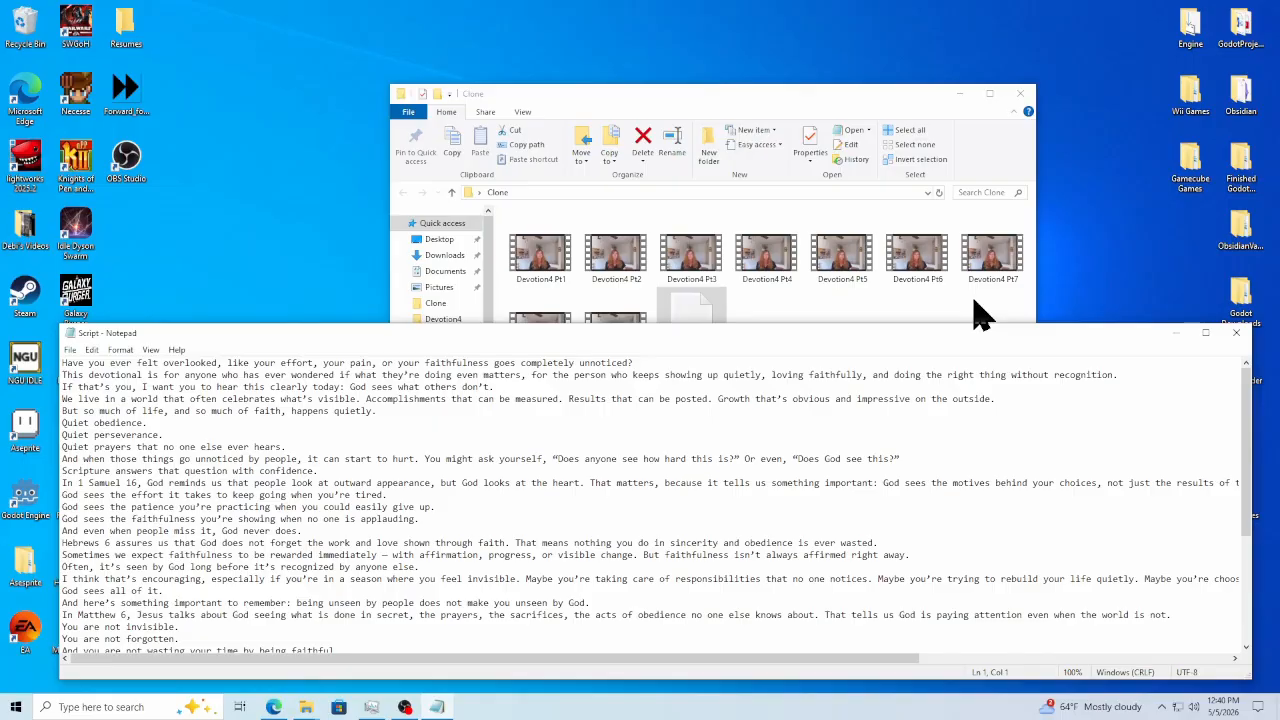
Step: Launch Lightworks from the desktop and create a new project named Devotion 4 Tutorial
{"action": "double_click", "coordinate": [26, 162]}
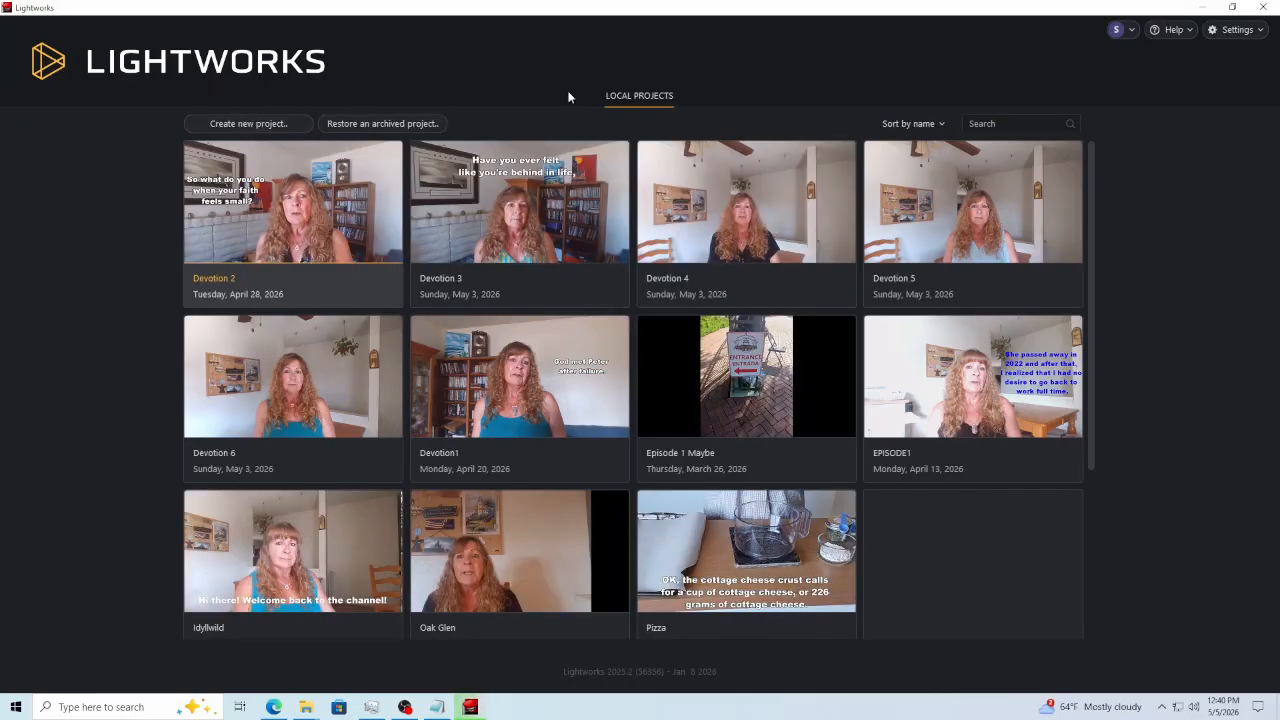
{"action": "left_click", "coordinate": [248, 125]}
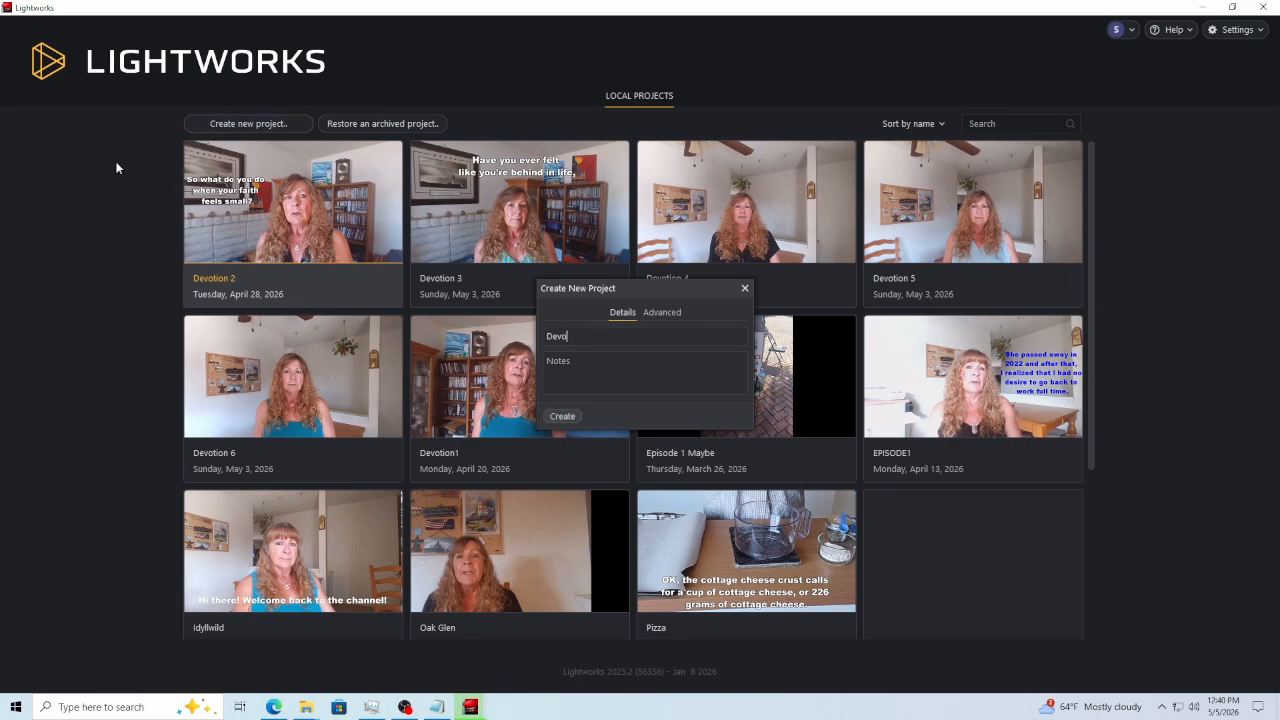
{"action": "type", "text": "Devotion 4 Tutorial"}
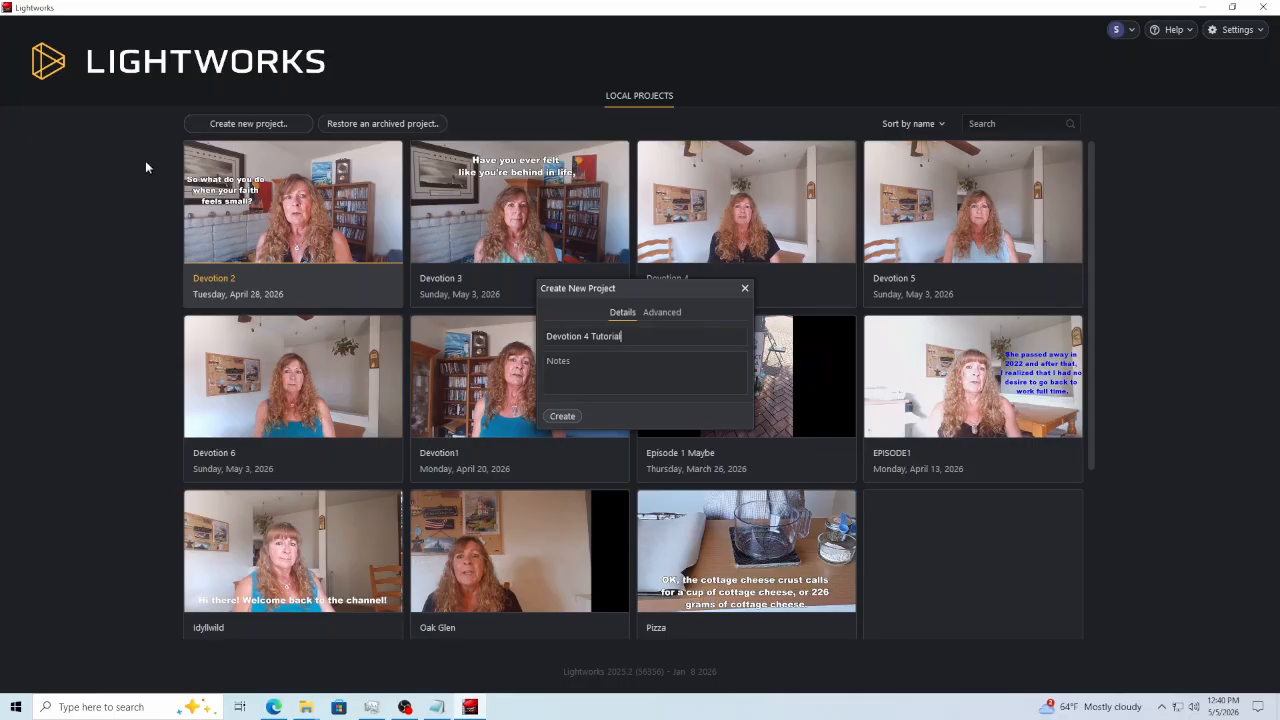
{"action": "left_click", "coordinate": [562, 416]}
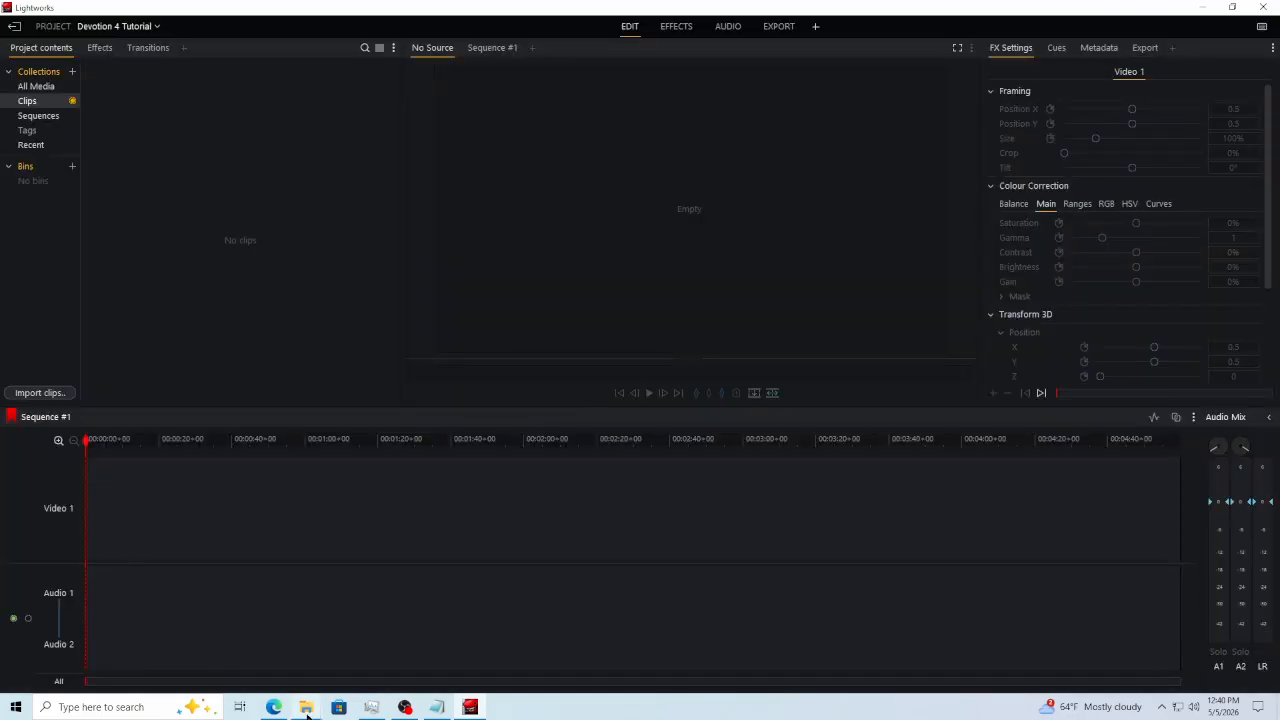
Step: Import Devotion4 Pt1 through Pt9 from the Clone folder into the Lightworks project's clips and minimize the folder window
{"action": "mouse_move", "coordinate": [306, 707]}
{"action": "left_click", "coordinate": [480, 668]}
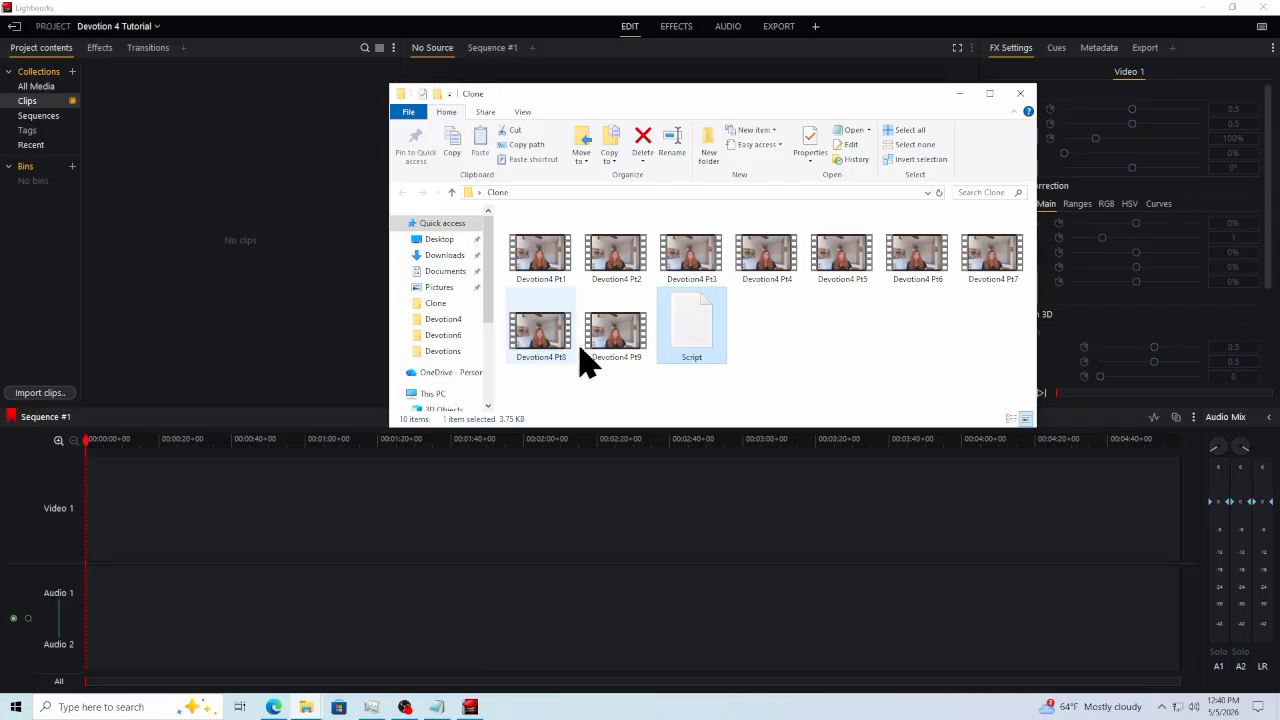
{"action": "left_click", "coordinate": [532, 264]}
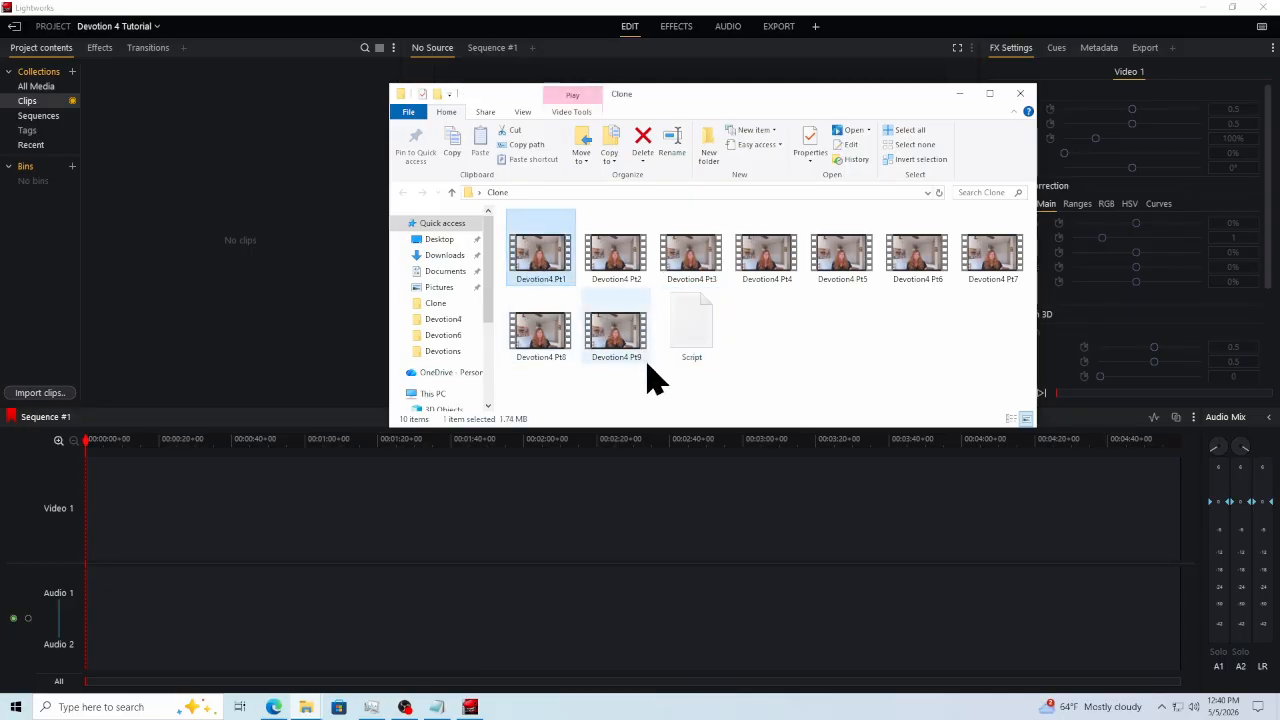
{"action": "left_click", "coordinate": [614, 345], "text": "shift"}
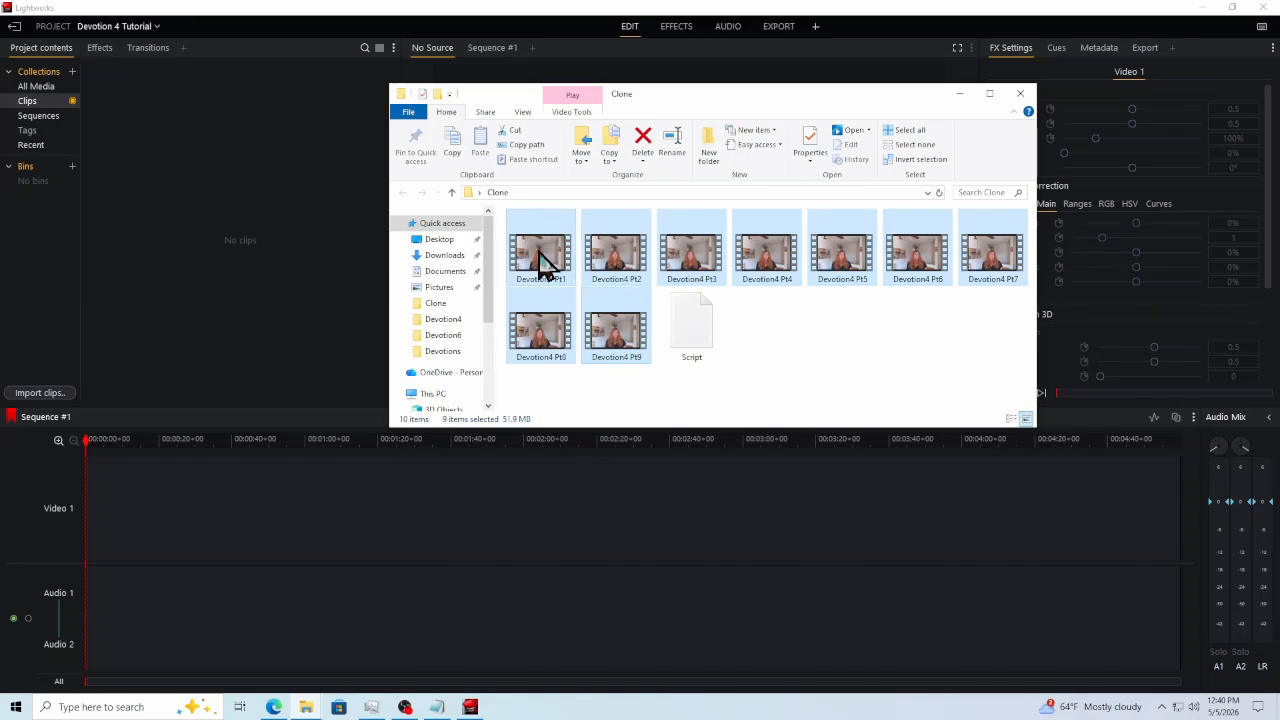
{"action": "left_click_drag", "start_coordinate": [540, 266], "coordinate": [251, 251]}
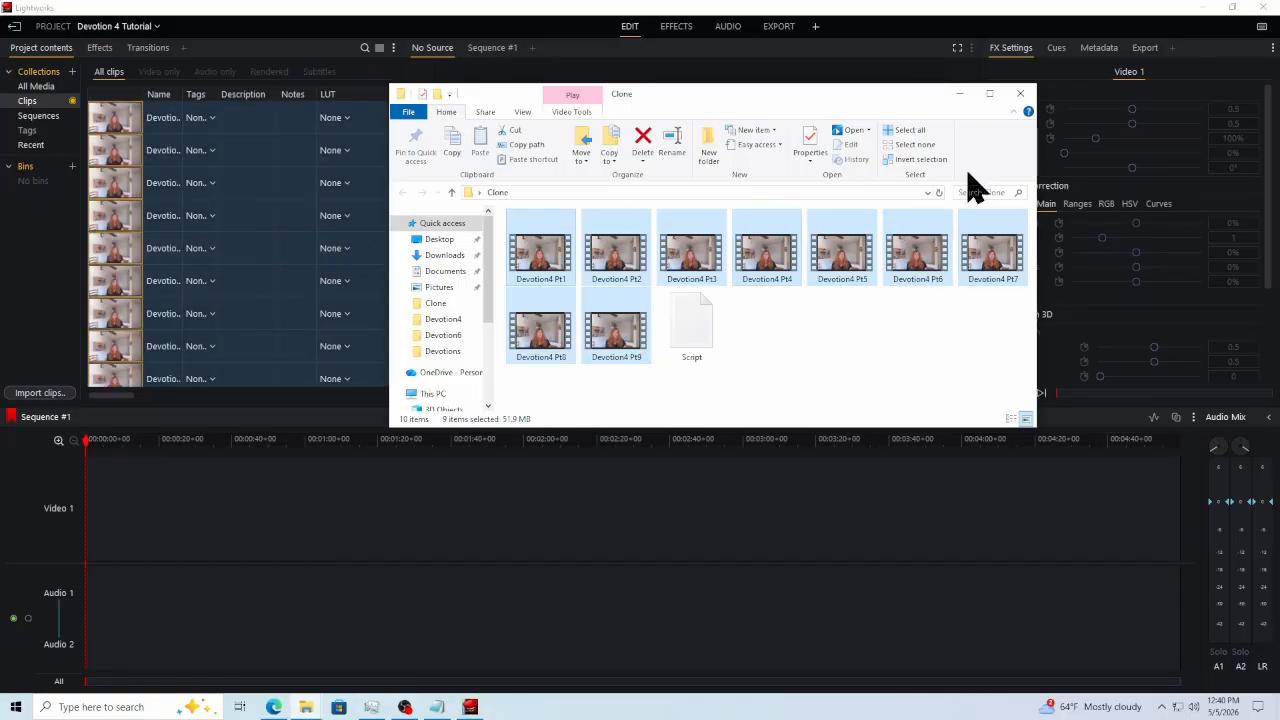
{"action": "left_click", "coordinate": [959, 96]}
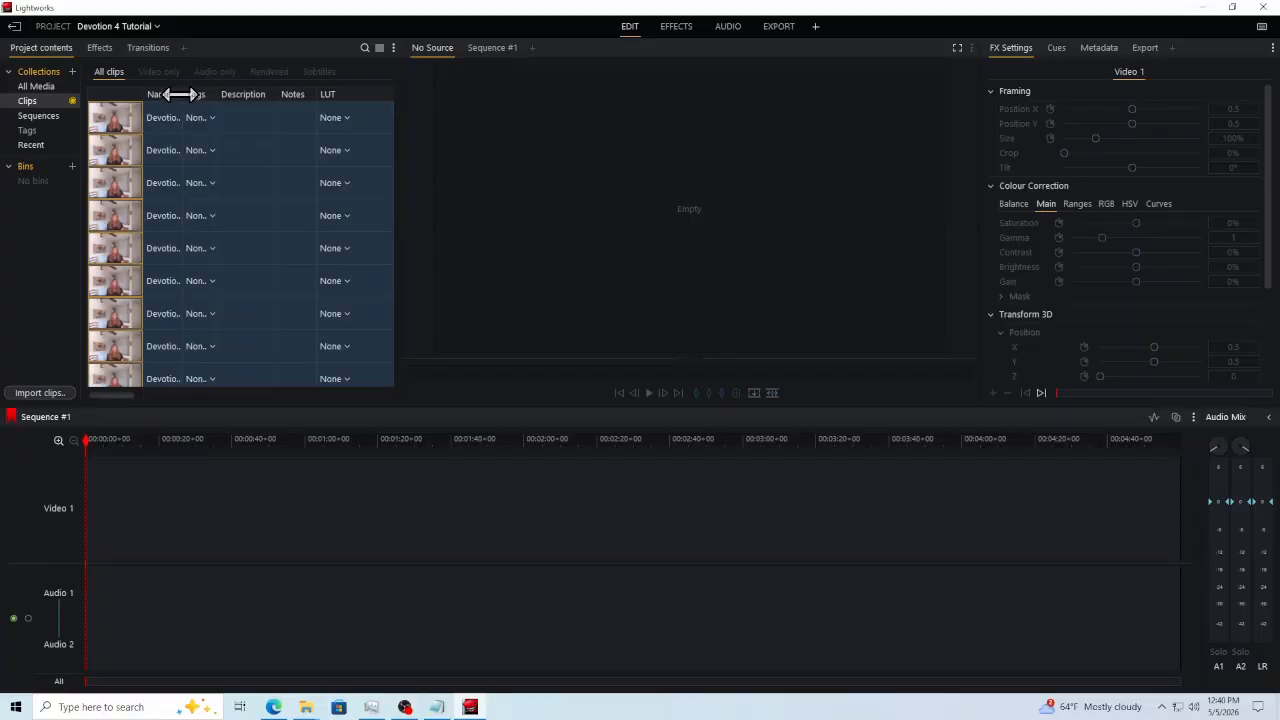
Step: Widen the clip list's Name column and place Devotion4 Pt1 through Pt9 in order at the start of the timeline
{"action": "left_click_drag", "start_coordinate": [180, 94], "coordinate": [221, 92]}
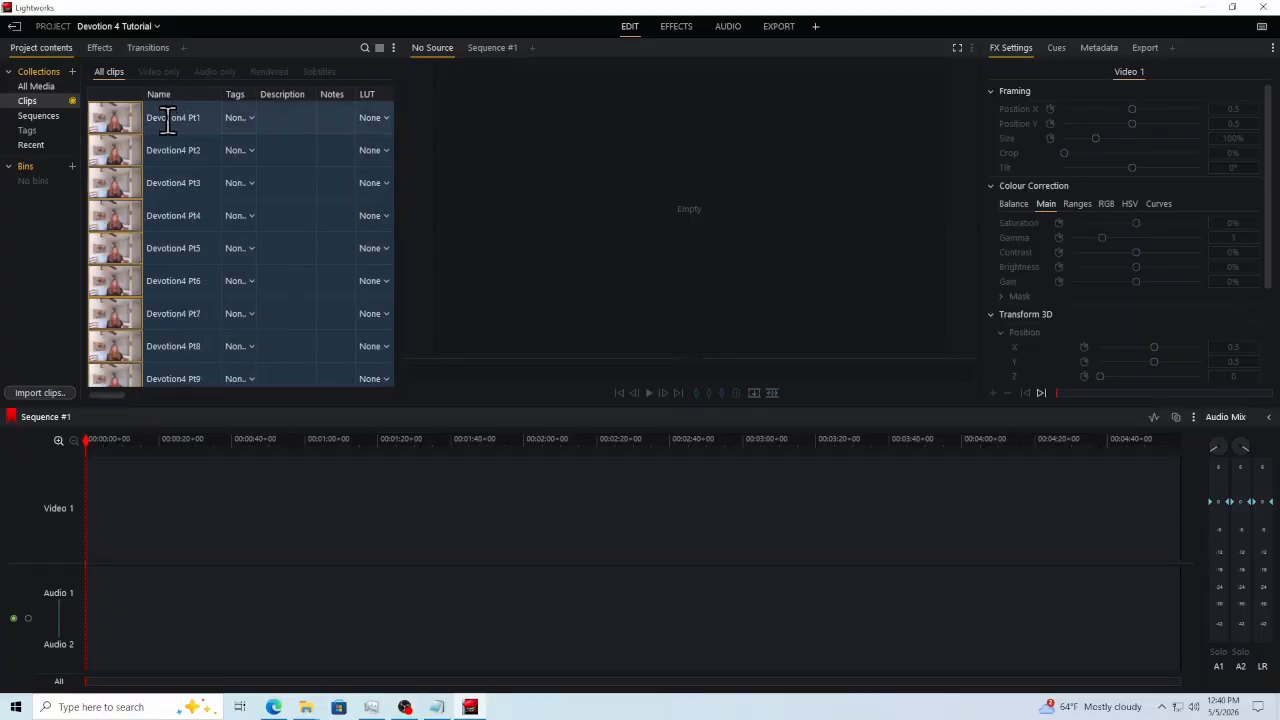
{"action": "left_click", "coordinate": [127, 121]}
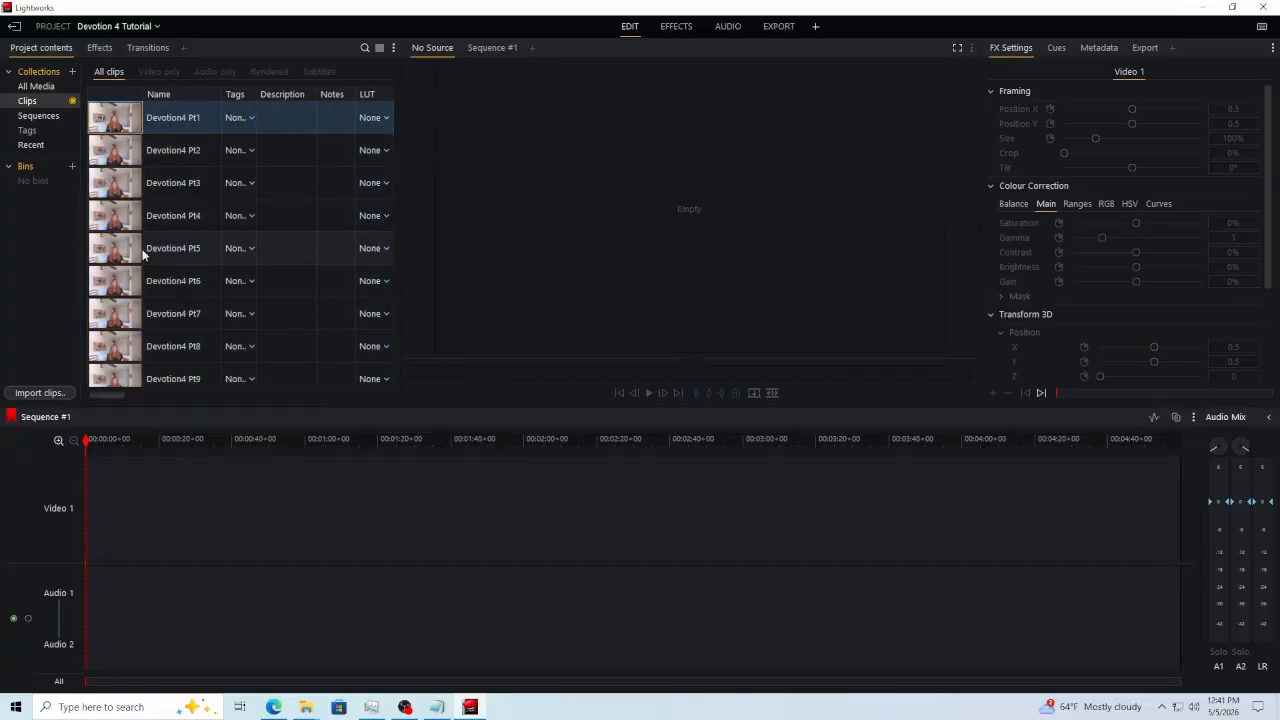
{"action": "scroll", "coordinate": [145, 290], "scroll_direction": "down", "scroll_amount": 1}
{"action": "left_click", "coordinate": [124, 373], "text": "shift"}
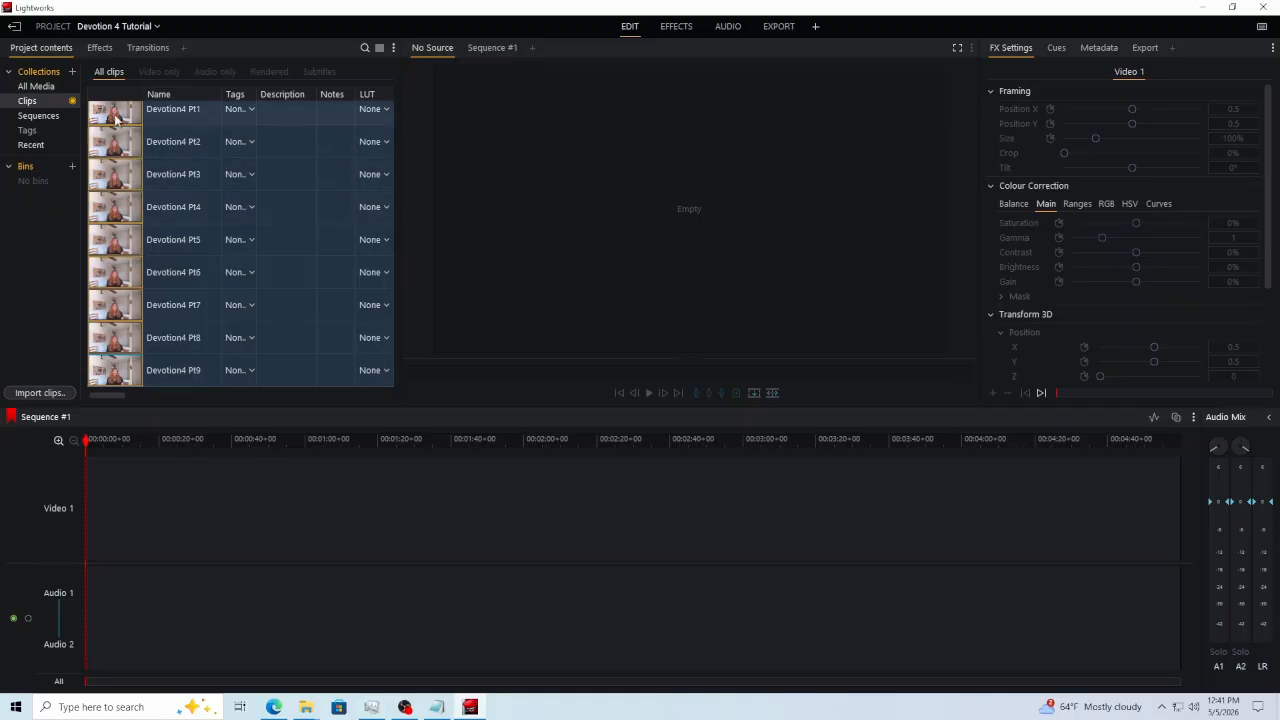
{"action": "left_click_drag", "start_coordinate": [114, 114], "coordinate": [92, 514]}
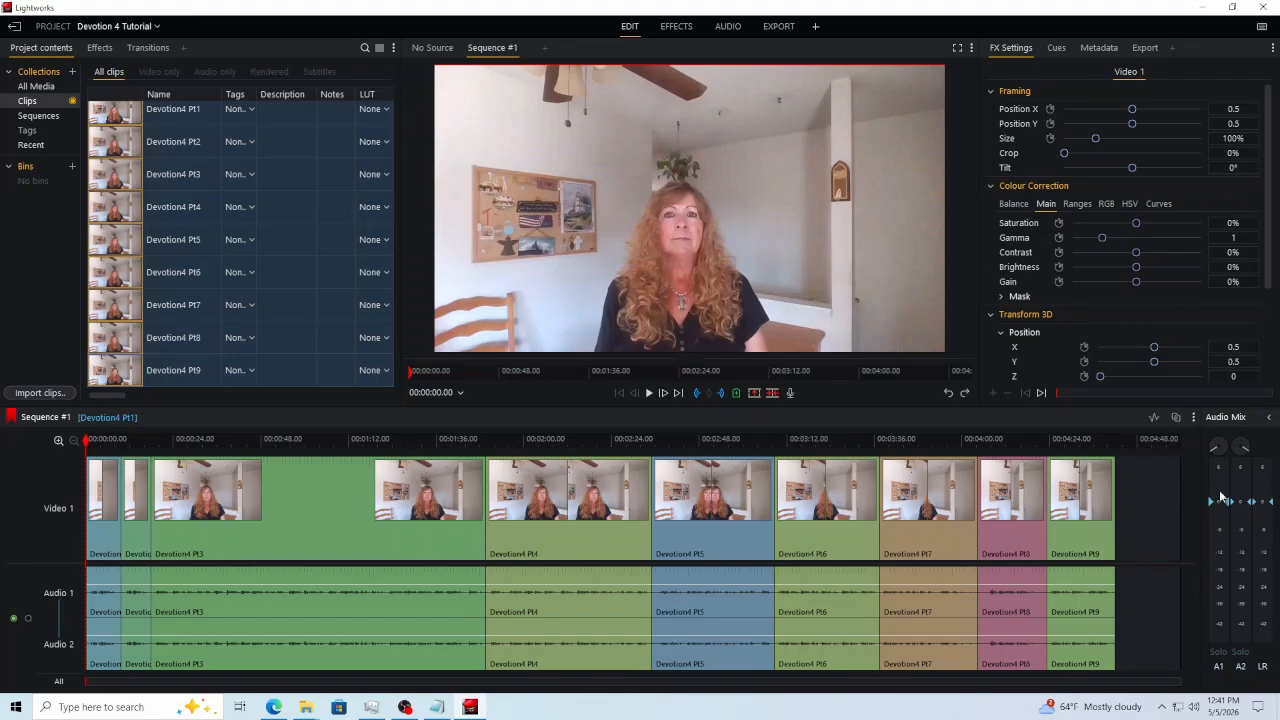
Step: Raise the A1, A2 and LR audio mix levels to maximum and play back the opening clips
{"action": "left_click_drag", "start_coordinate": [1218, 499], "coordinate": [1263, 459]}
{"action": "left_click", "coordinate": [649, 395]}
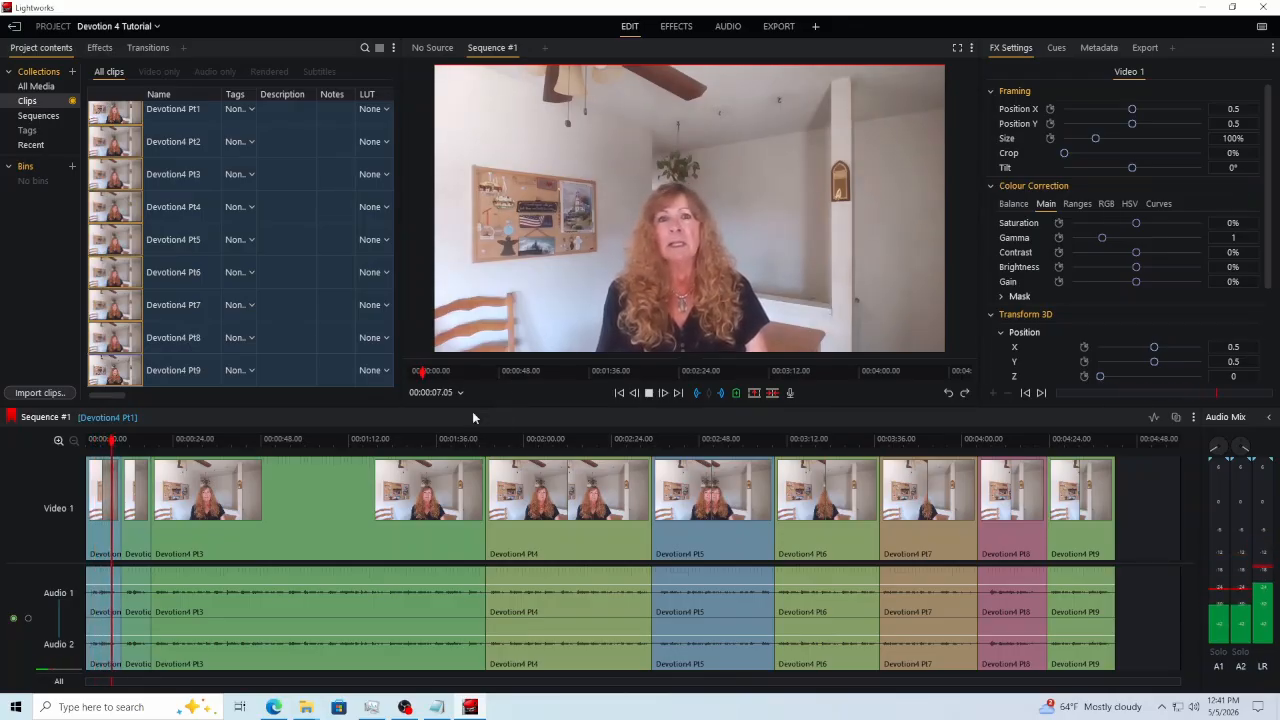
{"action": "left_click", "coordinate": [649, 396]}
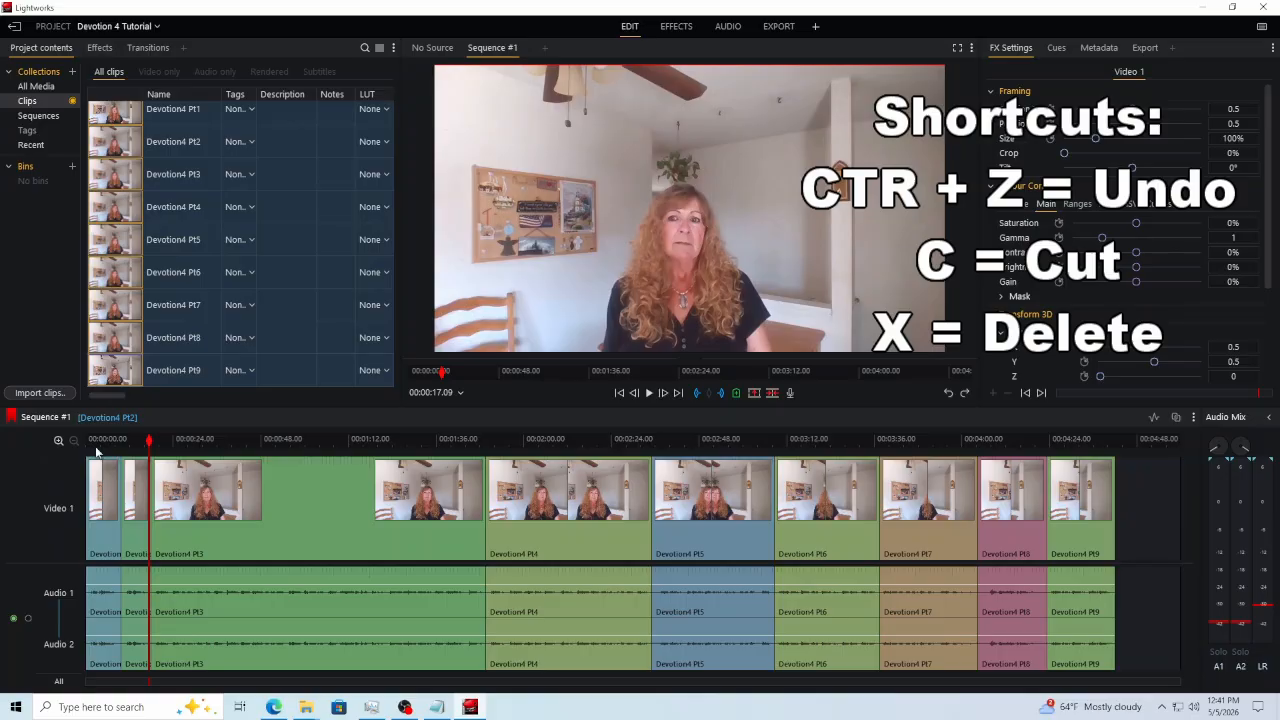
Step: Delete the video and audio of Devotion4 Pt1 from the timeline
{"action": "left_click", "coordinate": [97, 452]}
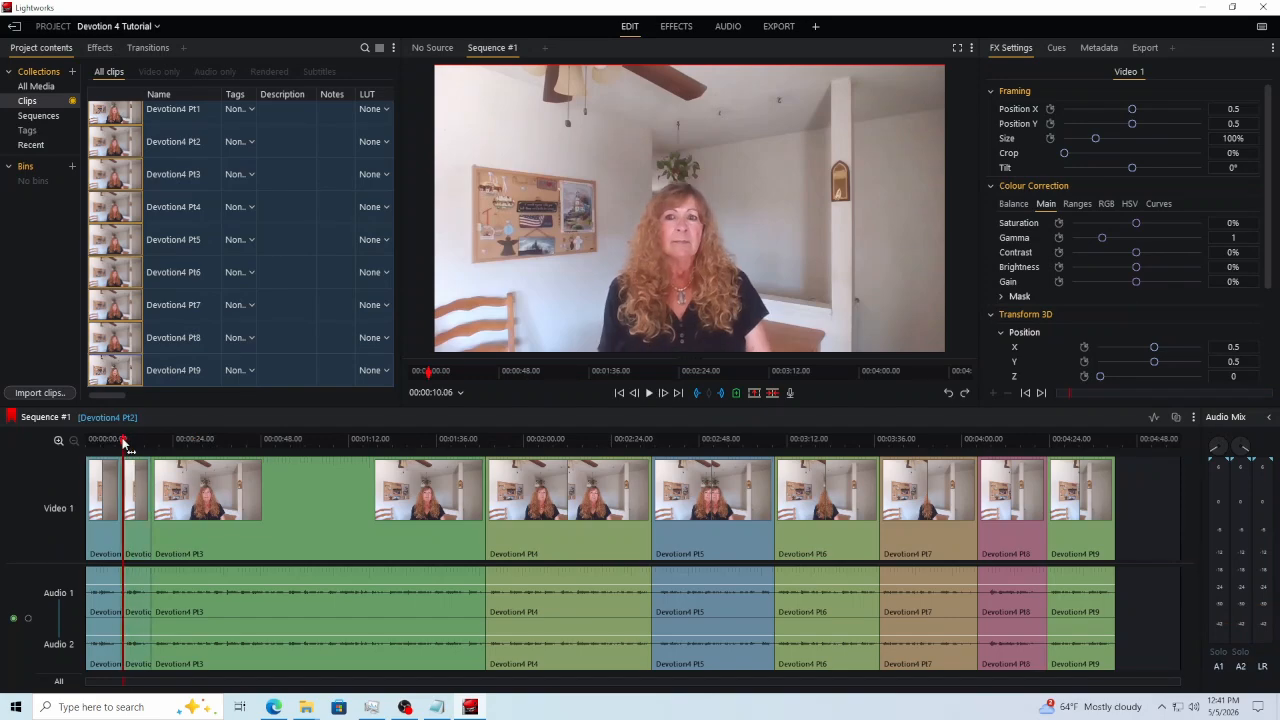
{"action": "left_click", "coordinate": [57, 442]}
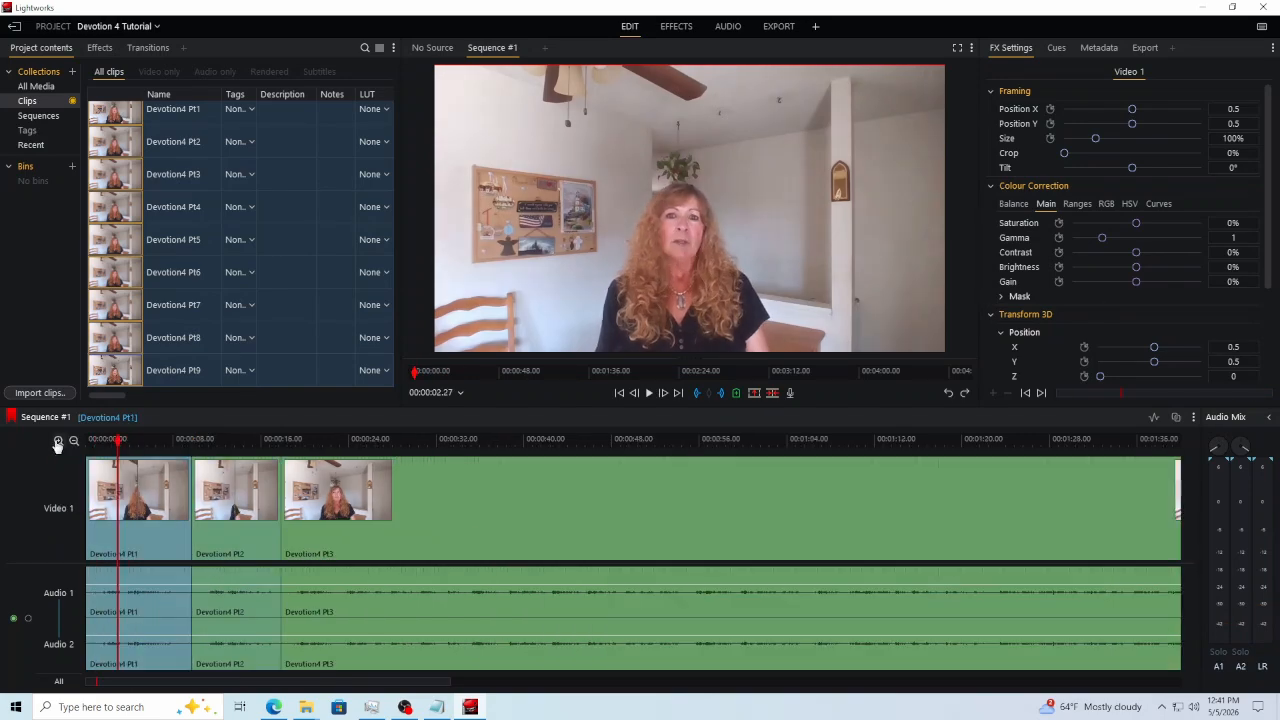
{"action": "left_click", "coordinate": [57, 442]}
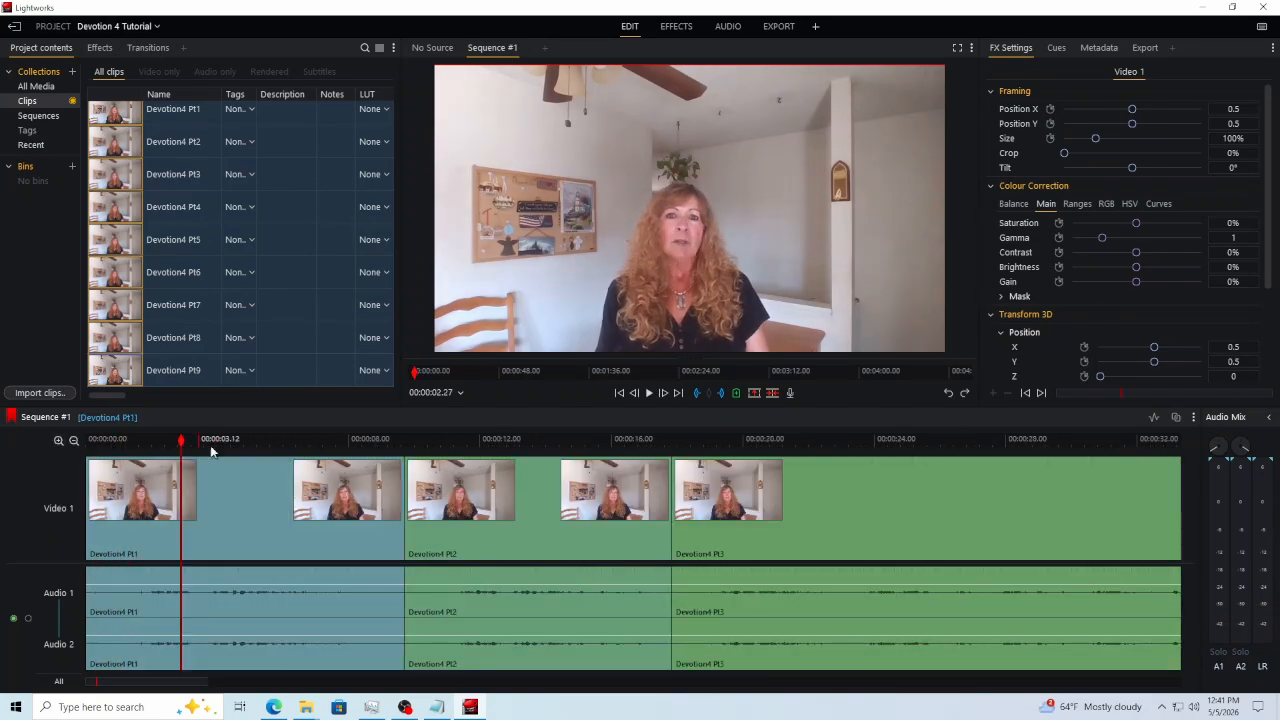
{"action": "left_click", "coordinate": [264, 527]}
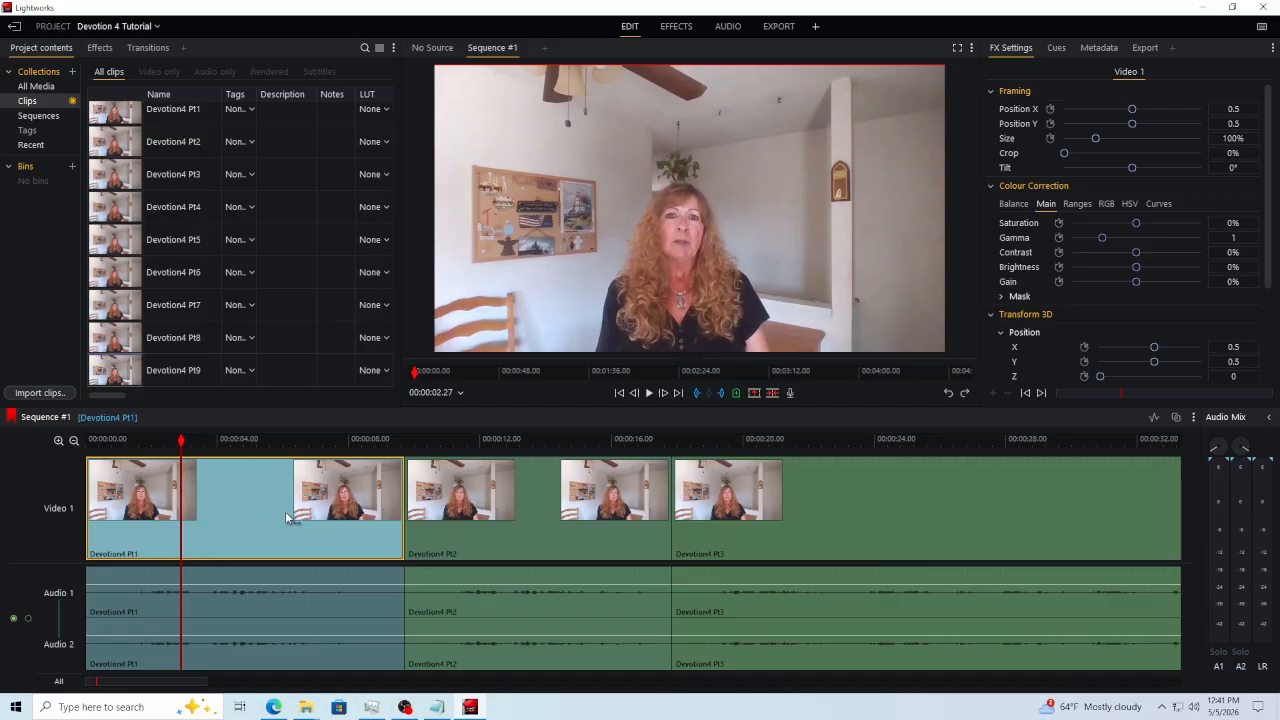
{"action": "key", "text": "Delete"}
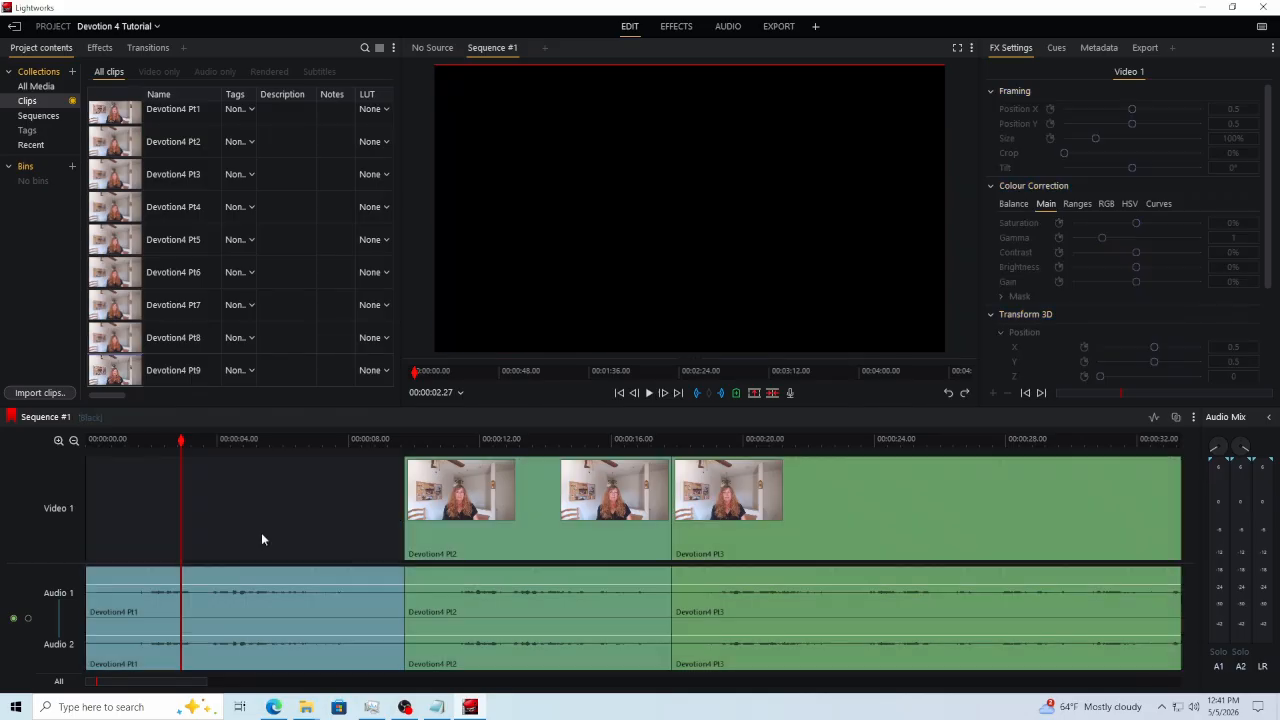
{"action": "left_click", "coordinate": [221, 610]}
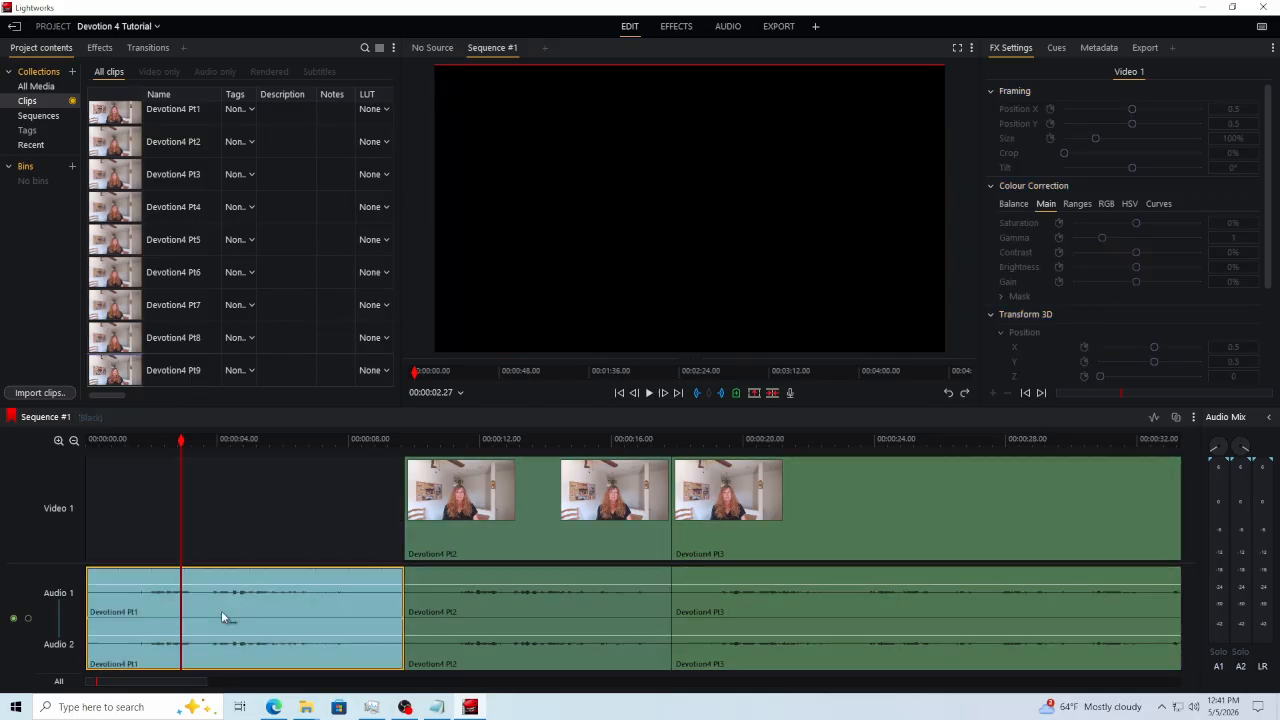
{"action": "key", "text": "Delete"}
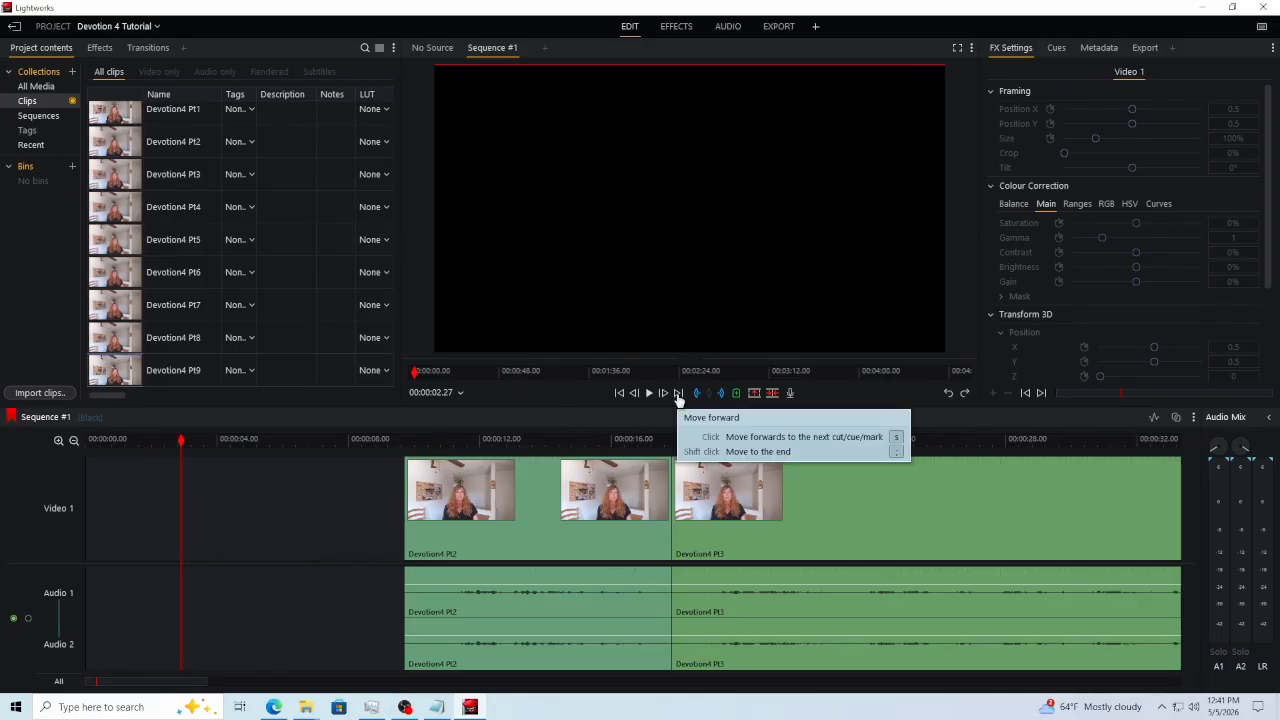
Step: Mark the empty gap between the sequence start and Devotion4 Pt2 and delete it to close the gap
{"action": "left_click", "coordinate": [678, 393]}
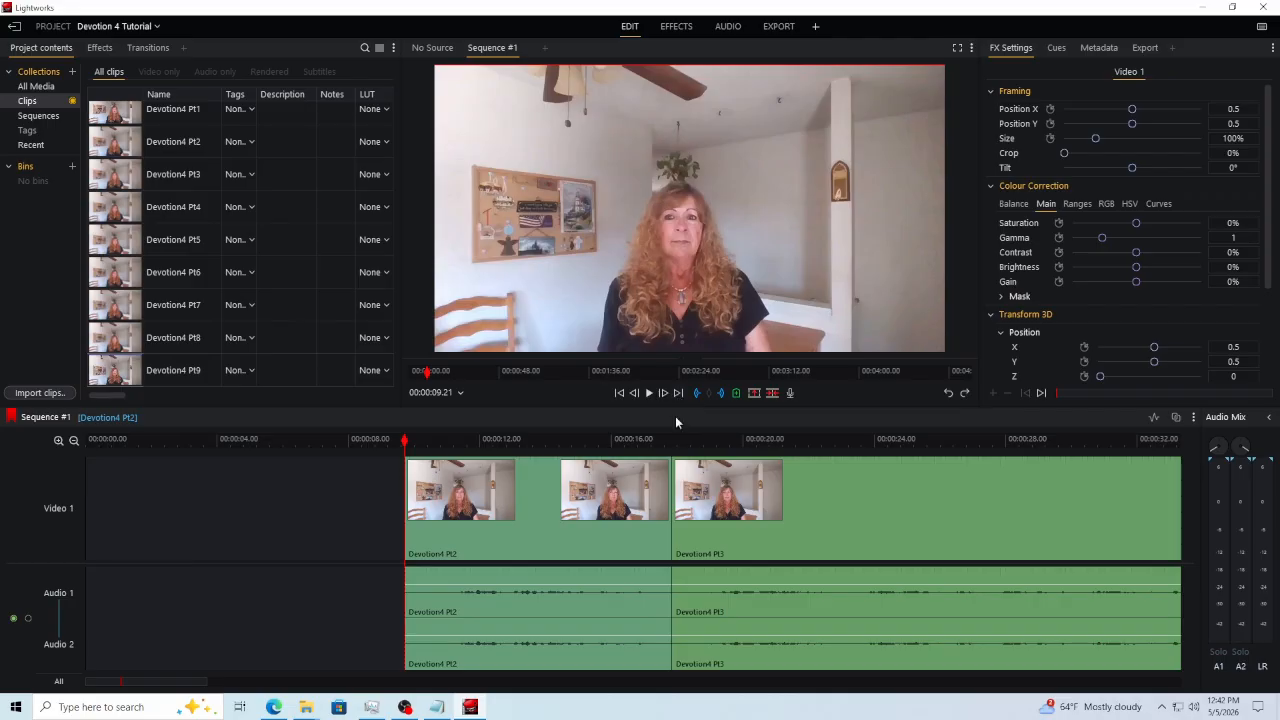
{"action": "left_click", "coordinate": [722, 394]}
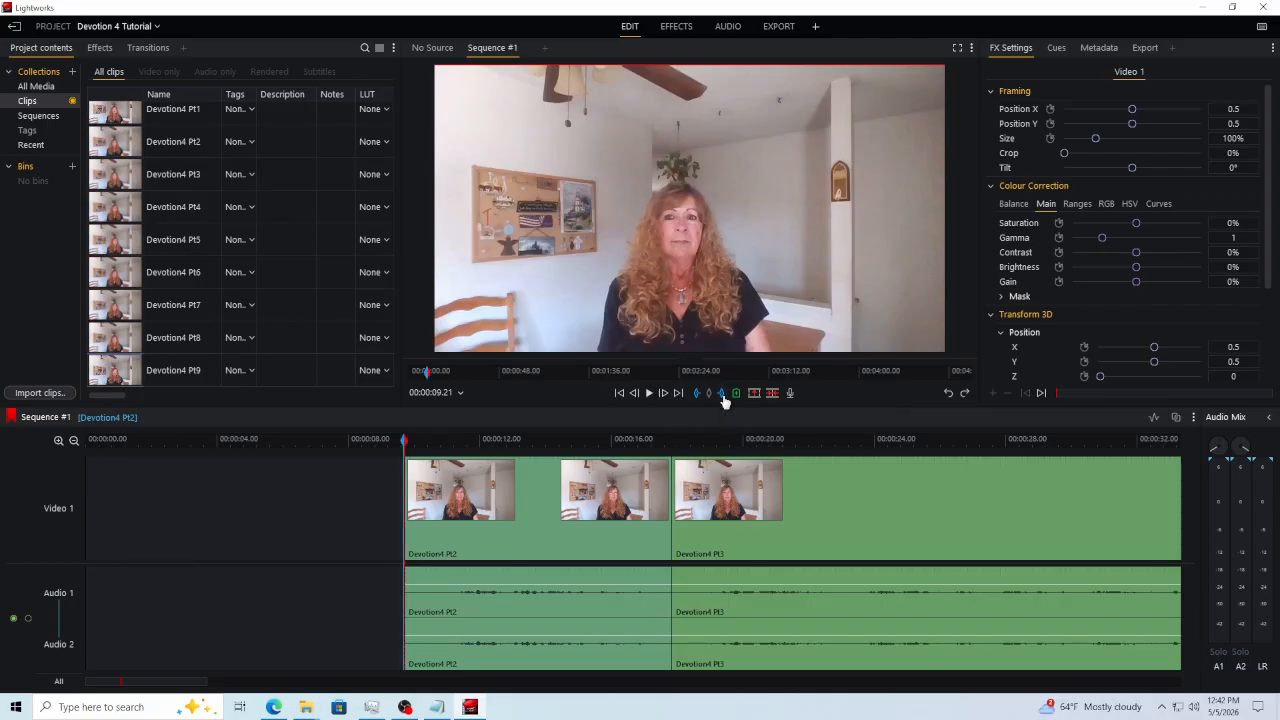
{"action": "left_click", "coordinate": [617, 396]}
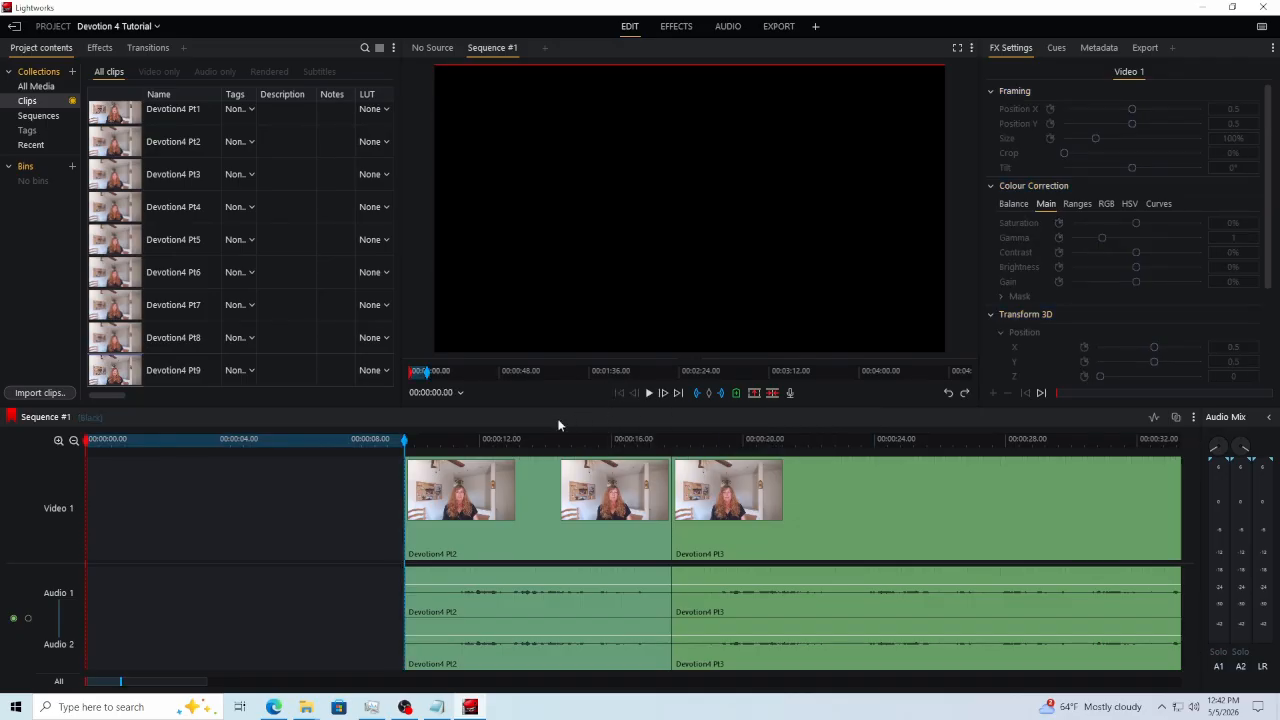
{"action": "key", "text": "Delete"}
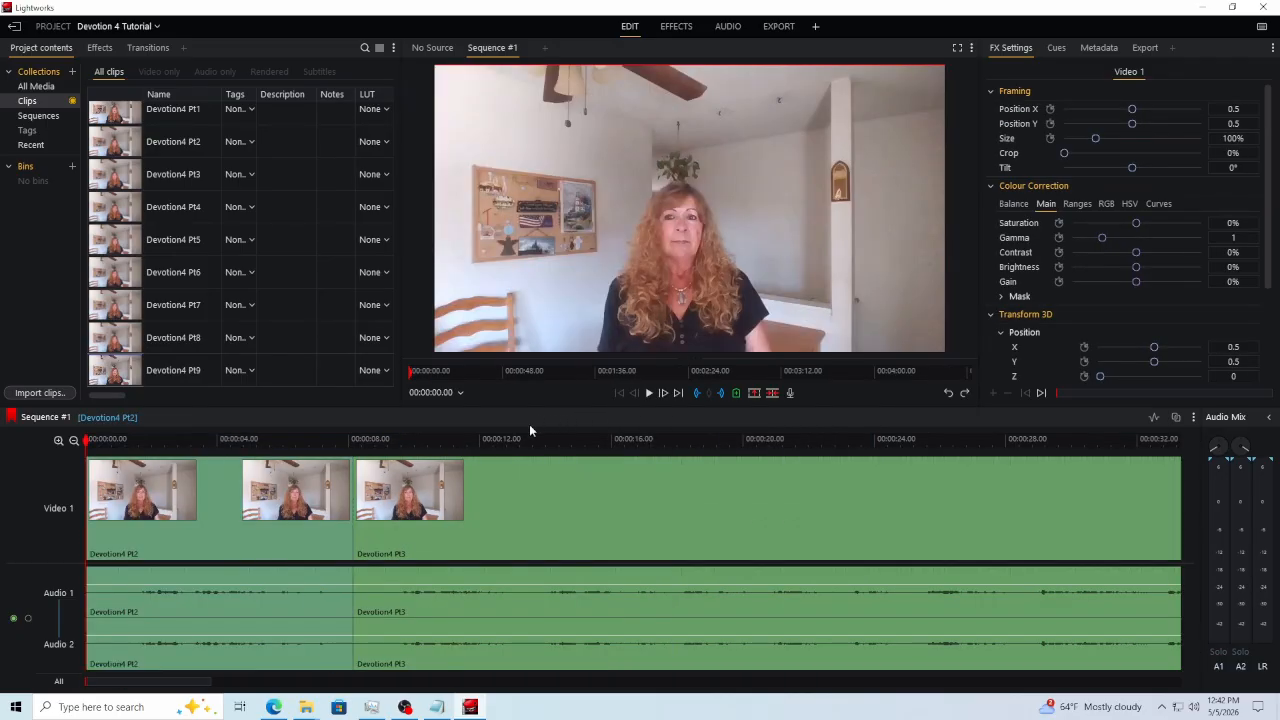
Step: Play through the sequence to the end of Devotion4 Pt3 and cut that clip at 00:01:34.17
{"action": "left_click", "coordinate": [648, 394]}
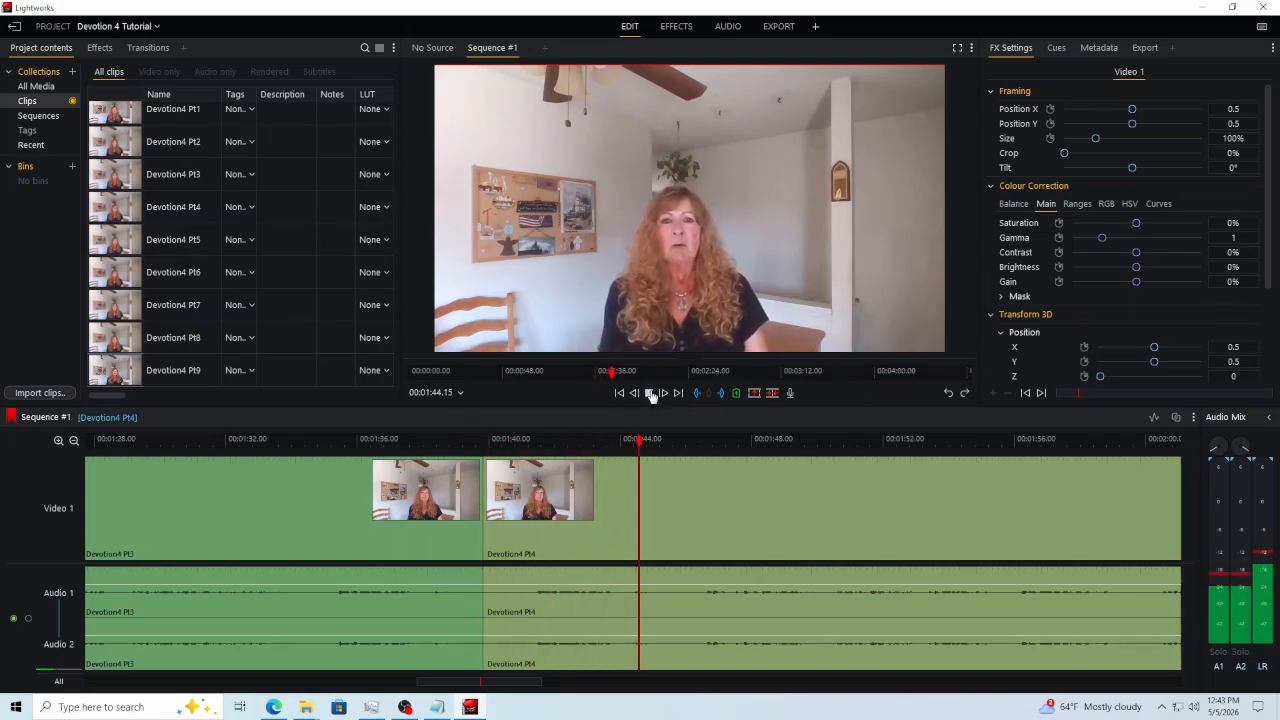
{"action": "left_click", "coordinate": [650, 393]}
{"action": "left_click_drag", "start_coordinate": [649, 449], "coordinate": [281, 470]}
{"action": "left_click", "coordinate": [650, 394]}
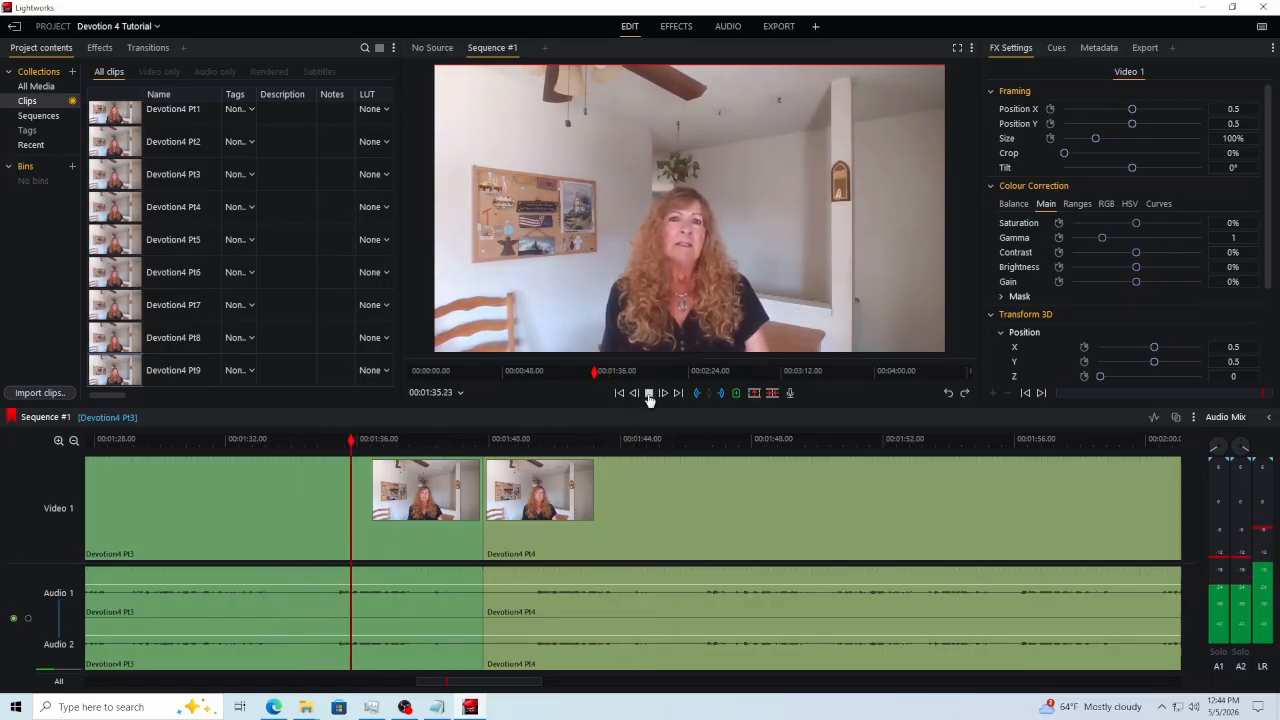
{"action": "left_click", "coordinate": [650, 394]}
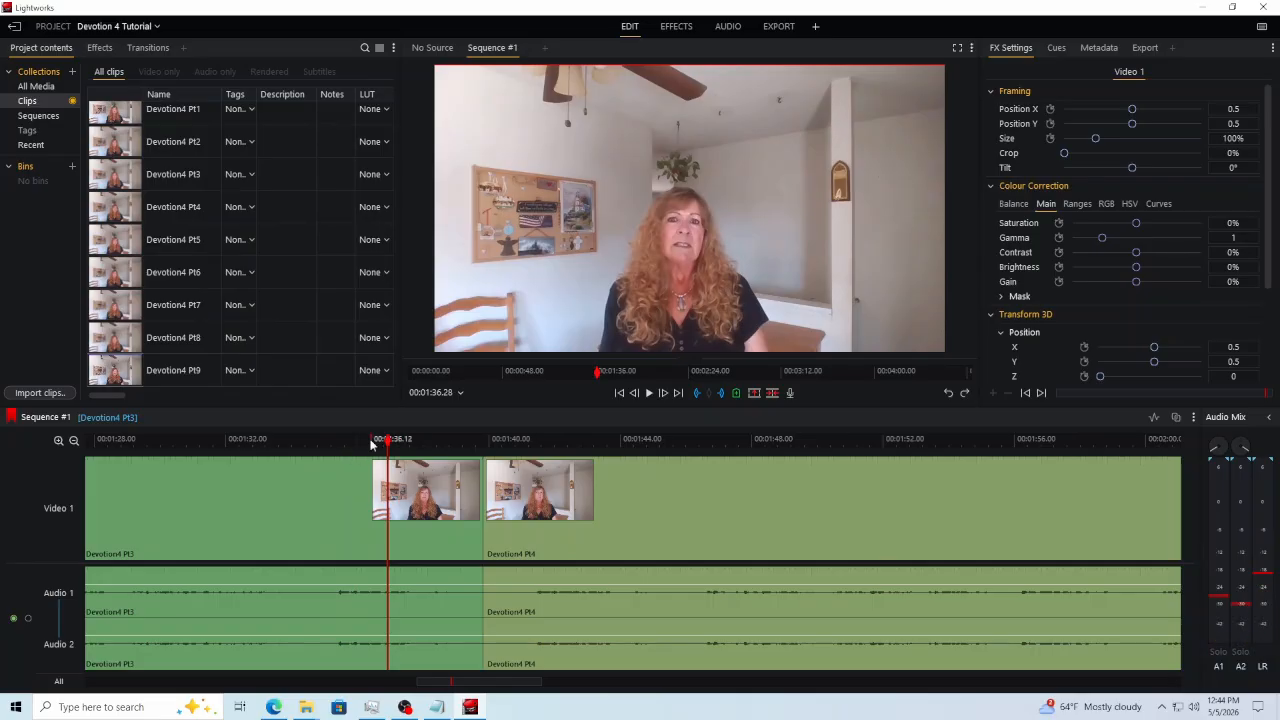
{"action": "left_click_drag", "start_coordinate": [371, 446], "coordinate": [311, 446]}
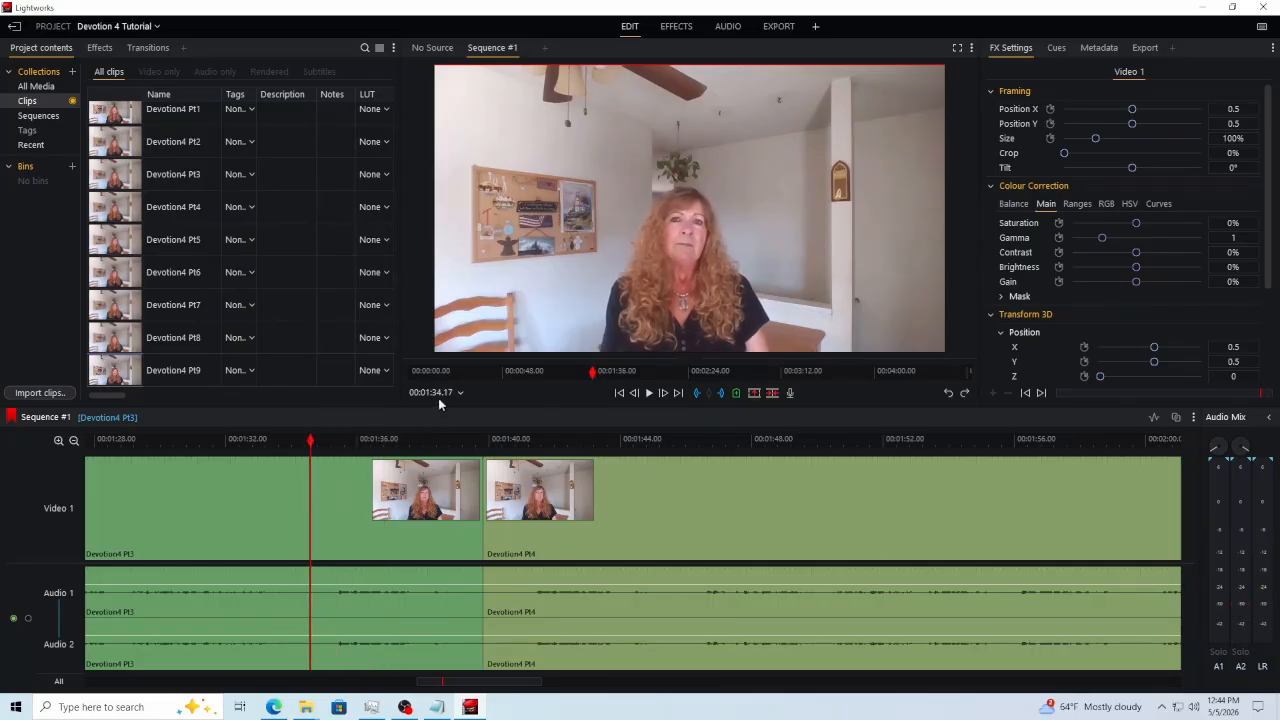
{"action": "key", "text": "c"}
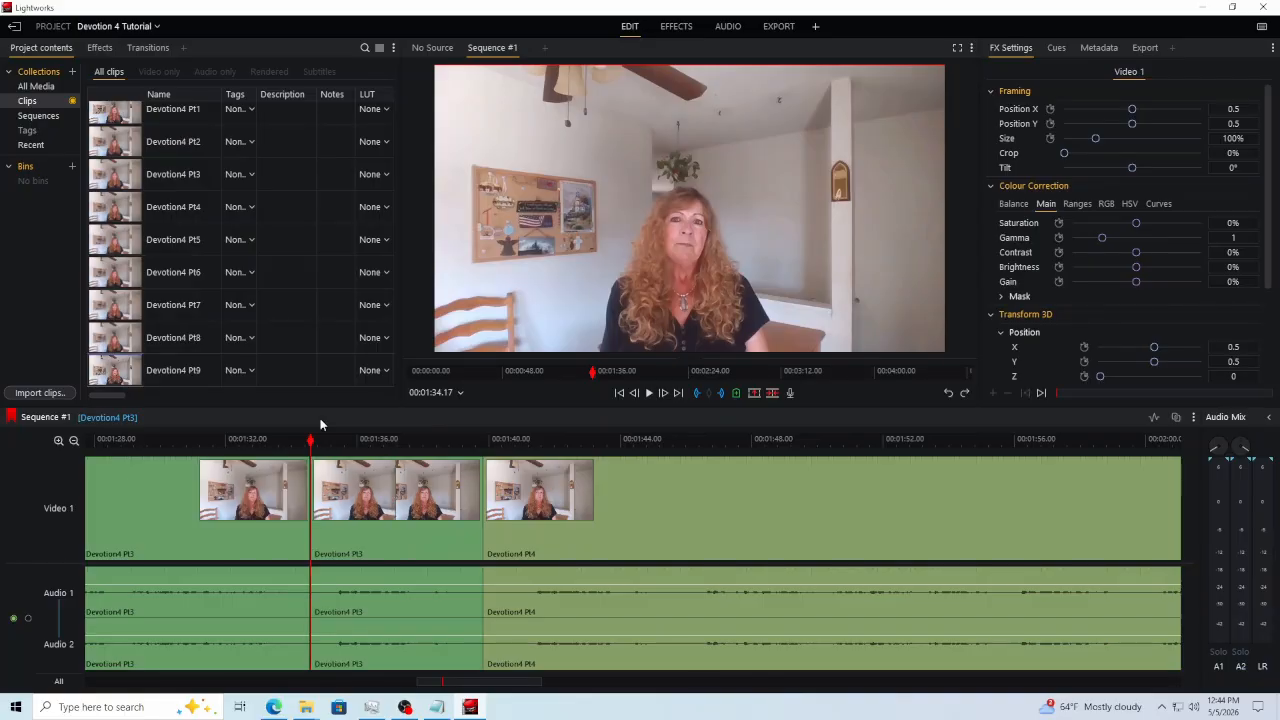
Step: Mark the leftover end piece of Devotion4 Pt3 up to the start of Pt4 and delete it
{"action": "left_click", "coordinate": [677, 393]}
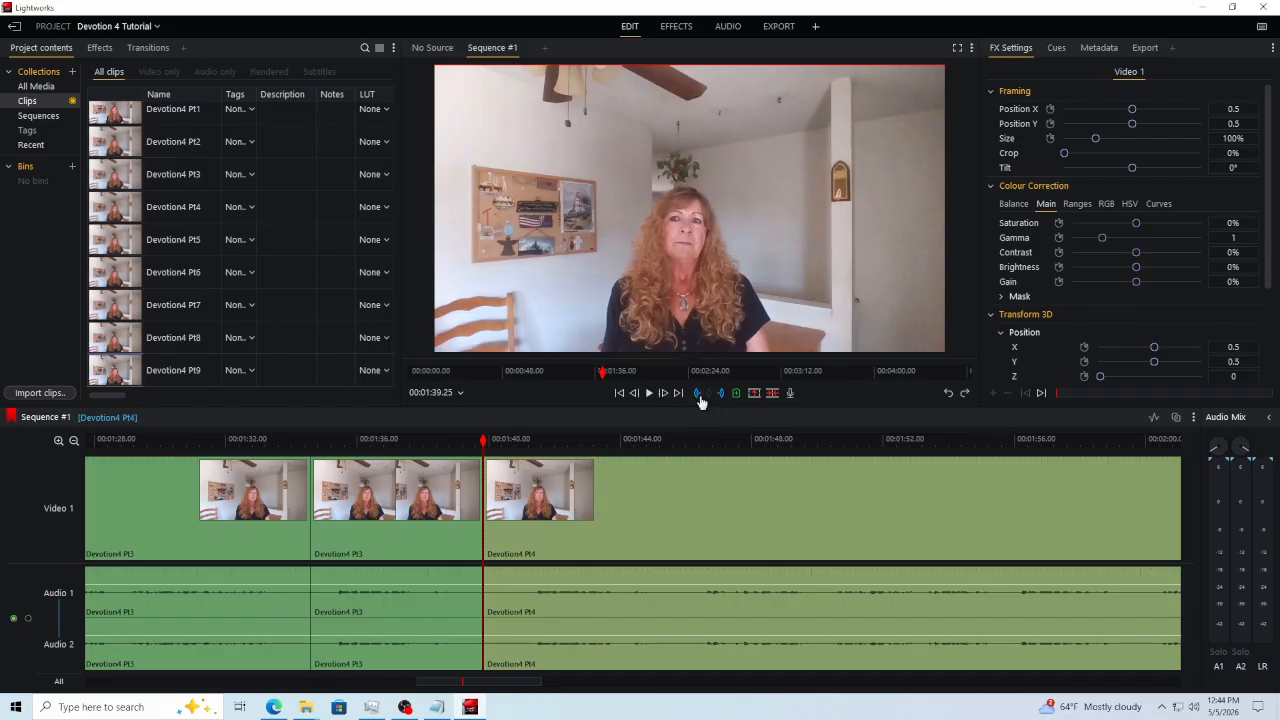
{"action": "left_click", "coordinate": [721, 393]}
{"action": "left_click", "coordinate": [619, 393]}
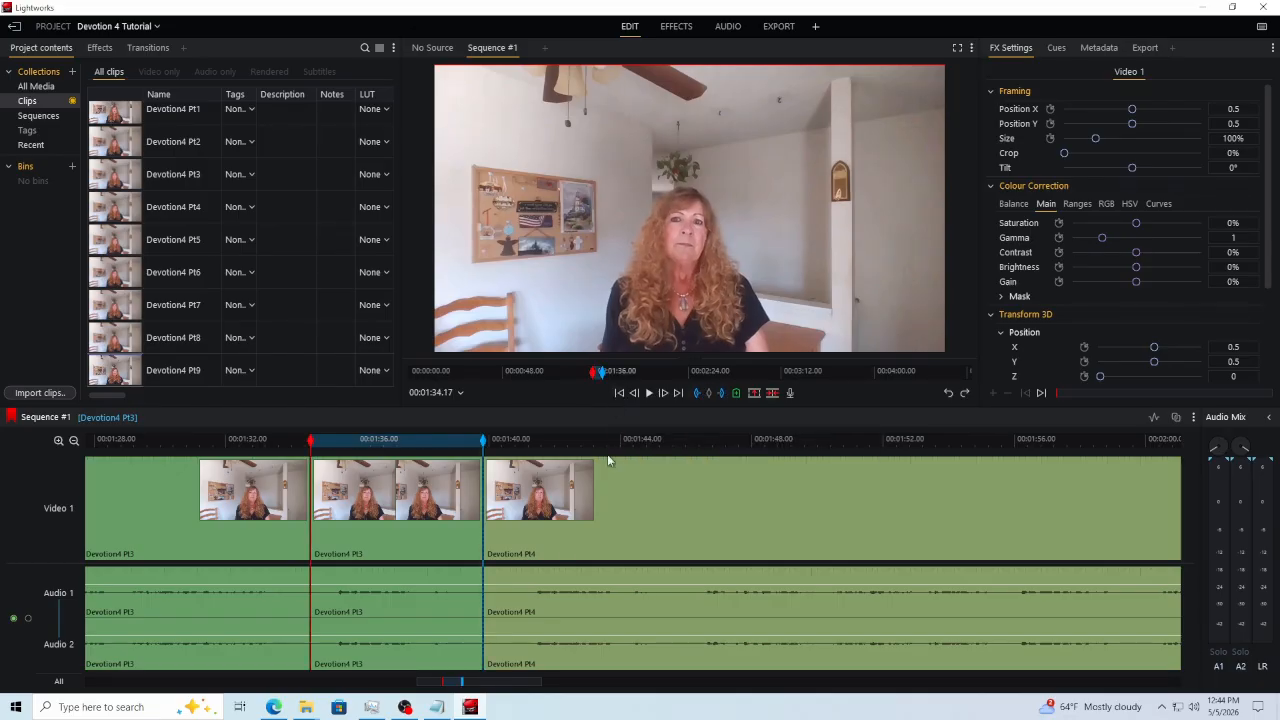
{"action": "key", "text": "Delete"}
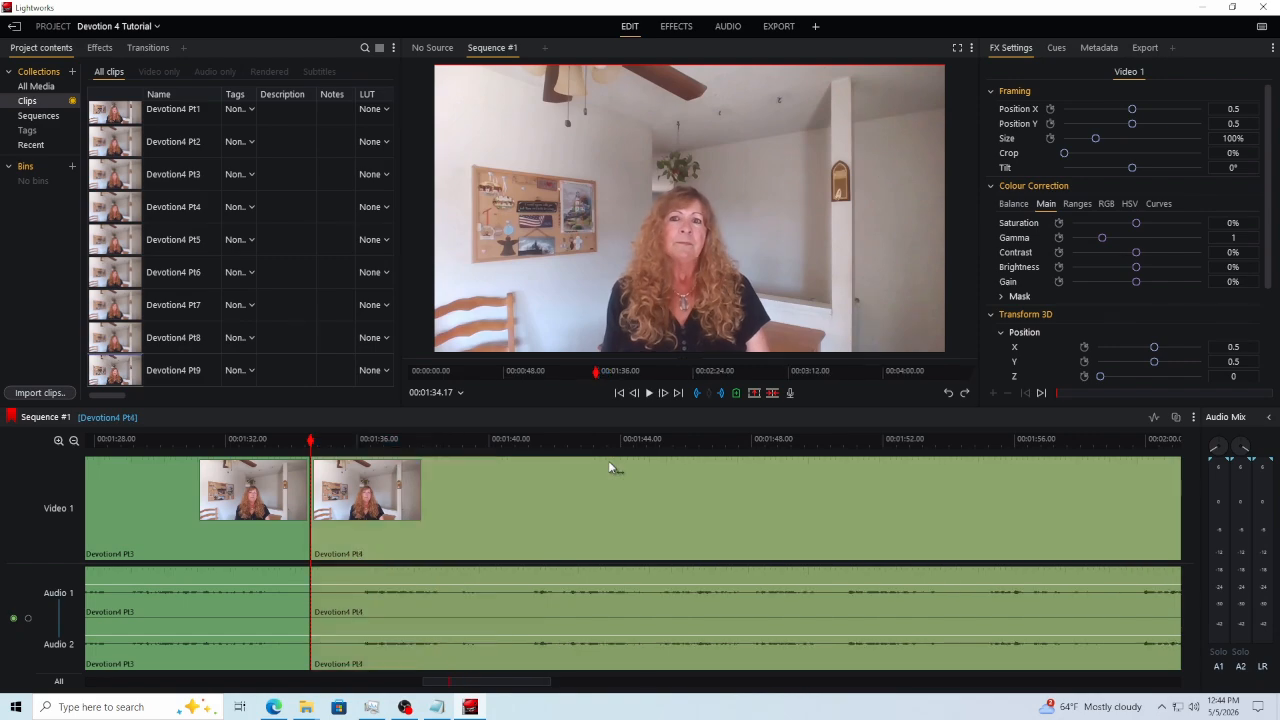
Step: Review Devotion4 Pt4, cut it at about 00:02:13 and delete the end piece before Pt5
{"action": "left_click", "coordinate": [649, 393]}
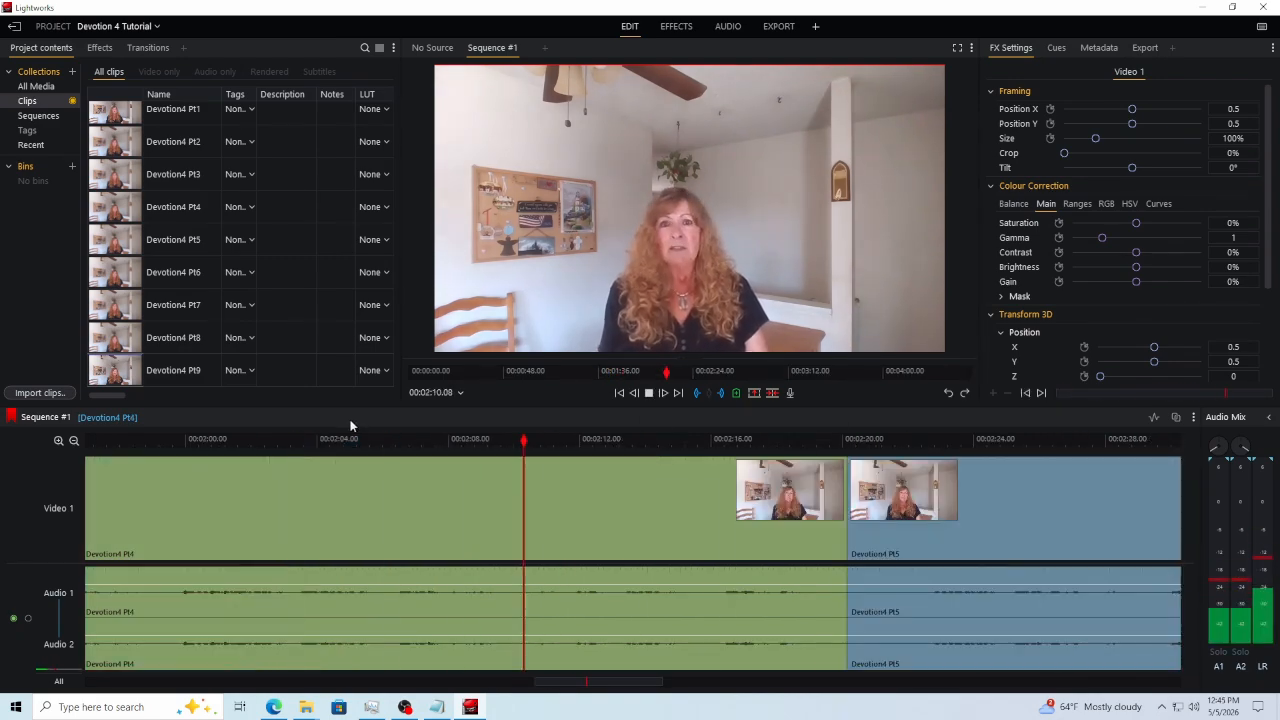
{"action": "left_click", "coordinate": [649, 393]}
{"action": "left_click_drag", "start_coordinate": [800, 441], "coordinate": [575, 445]}
{"action": "left_click", "coordinate": [649, 393]}
{"action": "left_click", "coordinate": [649, 393]}
{"action": "key", "text": "c"}
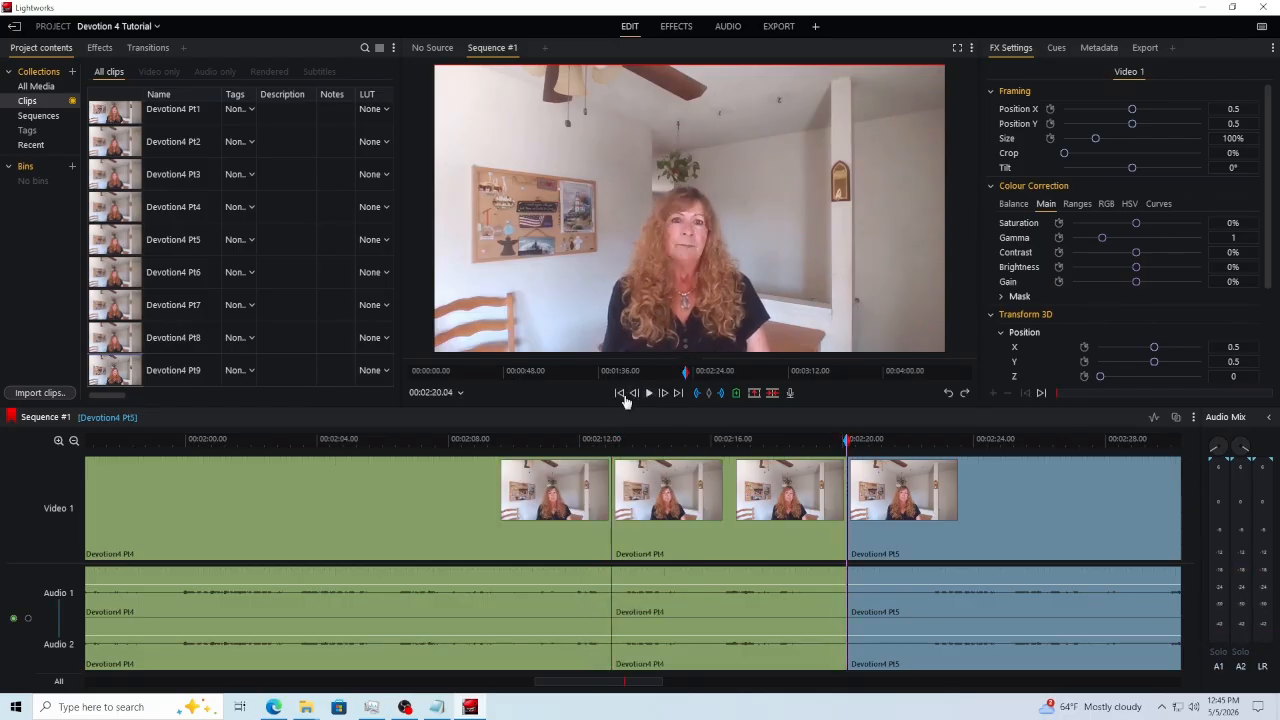
{"action": "key", "text": "Delete"}
Step: Review Devotion4 Pt5, cut it at about 00:02:40, delete the end piece before Pt6 and resume playback
{"action": "left_click", "coordinate": [649, 393]}
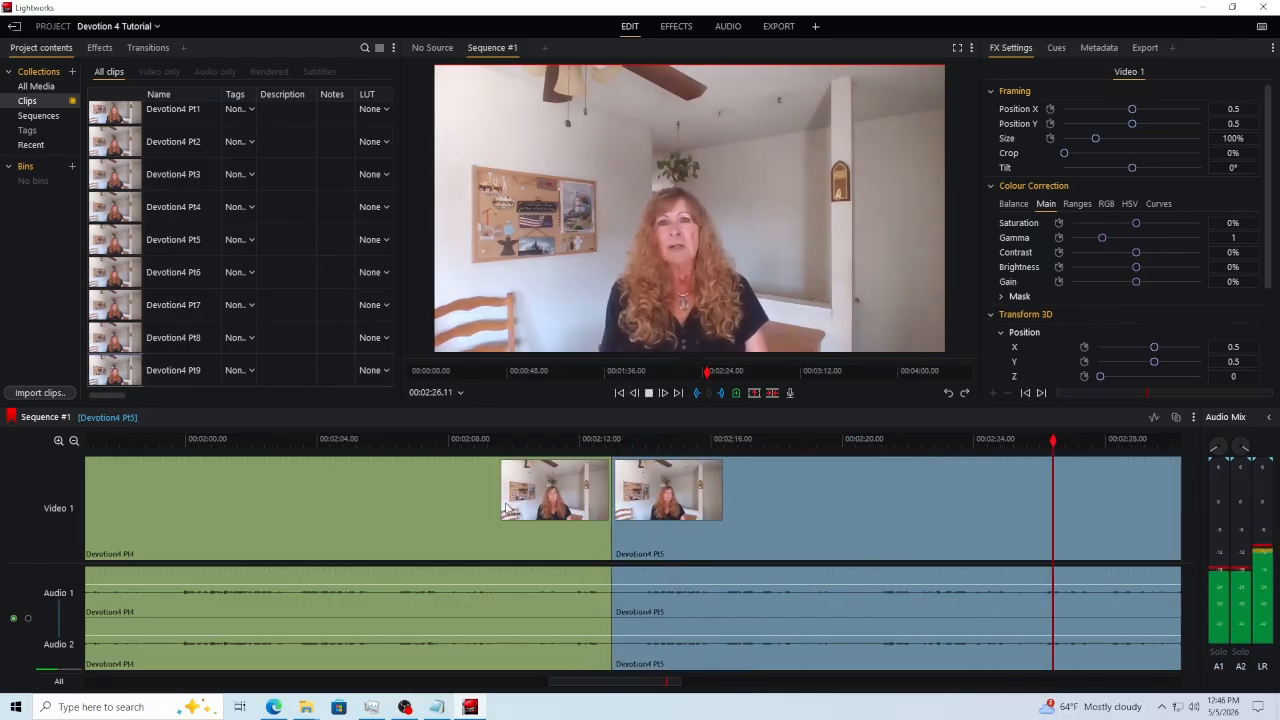
{"action": "left_click", "coordinate": [649, 393]}
{"action": "left_click_drag", "start_coordinate": [630, 441], "coordinate": [560, 441]}
{"action": "left_click", "coordinate": [649, 393]}
{"action": "left_click", "coordinate": [649, 393]}
{"action": "left_click", "coordinate": [635, 394]}
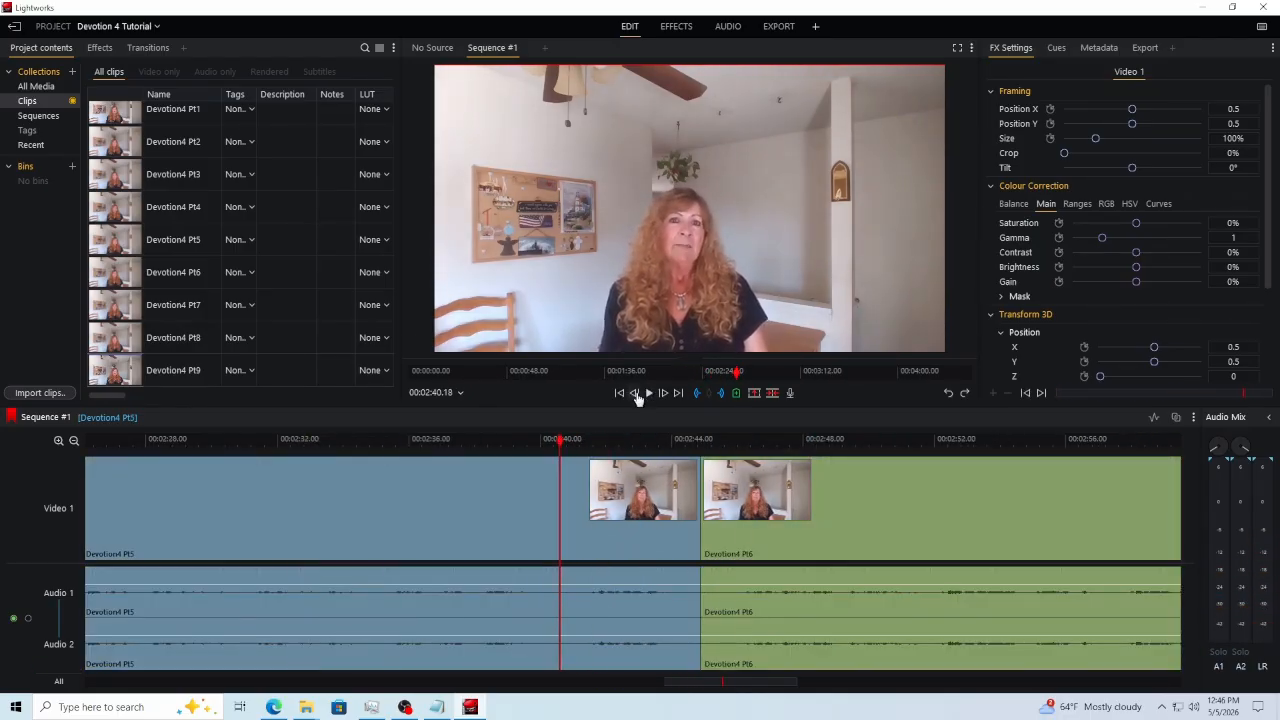
{"action": "key", "text": "c"}
{"action": "left_click", "coordinate": [635, 500]}
{"action": "key", "text": "Delete"}
{"action": "left_click", "coordinate": [649, 393]}
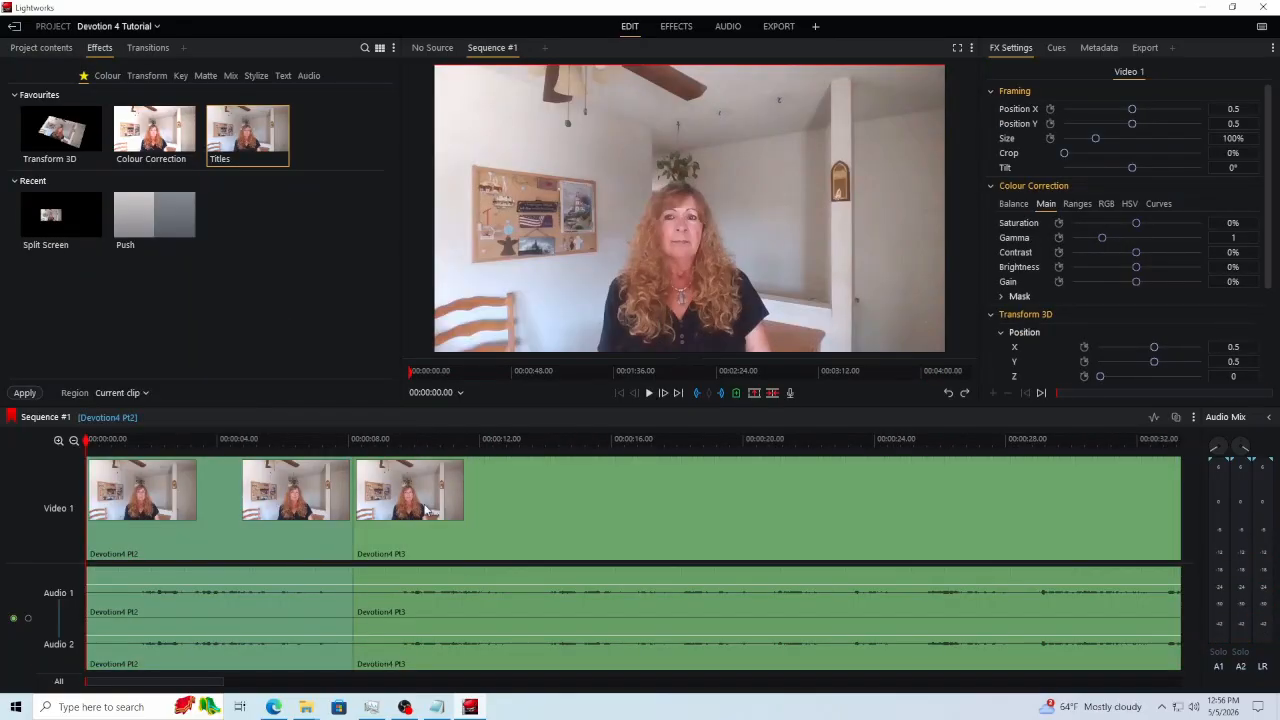
Step: Consult the script in Notepad and apply the Titles effect to the Devotion4 Pt2 clip at the timeline start
{"action": "left_click", "coordinate": [439, 707]}
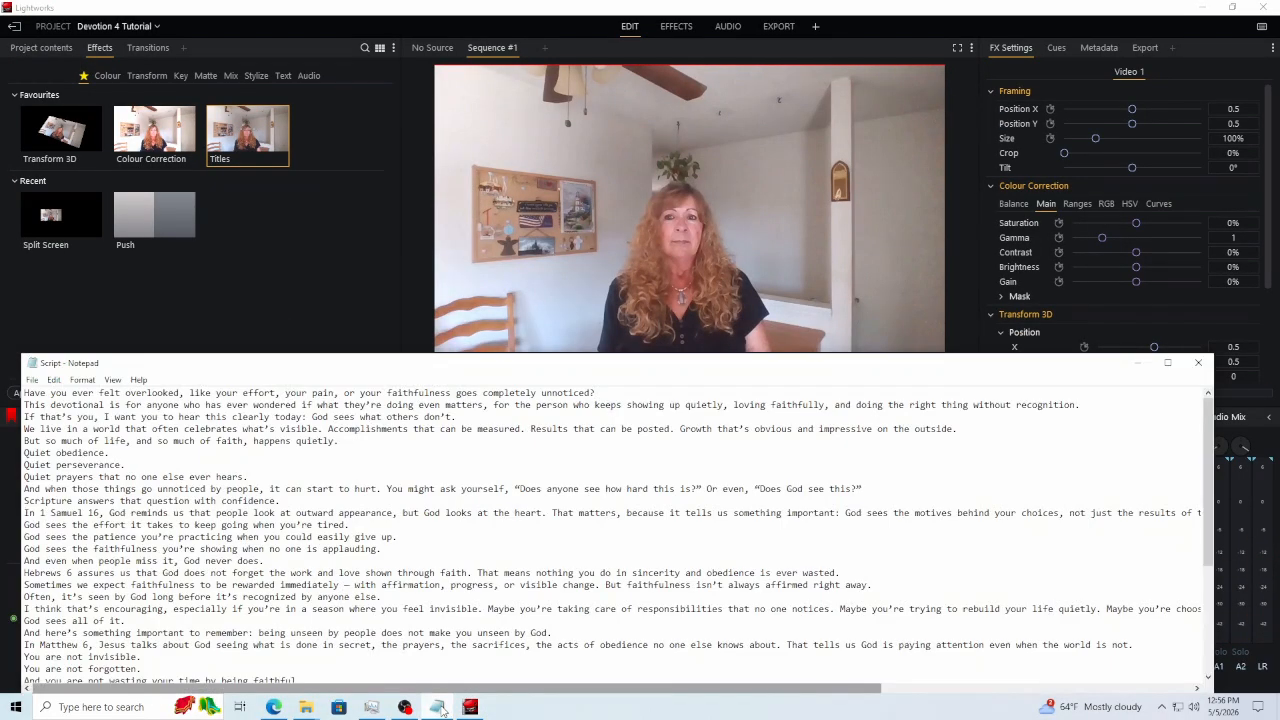
{"action": "left_click", "coordinate": [441, 706]}
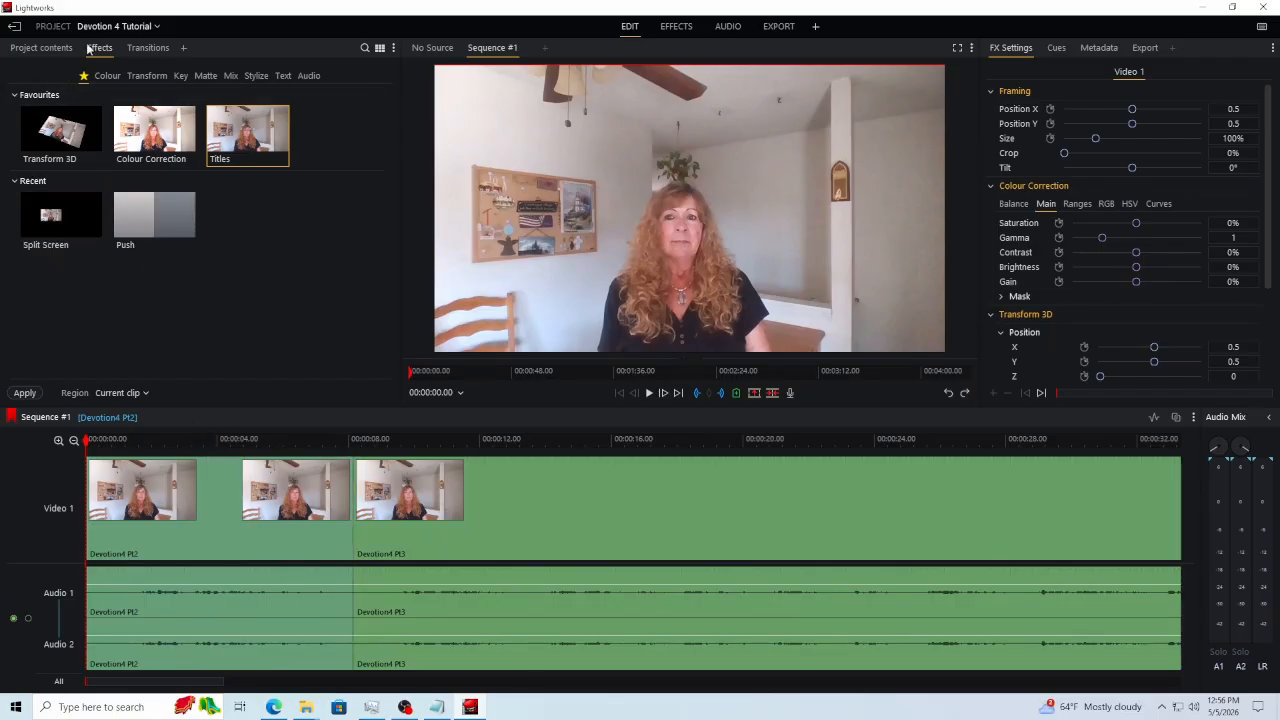
{"action": "left_click", "coordinate": [52, 49]}
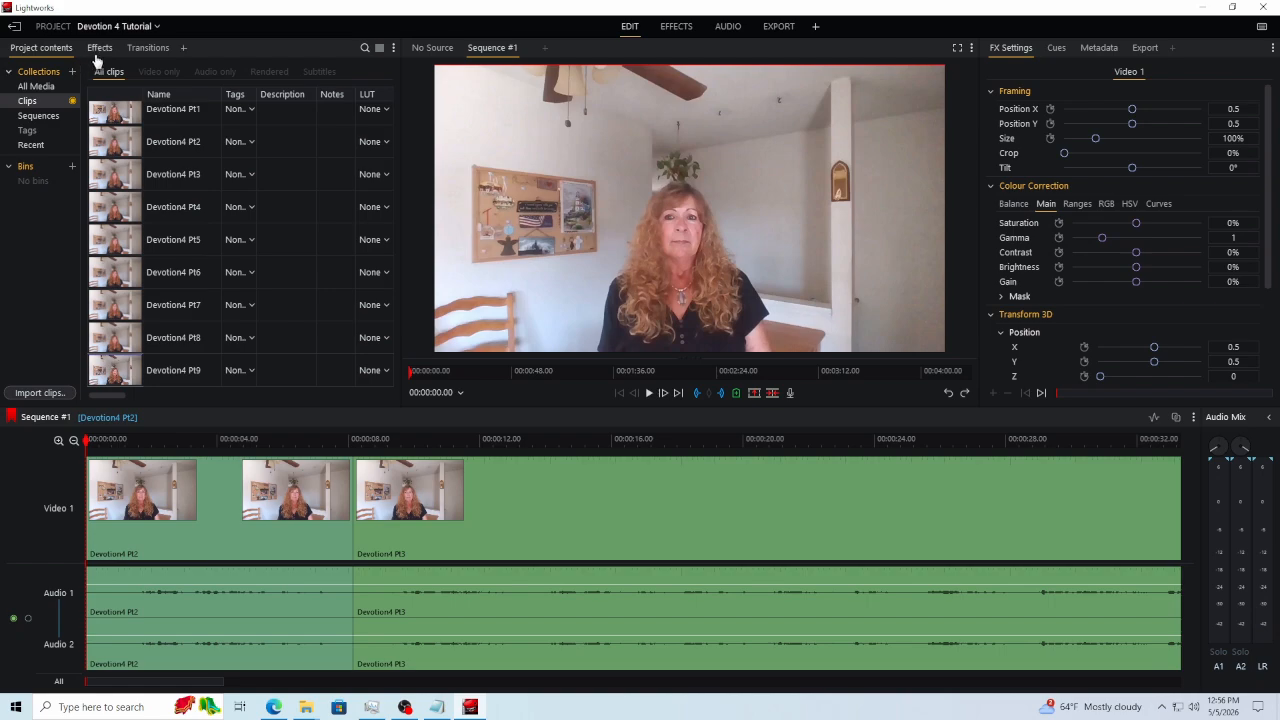
{"action": "left_click", "coordinate": [99, 49]}
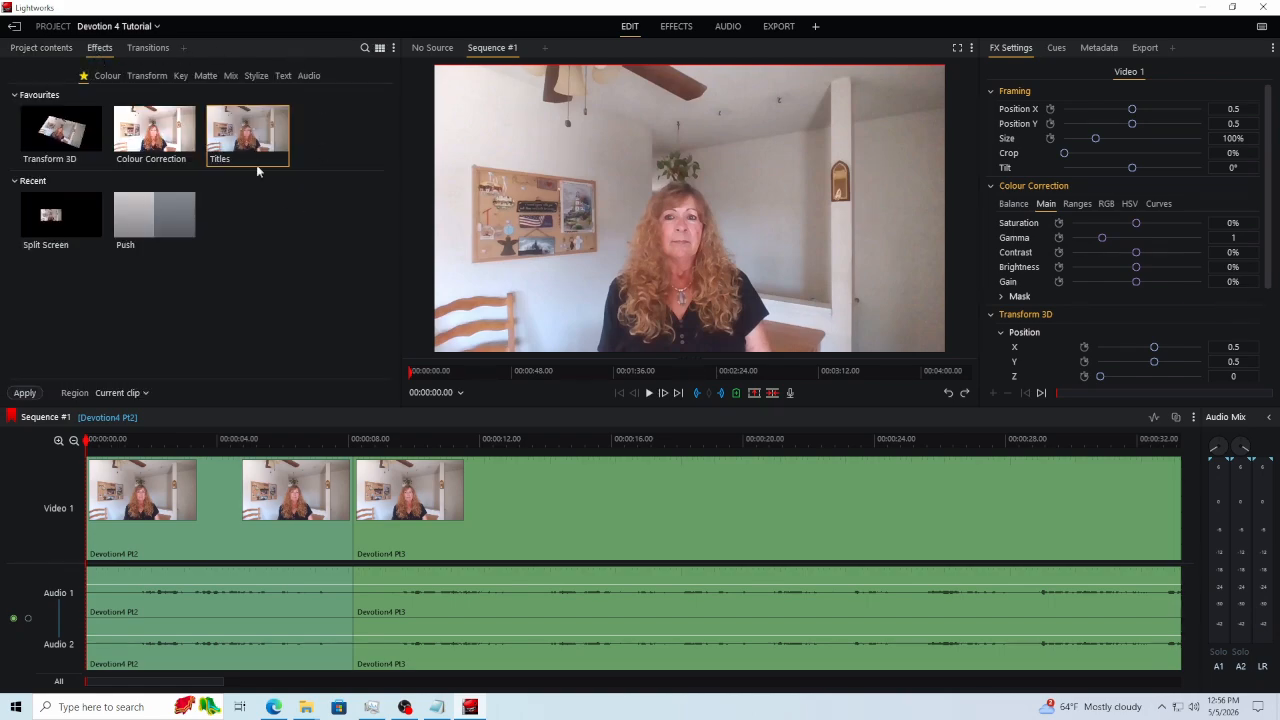
{"action": "left_click_drag", "start_coordinate": [255, 143], "coordinate": [203, 511]}
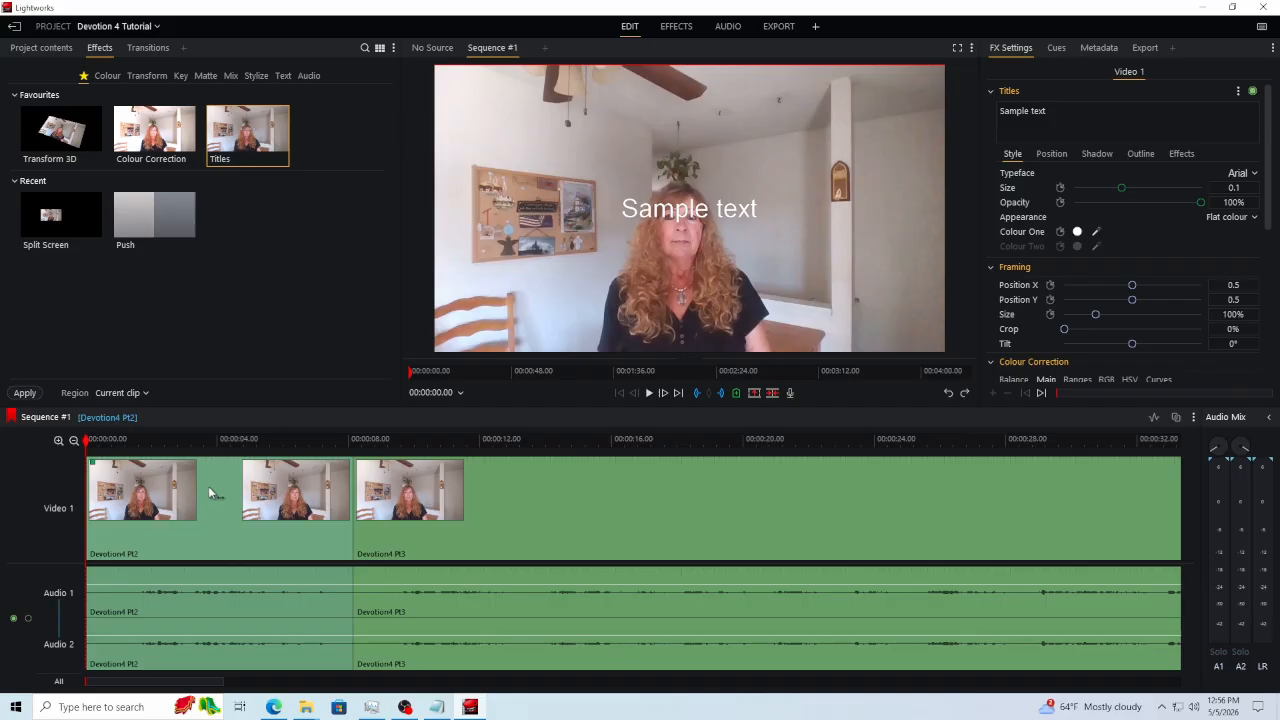
Step: Unfold the Titles effect of Devotion4 Pt2 onto its own effects track and deselect the video and audio tracks
{"action": "right_click", "coordinate": [179, 484]}
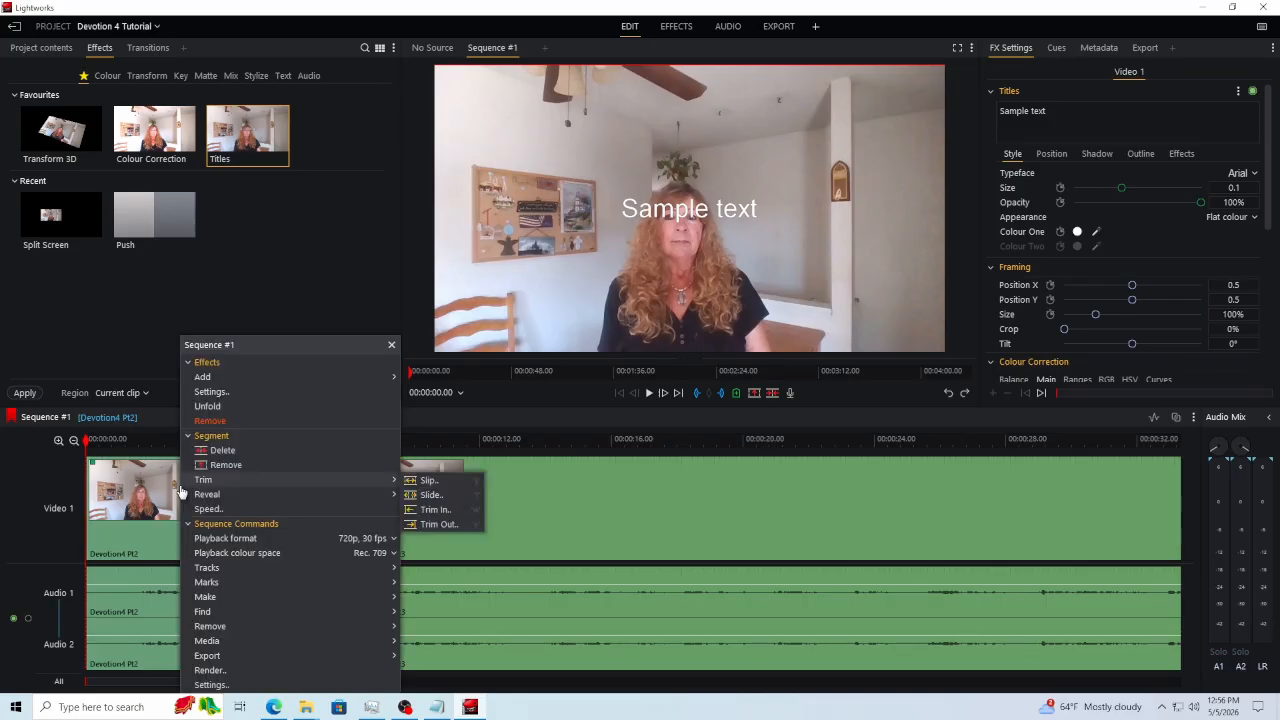
{"action": "left_click", "coordinate": [231, 407]}
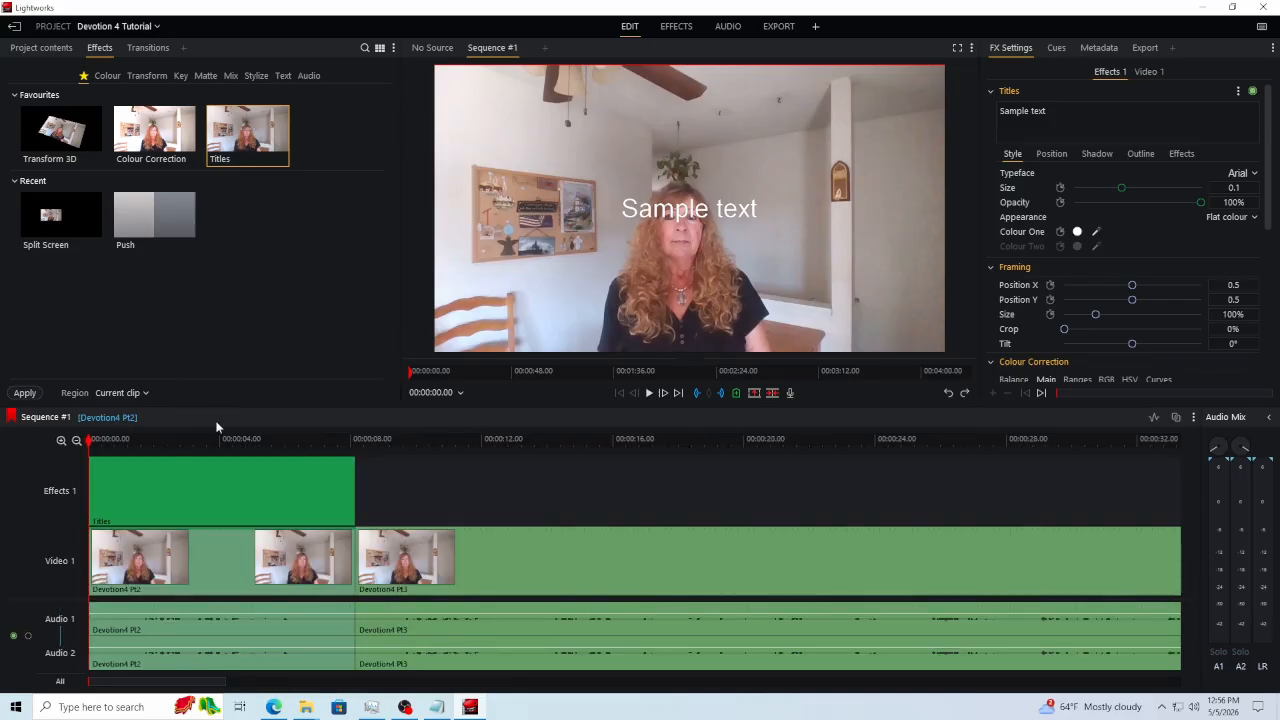
{"action": "left_click", "coordinate": [76, 441]}
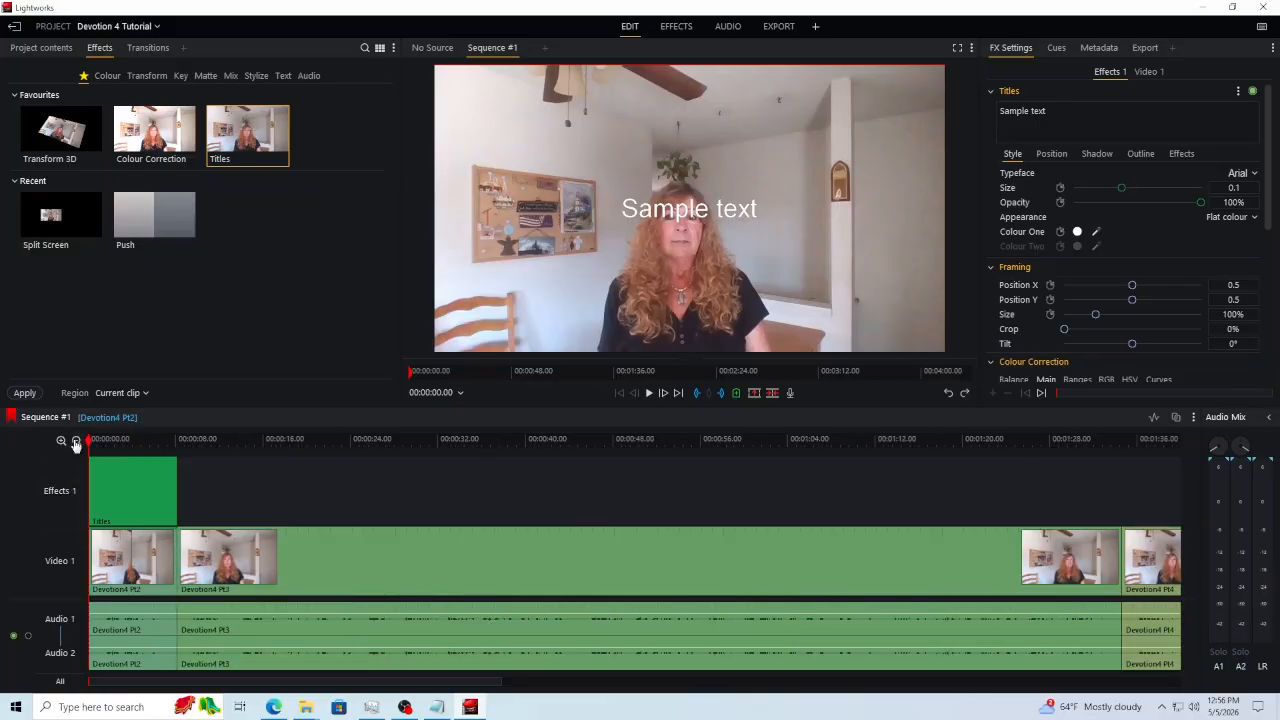
{"action": "left_click", "coordinate": [76, 441]}
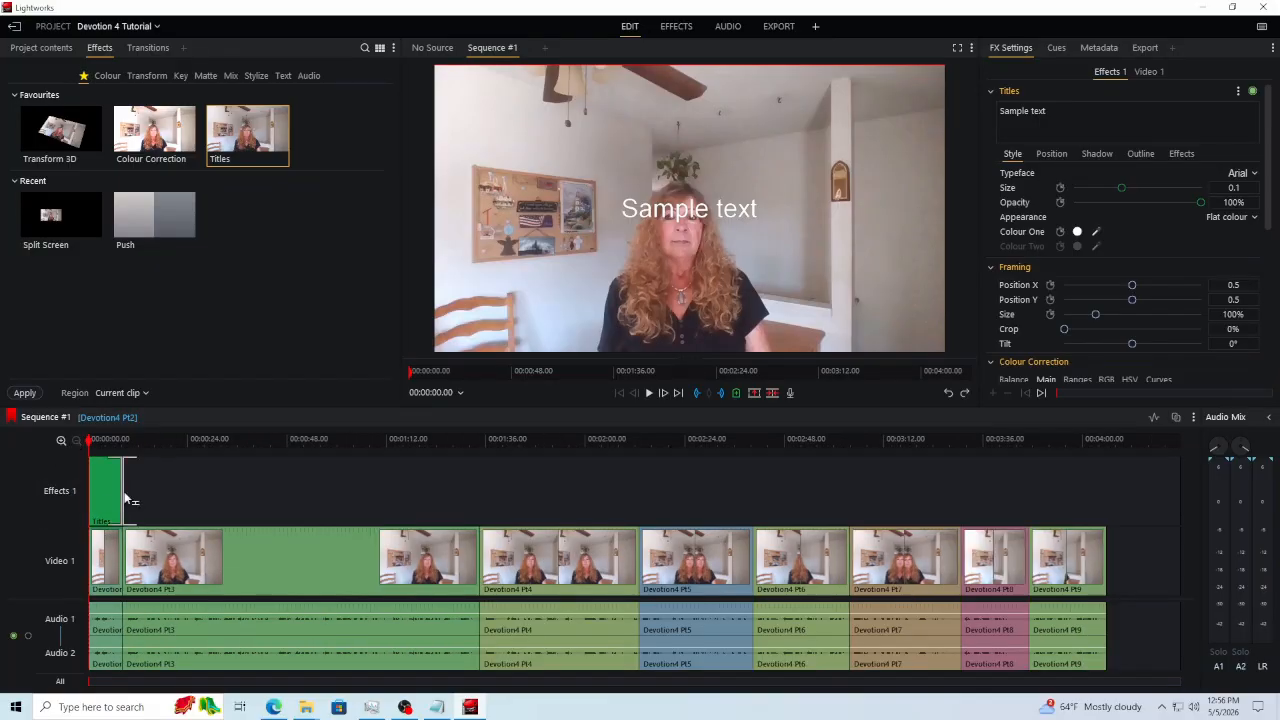
{"action": "left_click", "coordinate": [60, 562]}
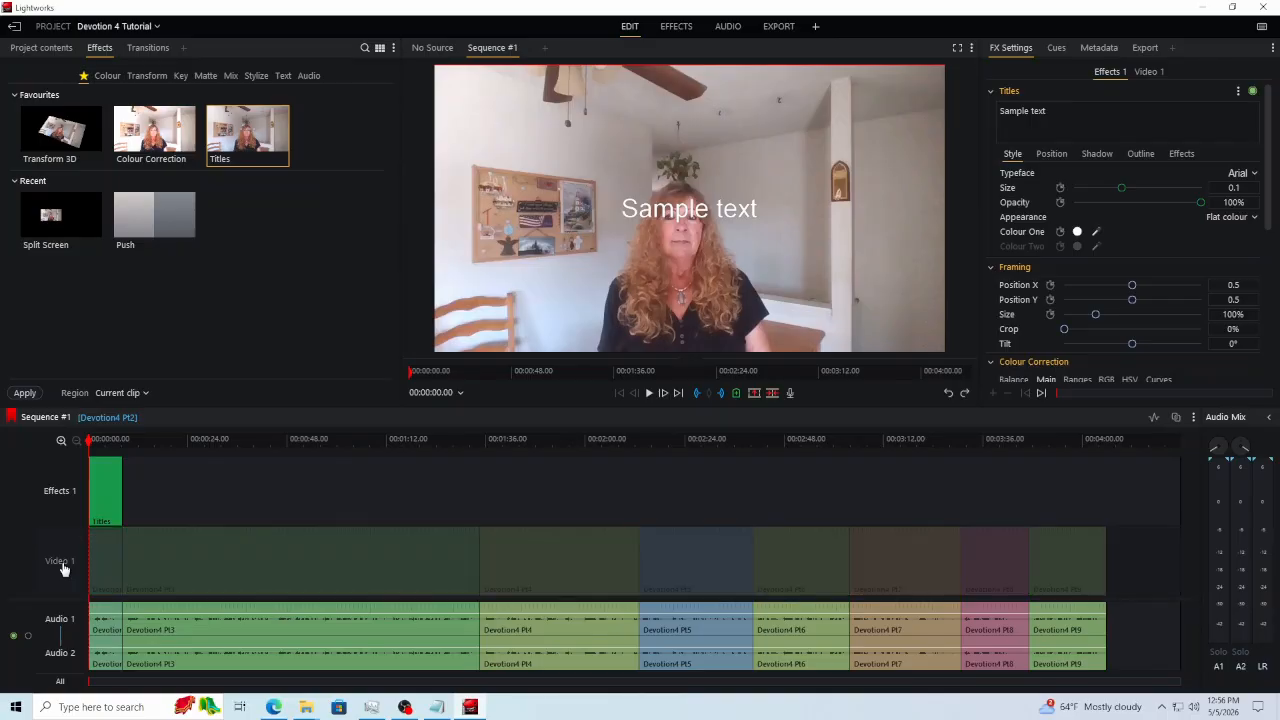
{"action": "left_click", "coordinate": [61, 618]}
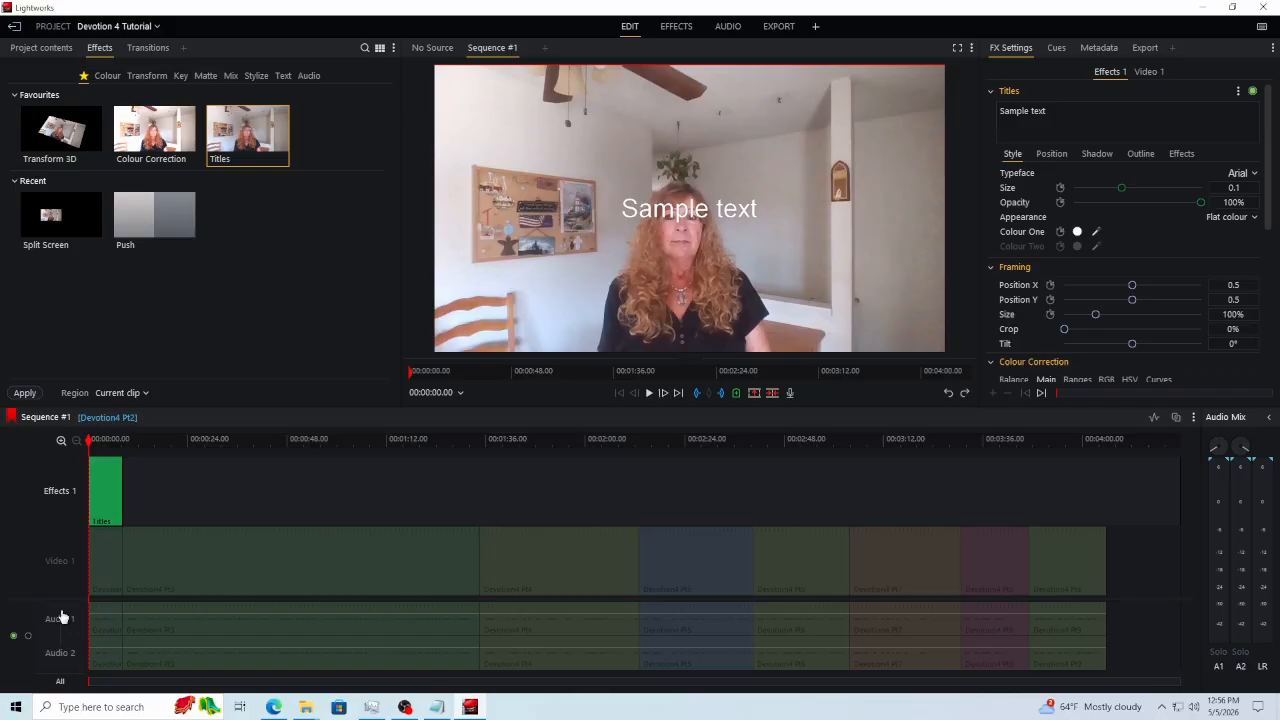
Step: Extend the end of the Titles effect past the last clip to about 00:04:12
{"action": "left_click", "coordinate": [125, 502]}
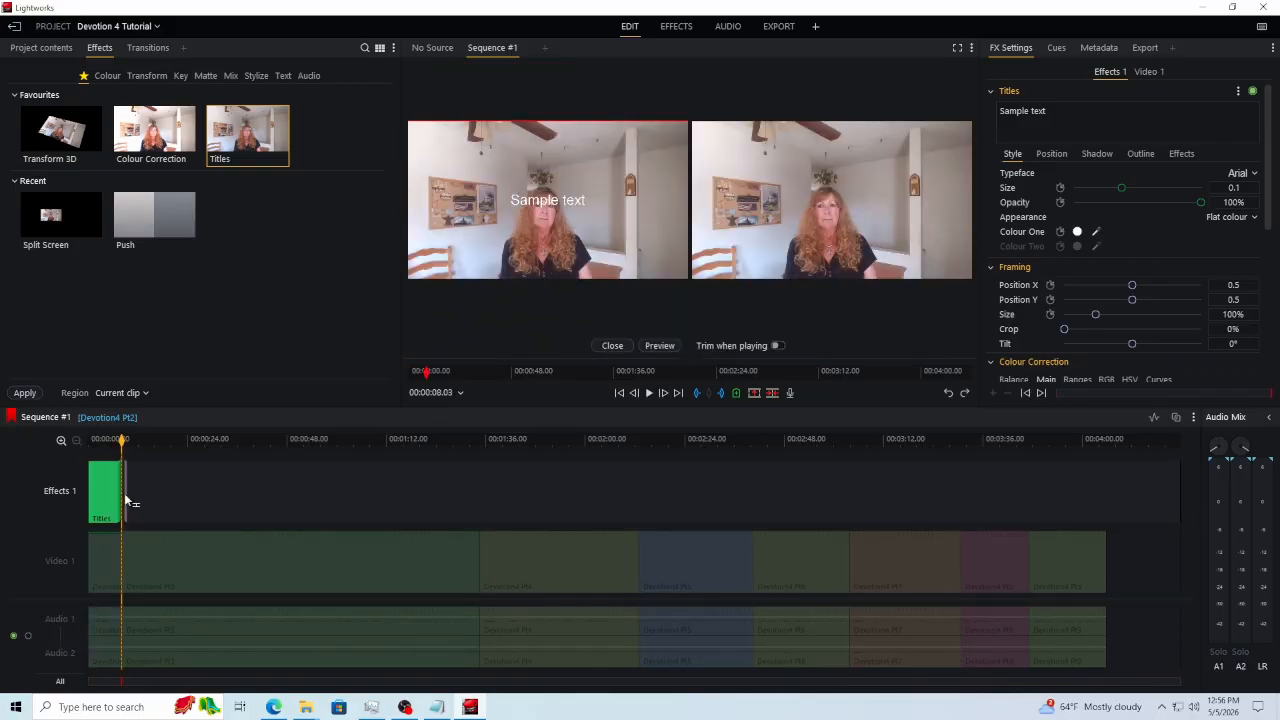
{"action": "left_click_drag", "start_coordinate": [125, 502], "coordinate": [1135, 503]}
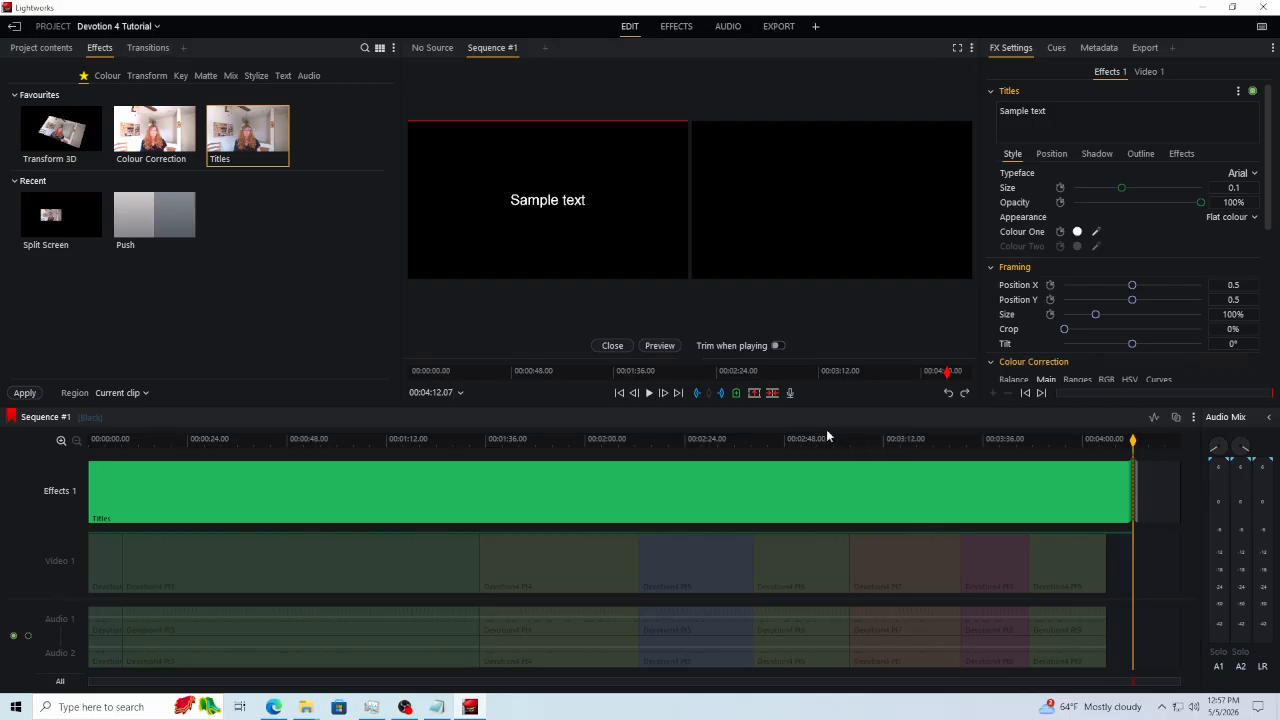
{"action": "left_click", "coordinate": [755, 497]}
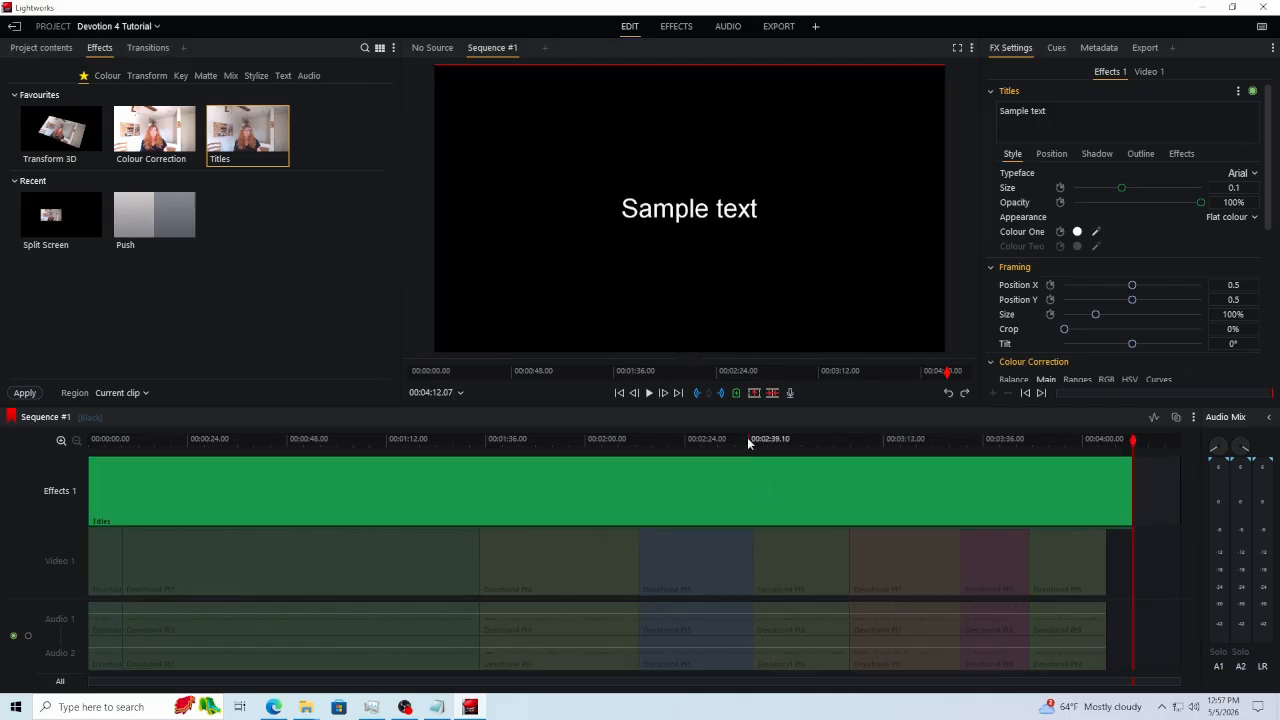
Step: Return to the start of the sequence and move the sample title text up above the speaker's head
{"action": "left_click_drag", "start_coordinate": [747, 437], "coordinate": [92, 442]}
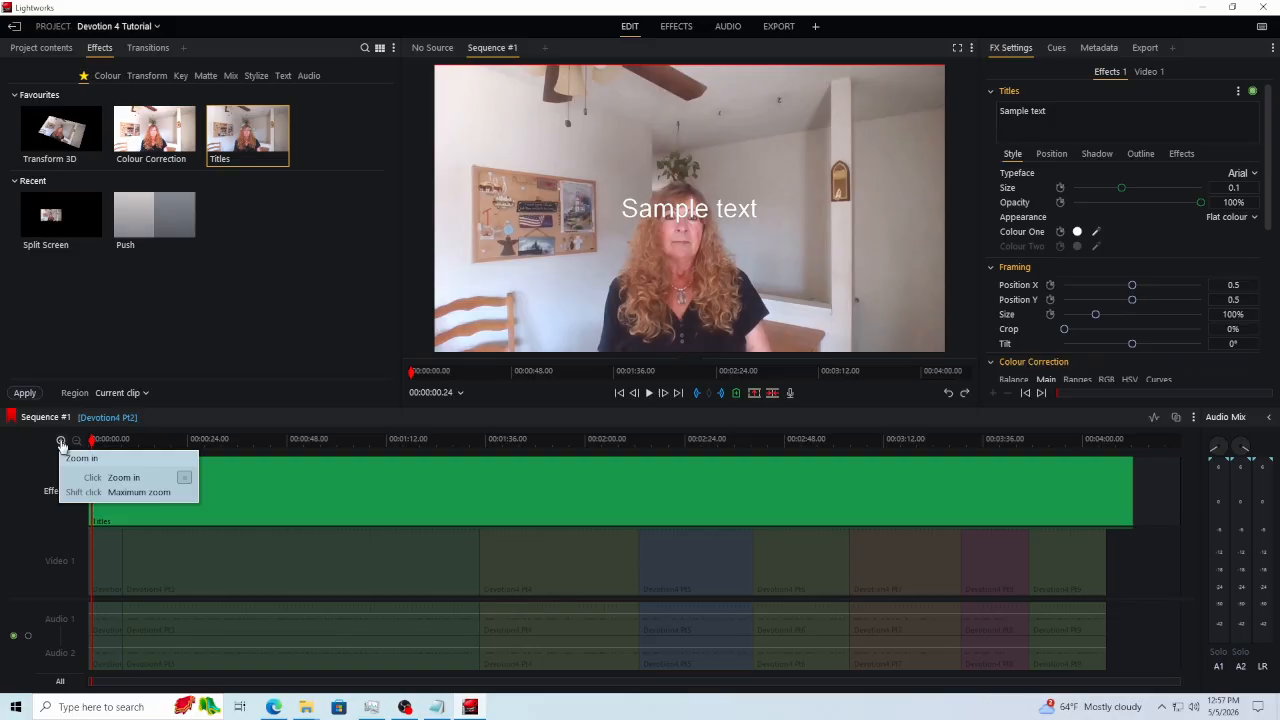
{"action": "left_click", "coordinate": [61, 441]}
{"action": "left_click", "coordinate": [61, 441]}
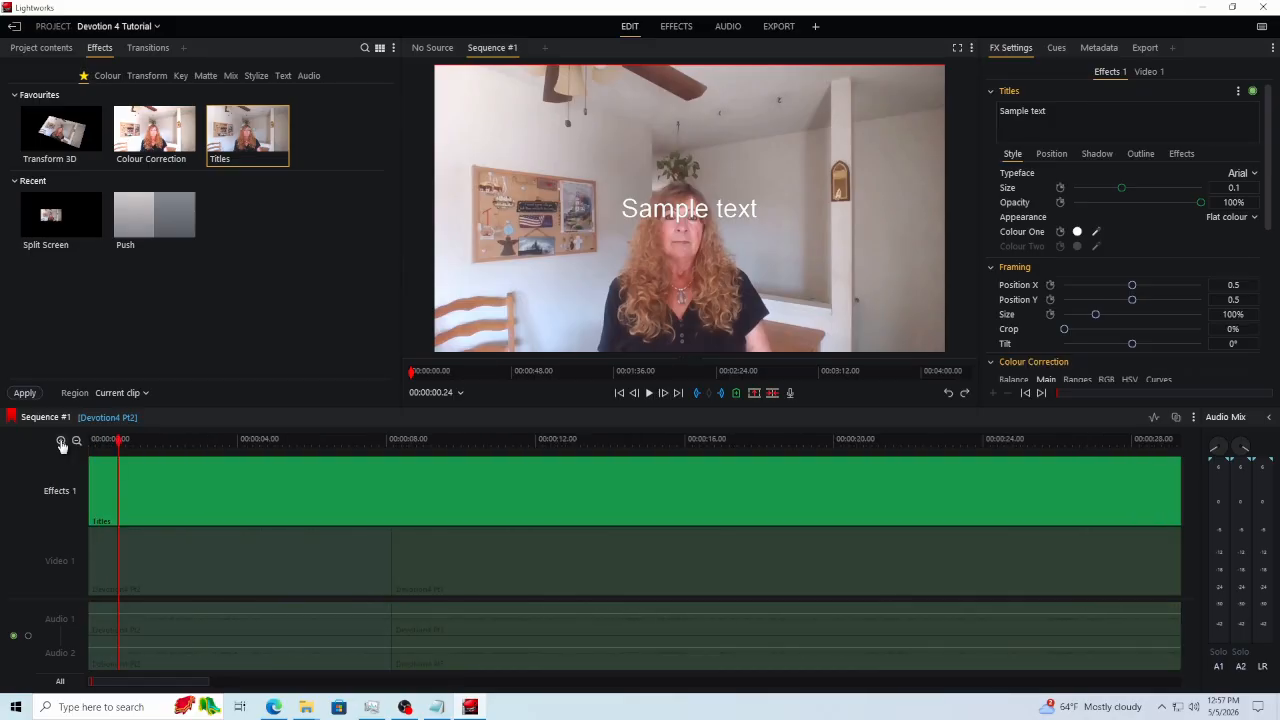
{"action": "left_click_drag", "start_coordinate": [128, 442], "coordinate": [79, 444]}
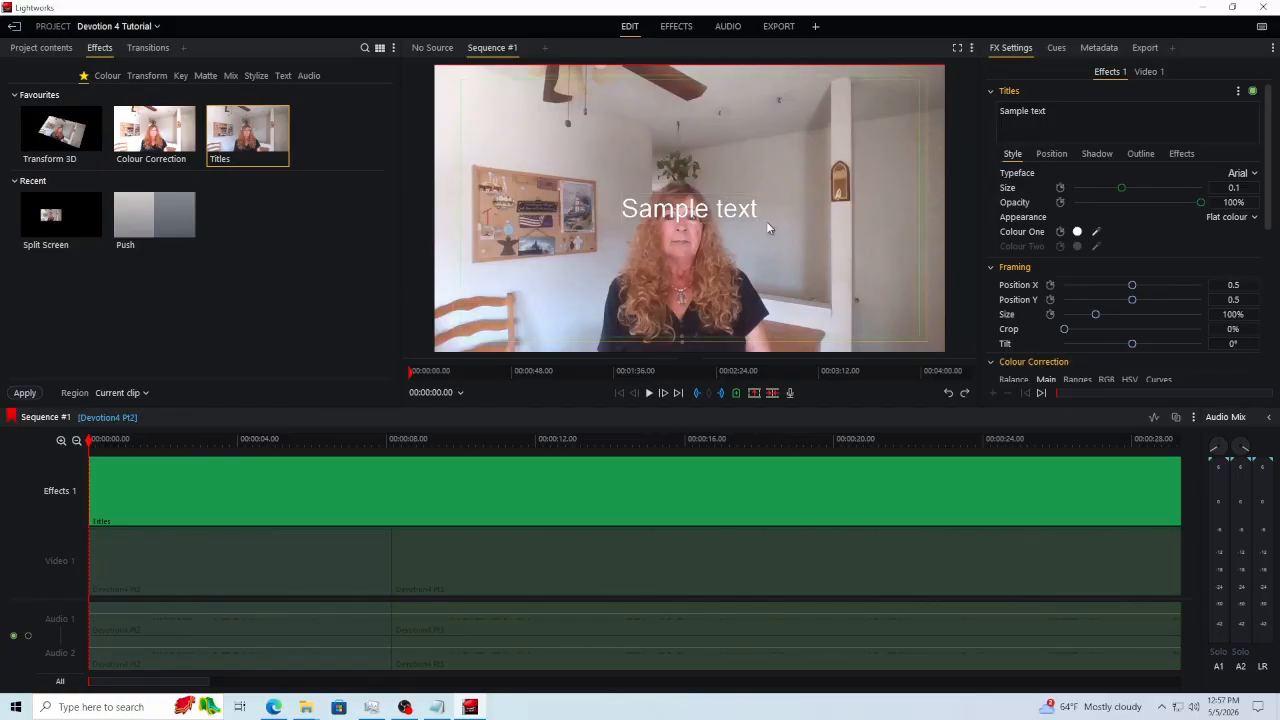
{"action": "left_click_drag", "start_coordinate": [688, 226], "coordinate": [679, 147]}
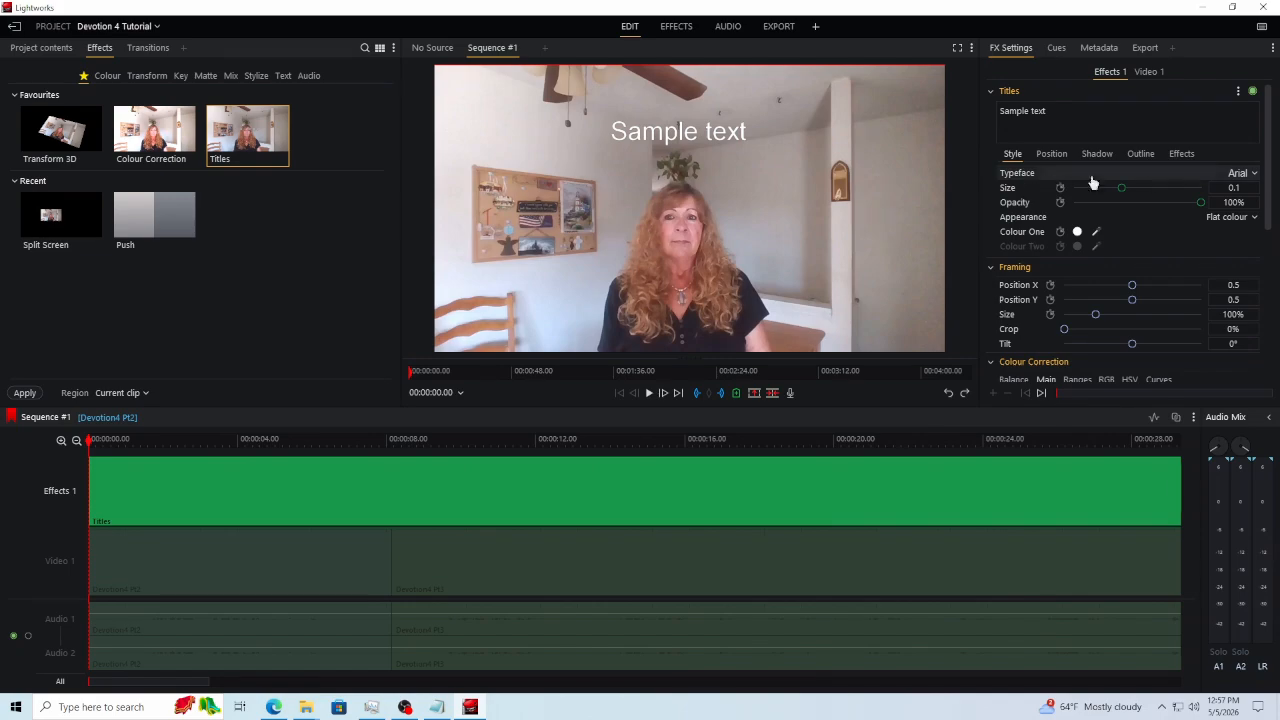
Step: Set the title typeface to Arial Black and enable a black text outline
{"action": "left_click", "coordinate": [1251, 176]}
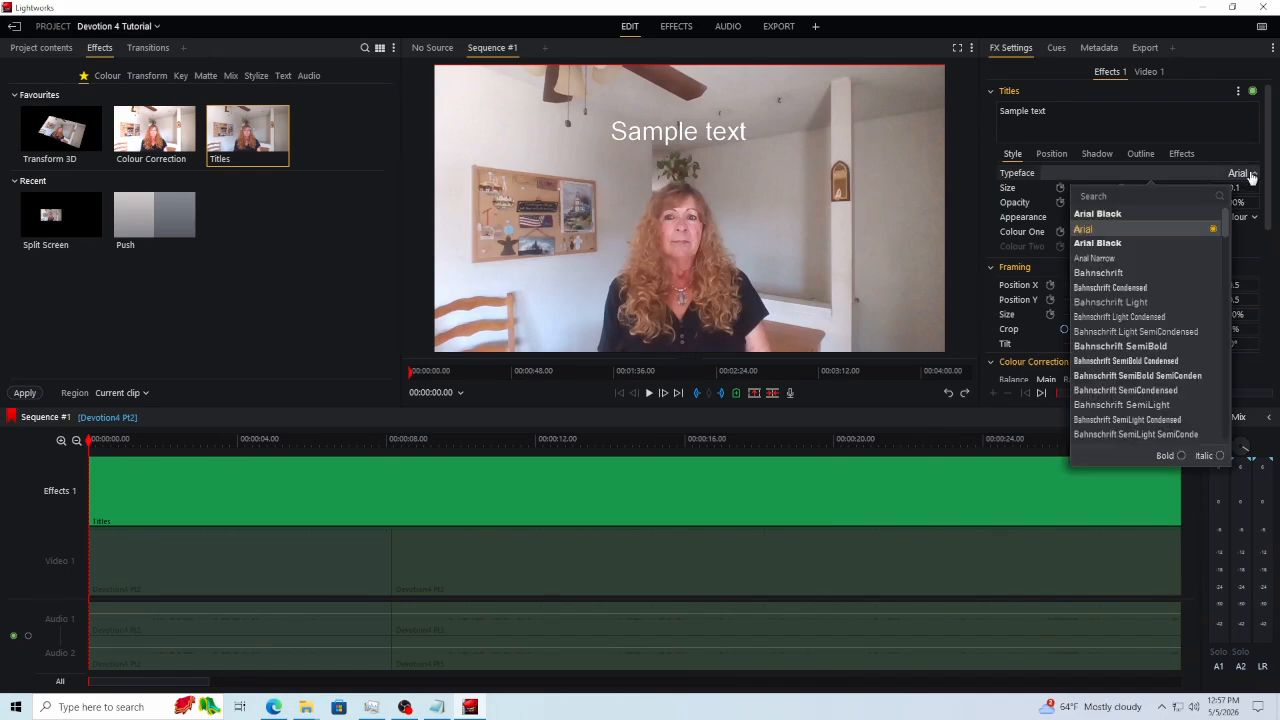
{"action": "left_click", "coordinate": [1098, 214]}
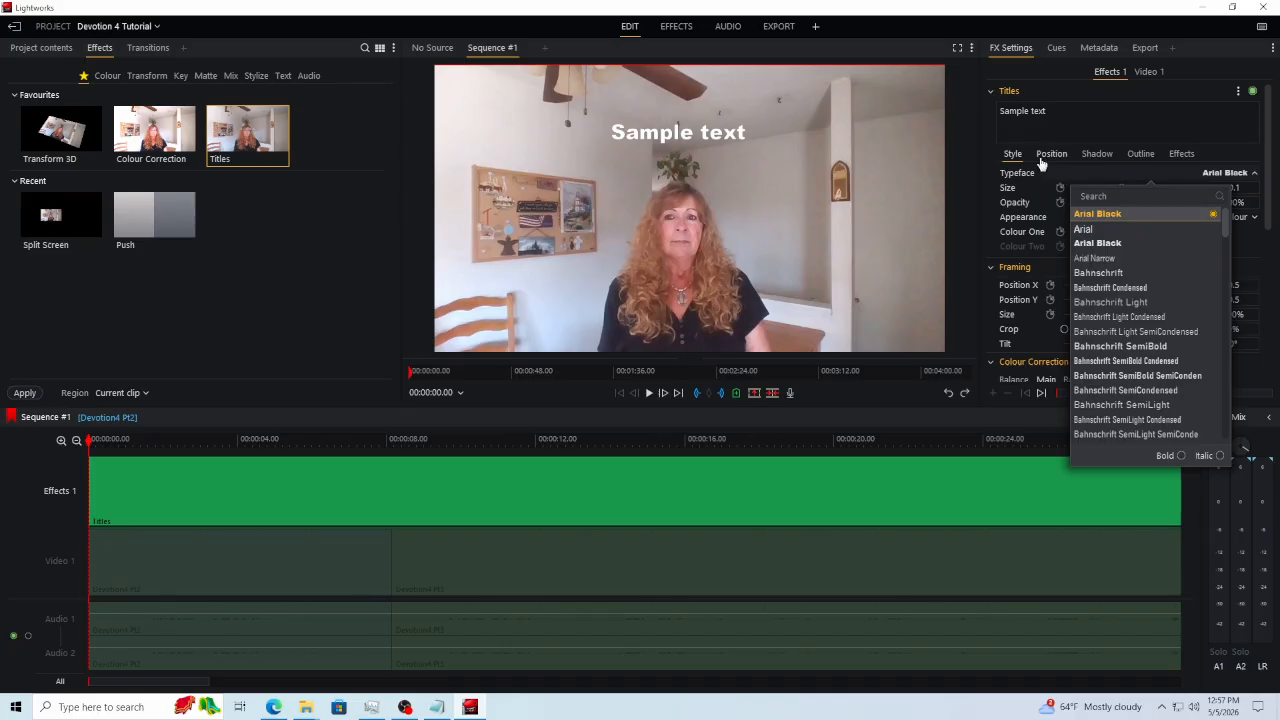
{"action": "left_click", "coordinate": [1008, 160]}
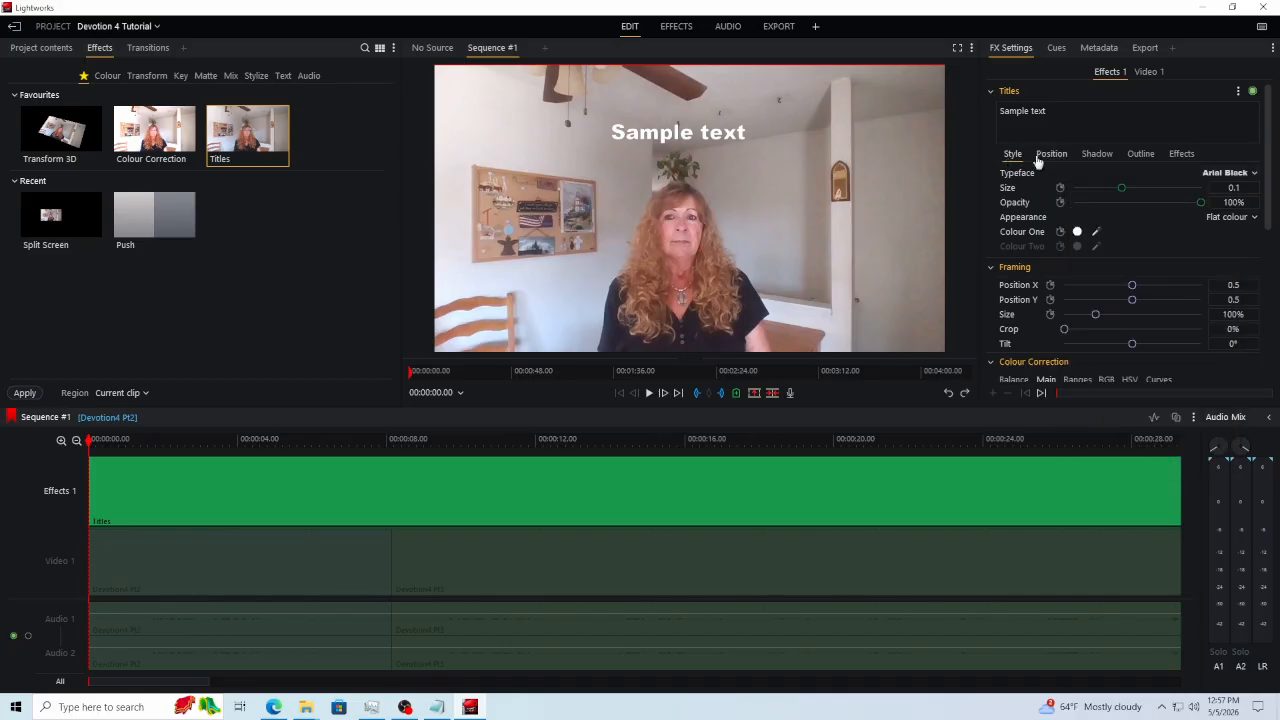
{"action": "left_click", "coordinate": [1146, 157]}
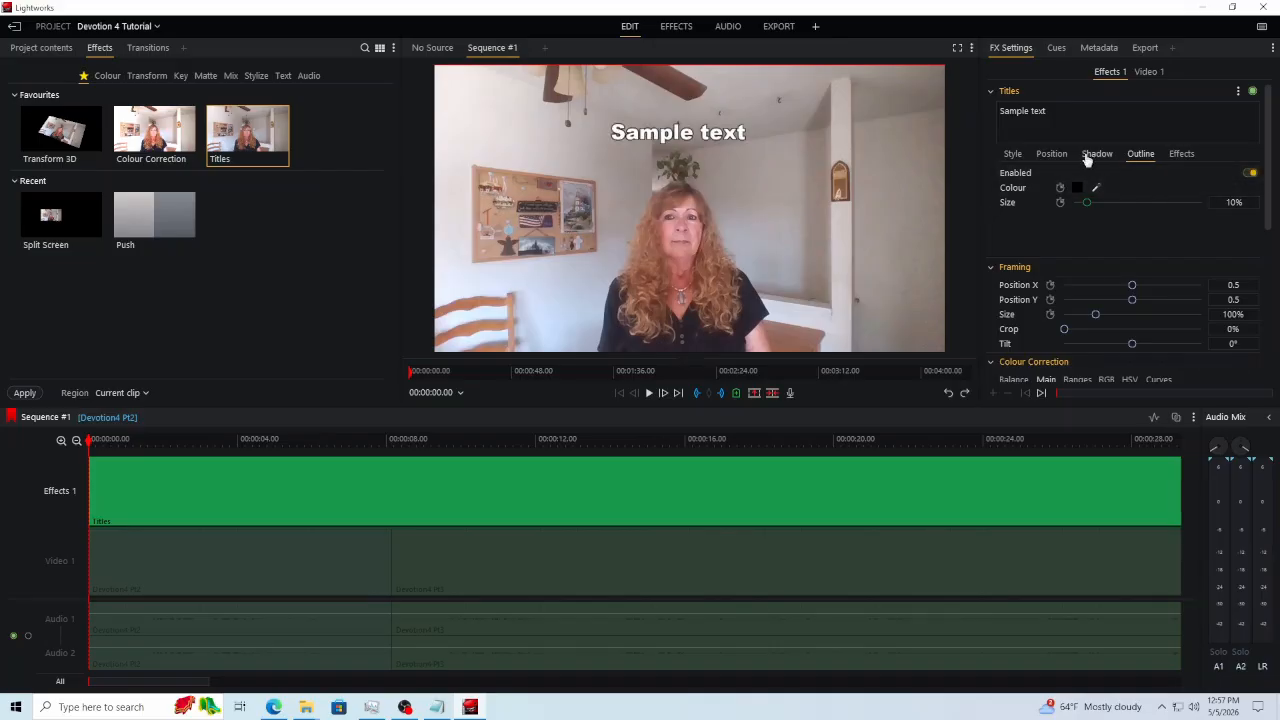
{"action": "left_click", "coordinate": [1011, 156]}
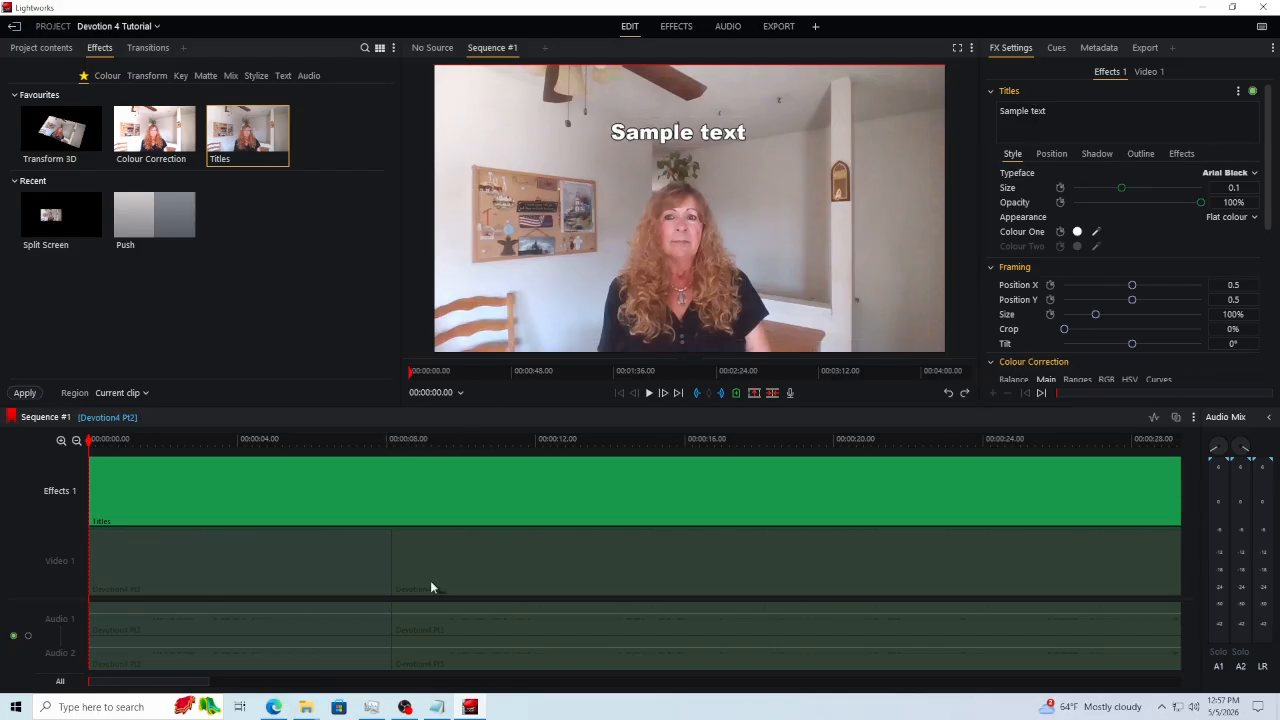
Step: Switch to the Notepad script and copy its first line, "Have you ever felt overlooked, ... completely unnoticed?"
{"action": "left_click", "coordinate": [437, 707]}
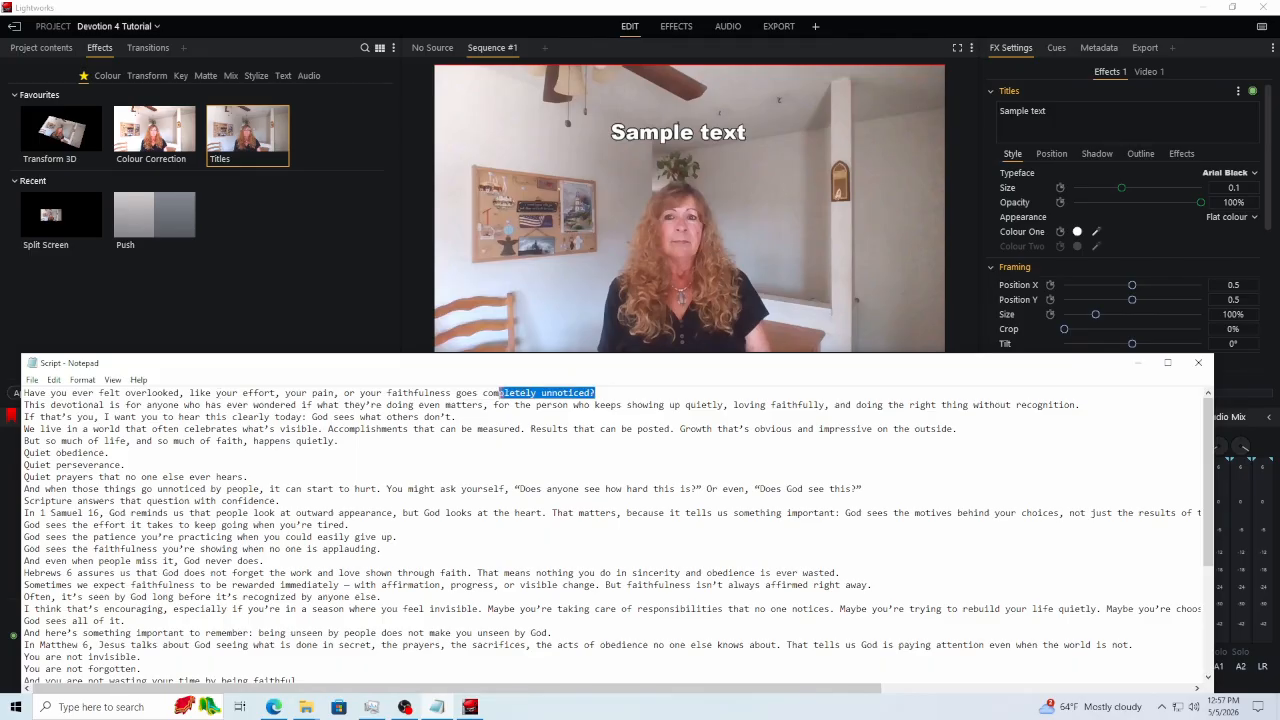
{"action": "left_click_drag", "start_coordinate": [499, 392], "coordinate": [98, 392]}
{"action": "right_click", "coordinate": [50, 392]}
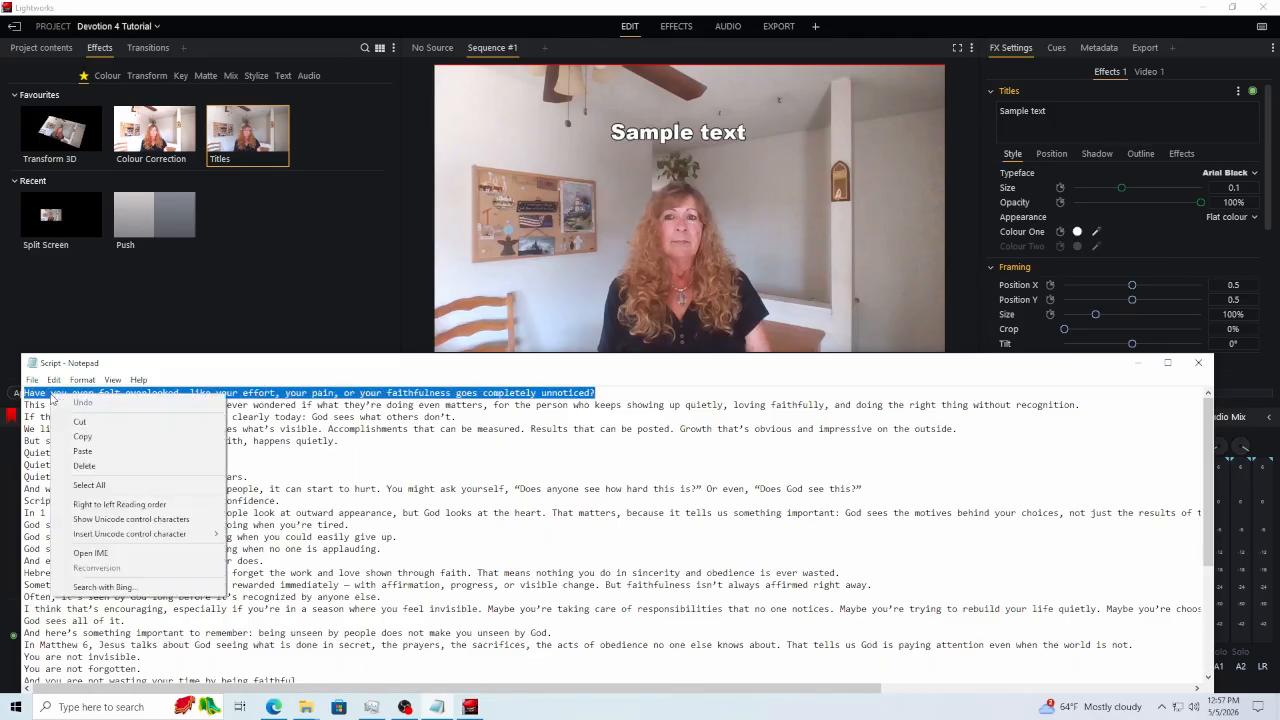
{"action": "left_click", "coordinate": [84, 437]}
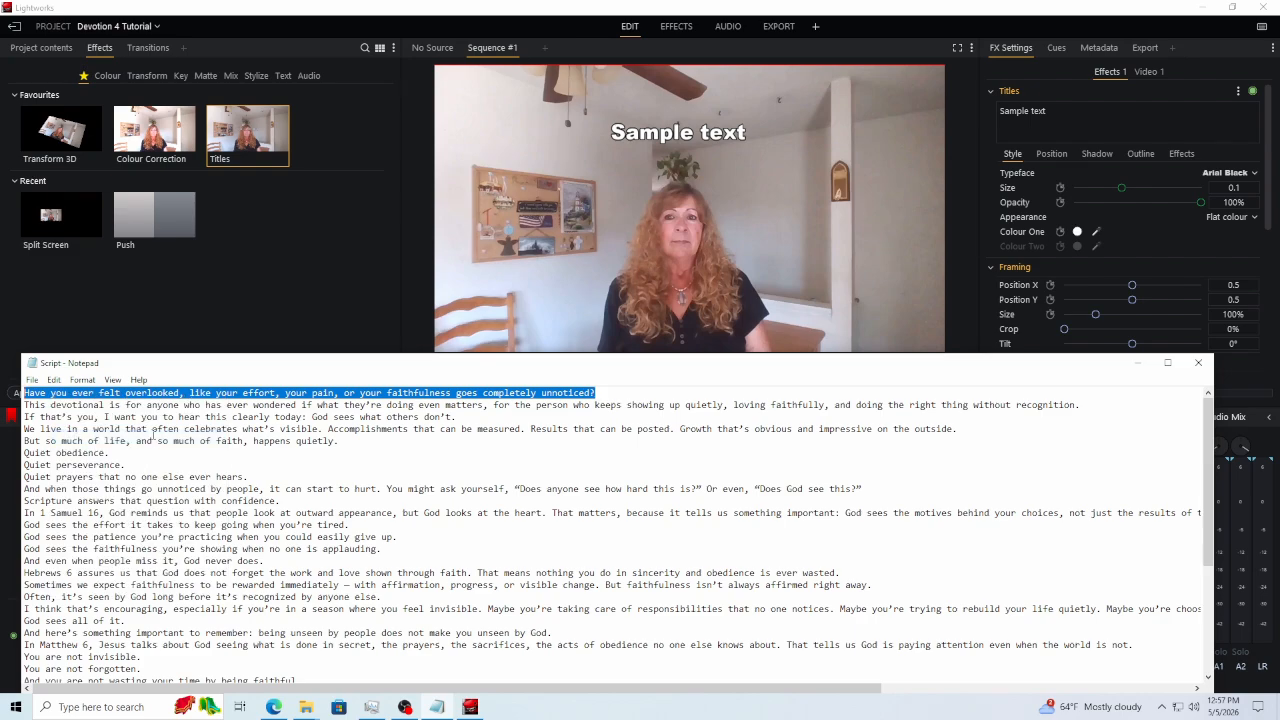
Step: Back in Lightworks, replace the title's sample text with the copied first script line
{"action": "left_click", "coordinate": [1081, 116]}
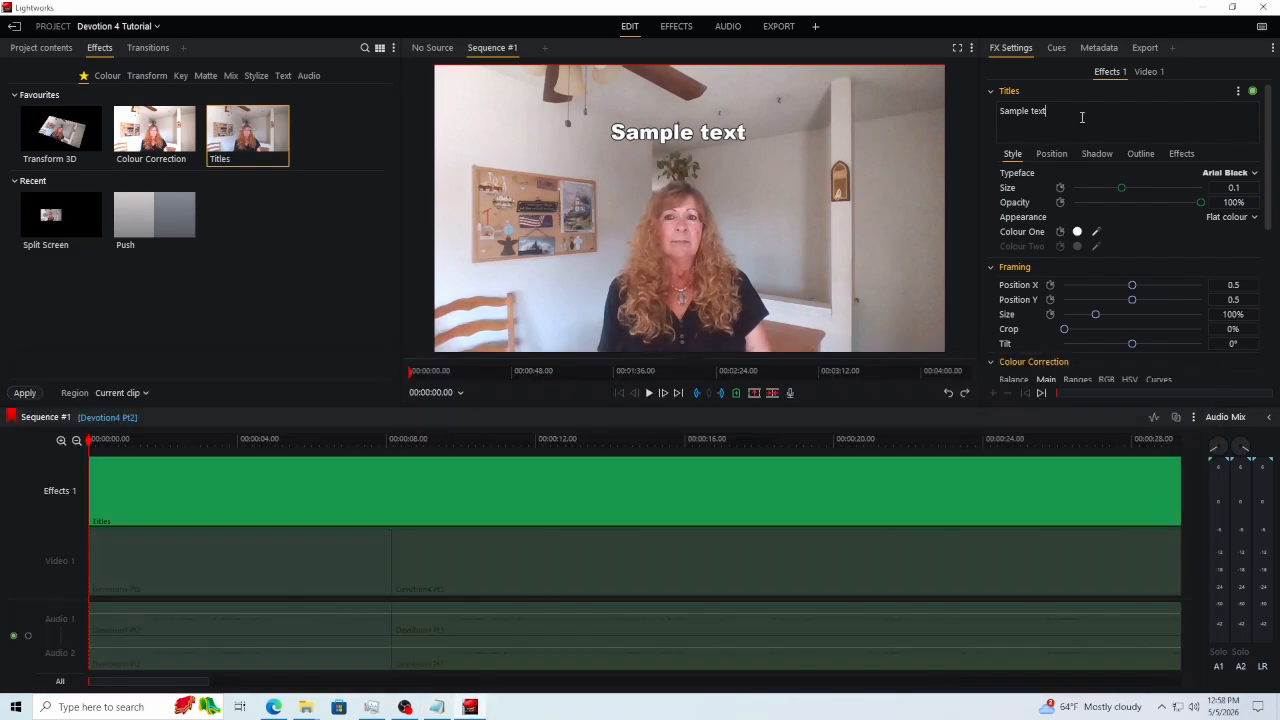
{"action": "key", "text": "BackSpace"}
{"action": "key", "text": "BackSpace"}
{"action": "key", "text": "BackSpace"}
{"action": "key", "text": "BackSpace"}
{"action": "key", "text": "BackSpace"}
{"action": "key", "text": "BackSpace"}
{"action": "key", "text": "BackSpace"}
{"action": "key", "text": "BackSpace"}
{"action": "key", "text": "BackSpace"}
{"action": "key", "text": "BackSpace"}
{"action": "key", "text": "BackSpace"}
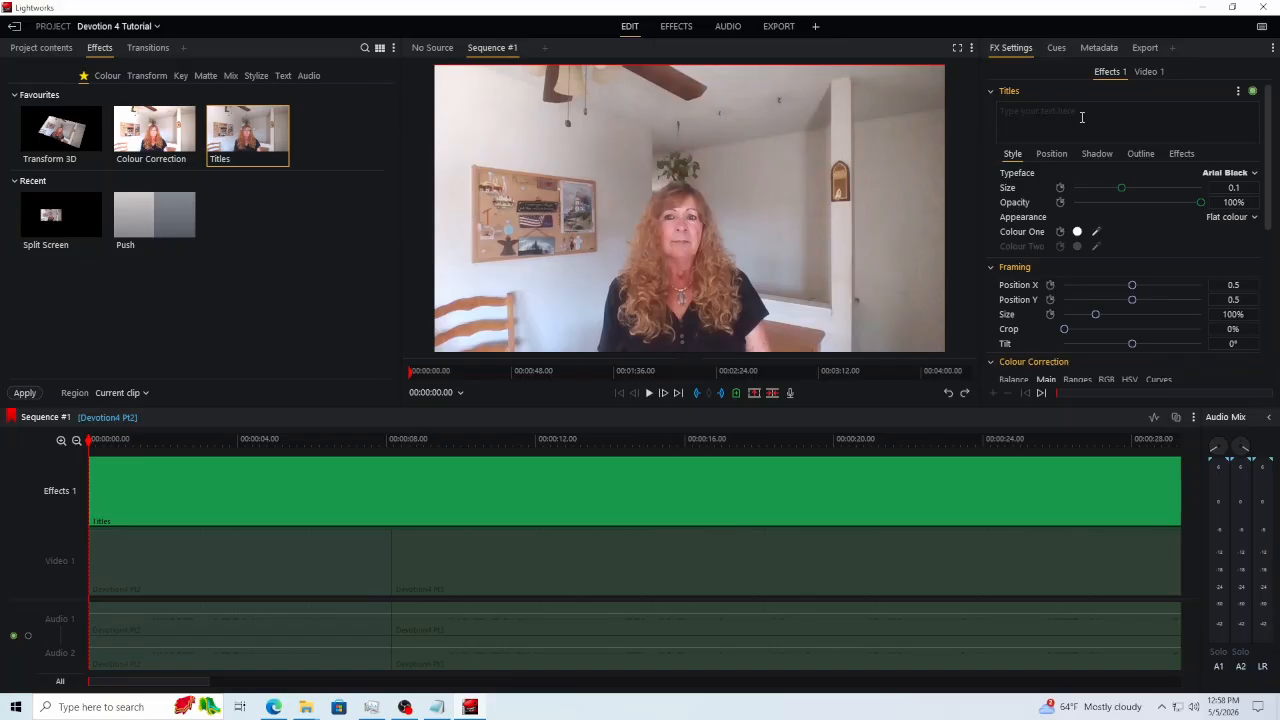
{"action": "key", "text": "ctrl+v"}
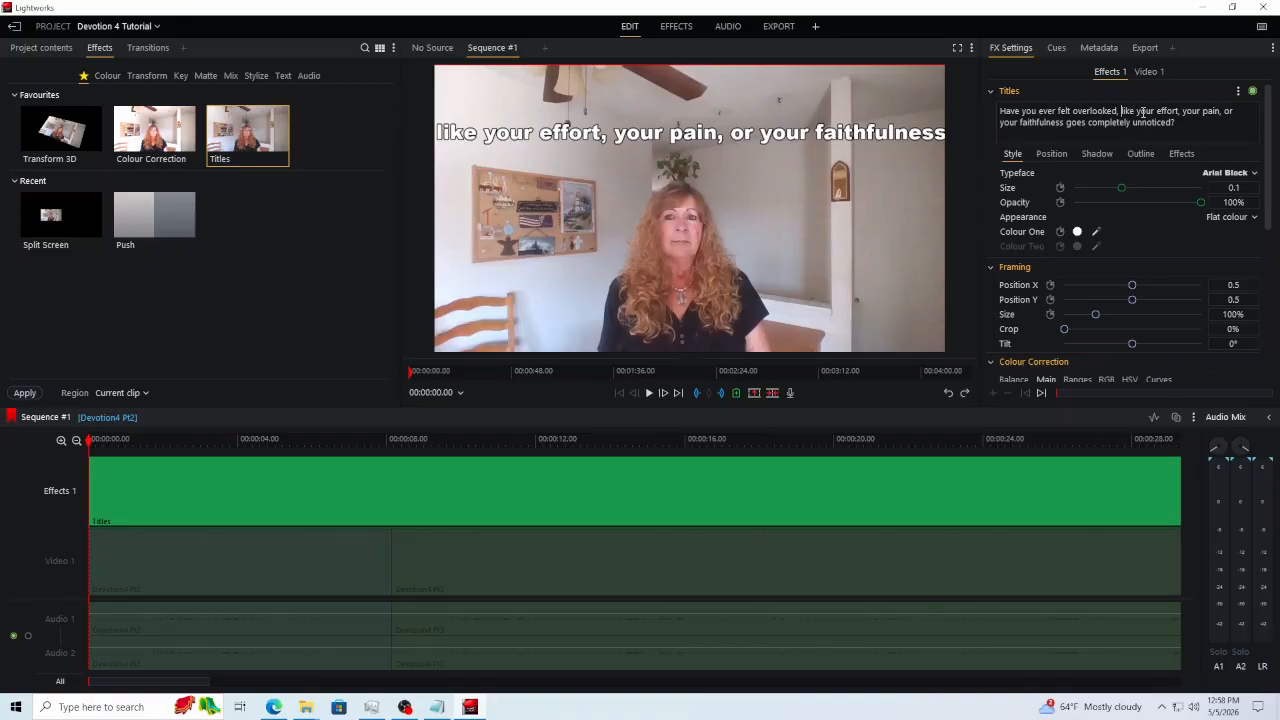
Step: Break the title into three lines after "overlooked," and "or your", and shift it slightly right in the frame
{"action": "key", "text": "Return"}
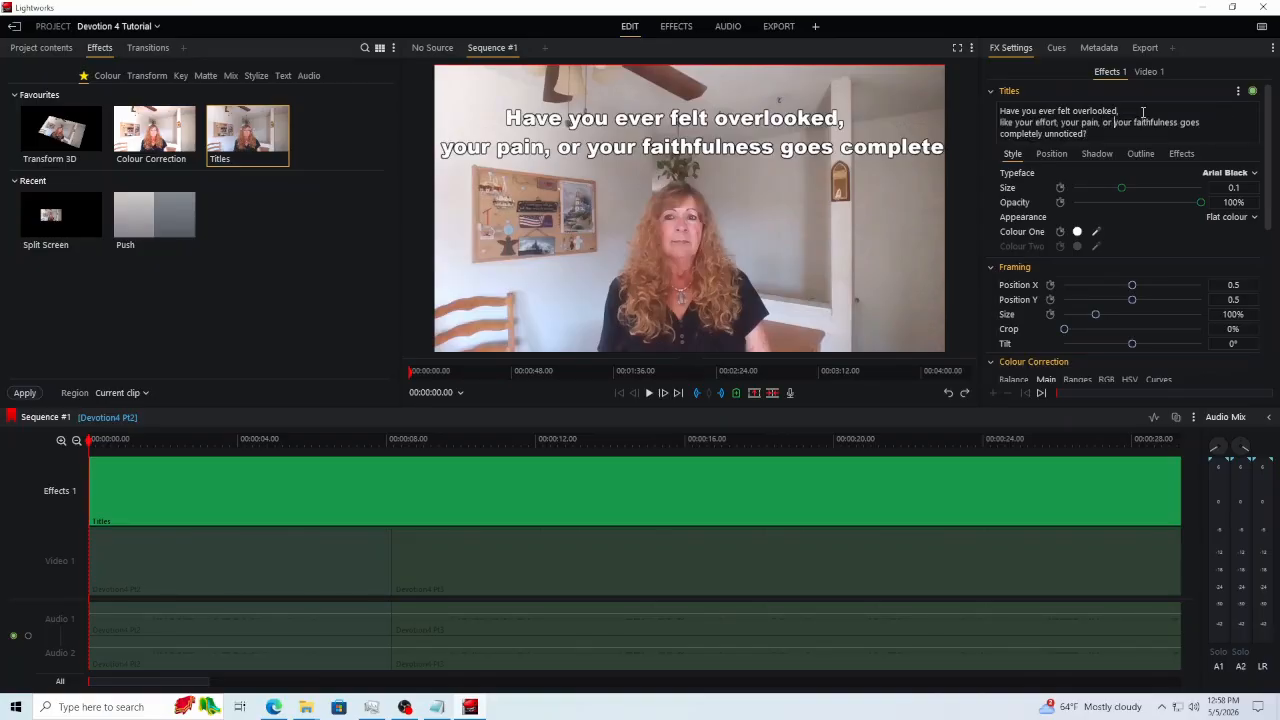
{"action": "key", "text": "Return"}
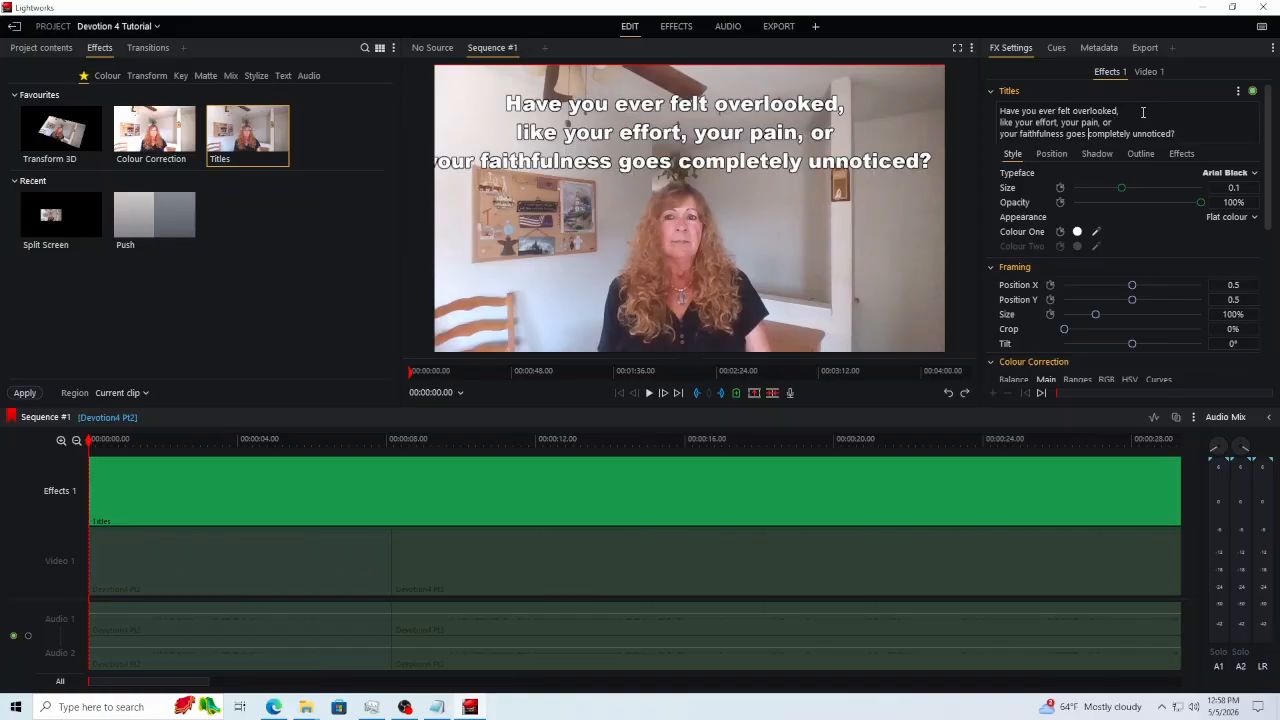
{"action": "left_click_drag", "start_coordinate": [656, 135], "coordinate": [665, 135]}
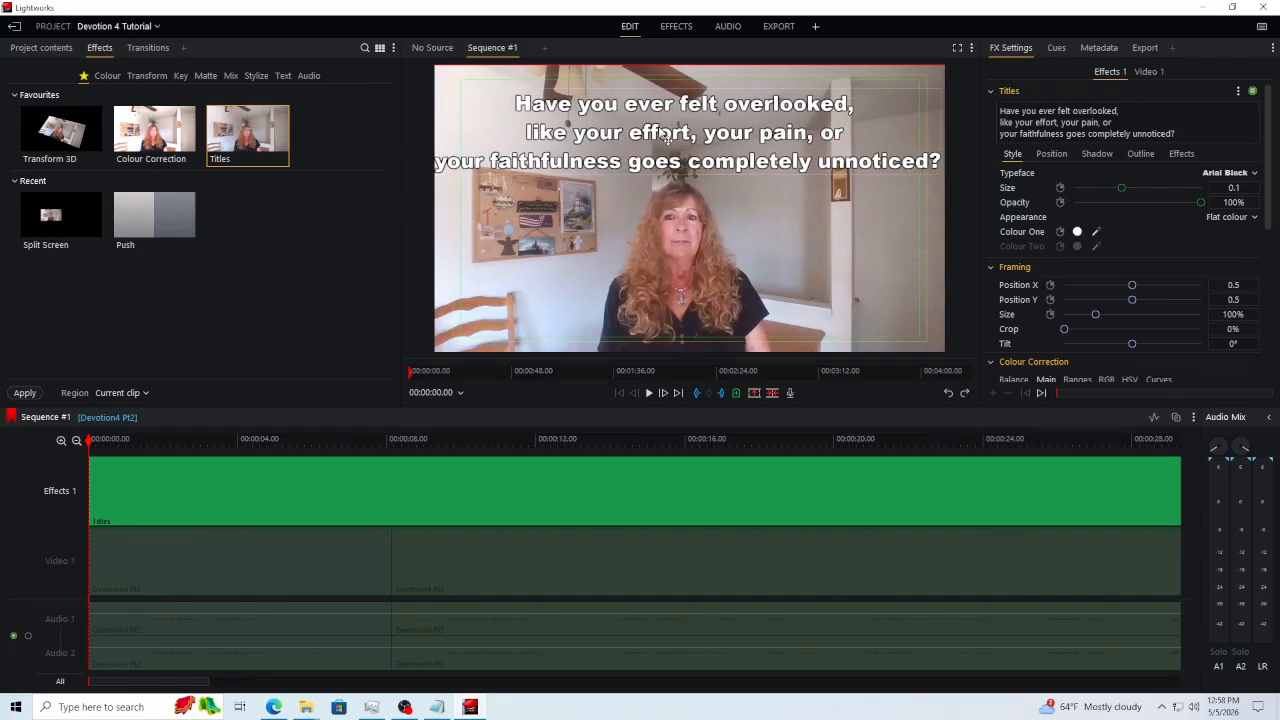
{"action": "left_click", "coordinate": [1173, 118]}
{"action": "key", "text": "Delete"}
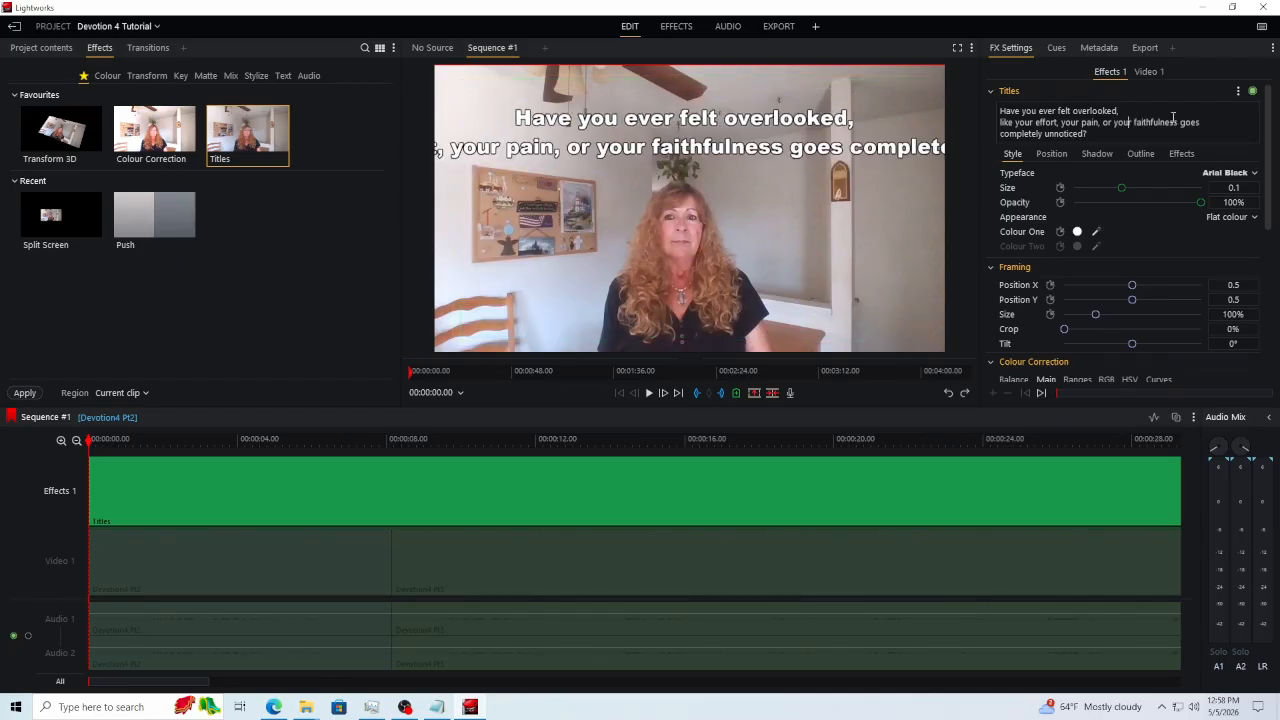
{"action": "key", "text": "Return"}
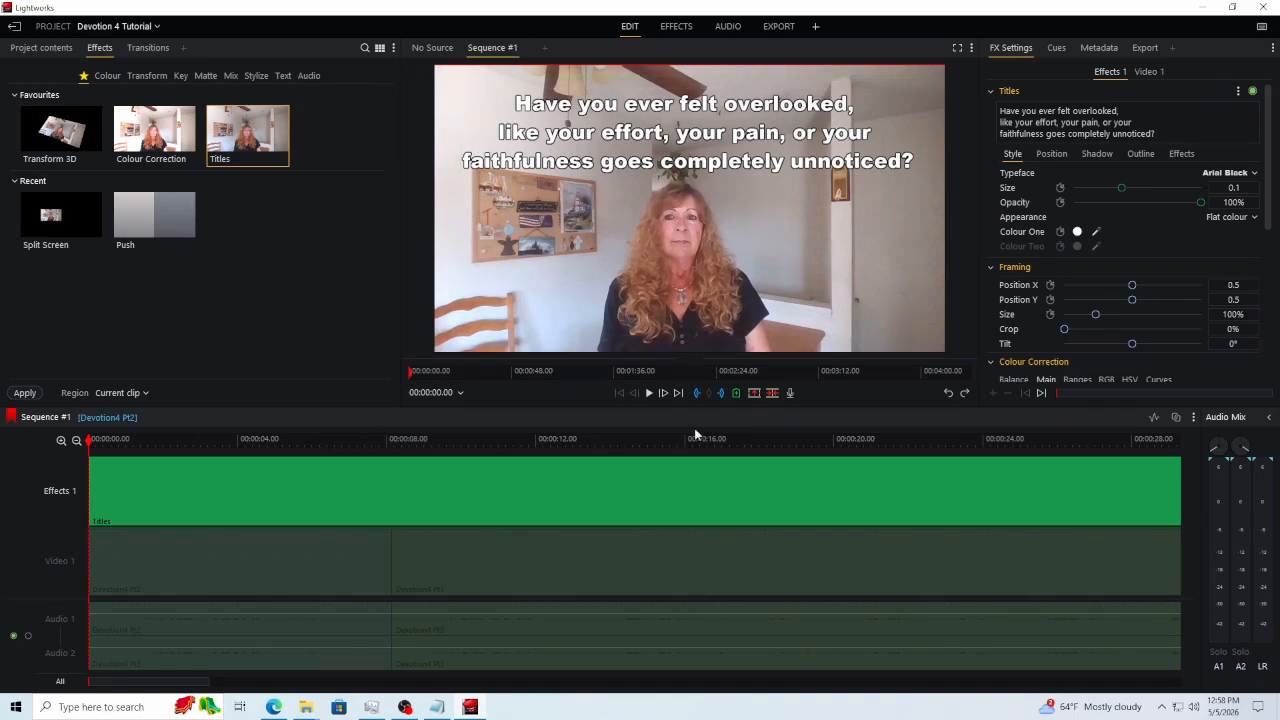
Step: Play the opening to find where the first sentence ends and cut the Titles effect at 00:00:09.00
{"action": "left_click", "coordinate": [649, 394]}
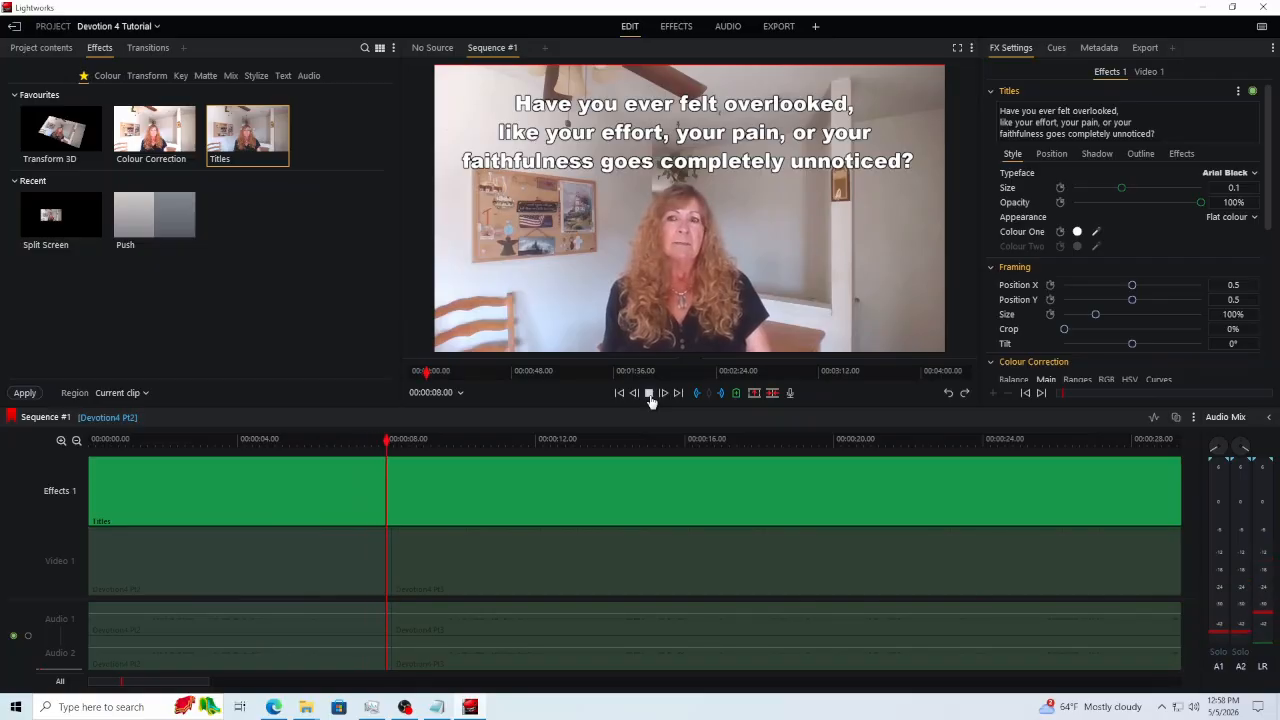
{"action": "left_click", "coordinate": [649, 394]}
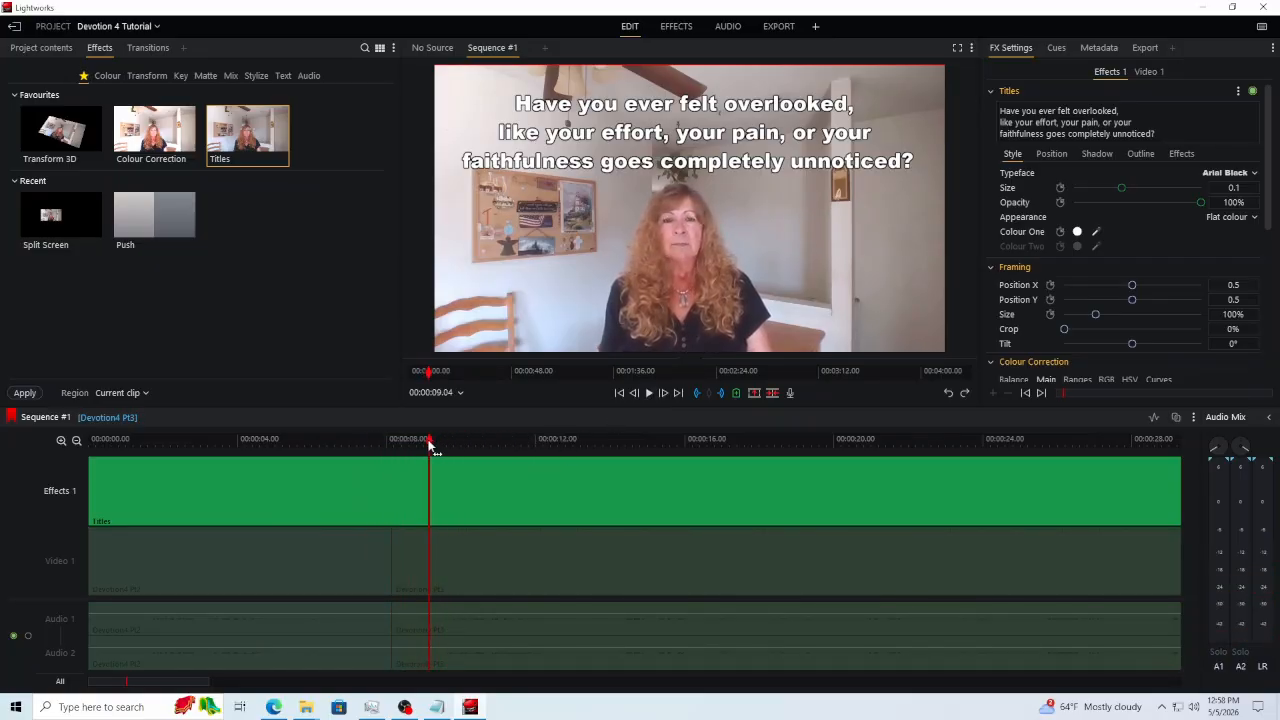
{"action": "left_click", "coordinate": [649, 394]}
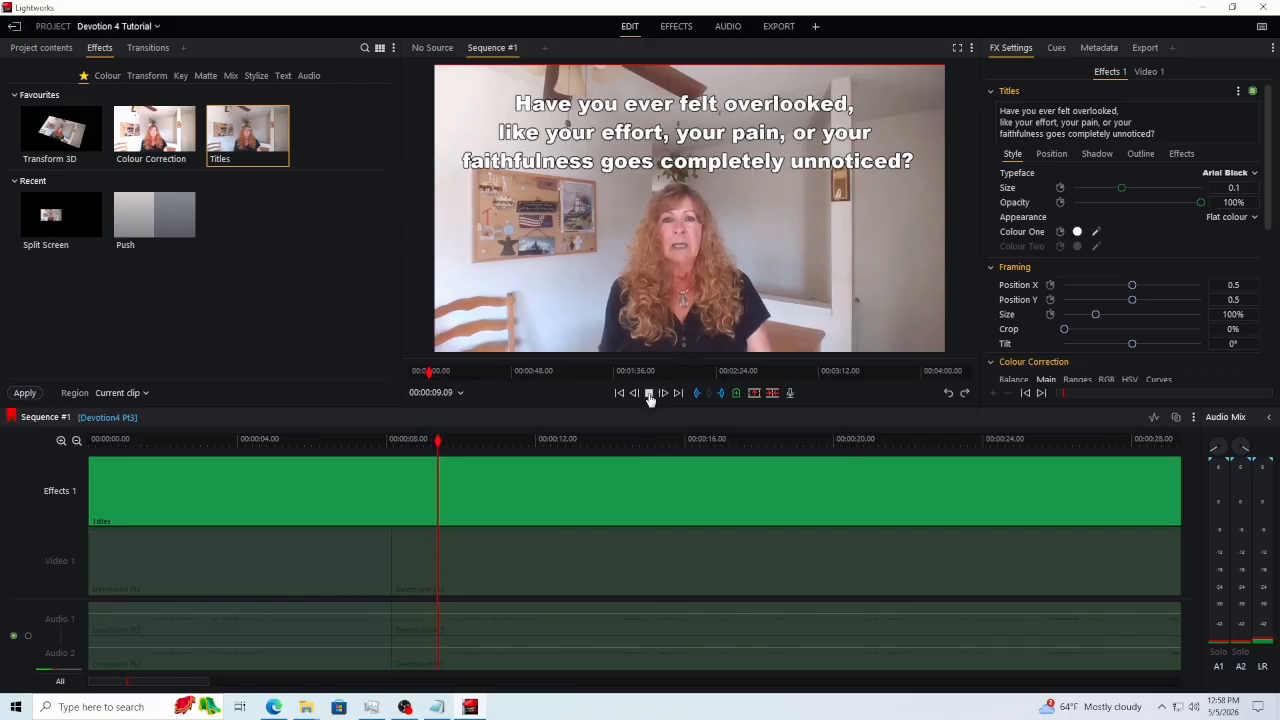
{"action": "left_click", "coordinate": [424, 441]}
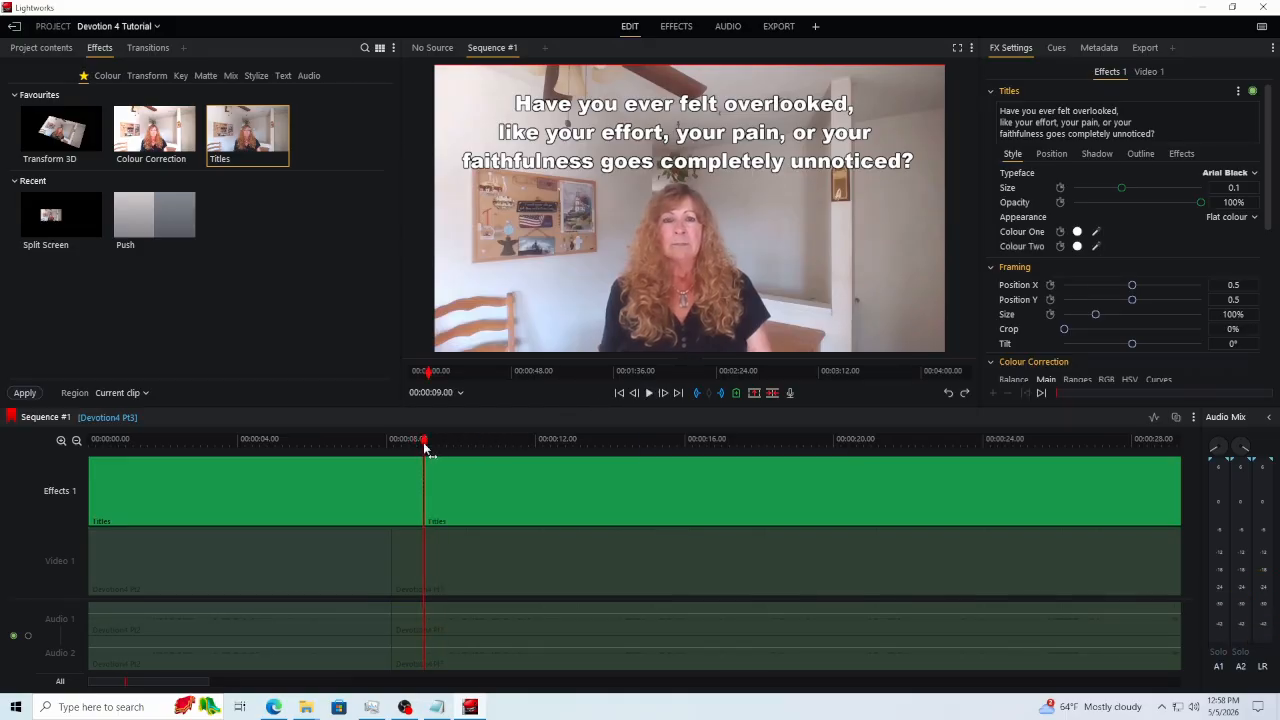
Step: Move into the second Titles segment, past the cut at 00:00:09.00, and clear its copied title text
{"action": "left_click_drag", "start_coordinate": [455, 443], "coordinate": [496, 445]}
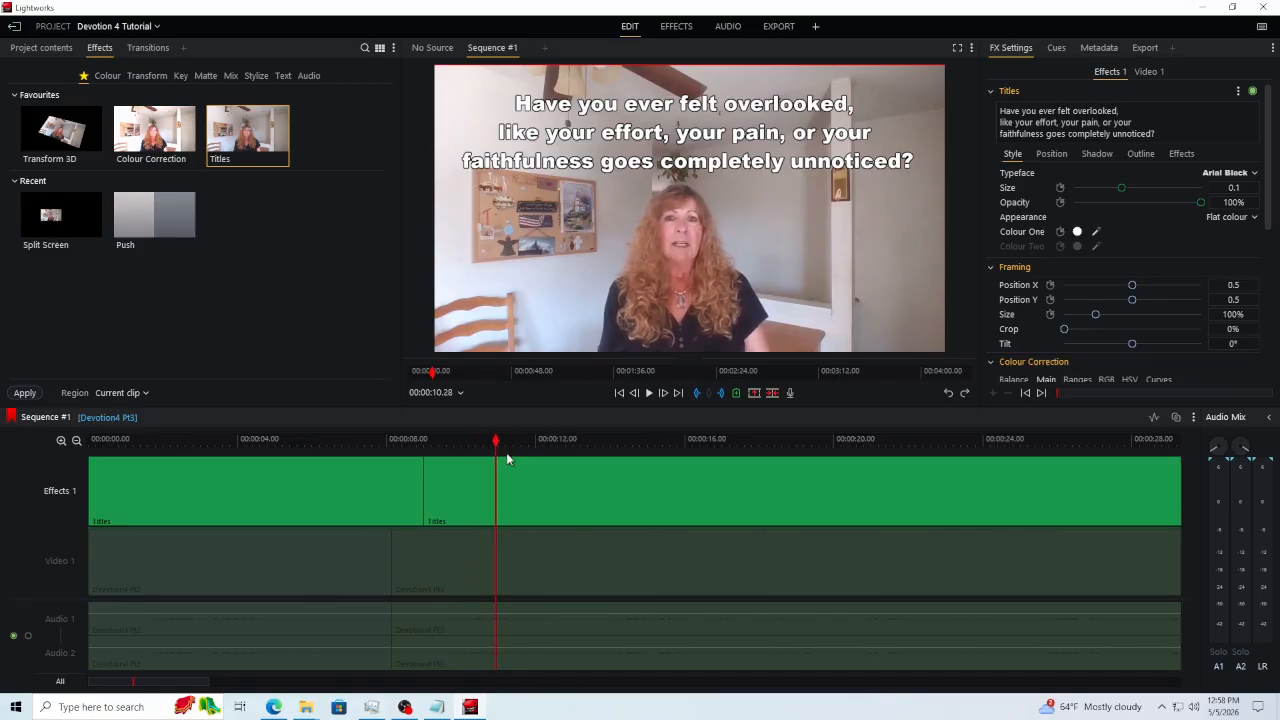
{"action": "left_click_drag", "start_coordinate": [1182, 133], "coordinate": [1002, 109]}
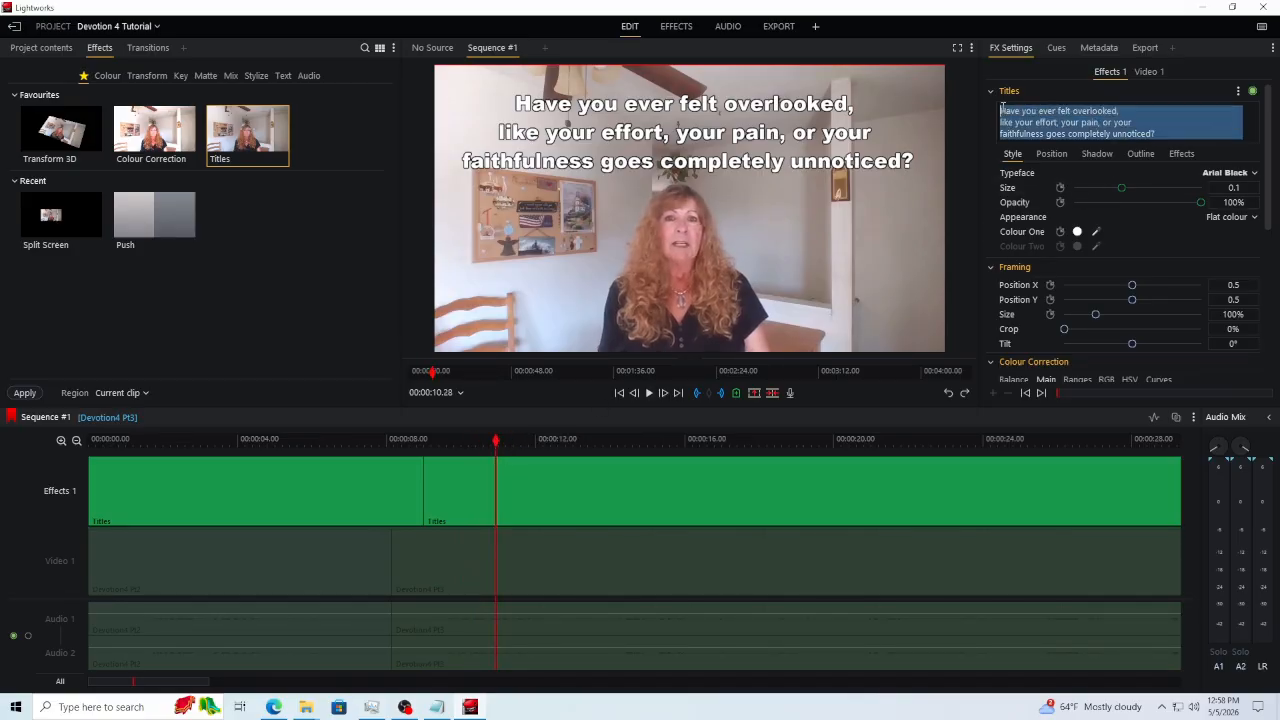
{"action": "key", "text": "BackSpace"}
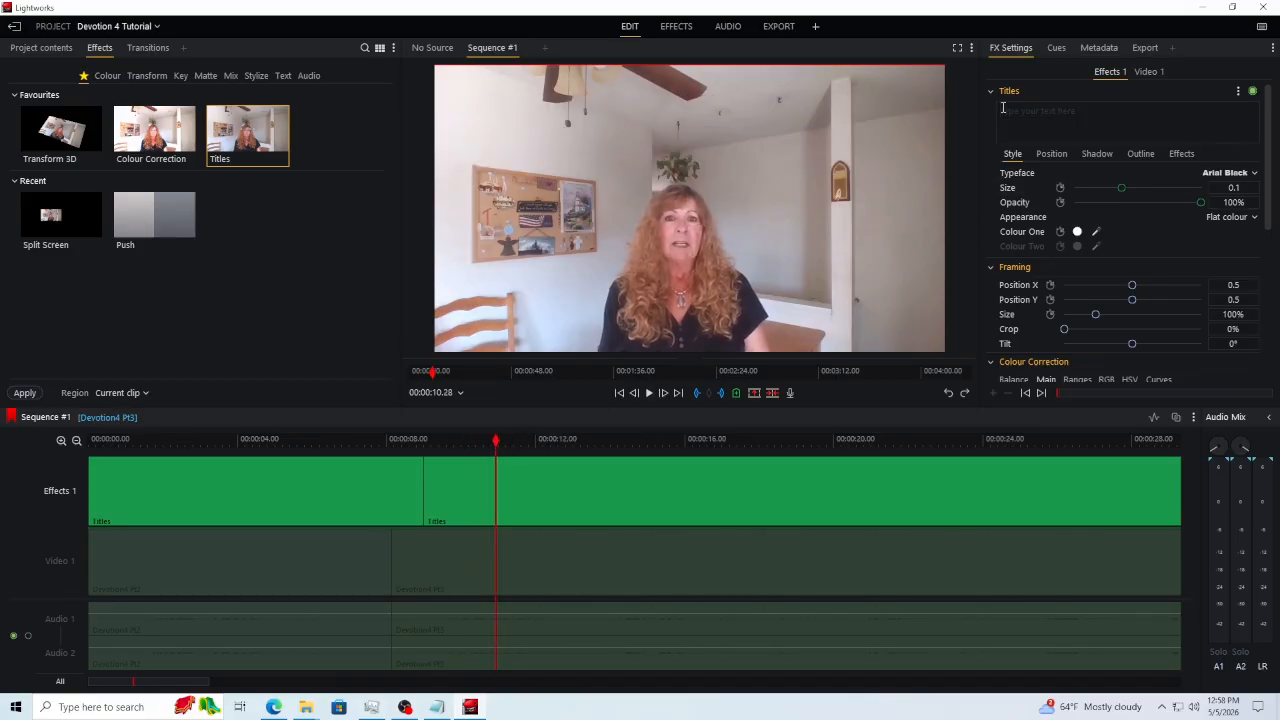
Step: In the Notepad script, delete the used first line and copy "This devotional is for anyone who has ever wondered if what they're doing even matters,"
{"action": "left_click", "coordinate": [435, 708]}
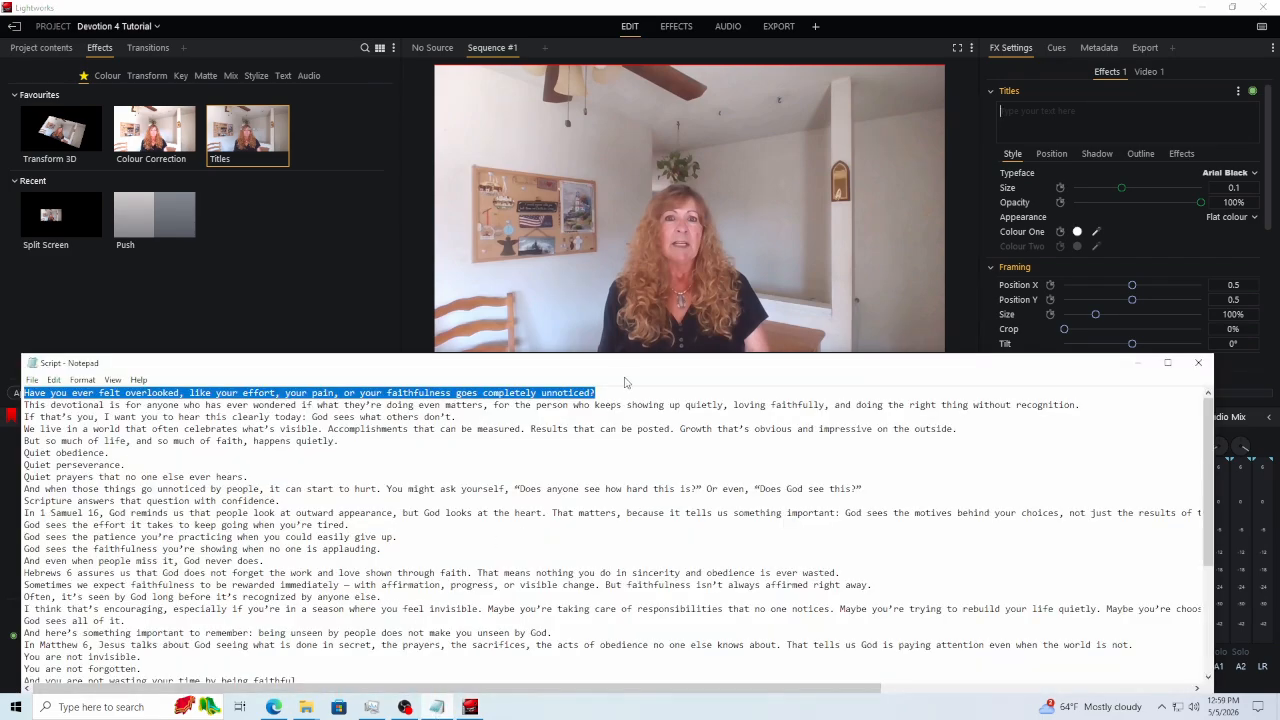
{"action": "key", "text": "ctrl+x"}
{"action": "key", "text": "Delete"}
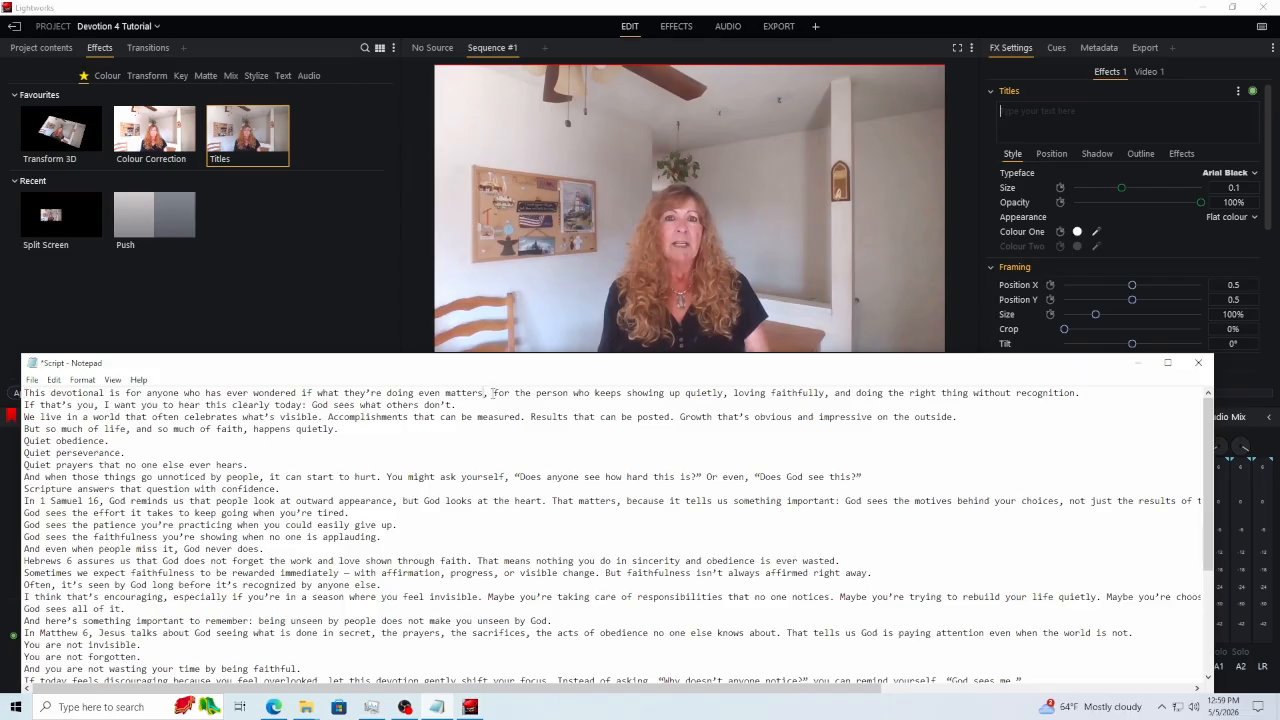
{"action": "left_click_drag", "start_coordinate": [447, 393], "coordinate": [48, 393]}
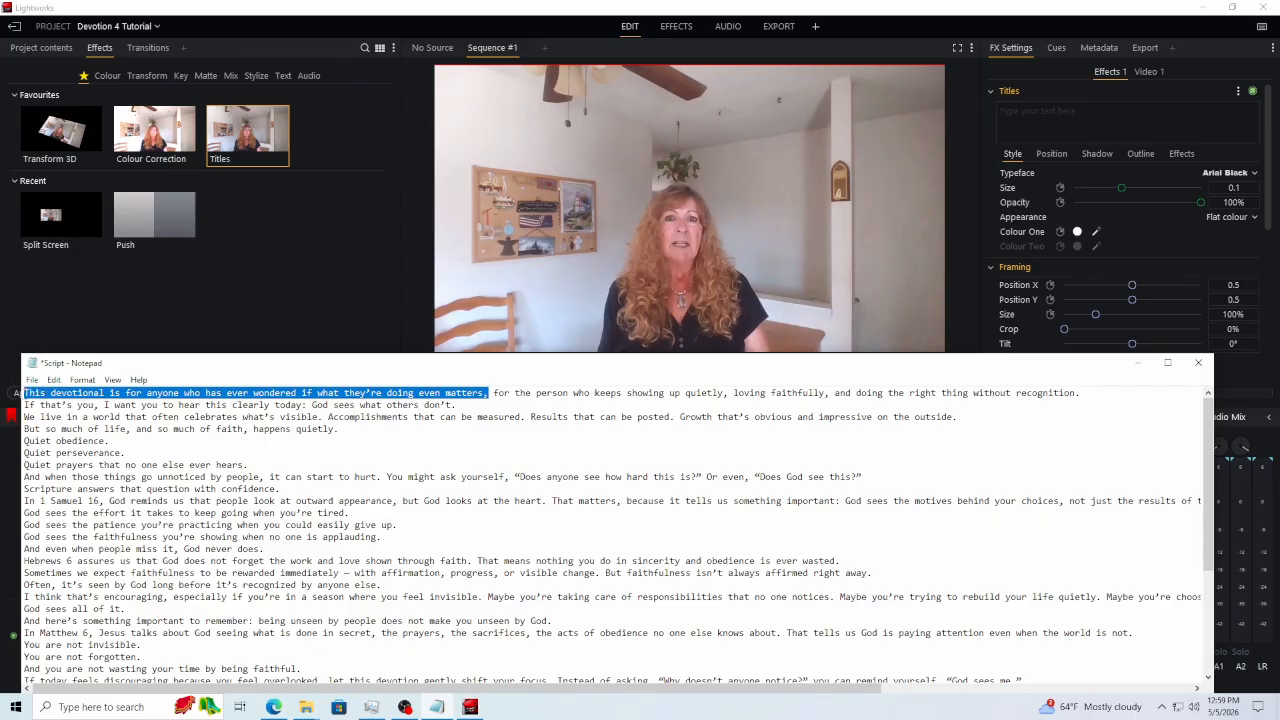
{"action": "right_click", "coordinate": [40, 393]}
{"action": "left_click", "coordinate": [70, 438]}
Step: Paste the copied phrase into the second title in Lightworks, breaking it into three lines after "who" and "they're"
{"action": "left_click", "coordinate": [1050, 116]}
{"action": "key", "text": "ctrl+v"}
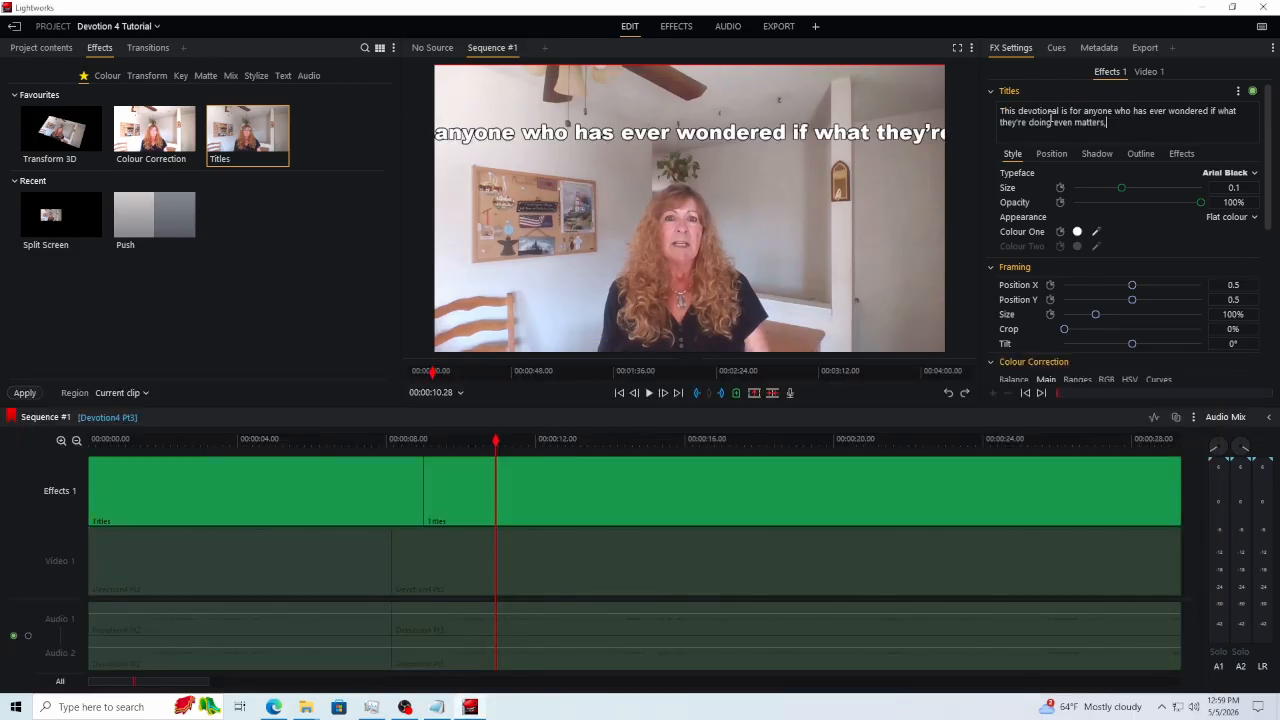
{"action": "key", "text": "Return"}
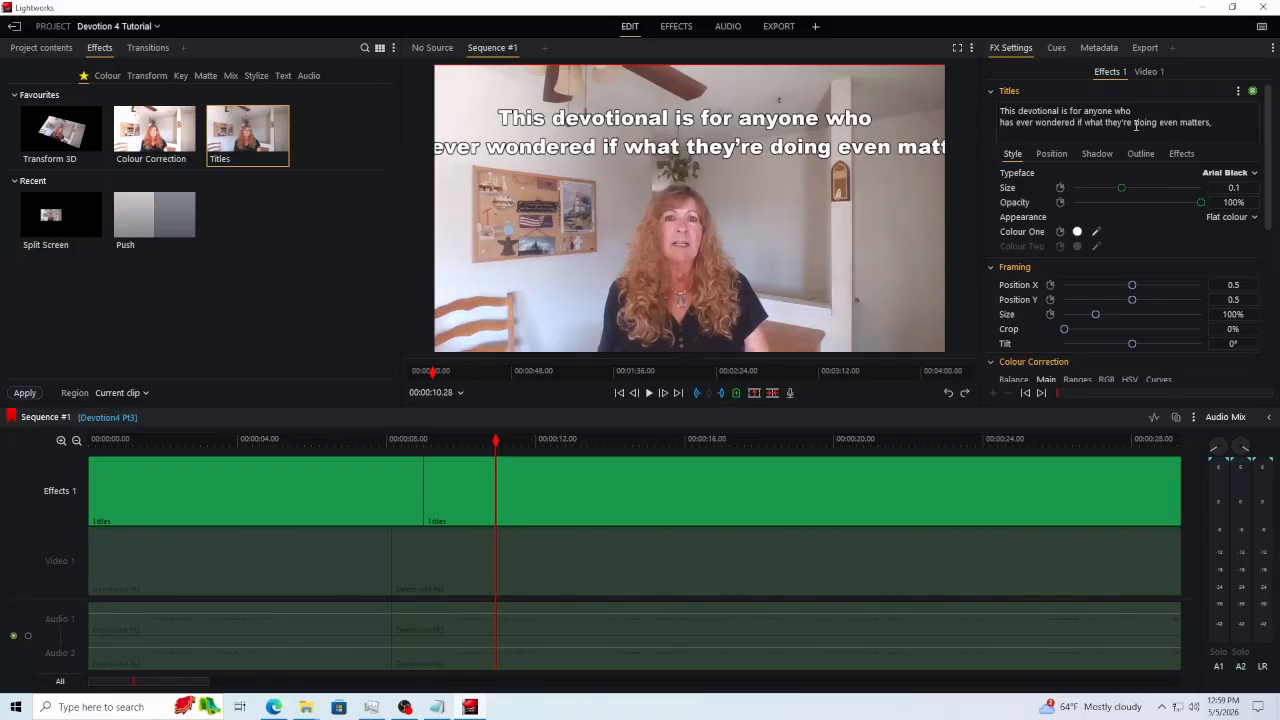
{"action": "left_click", "coordinate": [1134, 123]}
{"action": "key", "text": "Return"}
Step: Play to the end of the "even matters" phrase, cut the Titles effect there, and clear the new segment's text
{"action": "left_click", "coordinate": [648, 393]}
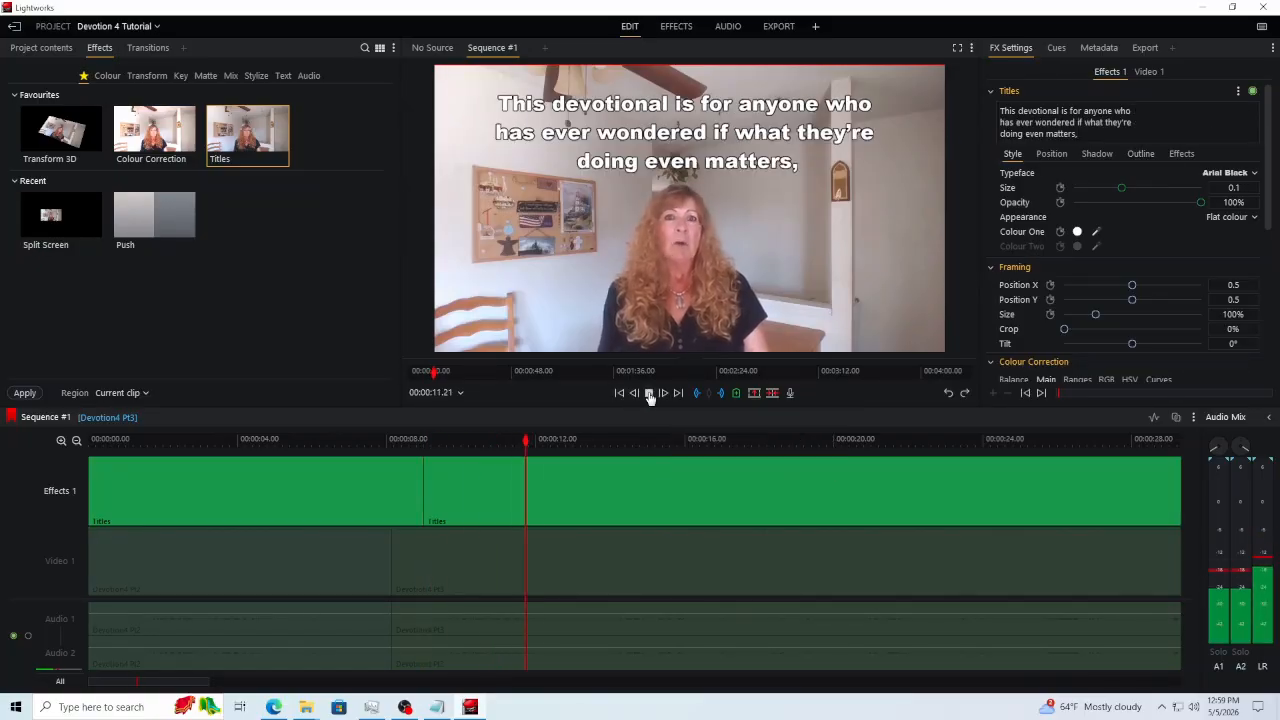
{"action": "left_click", "coordinate": [649, 394]}
{"action": "left_click", "coordinate": [649, 394]}
{"action": "left_click_drag", "start_coordinate": [1157, 137], "coordinate": [1006, 108]}
{"action": "key", "text": "Delete"}
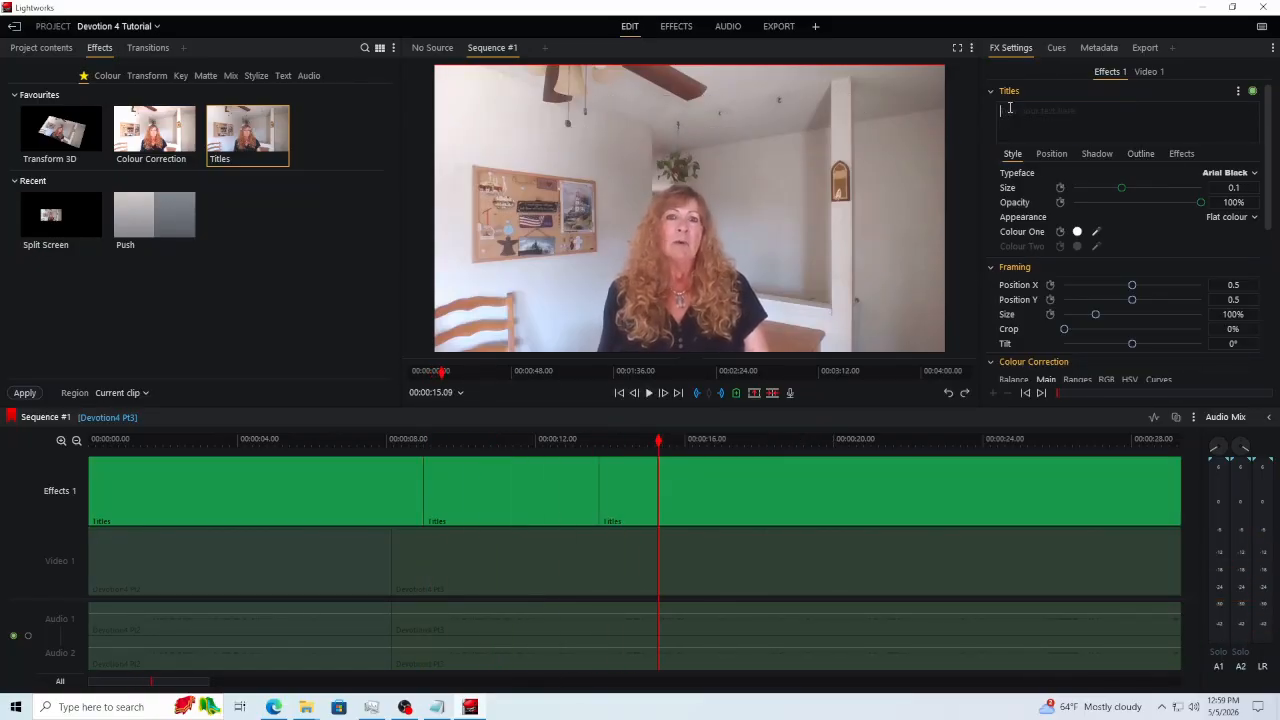
Step: Delete the used script phrase and transfer "for the person who keeps showing up ... without recognition." to the third title, with line breaks after "showing" and "doing"
{"action": "left_click", "coordinate": [439, 707]}
{"action": "key", "text": "Delete"}
{"action": "left_click_drag", "start_coordinate": [610, 392], "coordinate": [24, 392]}
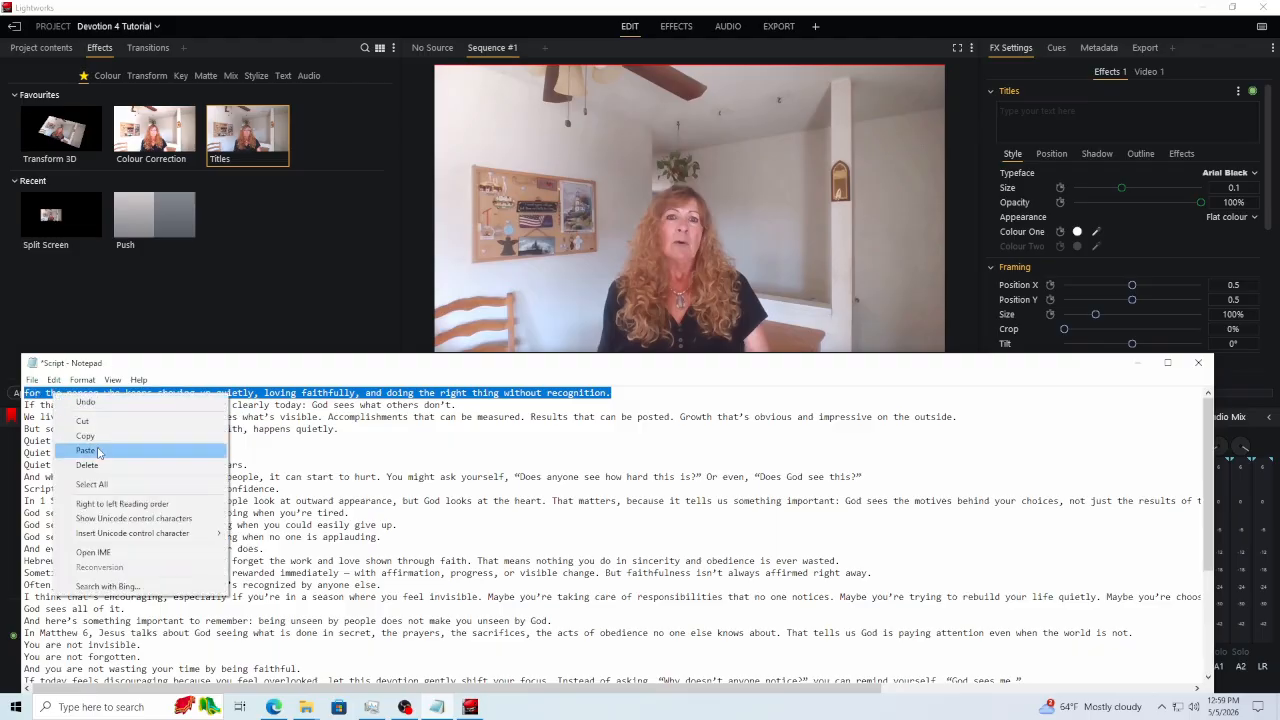
{"action": "right_click", "coordinate": [50, 390]}
{"action": "left_click", "coordinate": [80, 437]}
{"action": "left_click", "coordinate": [1105, 112]}
{"action": "key", "text": "ctrl+v"}
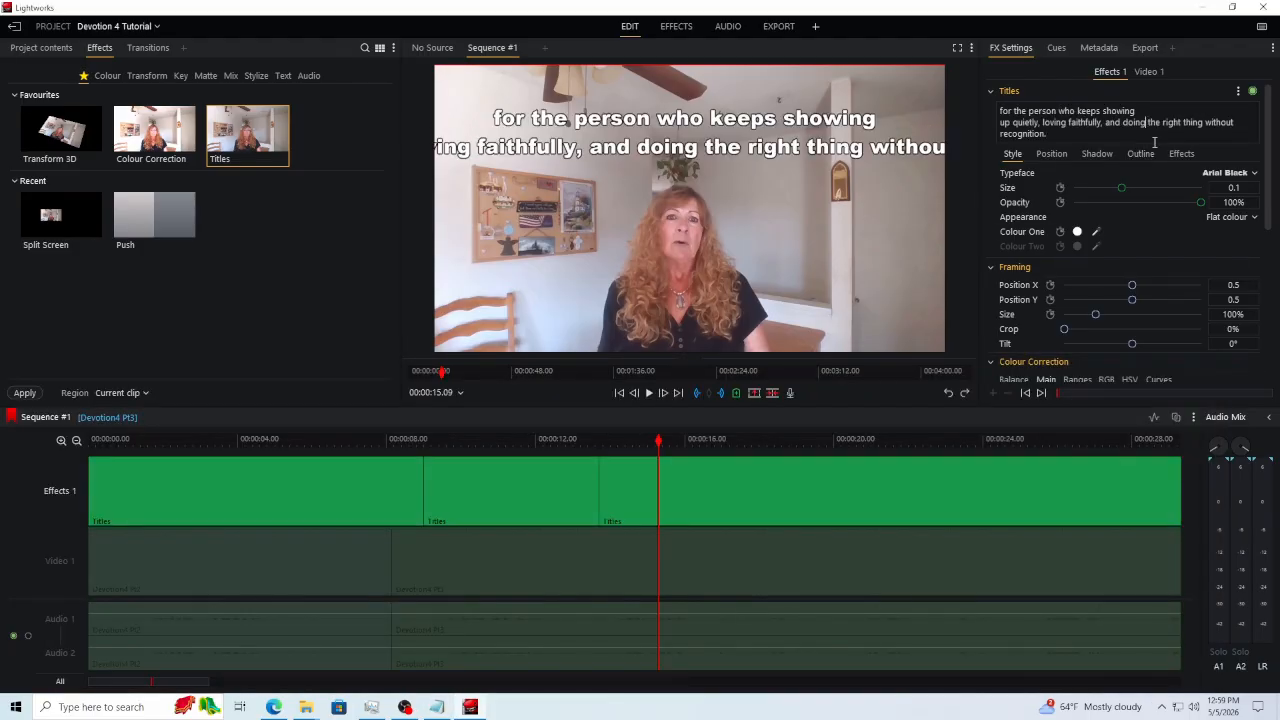
Step: Play to the end of the "without recognition" sentence, cut the Titles effect there, and clear the fourth segment's text
{"action": "left_click", "coordinate": [648, 393]}
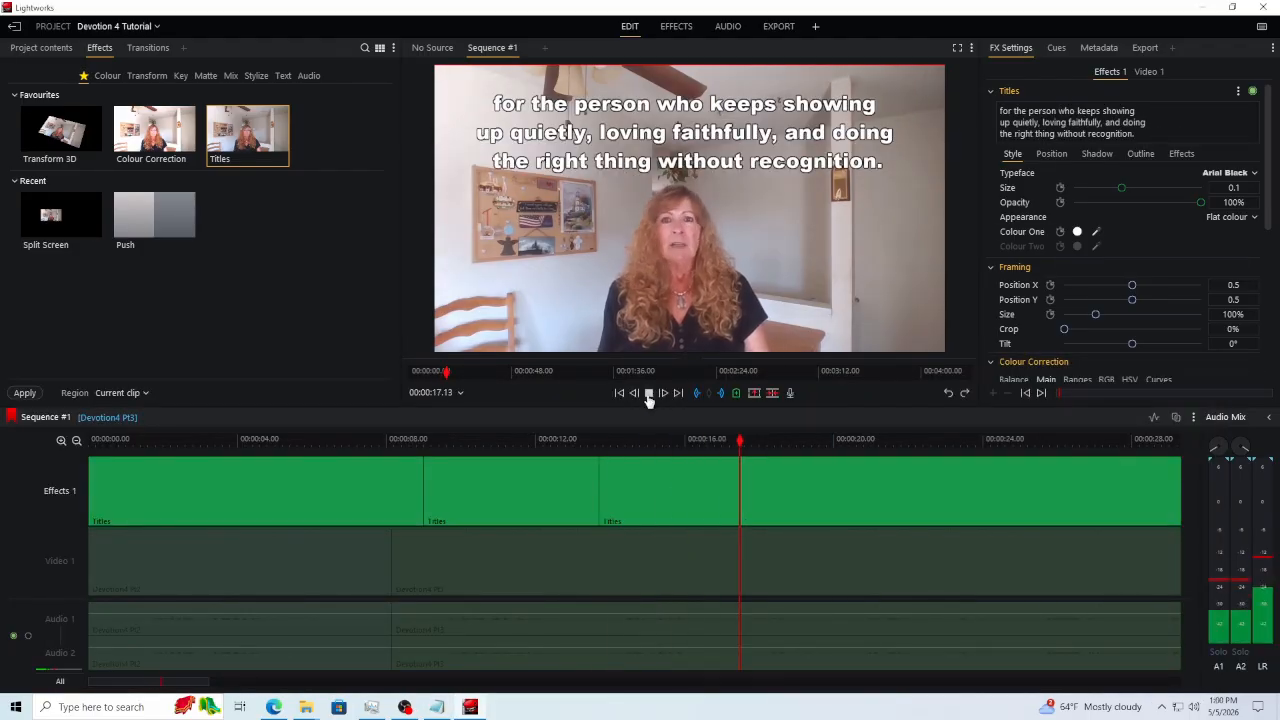
{"action": "left_click", "coordinate": [648, 393]}
{"action": "left_click", "coordinate": [887, 438]}
{"action": "left_click", "coordinate": [1042, 115]}
{"action": "key", "text": "ctrl+a"}
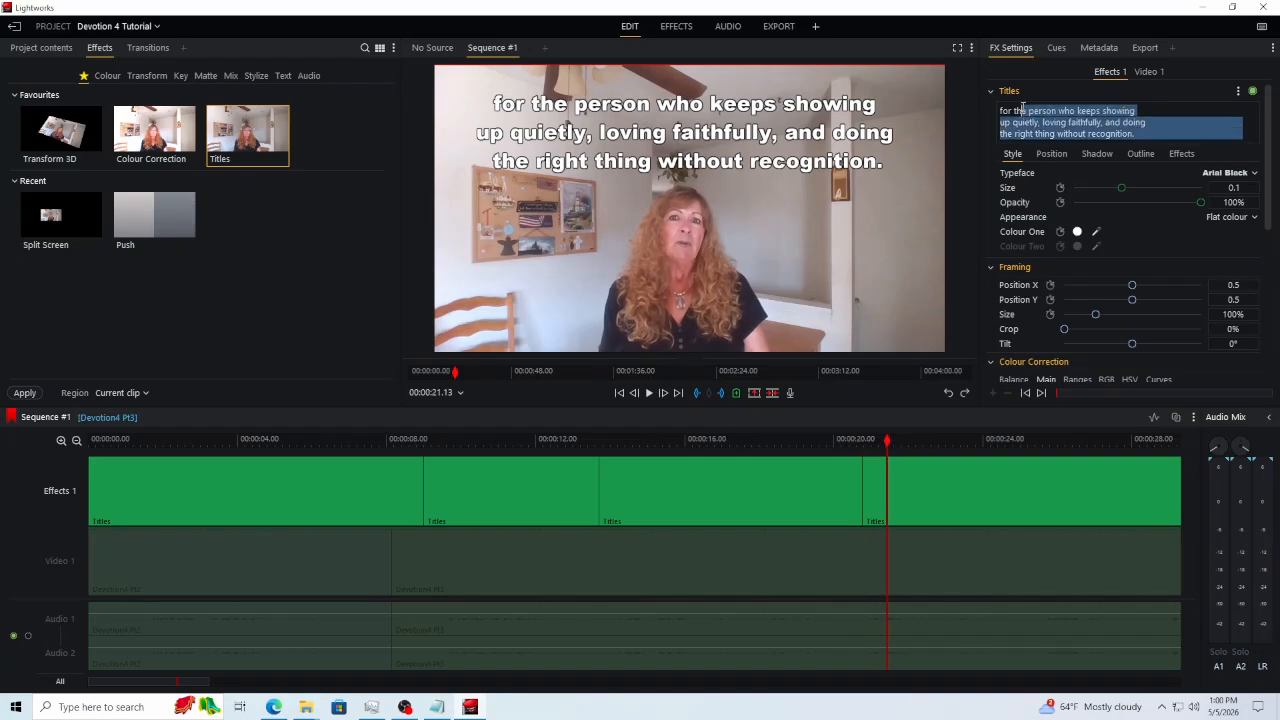
{"action": "key", "text": "Delete"}
Step: In the Notepad script, remove the used line and copy "If that's you, I want you to hear this clearly today: God sees what others don't."
{"action": "left_click", "coordinate": [437, 707]}
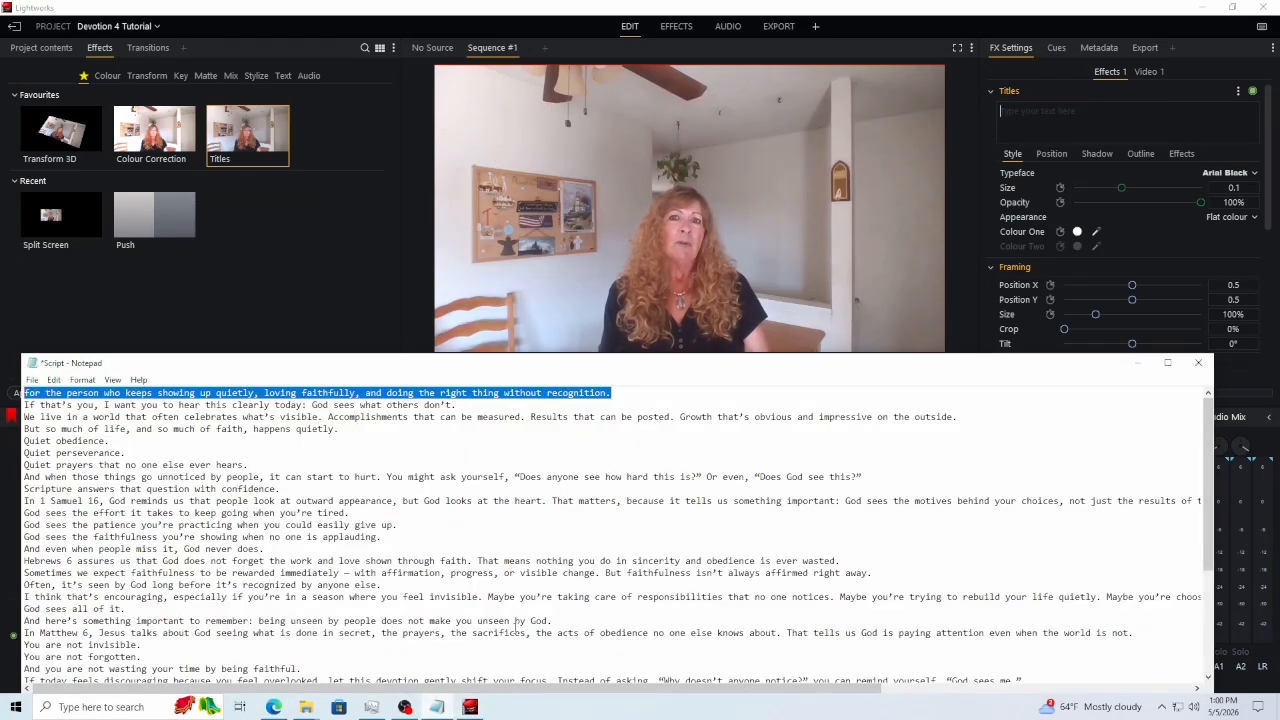
{"action": "key", "text": "ctrl+x"}
{"action": "left_click_drag", "start_coordinate": [485, 394], "coordinate": [26, 393]}
{"action": "right_click", "coordinate": [58, 394]}
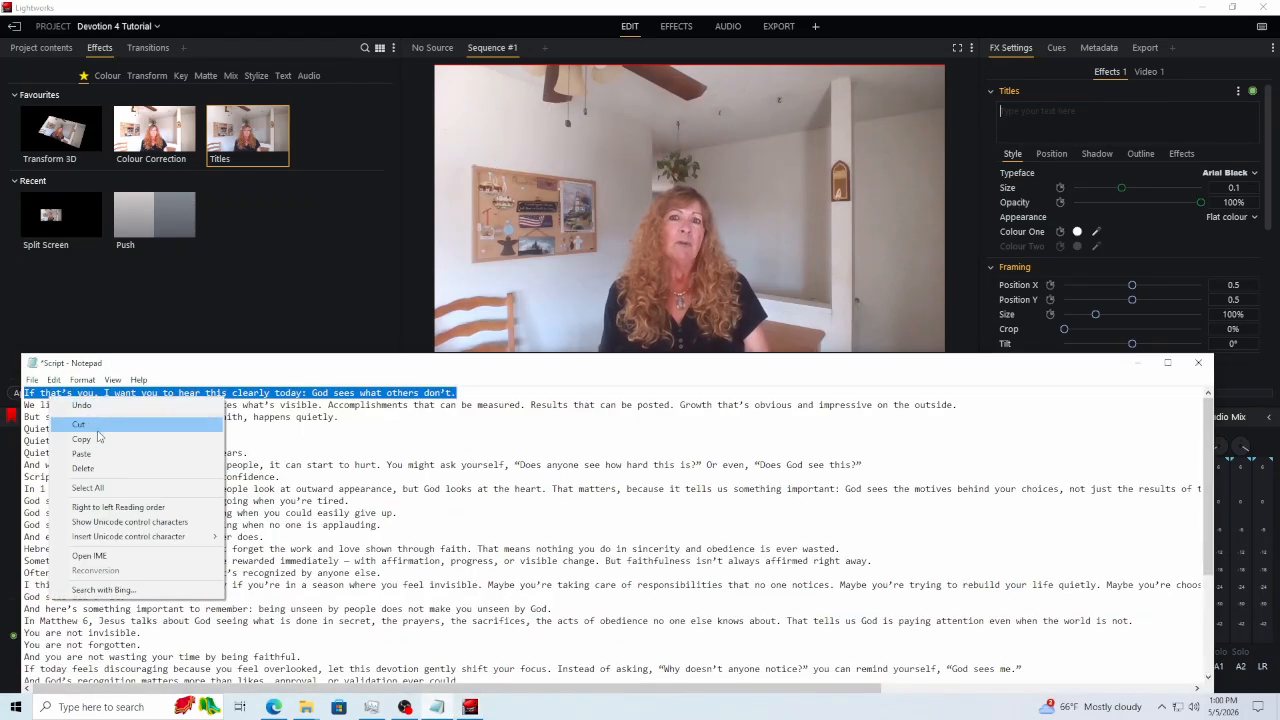
{"action": "left_click", "coordinate": [100, 437]}
Step: Paste the copied sentence into the fourth title in Lightworks, breaking it into three lines after "hear" and "God sees"
{"action": "left_click", "coordinate": [1071, 119]}
{"action": "key", "text": "ctrl+v"}
{"action": "key", "text": "Return"}
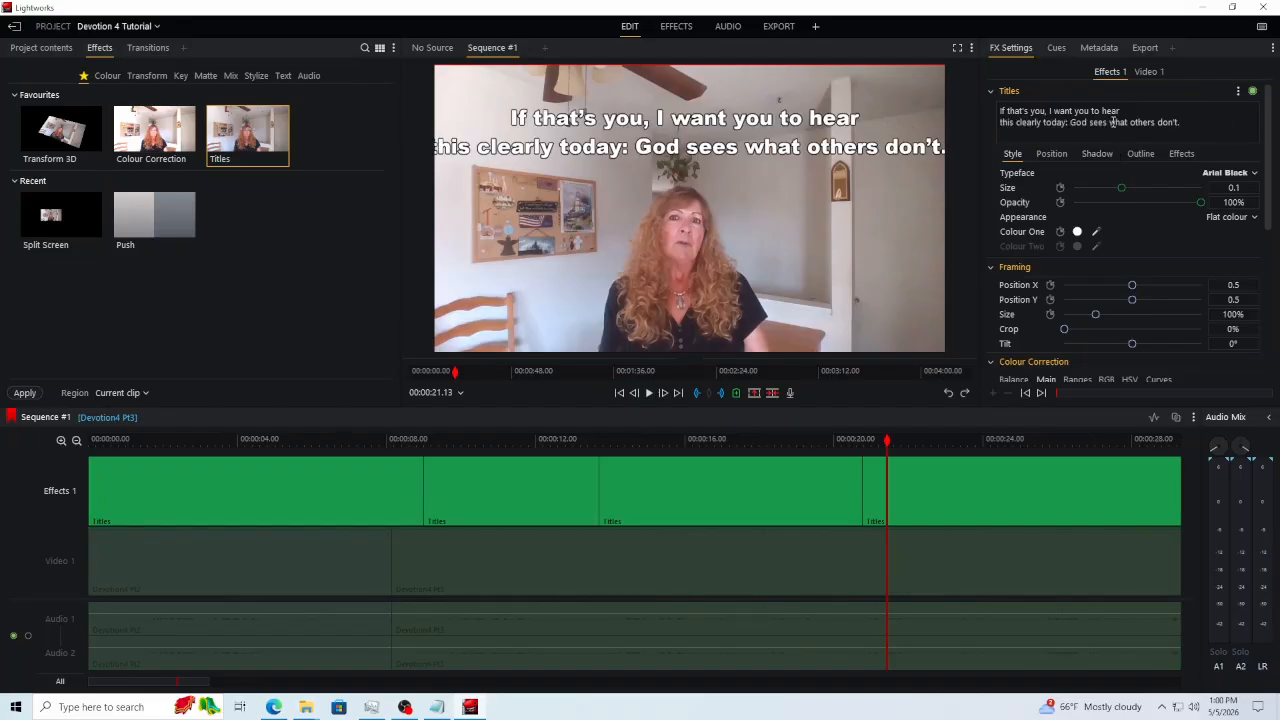
{"action": "left_click", "coordinate": [1111, 122]}
{"action": "key", "text": "Return"}
Step: Play to the end of the "what others don't" sentence, cut the Titles effect there, and clear the fifth segment's text
{"action": "left_click", "coordinate": [649, 394]}
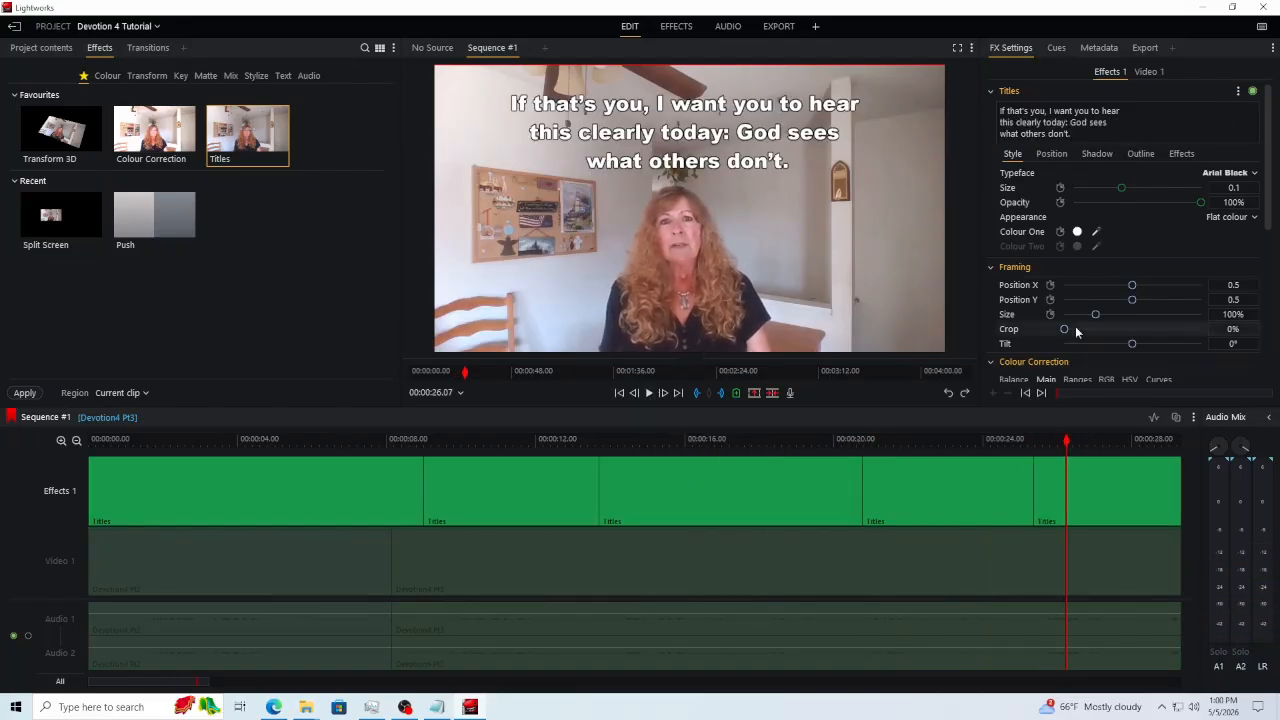
{"action": "left_click", "coordinate": [1075, 122]}
{"action": "key", "text": "ctrl+a"}
{"action": "key", "text": "Delete"}
Step: Delete the used script line and transfer "We live in a world that often celebrates what's visible." to the fifth title, with a line break after "often"
{"action": "left_click", "coordinate": [437, 707]}
{"action": "key", "text": "Delete"}
{"action": "key", "text": "Delete"}
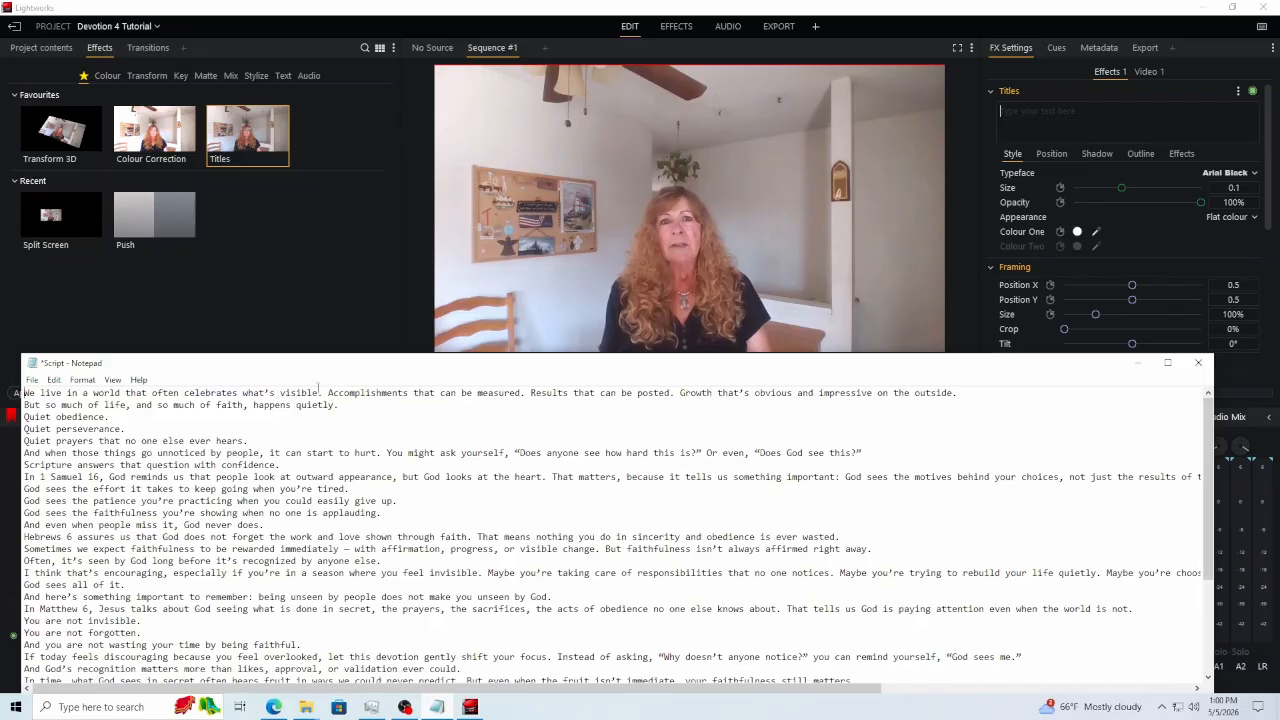
{"action": "left_click_drag", "start_coordinate": [323, 393], "coordinate": [24, 393]}
{"action": "key", "text": "ctrl+c"}
{"action": "left_click", "coordinate": [1100, 118]}
{"action": "key", "text": "ctrl+v"}
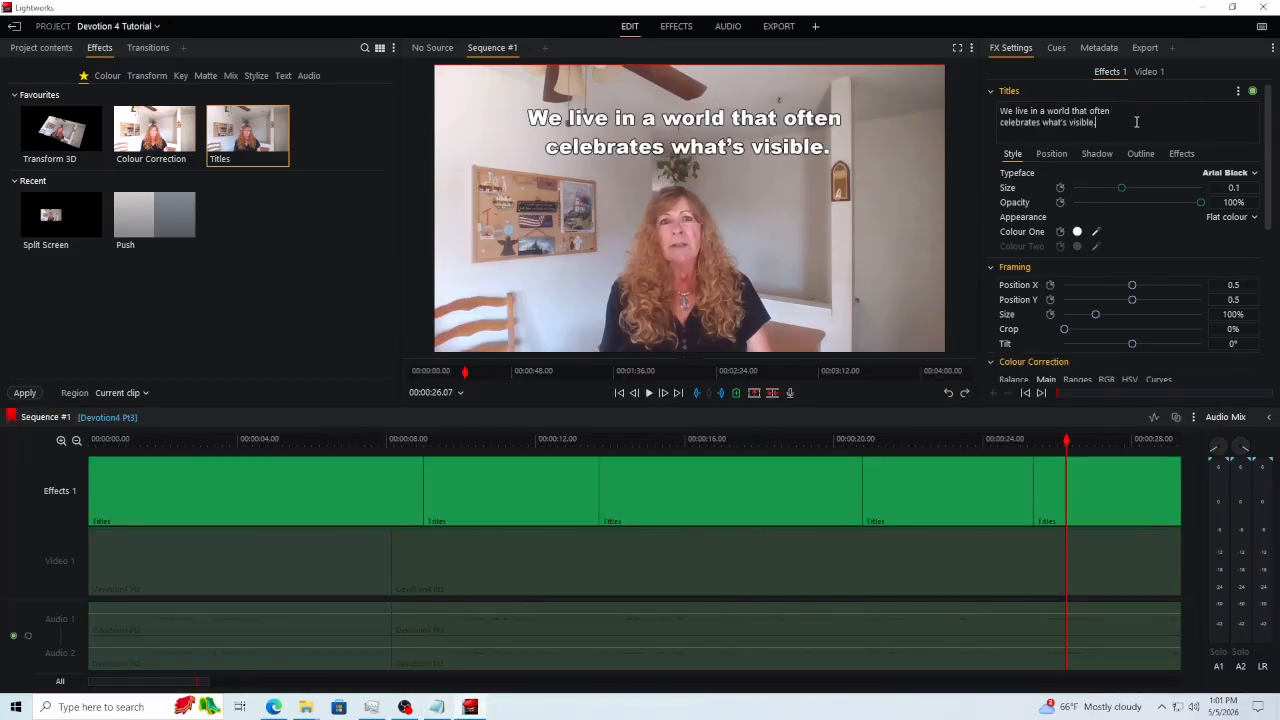
Step: Play to the end of the "celebrates what's visible" sentence, cut the Titles effect at 00:00:28.17, and clear the new segment's text
{"action": "left_click", "coordinate": [649, 393]}
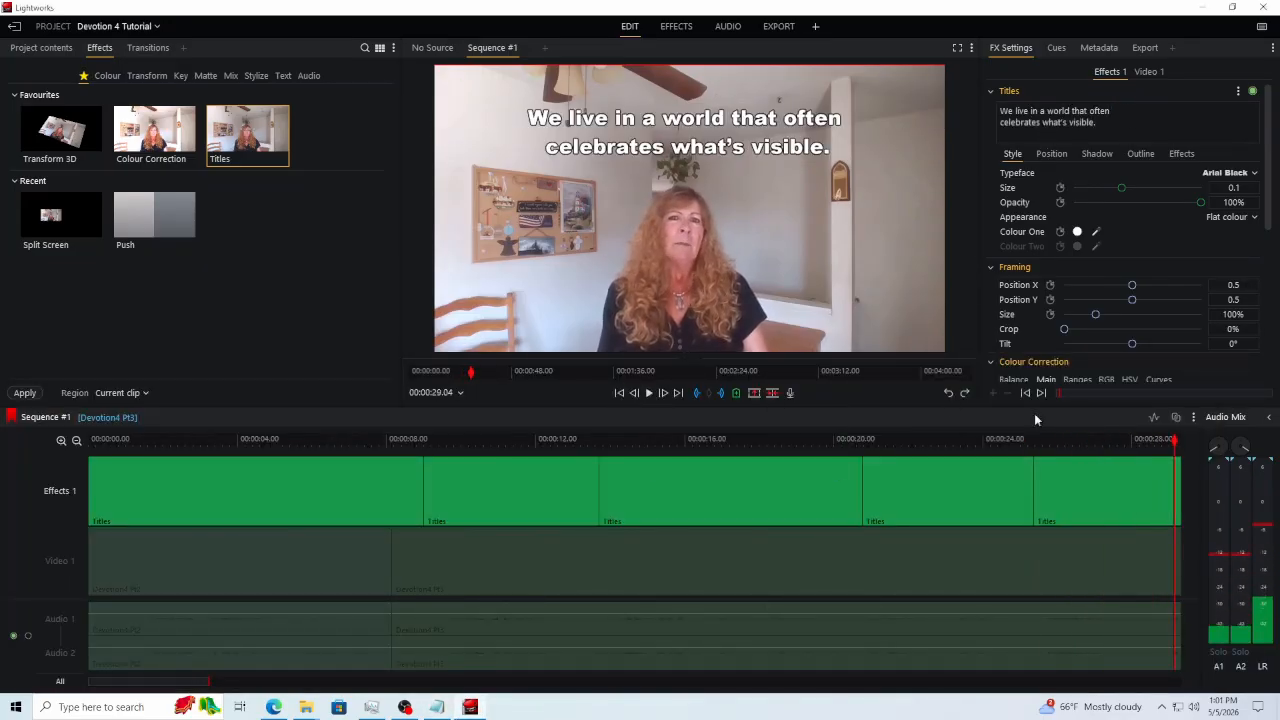
{"action": "left_click", "coordinate": [1155, 443]}
{"action": "key", "text": "ctrl+a"}
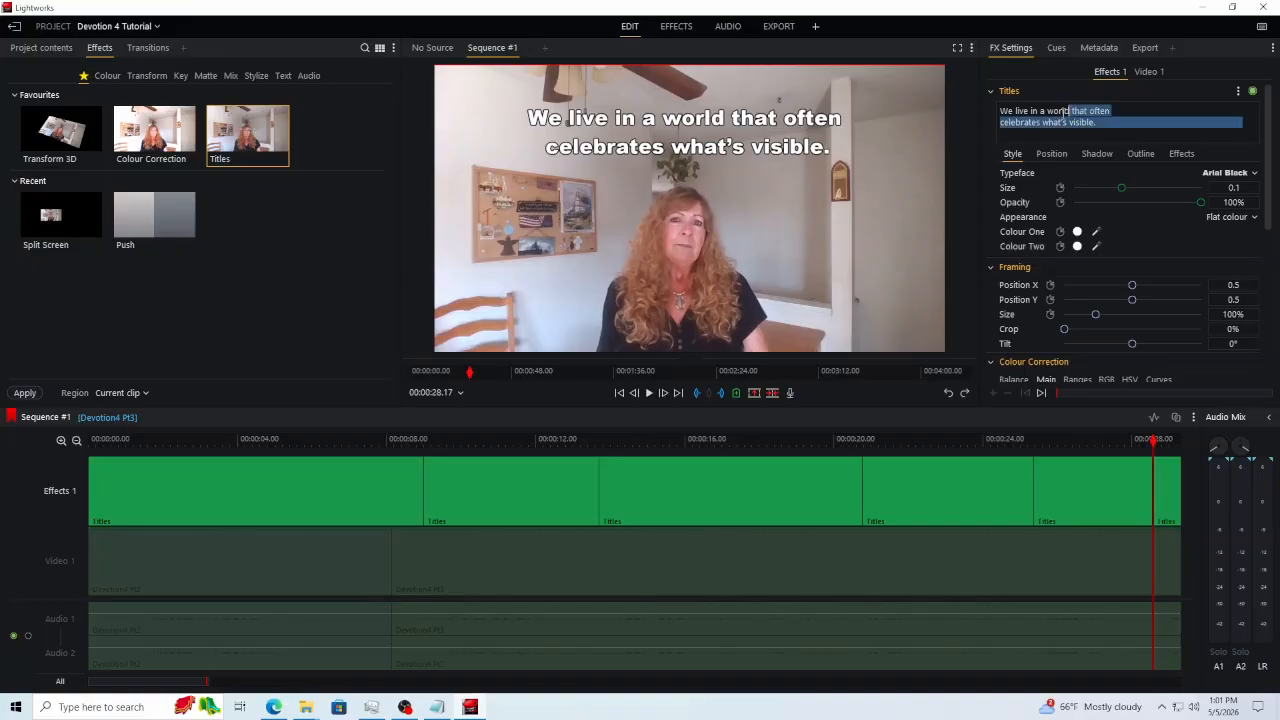
{"action": "key", "text": "Delete"}
Step: In the Notepad script, remove the used sentence and copy "Accomplishments that can be measured. Results that can be posted."
{"action": "left_click", "coordinate": [440, 708]}
{"action": "key", "text": "ctrl+x"}
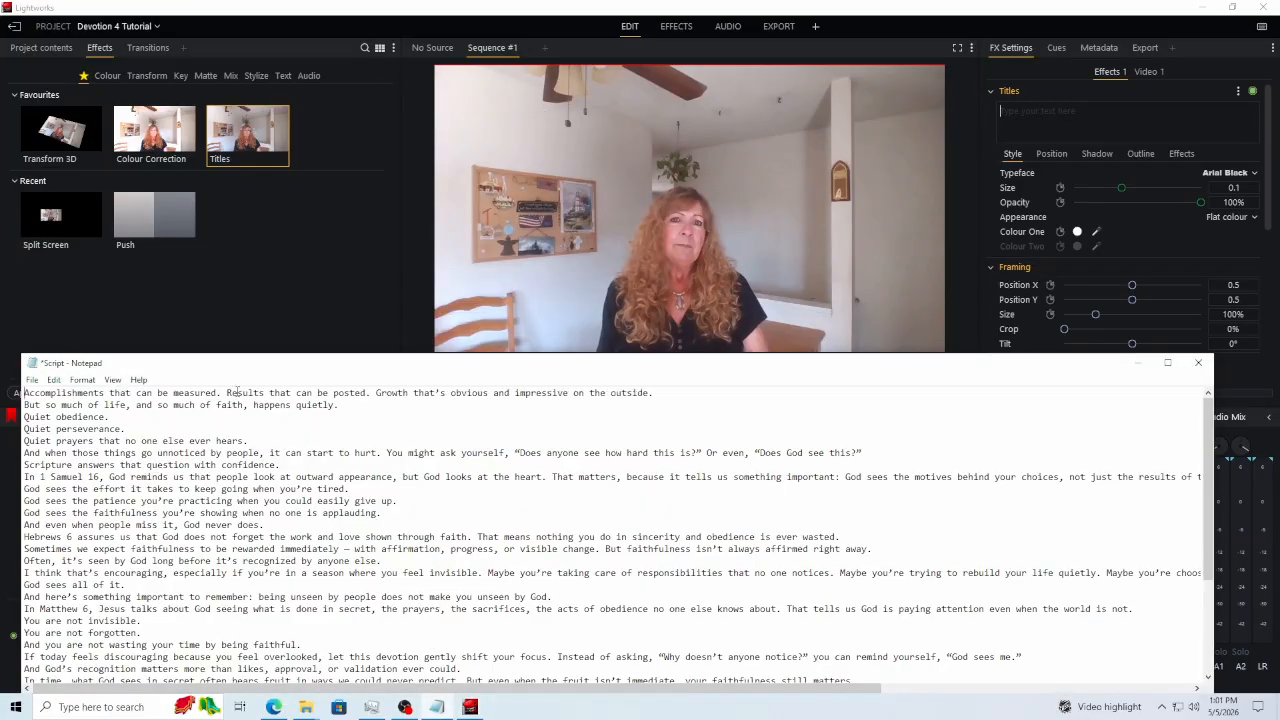
{"action": "left_click_drag", "start_coordinate": [372, 393], "coordinate": [29, 394]}
{"action": "left_click", "coordinate": [369, 393]}
{"action": "left_click_drag", "start_coordinate": [370, 393], "coordinate": [33, 393]}
{"action": "right_click", "coordinate": [40, 394]}
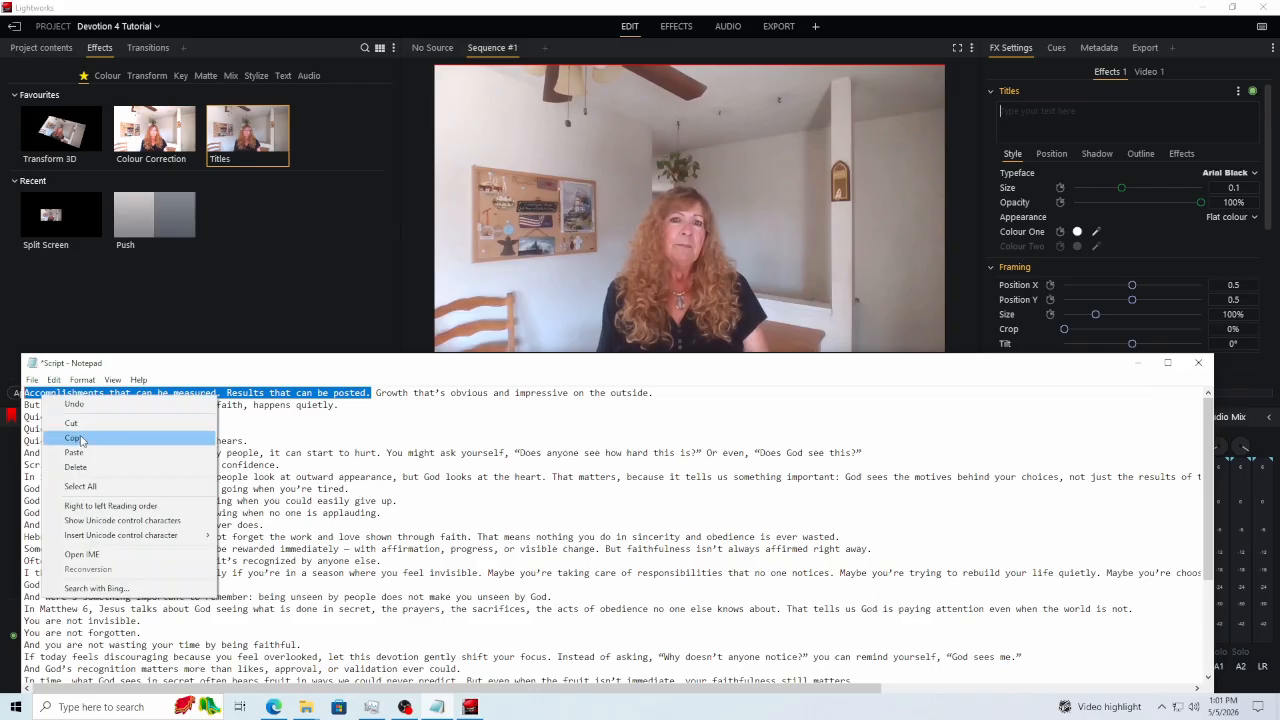
{"action": "left_click", "coordinate": [82, 441]}
Step: Paste the copied sentences into the Titles segment after 00:00:28.17 in Lightworks, with a line break after "that can be"
{"action": "left_click", "coordinate": [1061, 112]}
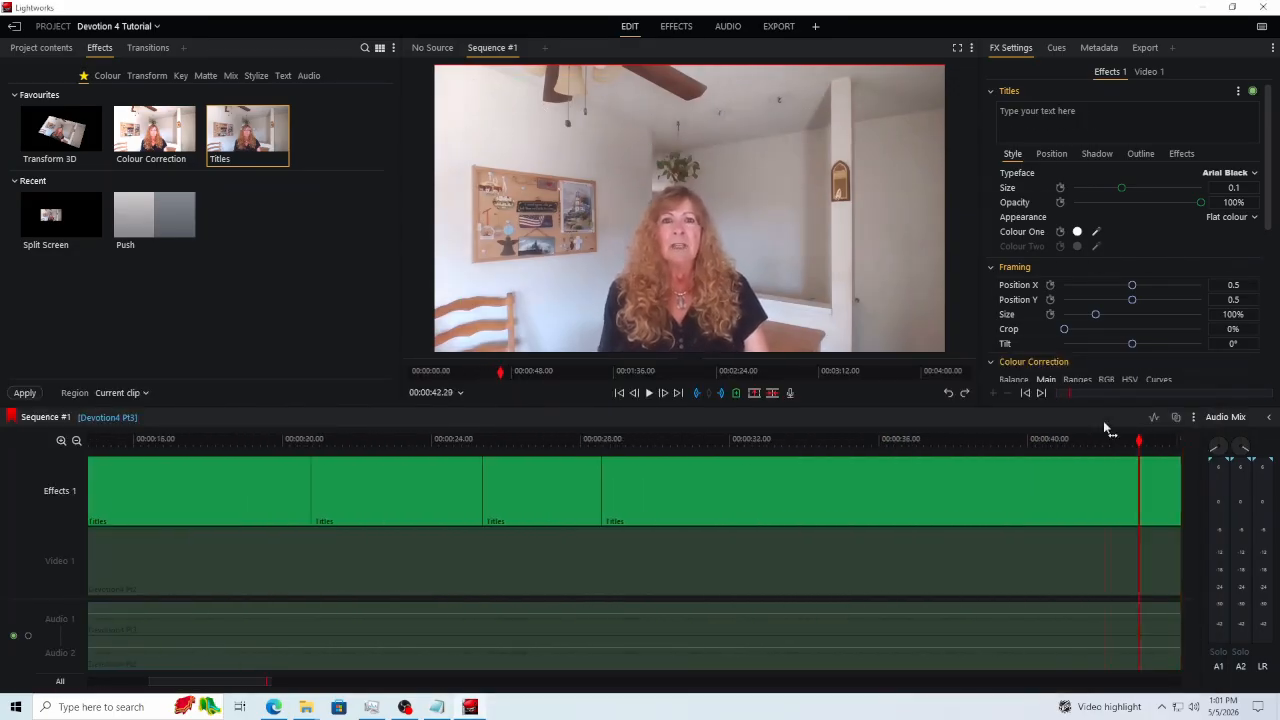
{"action": "left_click", "coordinate": [649, 393]}
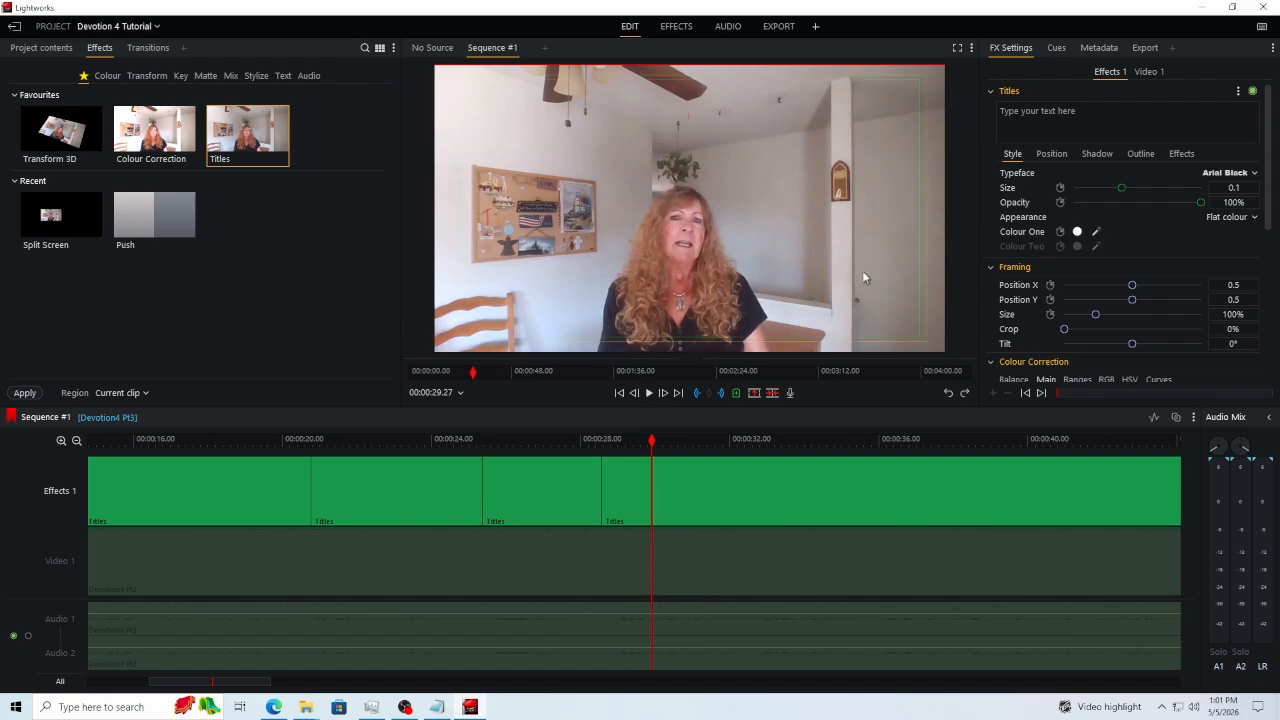
{"action": "key", "text": "ctrl+v"}
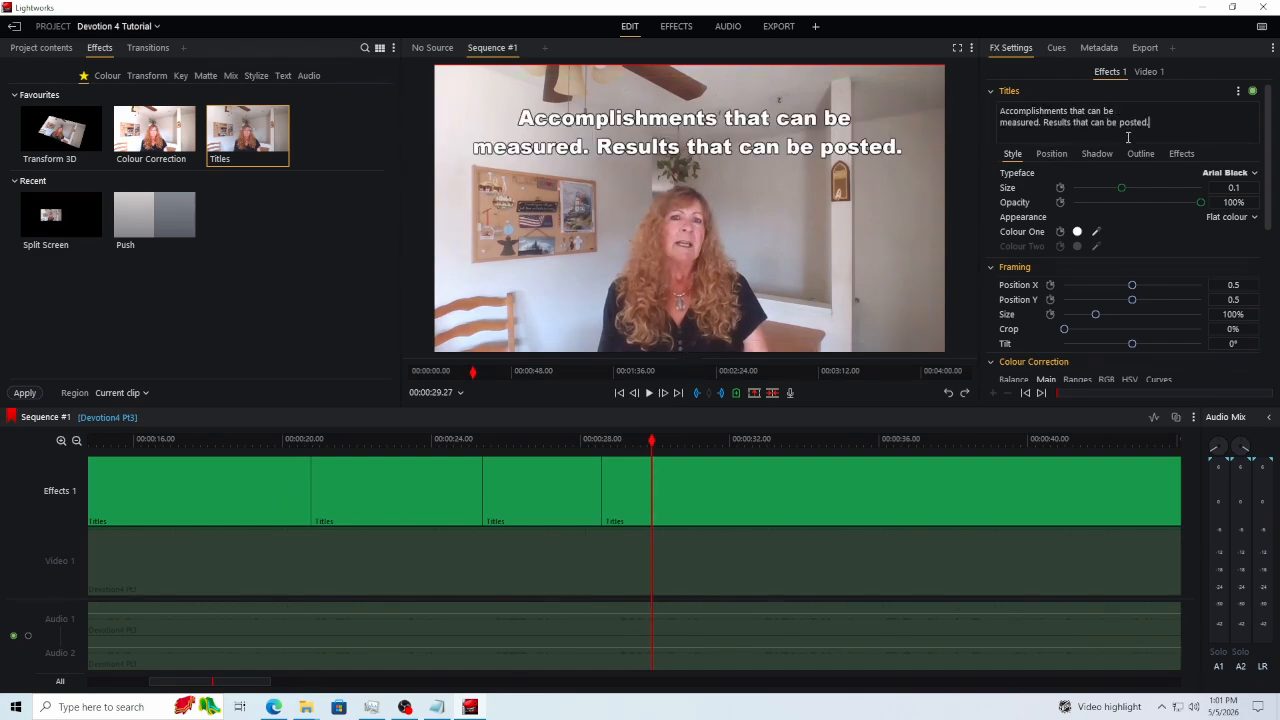
Step: Keep cutting the Titles effect at sentence ends, adding titles for "But so much of life, ... happens quietly." and the three "Quiet ..." script lines
{"action": "left_click", "coordinate": [649, 393]}
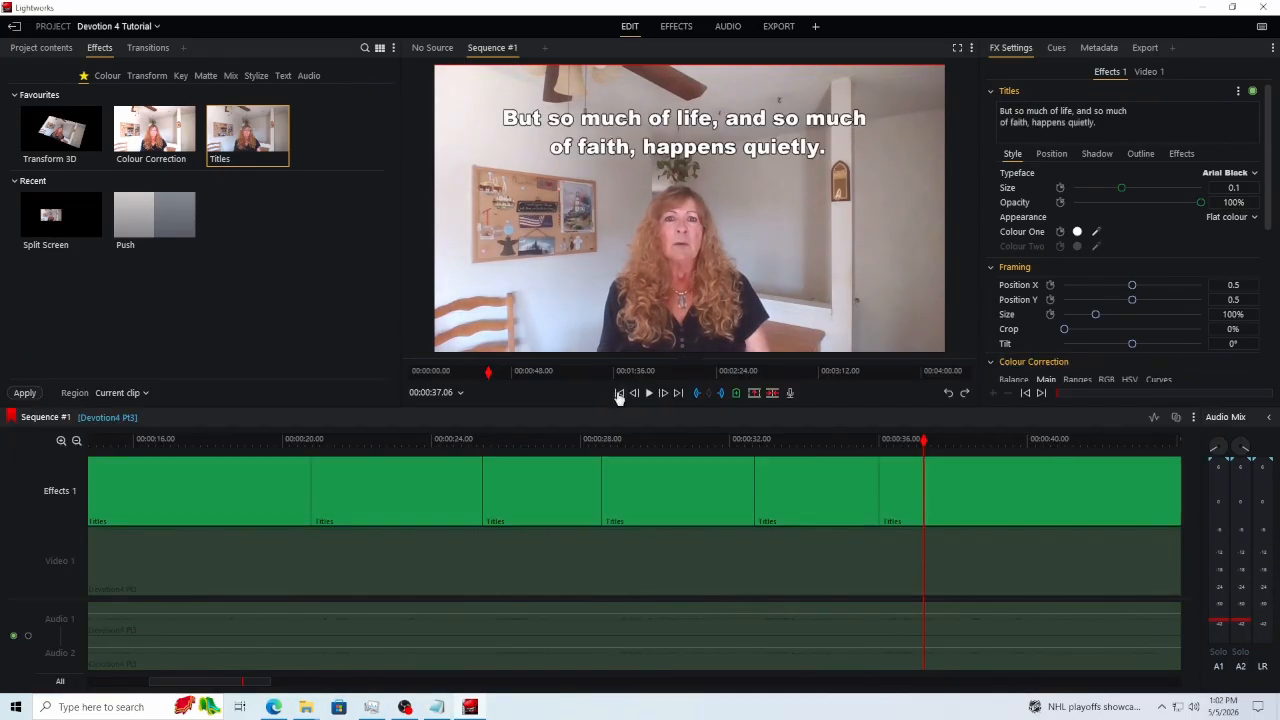
{"action": "triple_click", "coordinate": [1005, 110]}
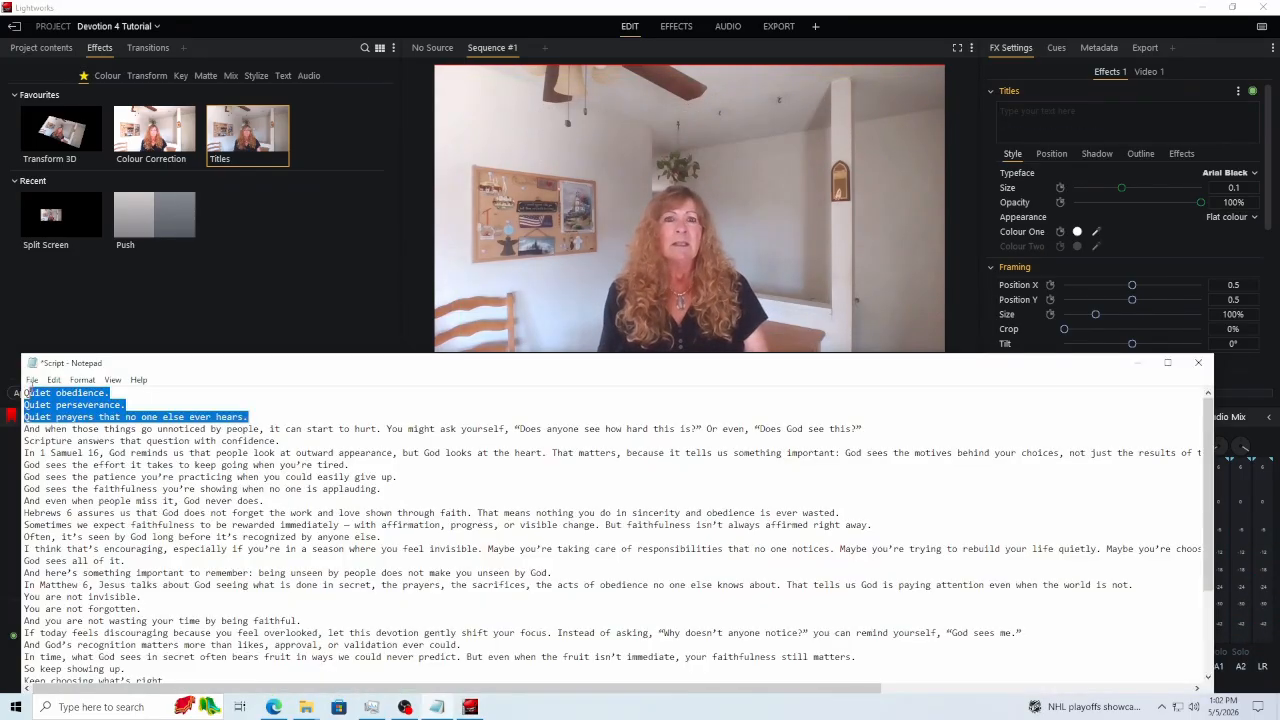
{"action": "key", "text": "ctrl+v"}
Step: Transfer "You might ask yourself, ... Does God see this?" and "Scripture answers that question with confidence." from the script to separate titles
{"action": "left_click", "coordinate": [437, 707]}
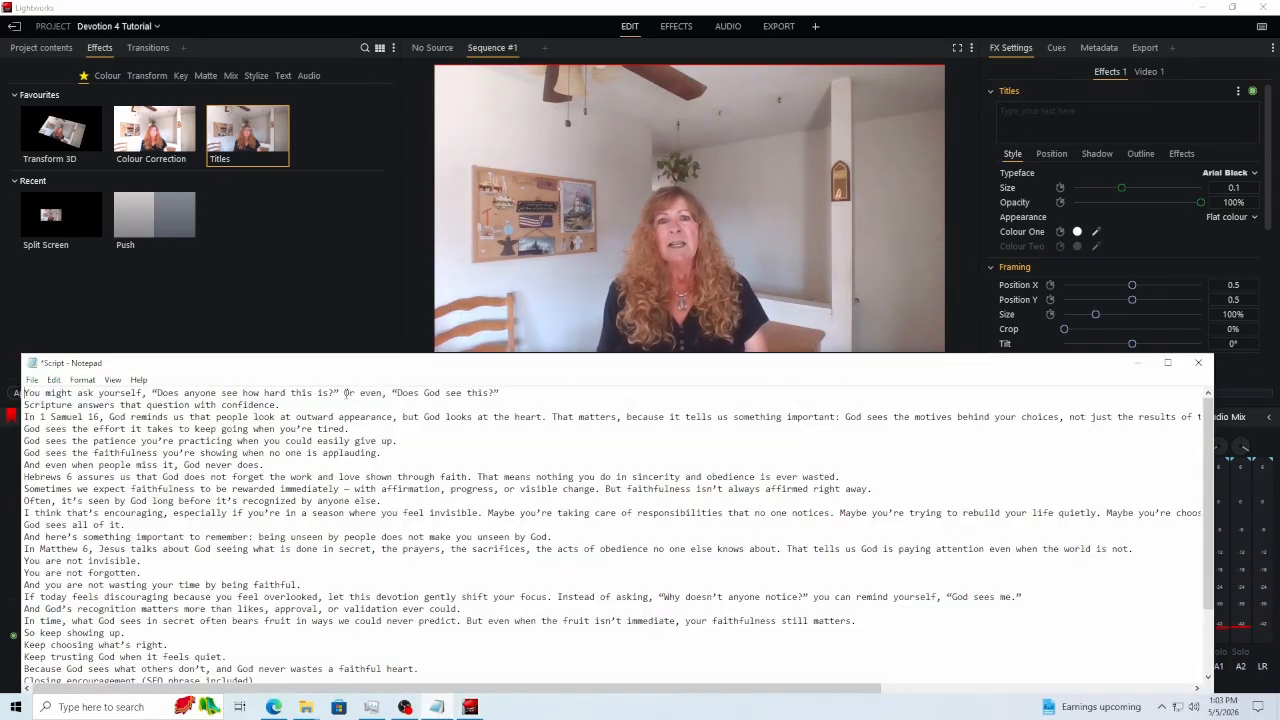
{"action": "left_click_drag", "start_coordinate": [24, 393], "coordinate": [498, 393]}
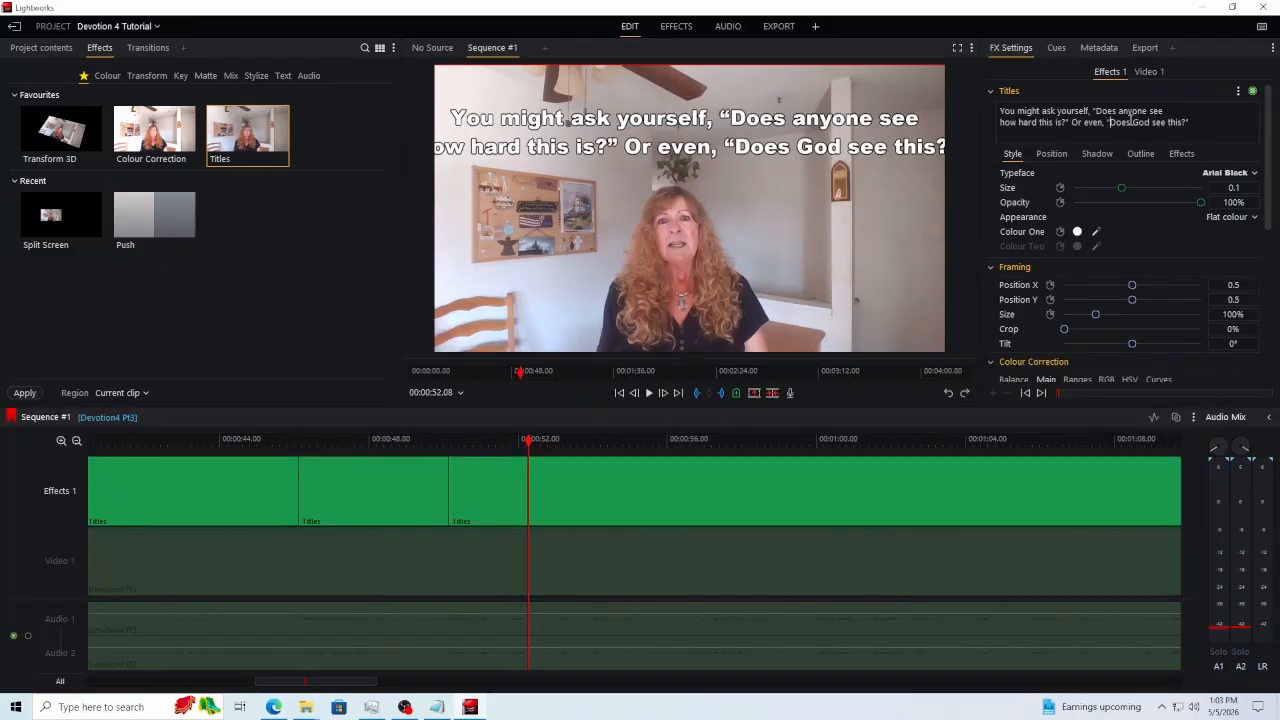
{"action": "left_click_drag", "start_coordinate": [280, 393], "coordinate": [3, 377]}
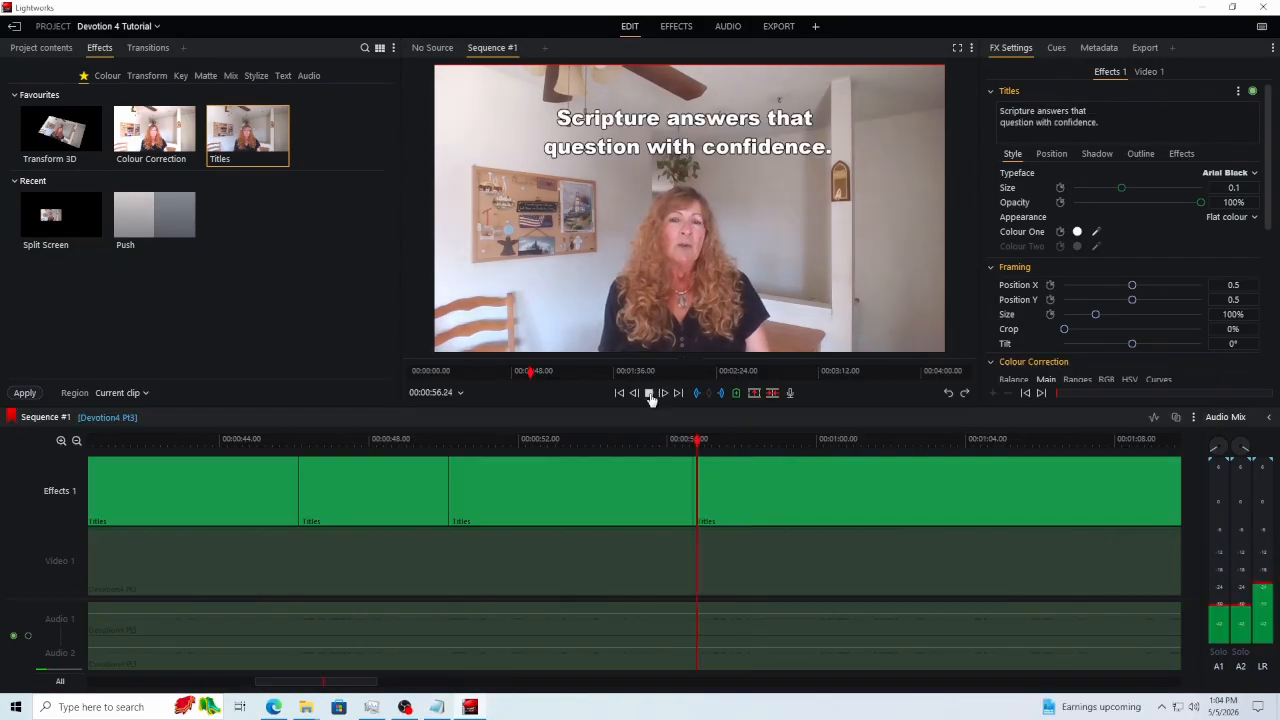
Step: Add titles for "In 1 Samuel 16, ... at the heart." and "God sees the motives ... of them.", cutting the Titles effect after each sentence
{"action": "key", "text": "ctrl+v"}
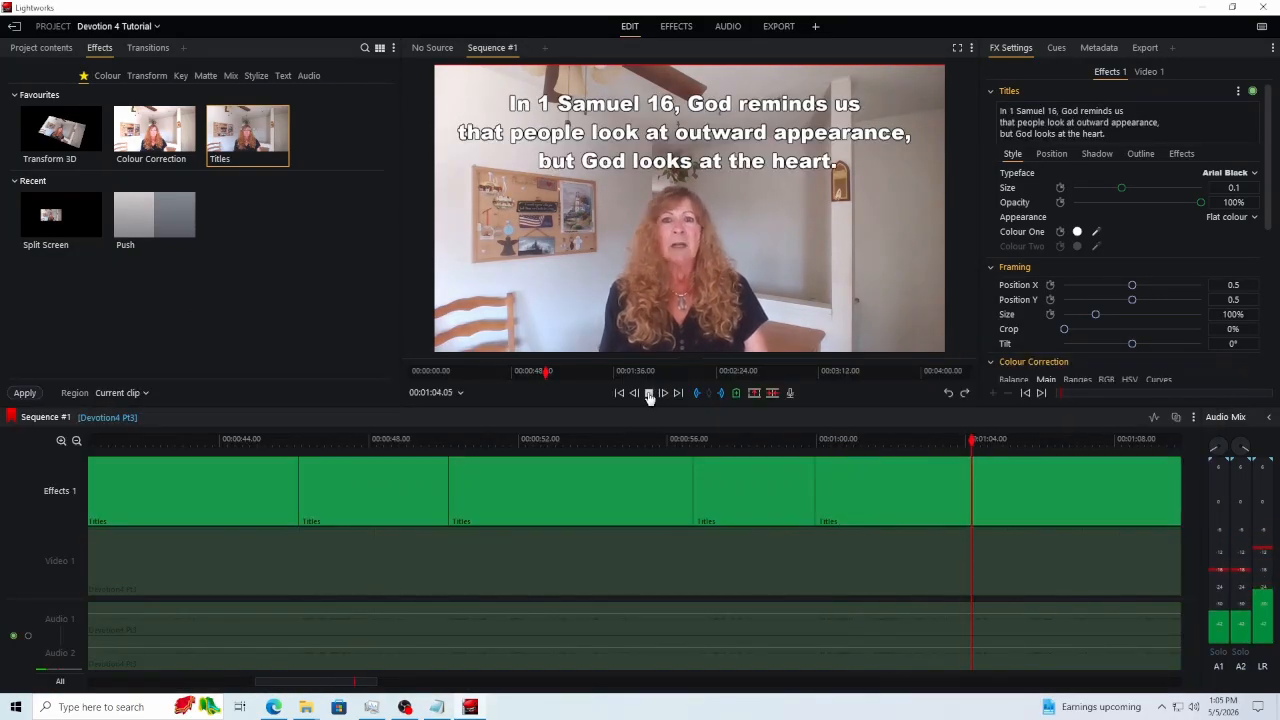
{"action": "key", "text": "ctrl+v"}
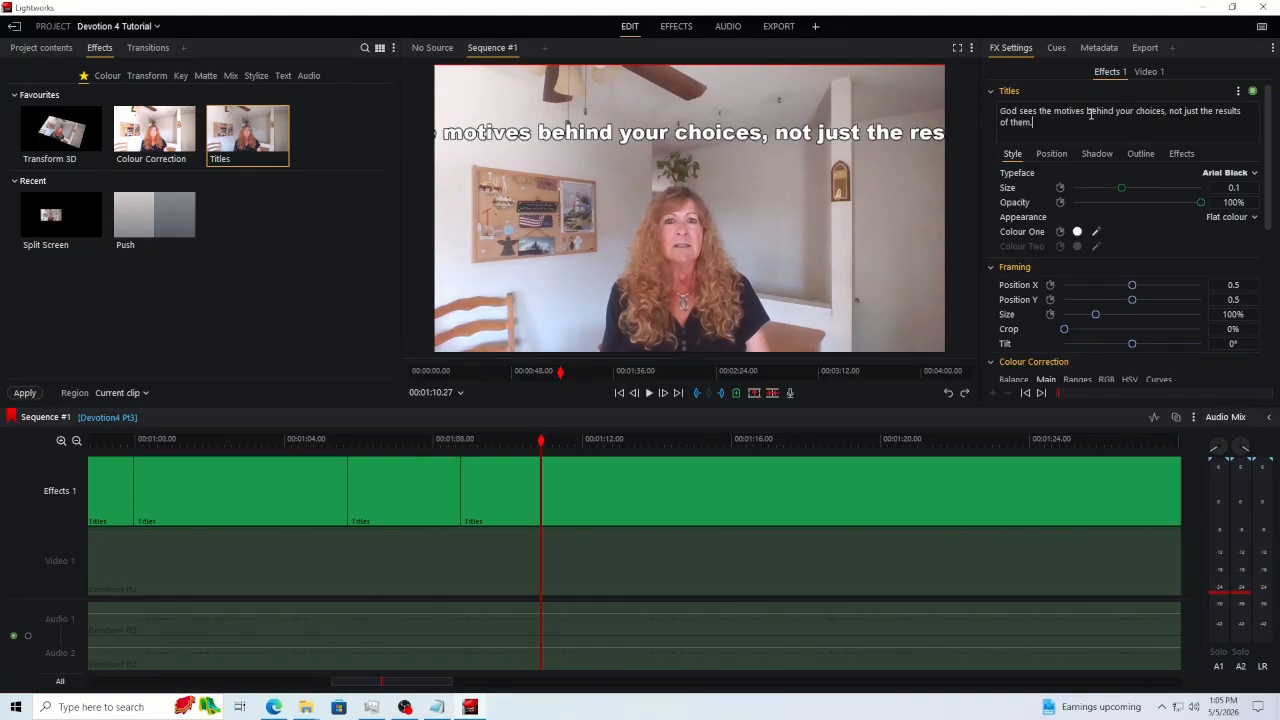
{"action": "left_click", "coordinate": [648, 393]}
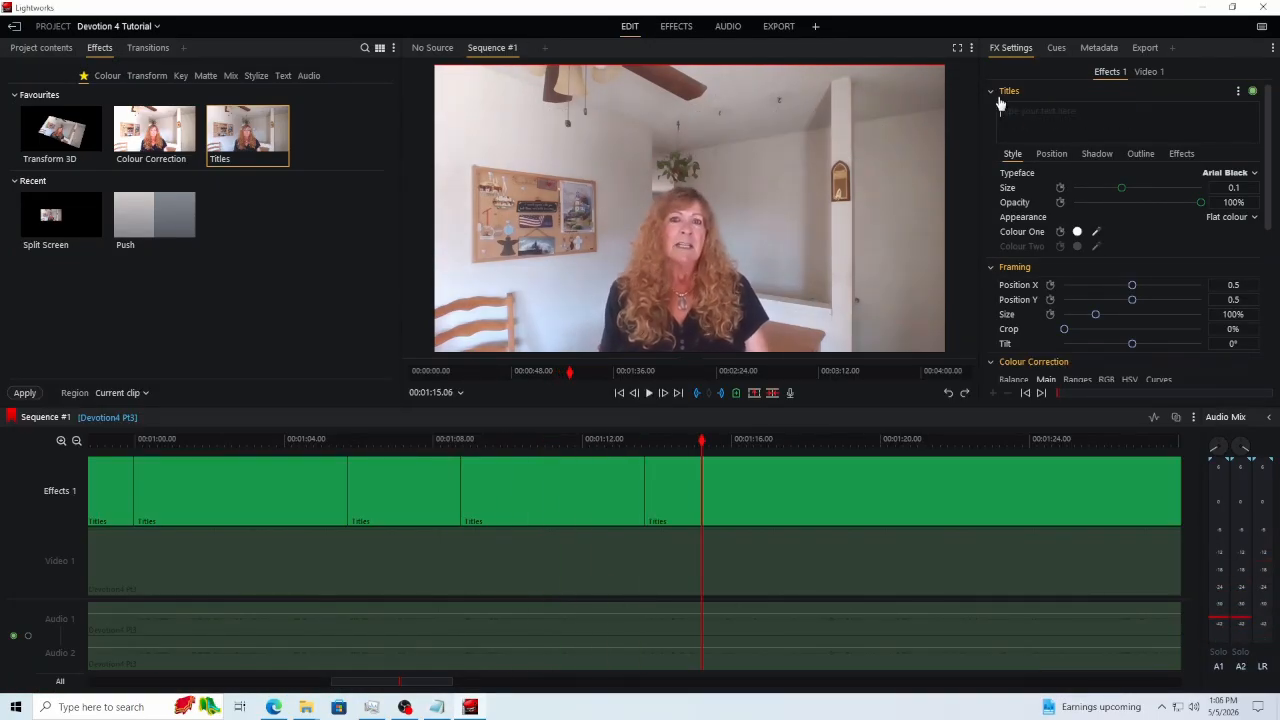
Step: Add titles for "God sees the patience ... give up." and "God sees the faithfulness ... applauding.", cutting the Titles effect at each sentence end
{"action": "key", "text": "ctrl+v"}
{"action": "key", "text": "ctrl+v"}
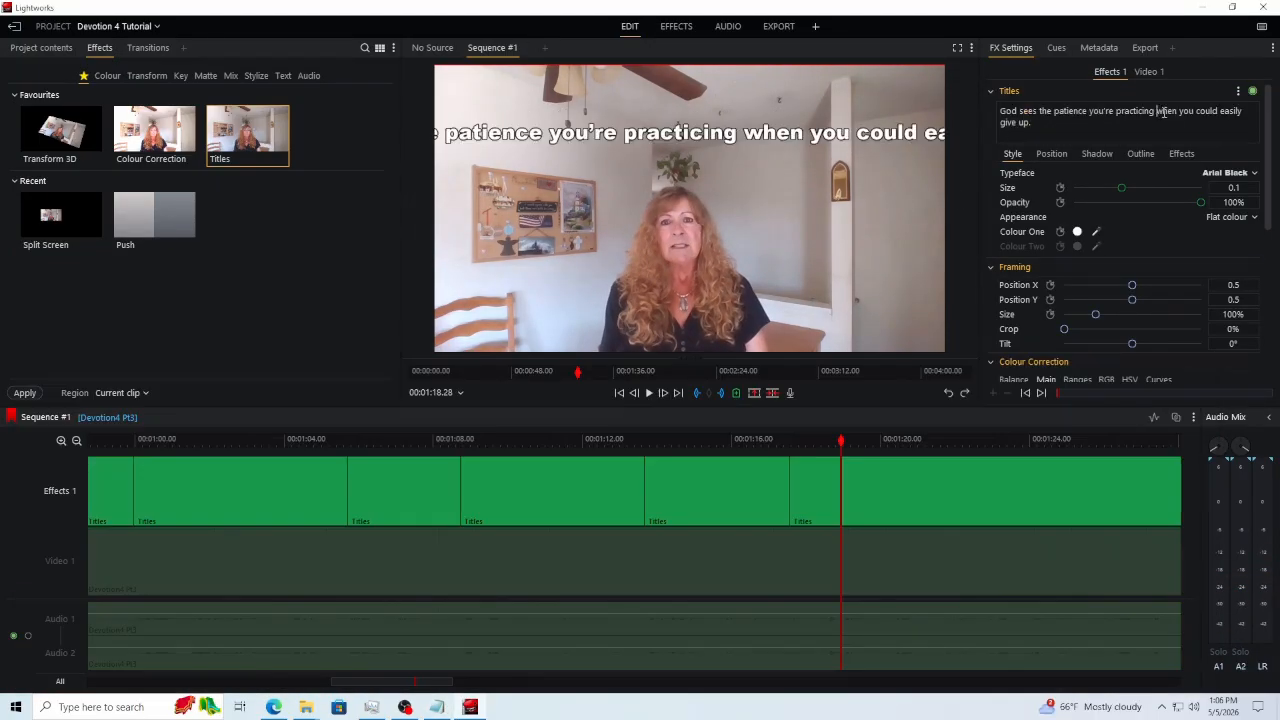
{"action": "key", "text": "ctrl+v"}
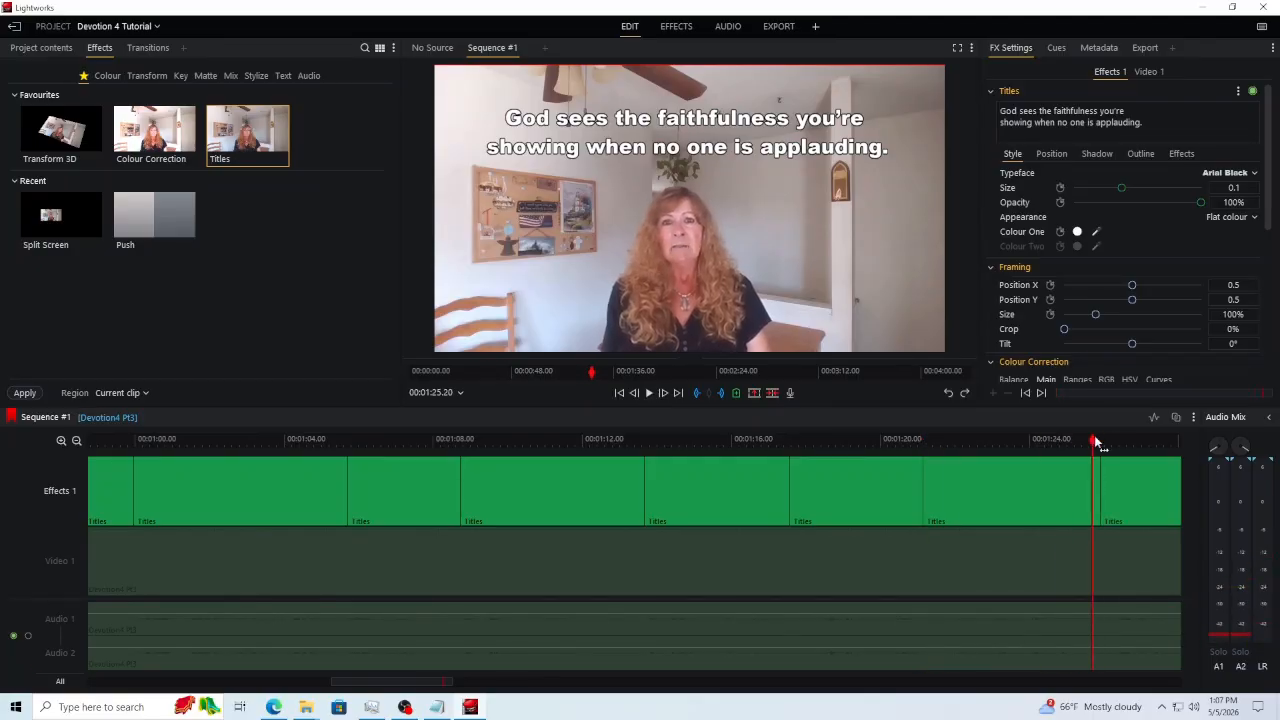
{"action": "key", "text": "ctrl+v"}
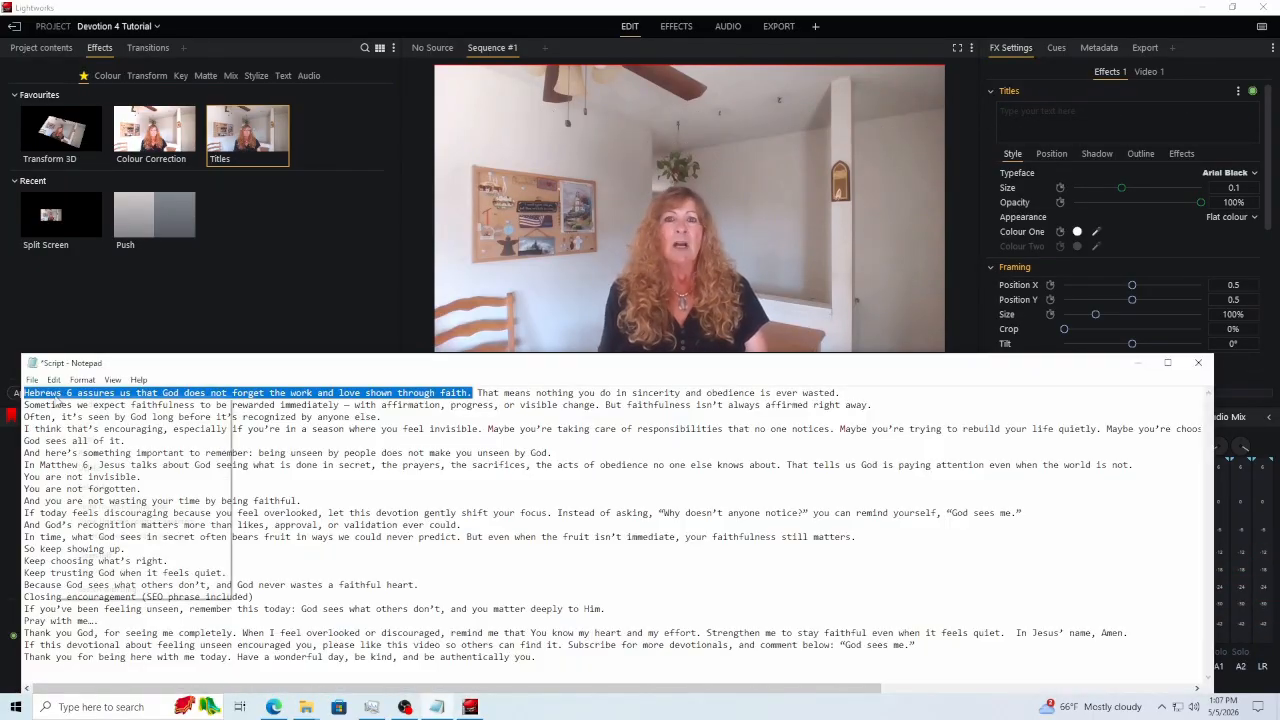
Step: Transfer "Hebrews 6 assures us ... through faith." and "That means nothing you do ... is ever wasted." from the script to separate titles
{"action": "key", "text": "ctrl+v"}
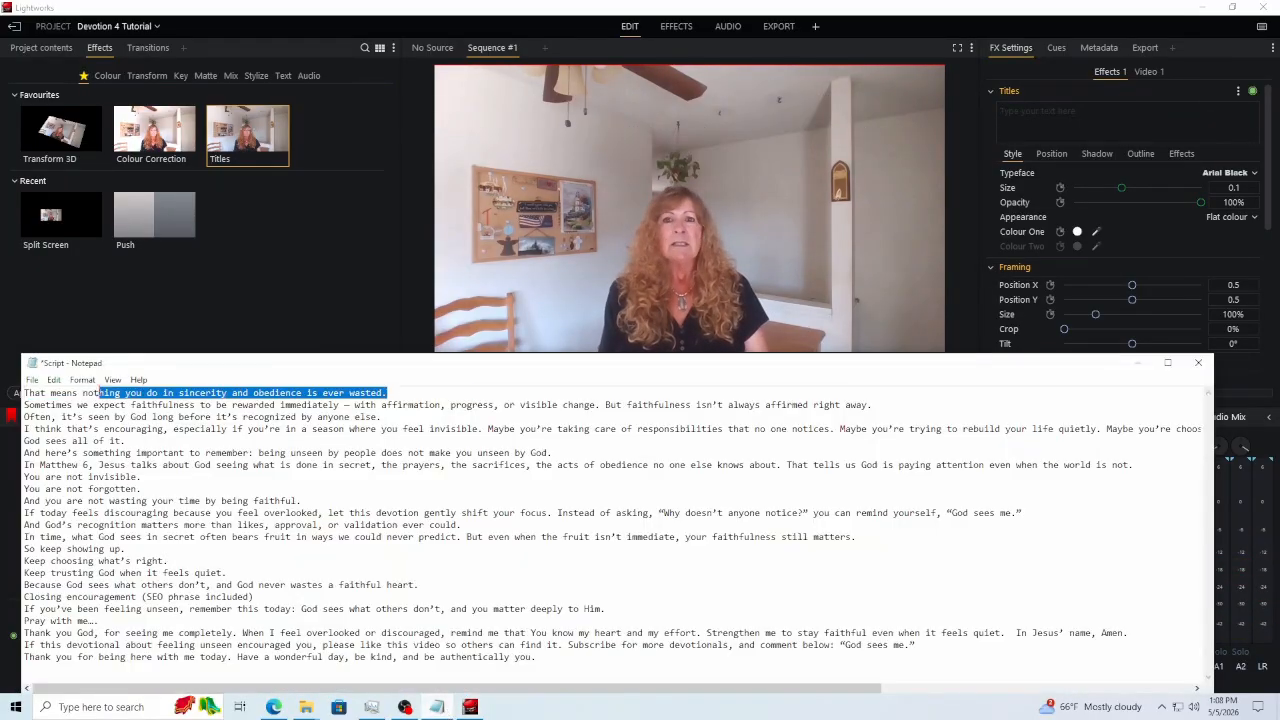
{"action": "key", "text": "ctrl+v"}
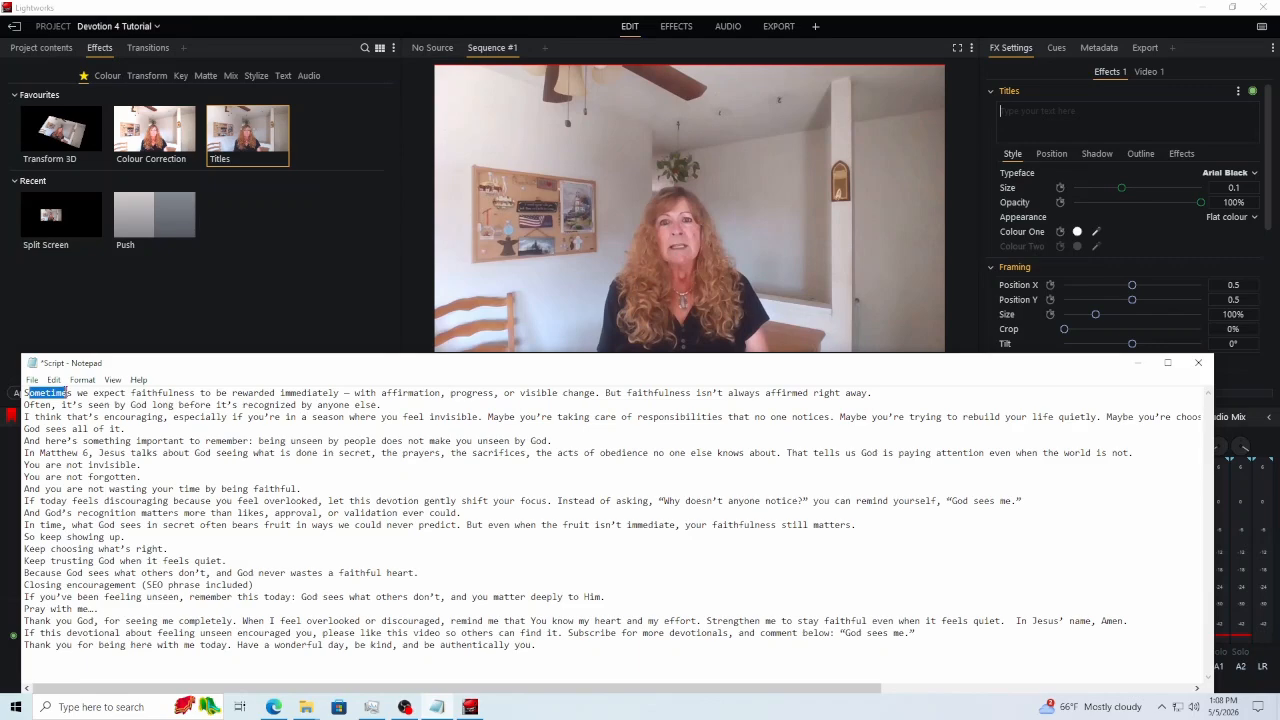
Step: Replace the script's dash after "immediately" with a comma and add titles for "Sometimes we expect ... immediately," and "with affirmation, progress, or visible change."
{"action": "key", "text": "ctrl+shift+Right"}
{"action": "key", "text": "ctrl+shift+Right"}
{"action": "key", "text": "ctrl+shift+Right"}
{"action": "key", "text": "ctrl+shift+Right"}
{"action": "key", "text": "ctrl+shift+Right"}
{"action": "key", "text": "ctrl+shift+Right"}
{"action": "key", "text": "ctrl+shift+Right"}
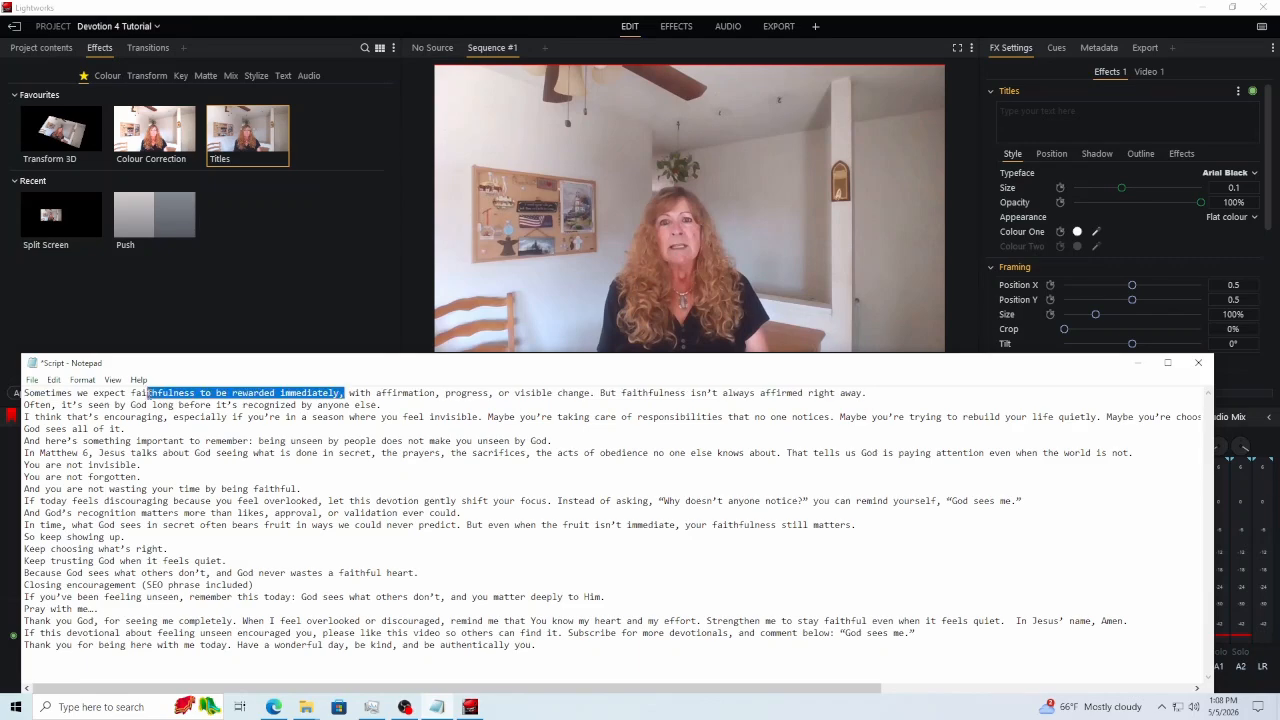
{"action": "key", "text": "ctrl+x"}
{"action": "key", "text": "ctrl+v"}
{"action": "key", "text": "ctrl+v"}
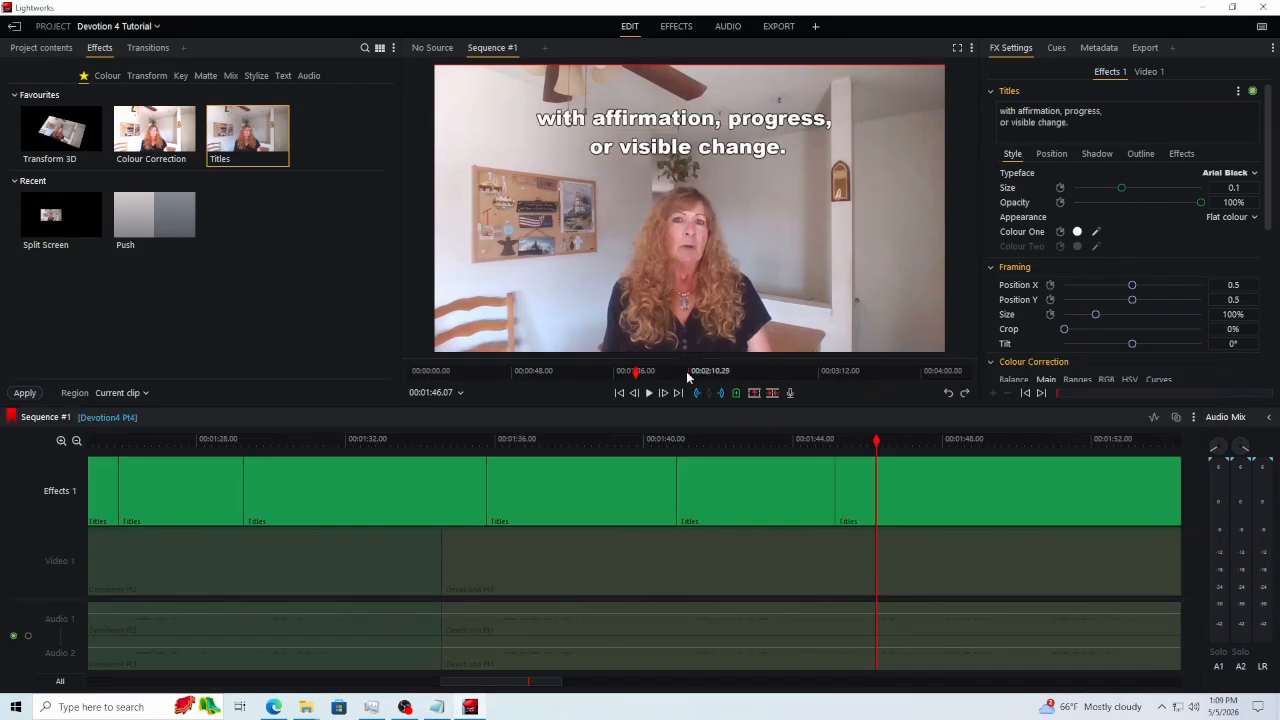
Step: Move "But faithfulness isn't always affirmed right away." and "Often, it's seen by God ... anyone else." from the script into separate titles
{"action": "key", "text": "ctrl+a"}
{"action": "key", "text": "ctrl+x"}
{"action": "key", "text": "ctrl+v"}
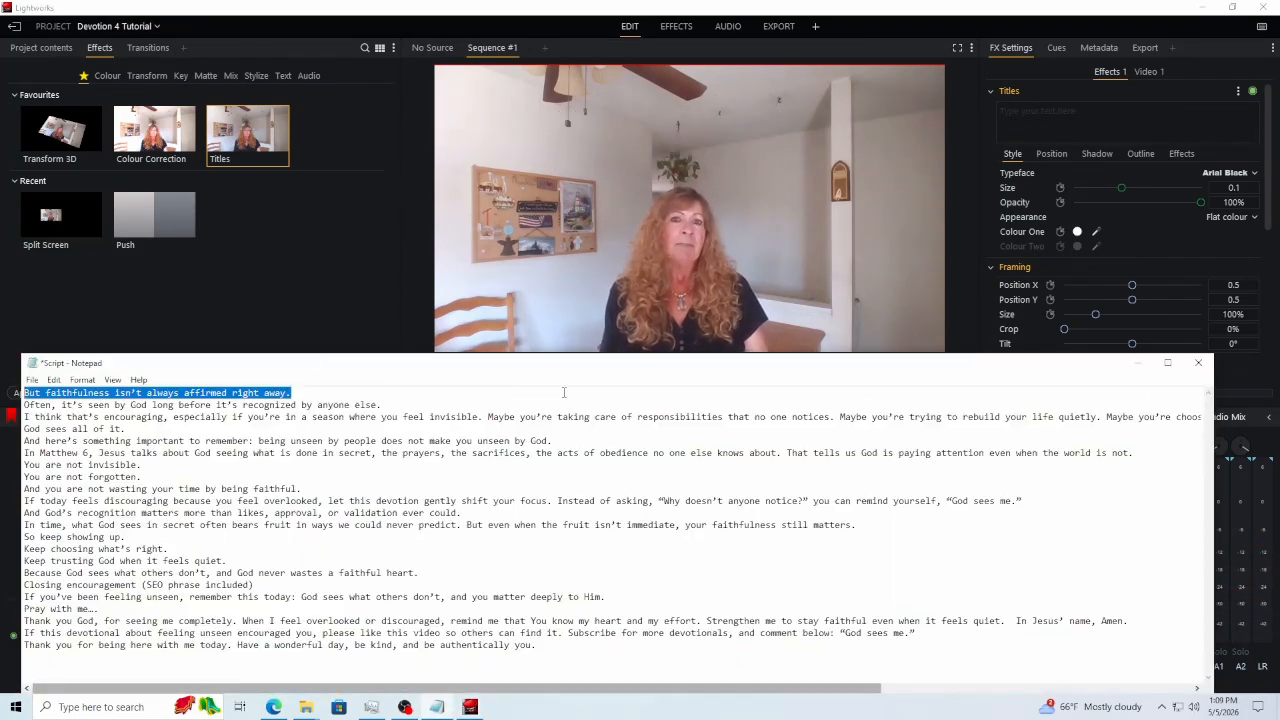
{"action": "key", "text": "ctrl+v"}
{"action": "left_click", "coordinate": [437, 707]}
{"action": "key", "text": "ctrl+x"}
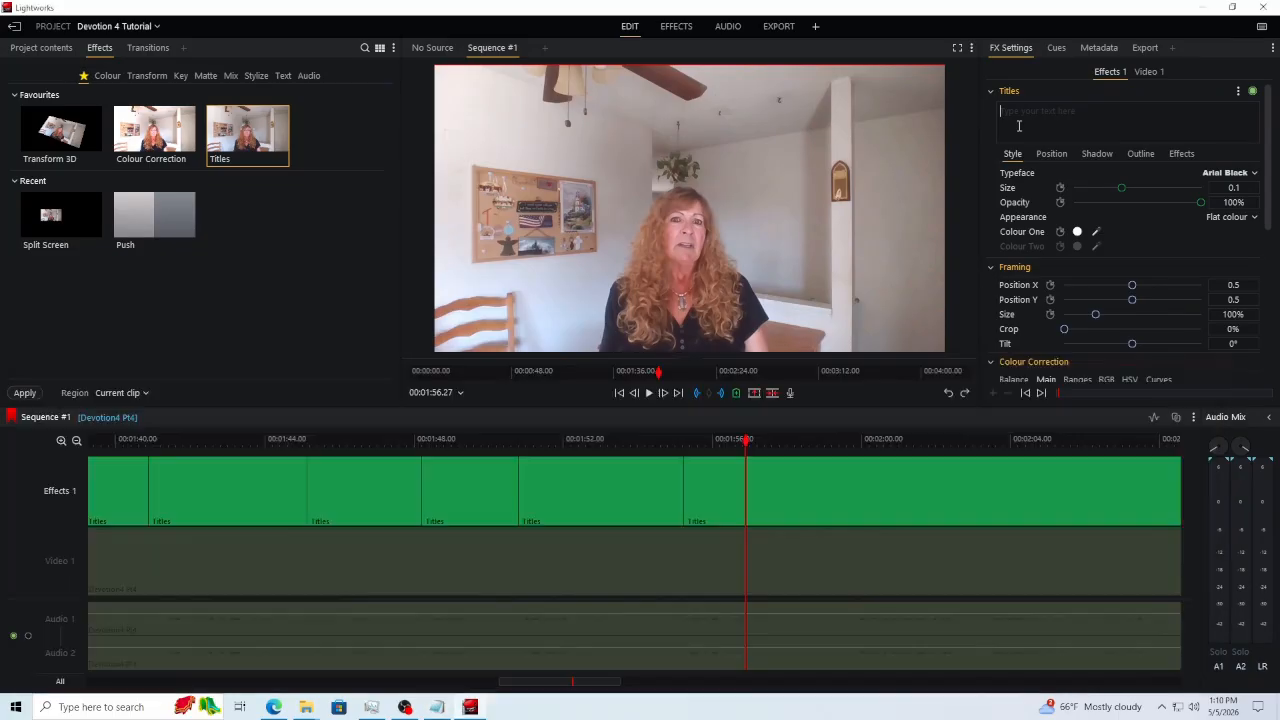
Step: Add titles for "I think that's encouraging, ..." and the "Maybe you're ..." sentences, cutting the Titles effect after each one
{"action": "key", "text": "ctrl+v"}
{"action": "right_click", "coordinate": [57, 397]}
{"action": "left_click", "coordinate": [64, 424]}
{"action": "key", "text": "ctrl+v"}
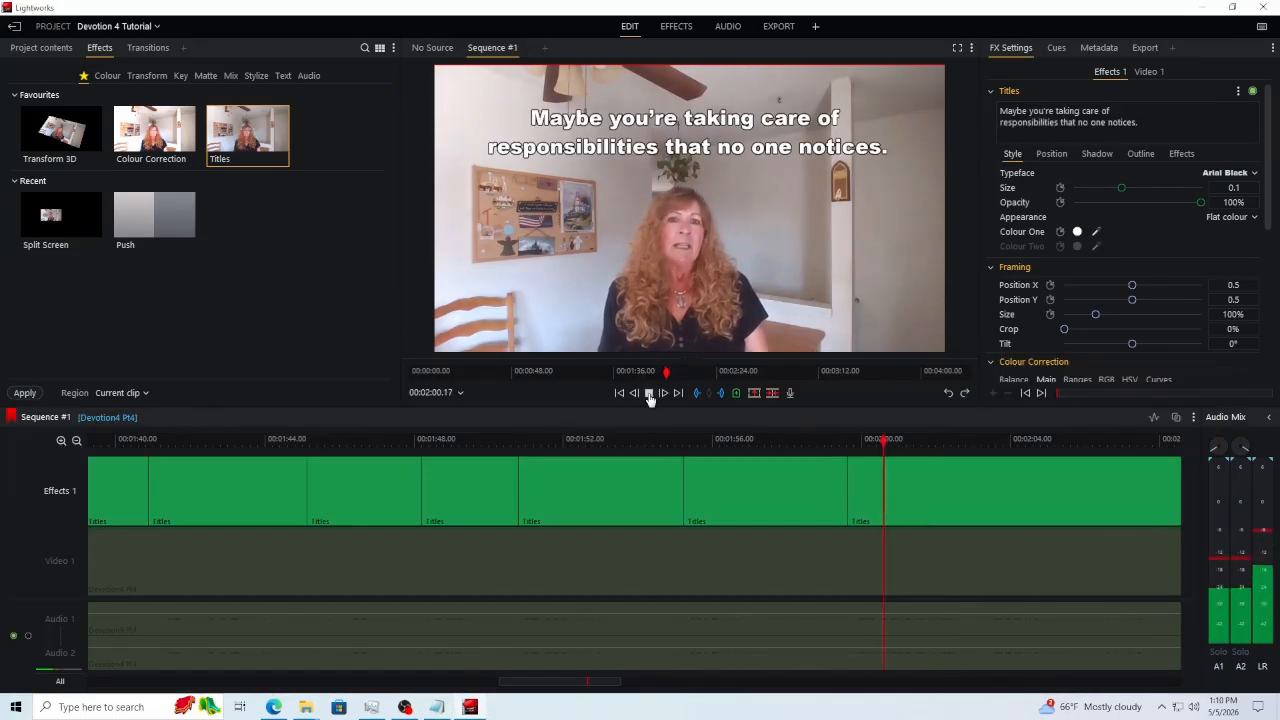
{"action": "key", "text": "ctrl+v"}
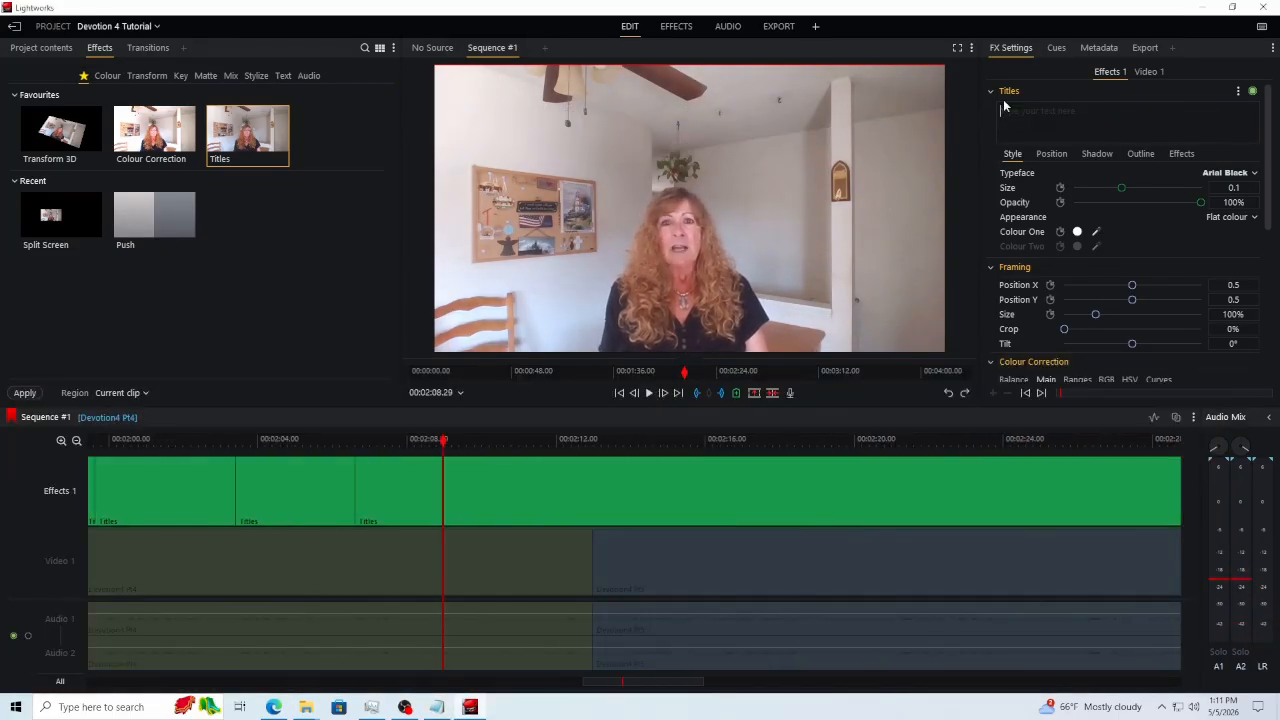
{"action": "key", "text": "ctrl+v"}
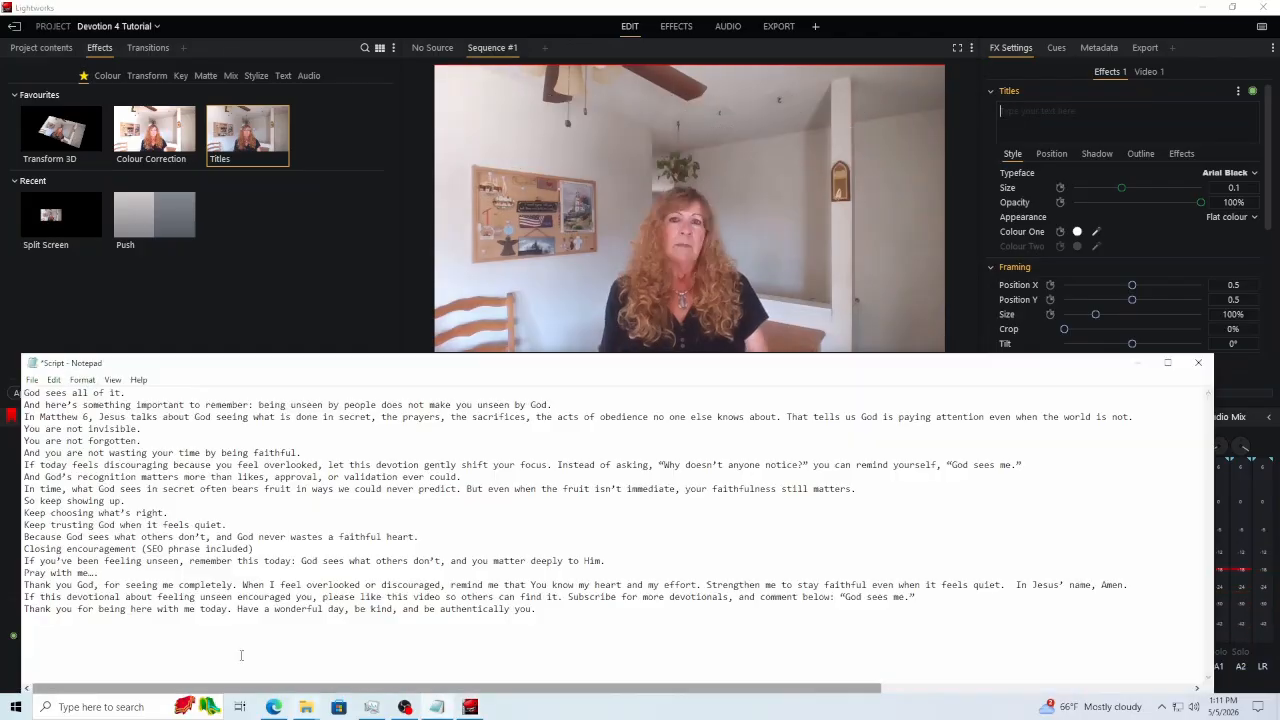
Step: Create titles for "God sees all of it.", "And here's something important to remember:" and "being unseen by people ... by God."
{"action": "key", "text": "ctrl+v"}
{"action": "key", "text": "ctrl+v"}
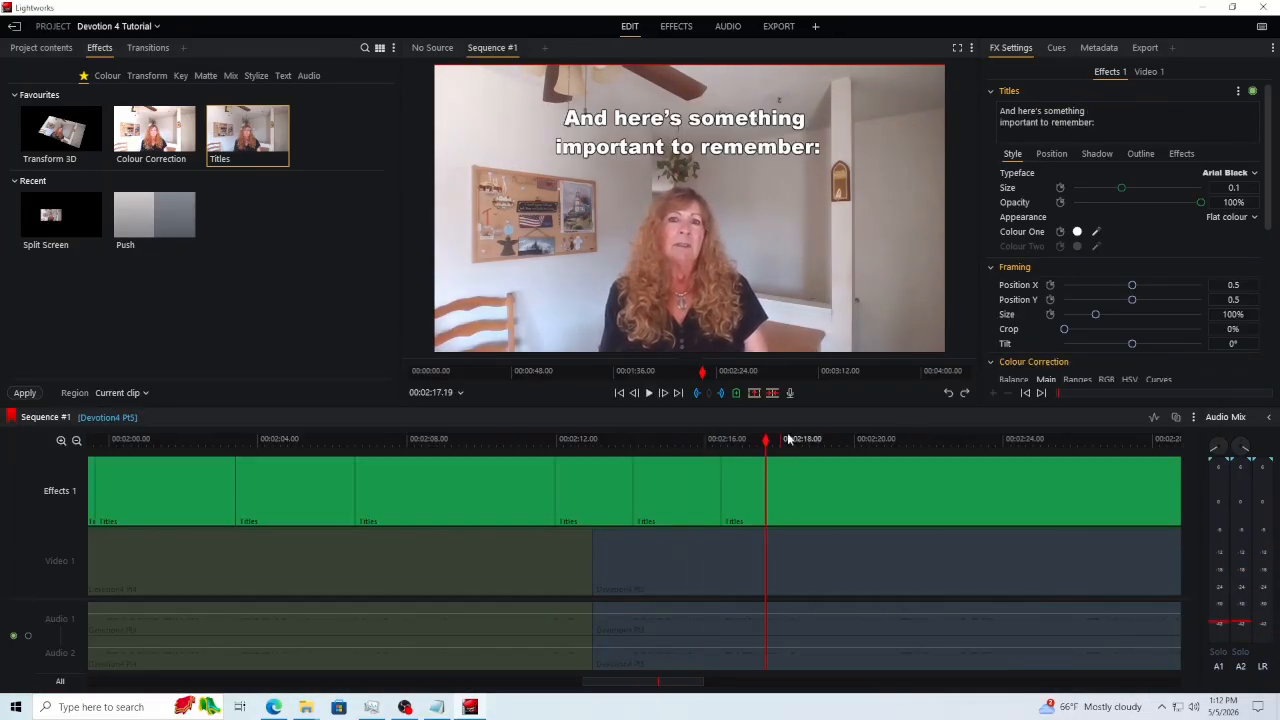
{"action": "key", "text": "ctrl+v"}
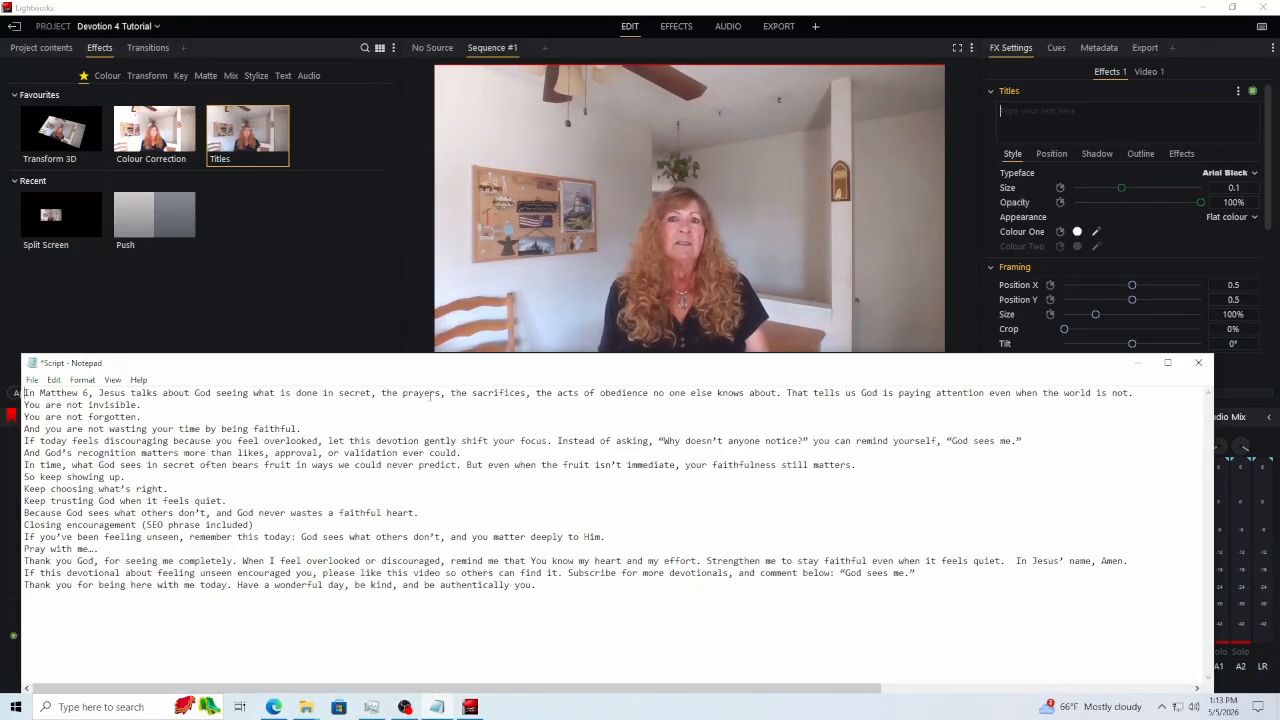
Step: Split the Matthew 6 script line into titles for its opening, "the prayers, ... knows about." and "That tells us God ... is not."
{"action": "key", "text": "ctrl+v"}
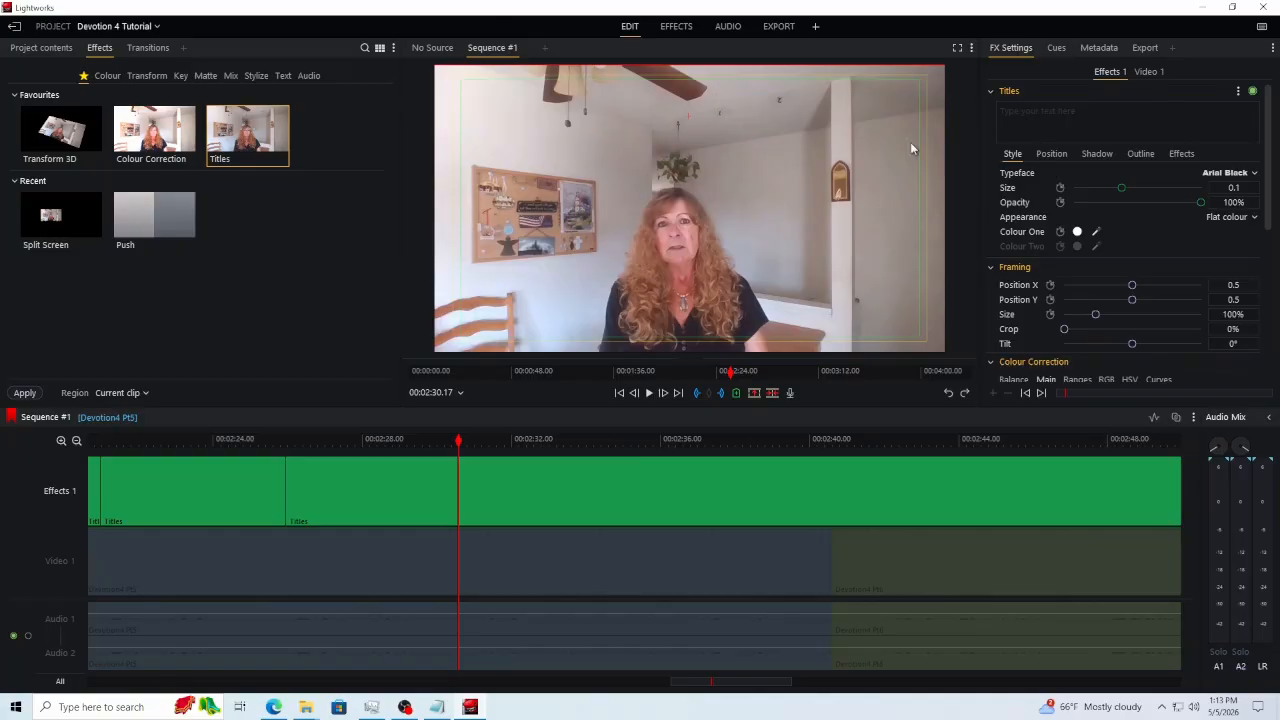
{"action": "key", "text": "ctrl+v"}
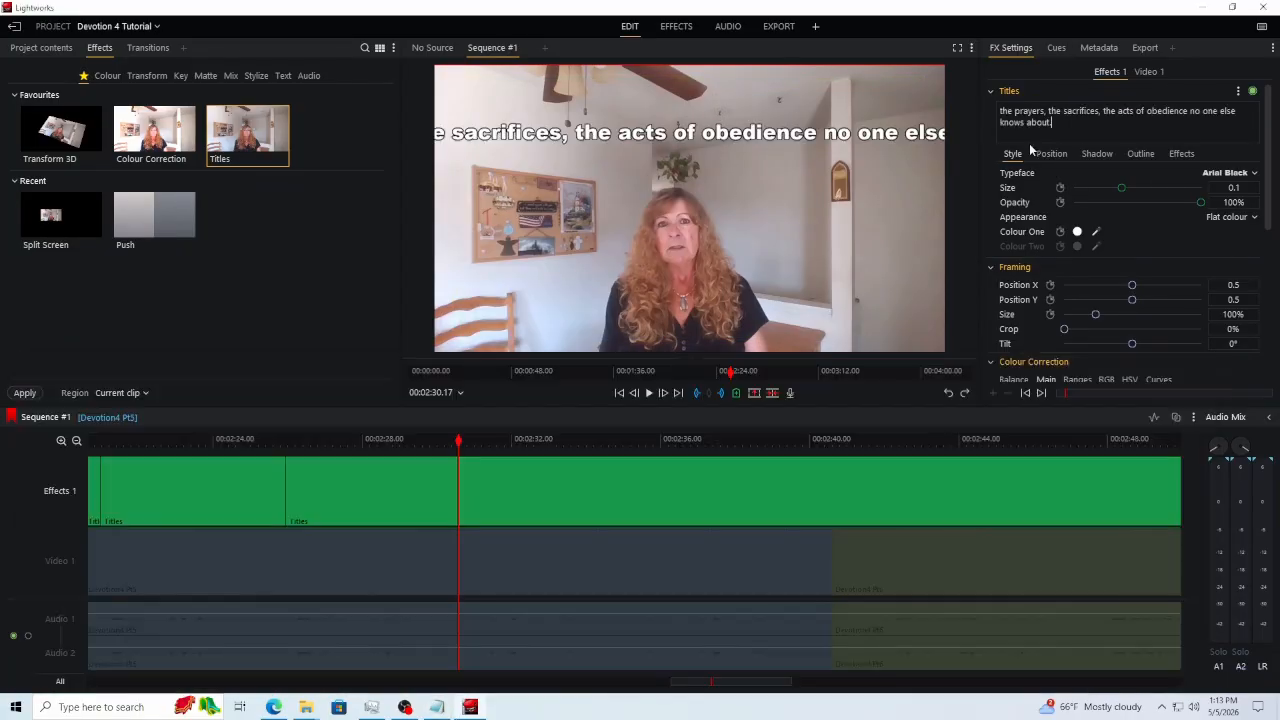
{"action": "key", "text": "ctrl+v"}
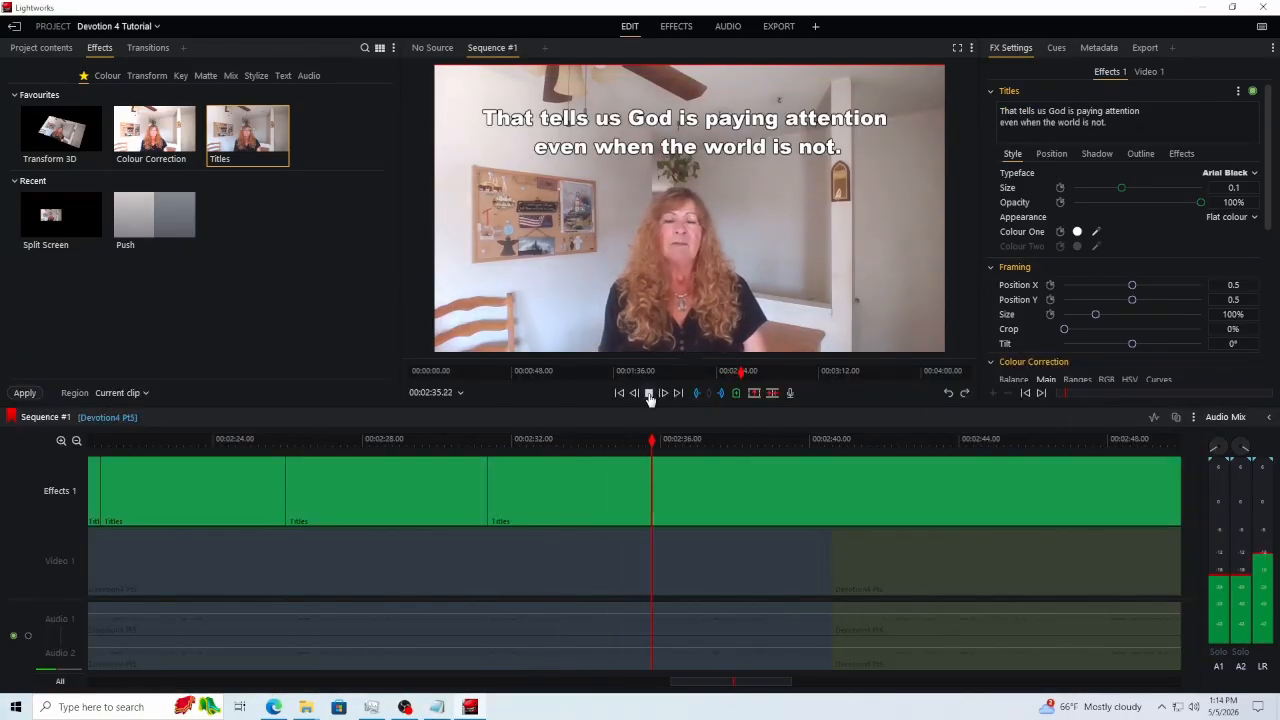
Step: Add titles for "You are not invisible.", "You are not forgotten." and "And you are not wasting your time by being faithful."
{"action": "key", "text": "ctrl+v"}
{"action": "right_click", "coordinate": [57, 397]}
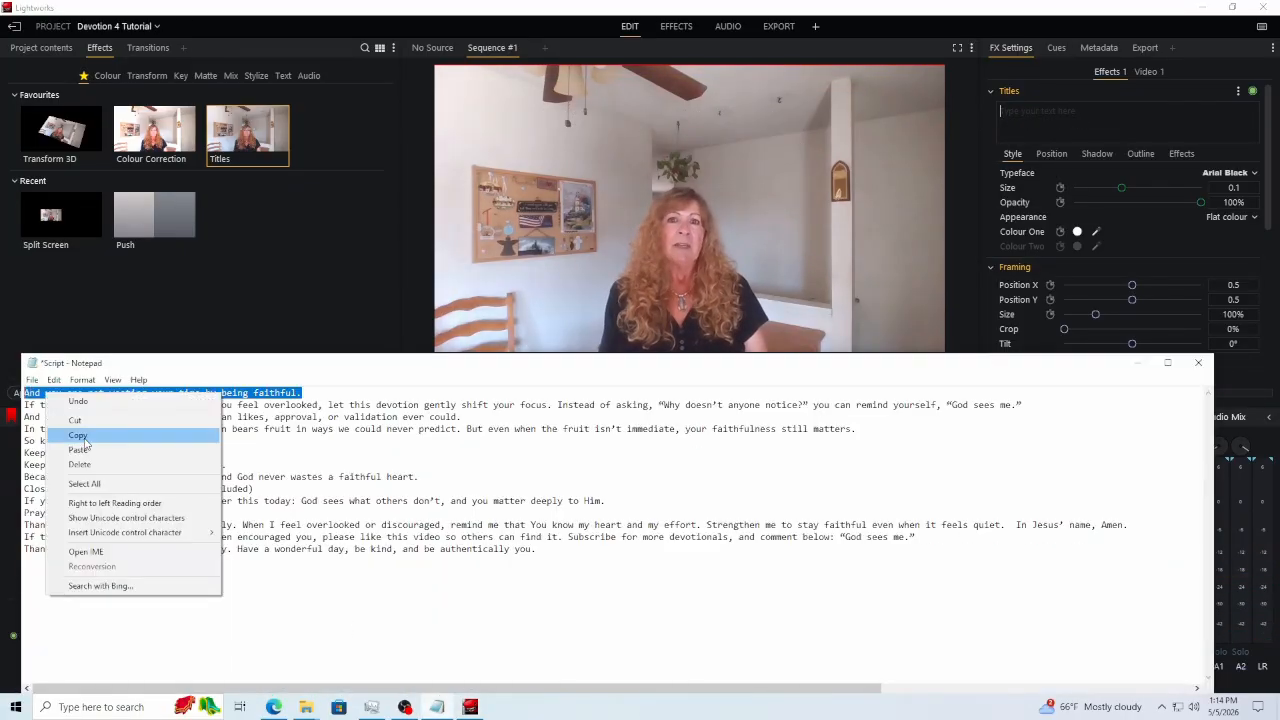
{"action": "key", "text": "ctrl+v"}
Step: Transfer "If today feels discouraging ... shift your focus." and "Instead of asking, ... 'God sees me.'" to separate titles with line breaks
{"action": "key", "text": "ctrl+x"}
{"action": "key", "text": "ctrl+v"}
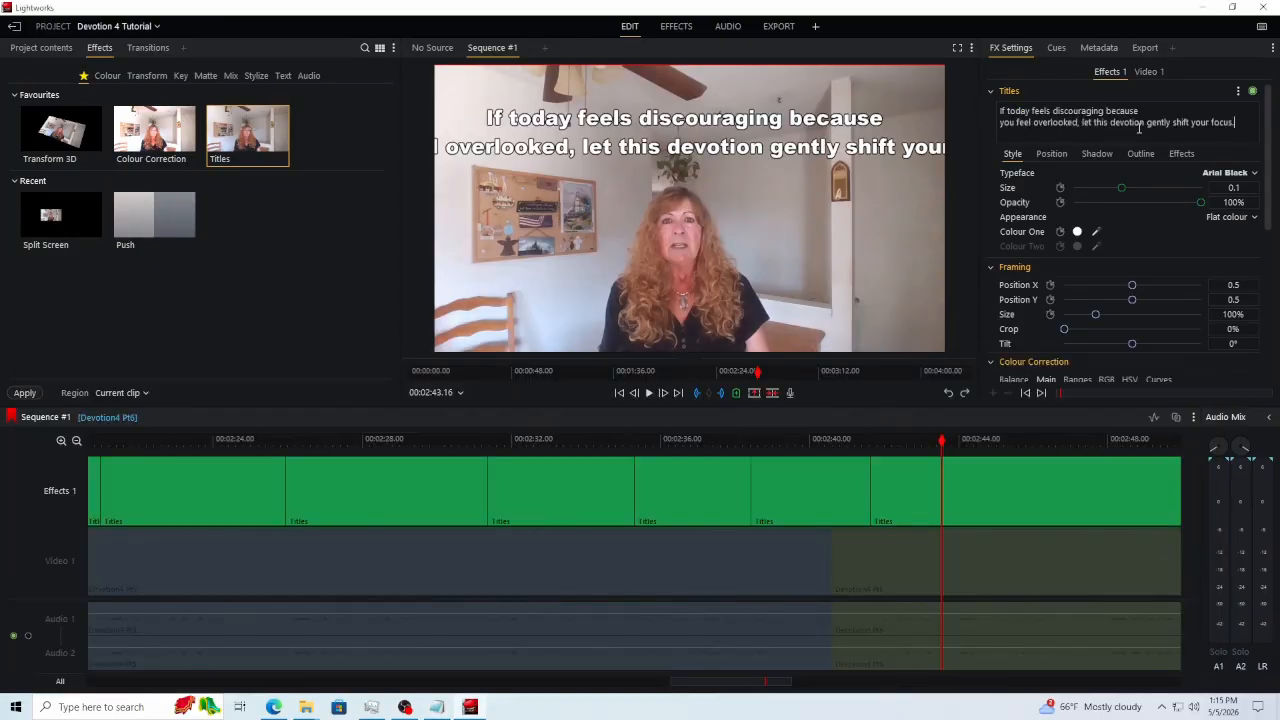
{"action": "key", "text": "ctrl+v"}
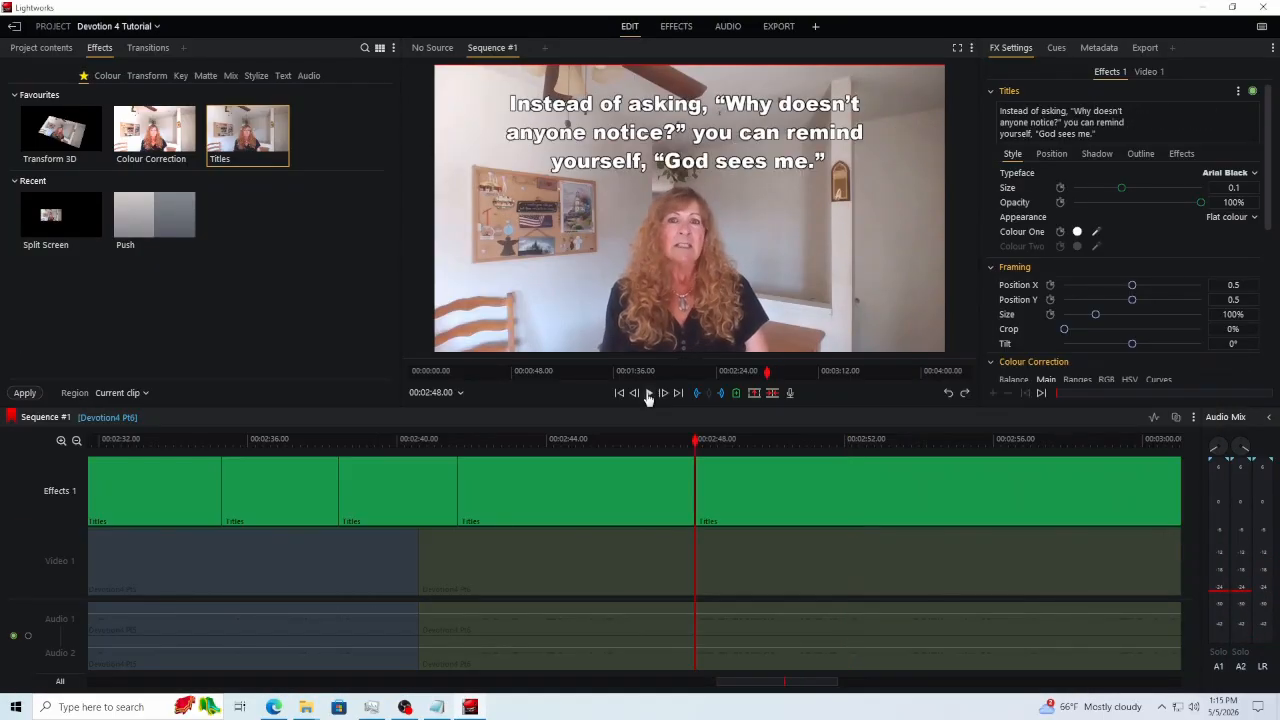
Step: Add titles for "And God's recognition matters ...", "In time, what God sees ..." and "But even when the fruit isn't immediate, ...", breaking the long lines
{"action": "key", "text": "ctrl+x"}
{"action": "key", "text": "ctrl+v"}
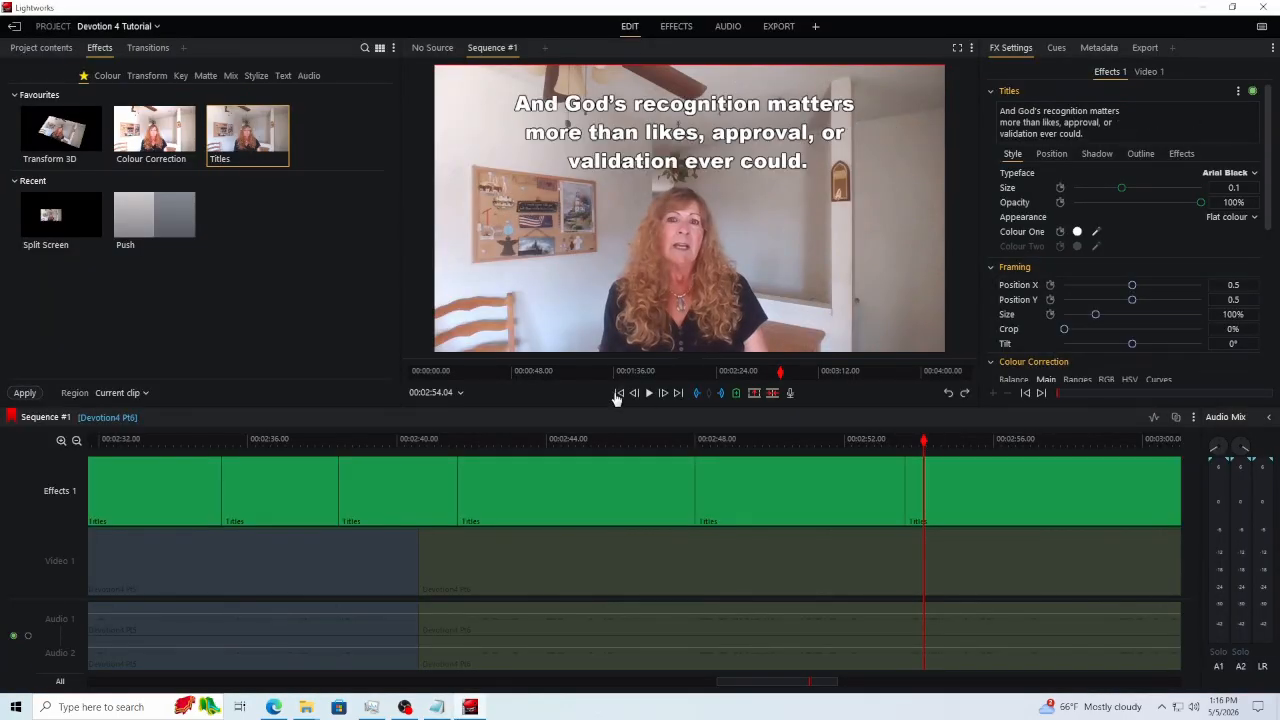
{"action": "key", "text": "ctrl+v"}
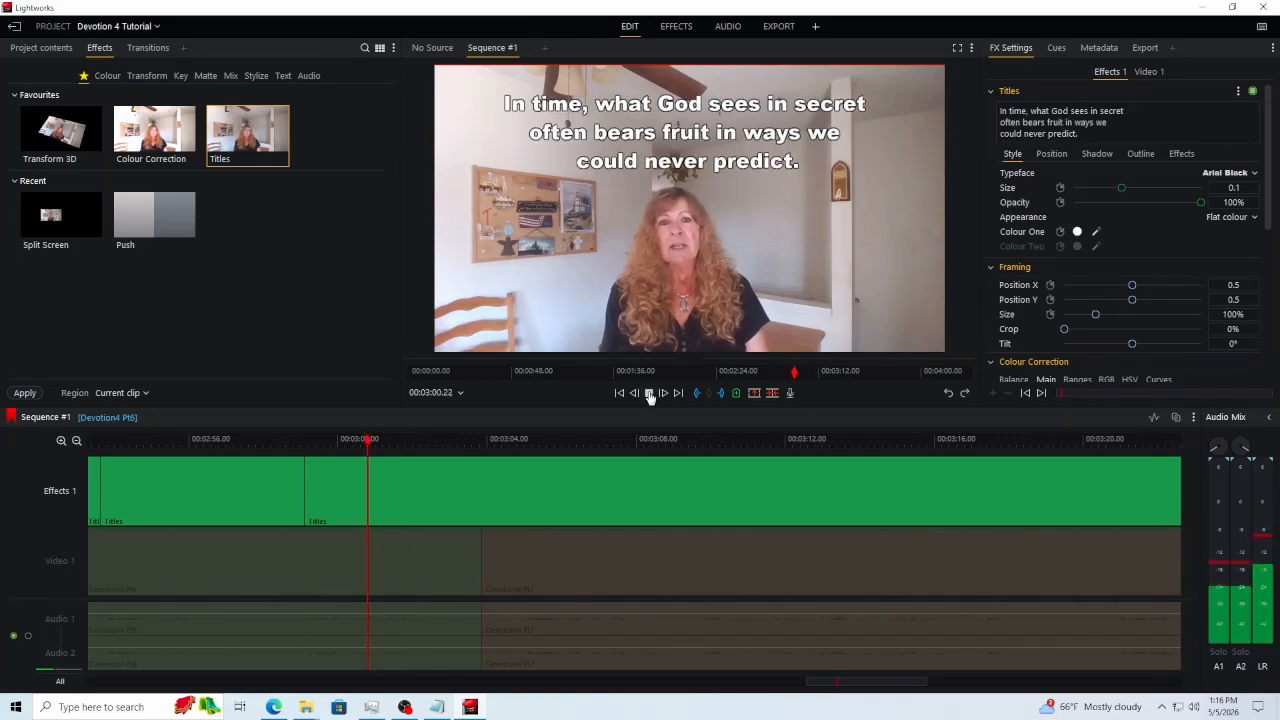
{"action": "key", "text": "ctrl+a"}
{"action": "key", "text": "ctrl+x"}
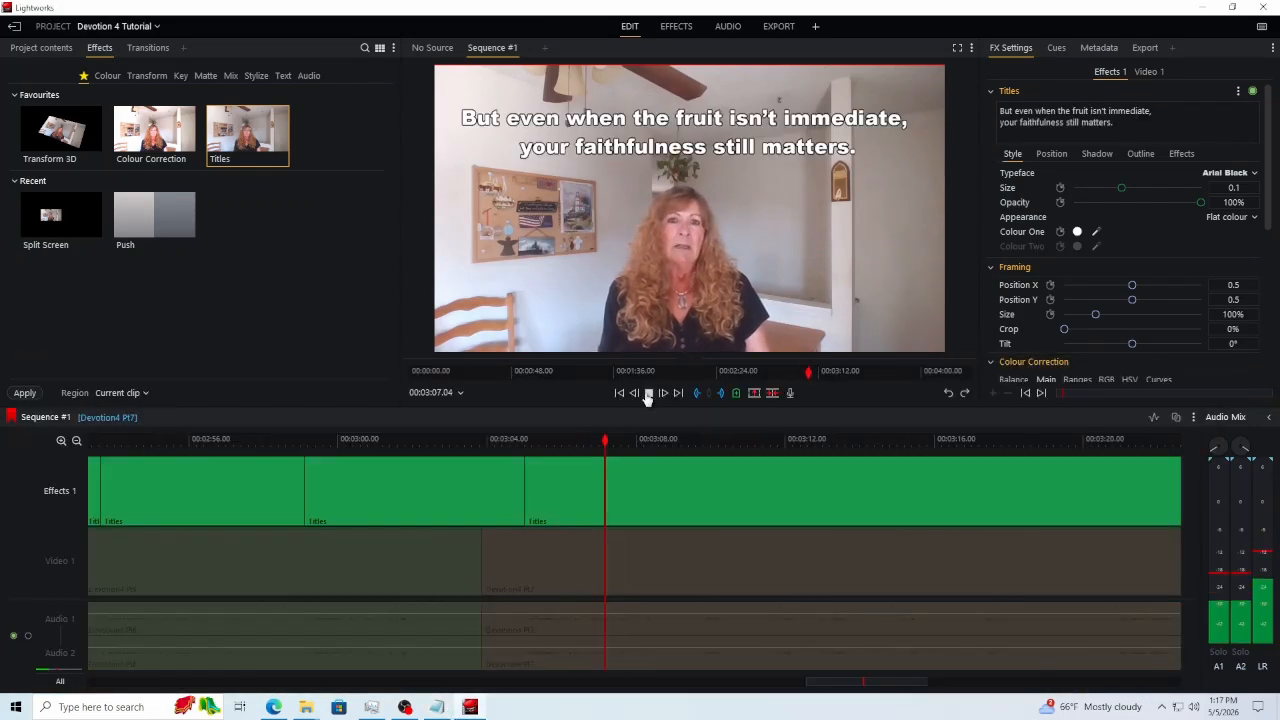
Step: Continue the Titles segments with the script lines from "So keep showing up." through "Keep trusting God when it feels quiet."
{"action": "left_click", "coordinate": [648, 394]}
{"action": "key", "text": "BackSpace"}
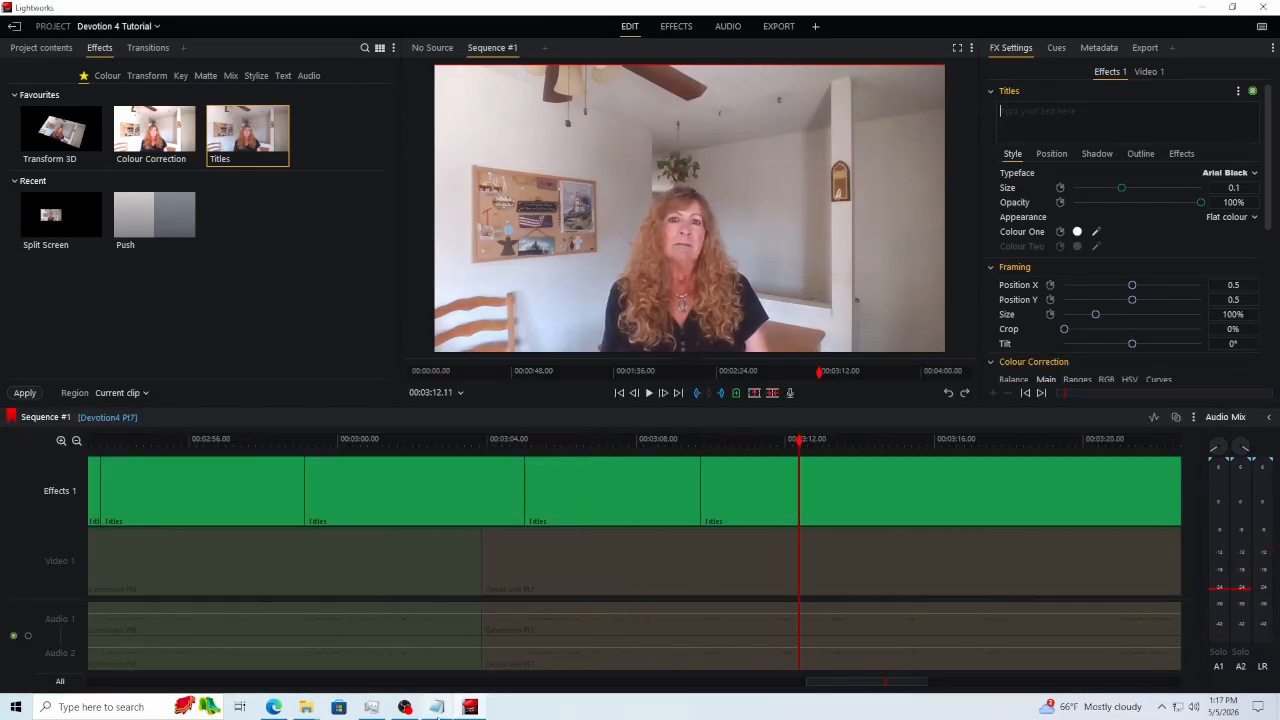
{"action": "left_click", "coordinate": [437, 707]}
{"action": "key", "text": "ctrl+v"}
{"action": "key", "text": "BackSpace"}
{"action": "left_click", "coordinate": [437, 707]}
{"action": "left_click_drag", "start_coordinate": [24, 393], "coordinate": [228, 393]}
{"action": "left_click", "coordinate": [1040, 112]}
{"action": "key", "text": "ctrl+v"}
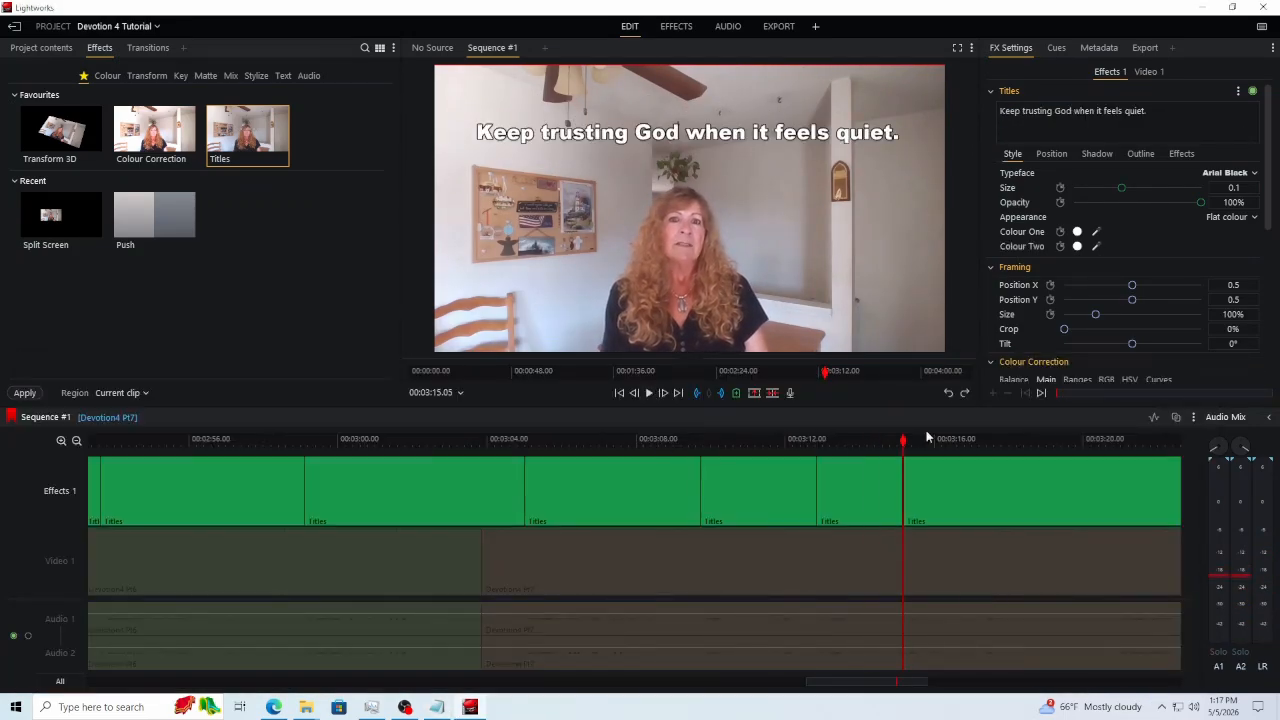
Step: Replace the title text in the segment from 00:03:15.05 with "Because God sees what others don't, and God never wastes a faithful heart."
{"action": "left_click", "coordinate": [437, 707]}
{"action": "key", "text": "BackSpace"}
{"action": "left_click_drag", "start_coordinate": [24, 393], "coordinate": [418, 393]}
{"action": "left_click", "coordinate": [1040, 112]}
{"action": "key", "text": "ctrl+v"}
{"action": "left_click", "coordinate": [648, 394]}
{"action": "left_click_drag", "start_coordinate": [627, 439], "coordinate": [528, 439]}
Step: Delete the "Closing encouragement (SEO phrase included)" script line and add a title reading "If you've been feeling unseen, remember this today:"
{"action": "key", "text": "BackSpace"}
{"action": "left_click", "coordinate": [437, 707]}
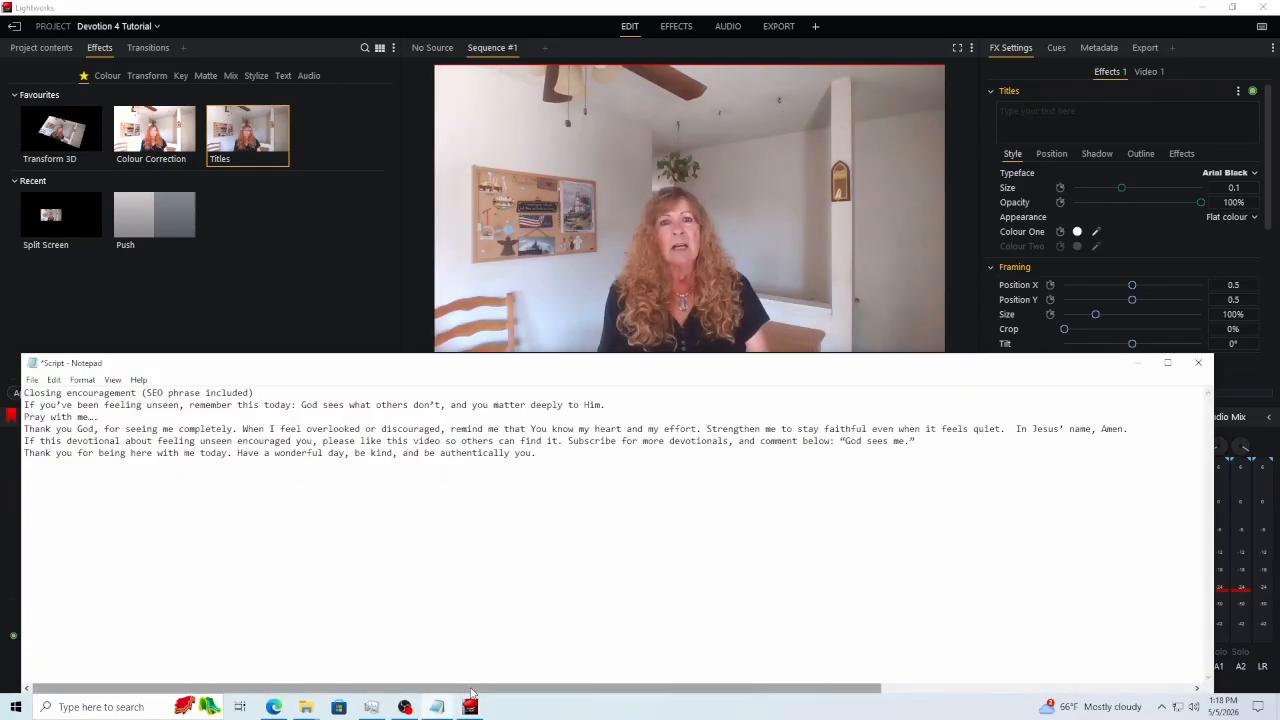
{"action": "key", "text": "BackSpace"}
{"action": "left_click_drag", "start_coordinate": [24, 393], "coordinate": [295, 393]}
{"action": "key", "text": "ctrl+v"}
{"action": "key", "text": "Return"}
{"action": "left_click", "coordinate": [649, 394]}
{"action": "left_click", "coordinate": [649, 394]}
Step: Add a title for "God sees what others don't, and you matter deeply to Him." and play through to the sentence end
{"action": "left_click", "coordinate": [437, 707]}
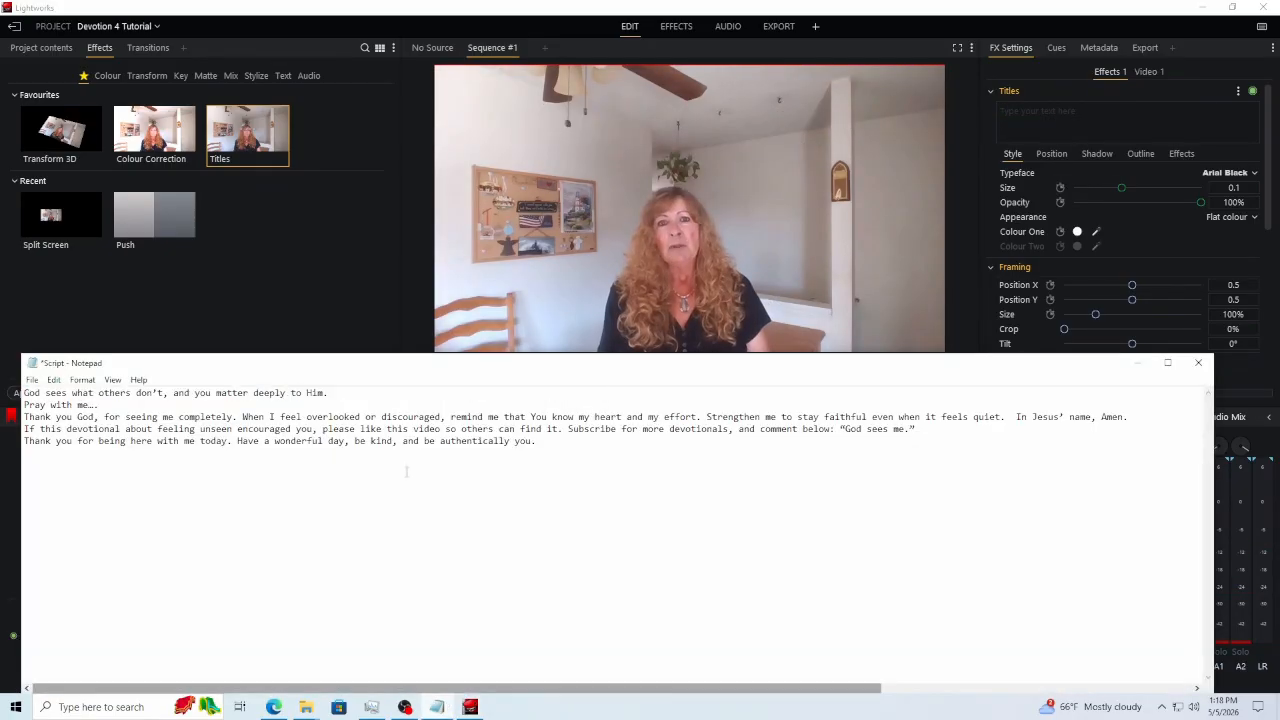
{"action": "left_click_drag", "start_coordinate": [24, 393], "coordinate": [328, 393]}
{"action": "key", "text": "ctrl+v"}
{"action": "left_click", "coordinate": [649, 394]}
{"action": "left_click", "coordinate": [649, 394]}
Step: Replace the text in the next Titles segment with "Pray with me."
{"action": "key", "text": "BackSpace"}
{"action": "left_click", "coordinate": [437, 707]}
{"action": "left_click_drag", "start_coordinate": [107, 393], "coordinate": [24, 393]}
{"action": "key", "text": "ctrl+v"}
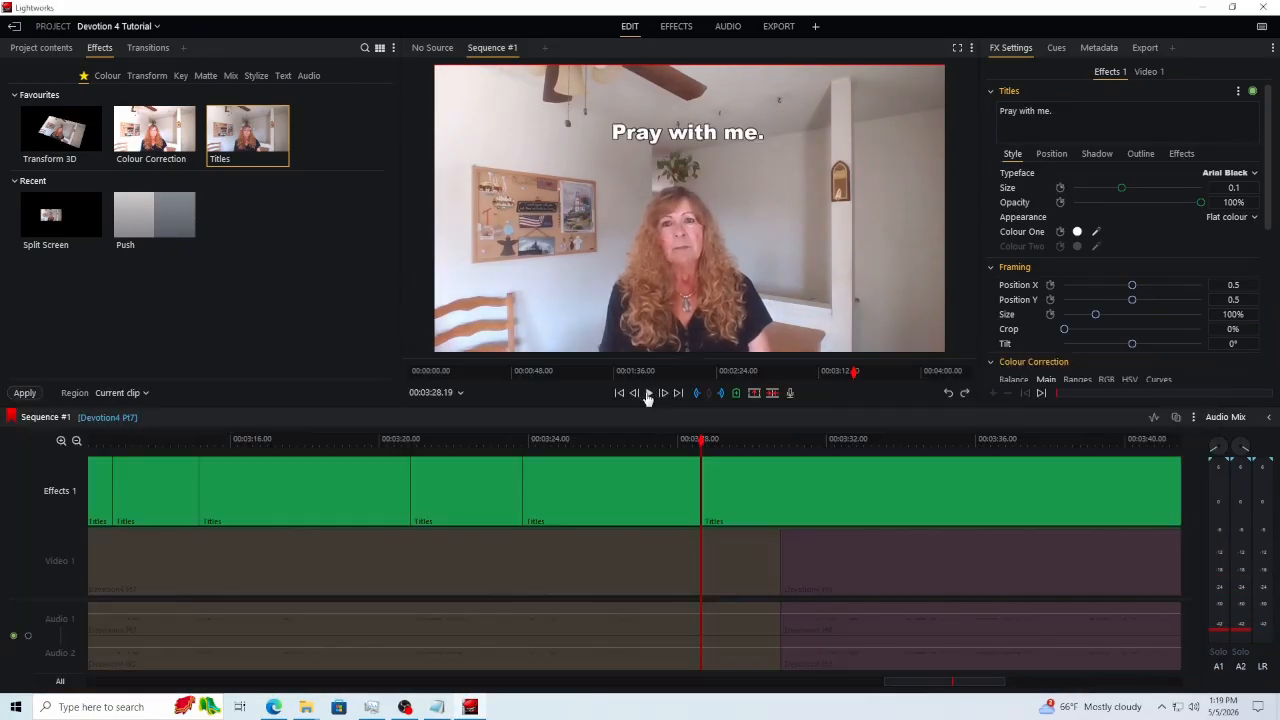
Step: Set the title from 00:03:28.19 to "Thank you God, for seeing me completely." from the script
{"action": "left_click_drag", "start_coordinate": [1056, 111], "coordinate": [1004, 111]}
{"action": "key", "text": "BackSpace"}
{"action": "left_click", "coordinate": [437, 707]}
{"action": "left_click_drag", "start_coordinate": [24, 405], "coordinate": [238, 393]}
{"action": "key", "text": "ctrl+v"}
{"action": "left_click", "coordinate": [649, 396]}
Step: Add the title "When I feel overlooked or discouraged, remind me that You know my heart and my effort.", broken into three lines
{"action": "left_click_drag", "start_coordinate": [1088, 123], "coordinate": [1000, 111]}
{"action": "key", "text": "BackSpace"}
{"action": "left_click", "coordinate": [437, 707]}
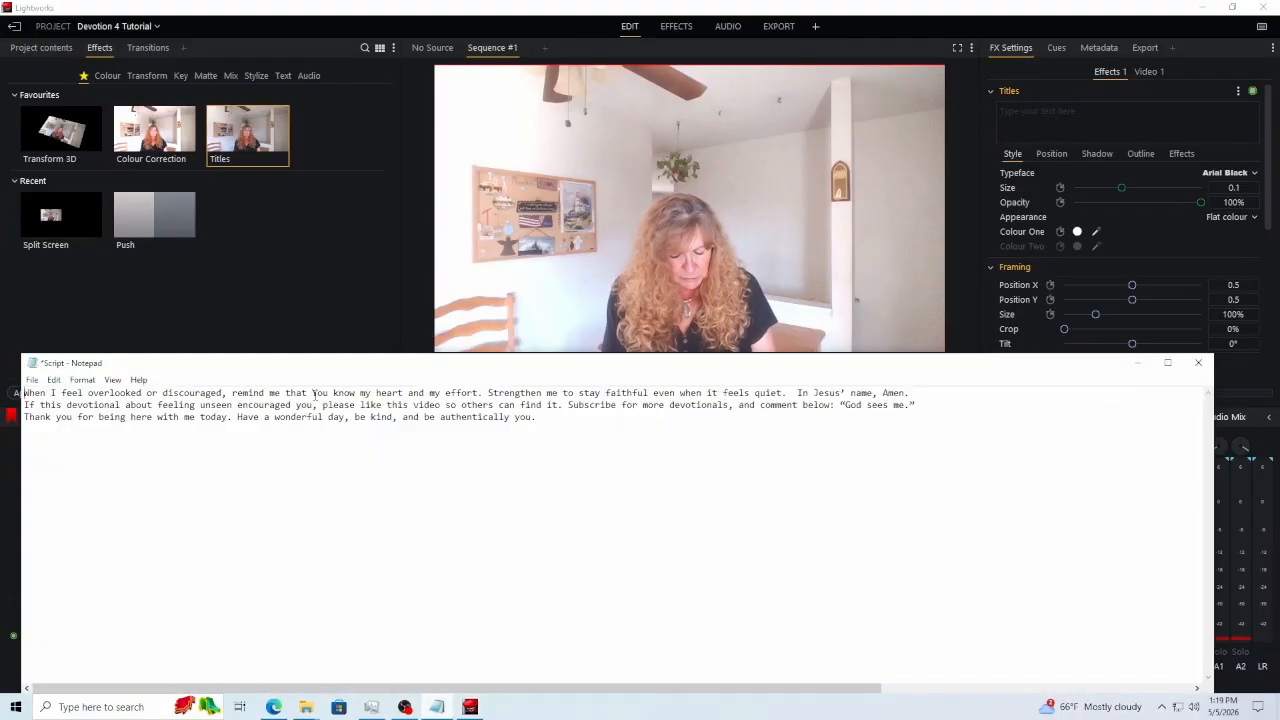
{"action": "left_click_drag", "start_coordinate": [24, 394], "coordinate": [498, 394]}
{"action": "key", "text": "ctrl+v"}
{"action": "key", "text": "Return"}
{"action": "left_click", "coordinate": [648, 398]}
{"action": "left_click", "coordinate": [648, 398]}
Step: Add the three-line title "Strengthen me to stay faithful even when it feels quiet. In Jesus' name, Amen." to the next Titles segment
{"action": "left_click", "coordinate": [435, 709]}
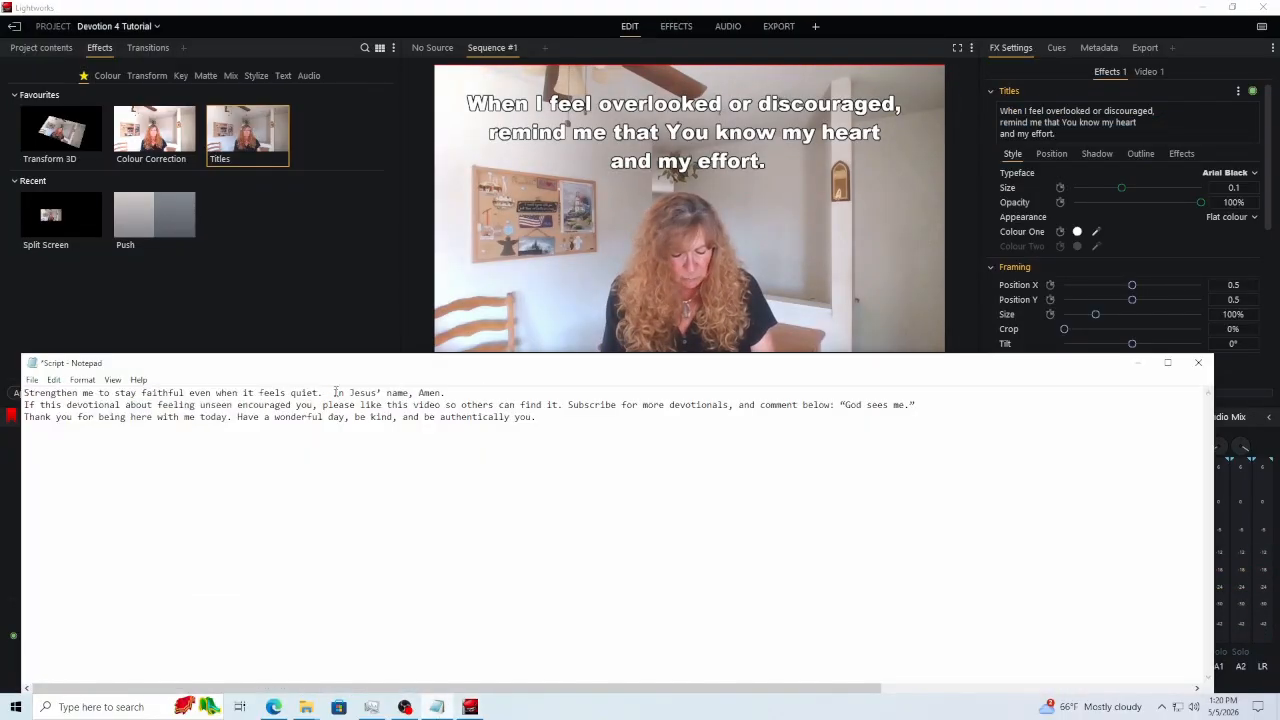
{"action": "left_click_drag", "start_coordinate": [24, 393], "coordinate": [444, 393]}
{"action": "key", "text": "ctrl+c"}
{"action": "left_click_drag", "start_coordinate": [1056, 134], "coordinate": [1003, 108]}
{"action": "key", "text": "ctrl+v"}
{"action": "key", "text": "Return"}
{"action": "left_click", "coordinate": [705, 441]}
{"action": "left_click", "coordinate": [651, 396]}
{"action": "left_click", "coordinate": [649, 396]}
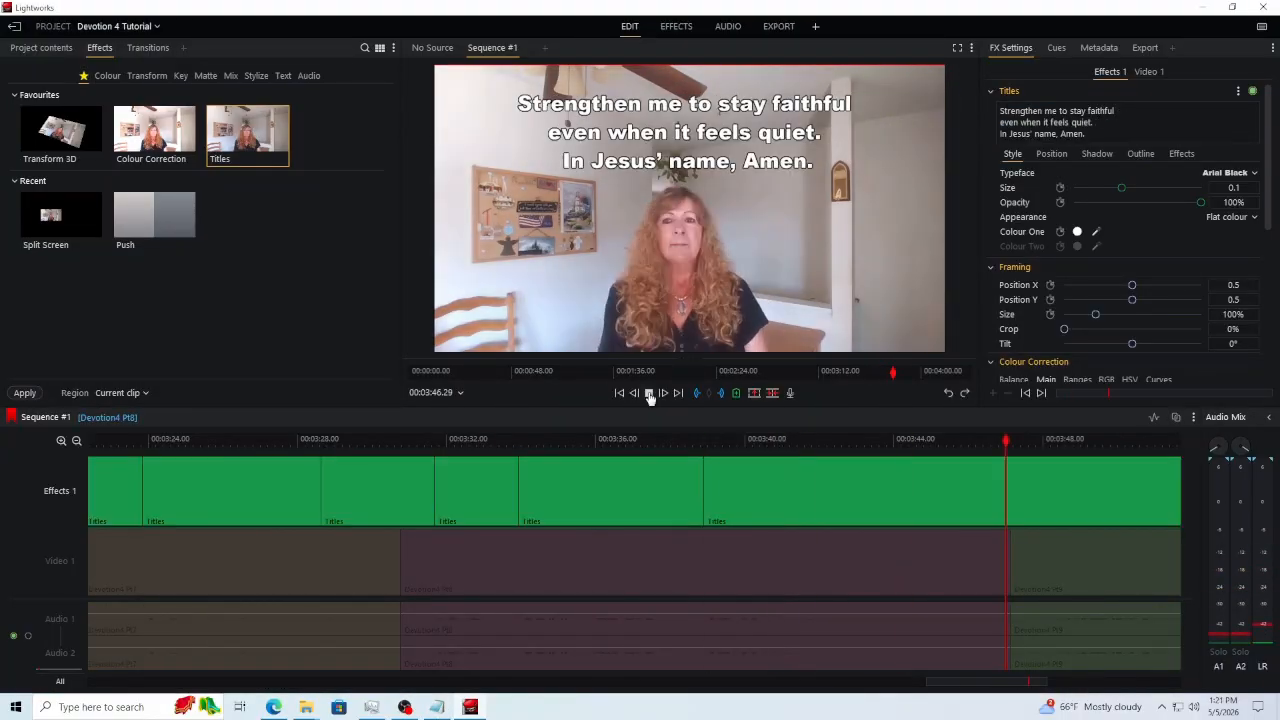
Step: Add the three-line title "If this devotional about feeling unseen encouraged you, please like this video so others can find it."
{"action": "left_click", "coordinate": [649, 396]}
{"action": "left_click_drag", "start_coordinate": [1088, 135], "coordinate": [1003, 110]}
{"action": "key", "text": "BackSpace"}
{"action": "left_click", "coordinate": [437, 707]}
{"action": "left_click_drag", "start_coordinate": [24, 393], "coordinate": [564, 393]}
{"action": "key", "text": "ctrl+v"}
{"action": "left_click", "coordinate": [1150, 112]}
{"action": "key", "text": "Return"}
{"action": "left_click", "coordinate": [650, 396]}
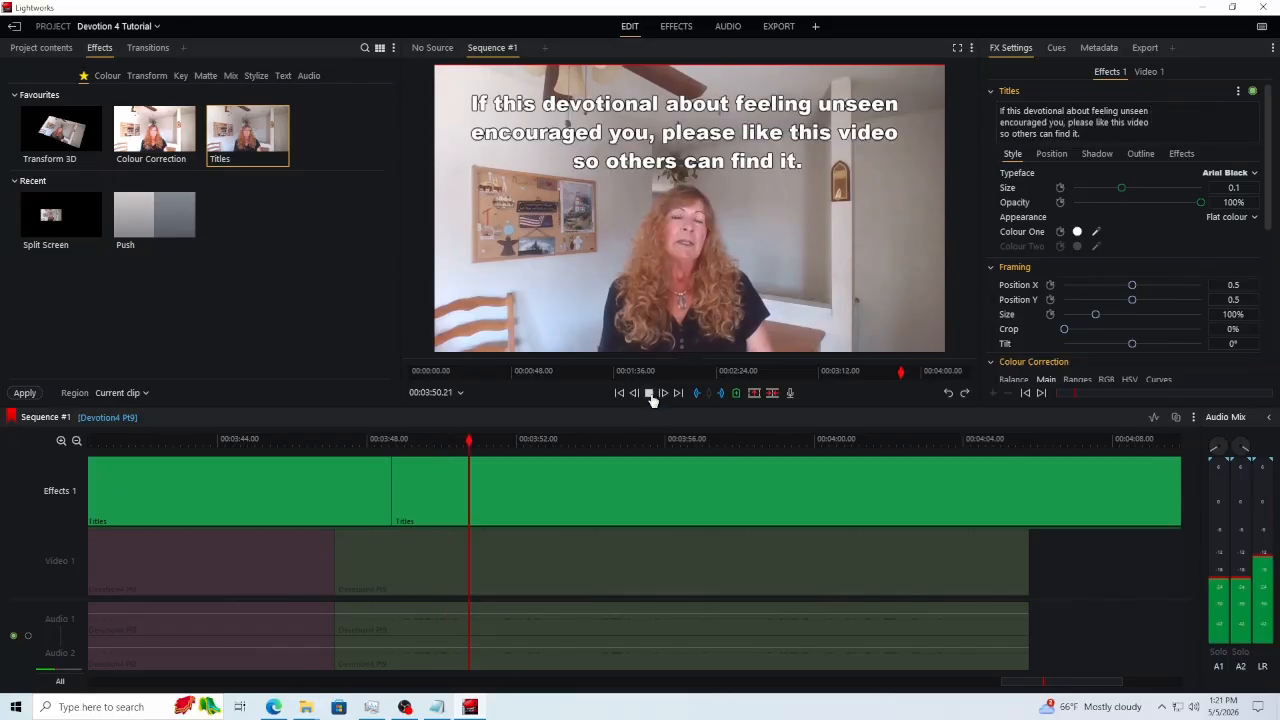
Step: Replace the next segment's title with "Subscribe for more devotionals, and comment below: 'God sees me.'" from the script
{"action": "left_click", "coordinate": [650, 396]}
{"action": "left_click_drag", "start_coordinate": [1091, 134], "coordinate": [1001, 121]}
{"action": "key", "text": "BackSpace"}
{"action": "left_click", "coordinate": [437, 707]}
{"action": "left_click_drag", "start_coordinate": [372, 389], "coordinate": [142, 389]}
{"action": "key", "text": "ctrl+v"}
{"action": "left_click", "coordinate": [649, 395]}
Step: Replace the copied title text near 00:04:00.09 with "Thank you for being here with me today."
{"action": "left_click_drag", "start_coordinate": [1150, 130], "coordinate": [1001, 108]}
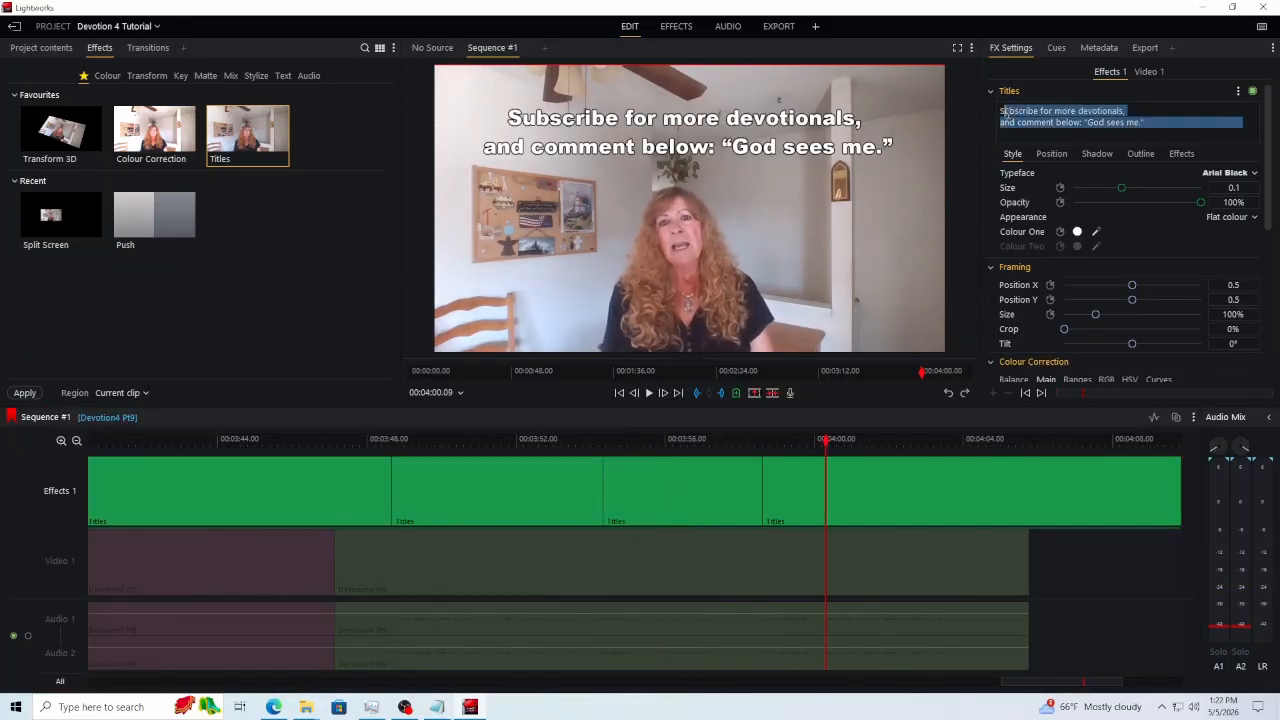
{"action": "key", "text": "BackSpace"}
{"action": "left_click", "coordinate": [437, 707]}
{"action": "key", "text": "ctrl+v"}
{"action": "left_click", "coordinate": [650, 396]}
Step: Set the final title to "Have a wonderful day, be kind, and be authentically you.", broken after "be kind,", and play to the video's end
{"action": "left_click_drag", "start_coordinate": [1088, 134], "coordinate": [1007, 103]}
{"action": "key", "text": "BackSpace"}
{"action": "left_click", "coordinate": [437, 707]}
{"action": "key", "text": "ctrl+v"}
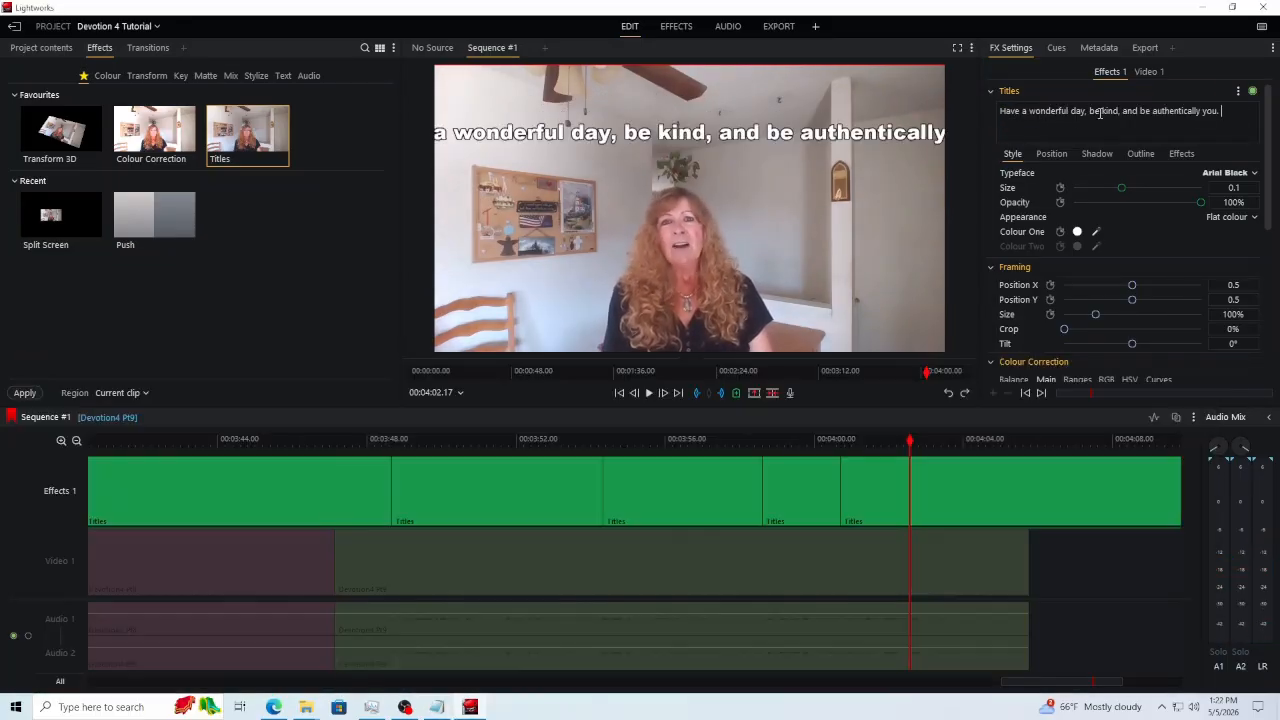
{"action": "left_click", "coordinate": [1122, 112]}
{"action": "key", "text": "Return"}
{"action": "left_click", "coordinate": [649, 396]}
{"action": "left_click", "coordinate": [649, 396]}
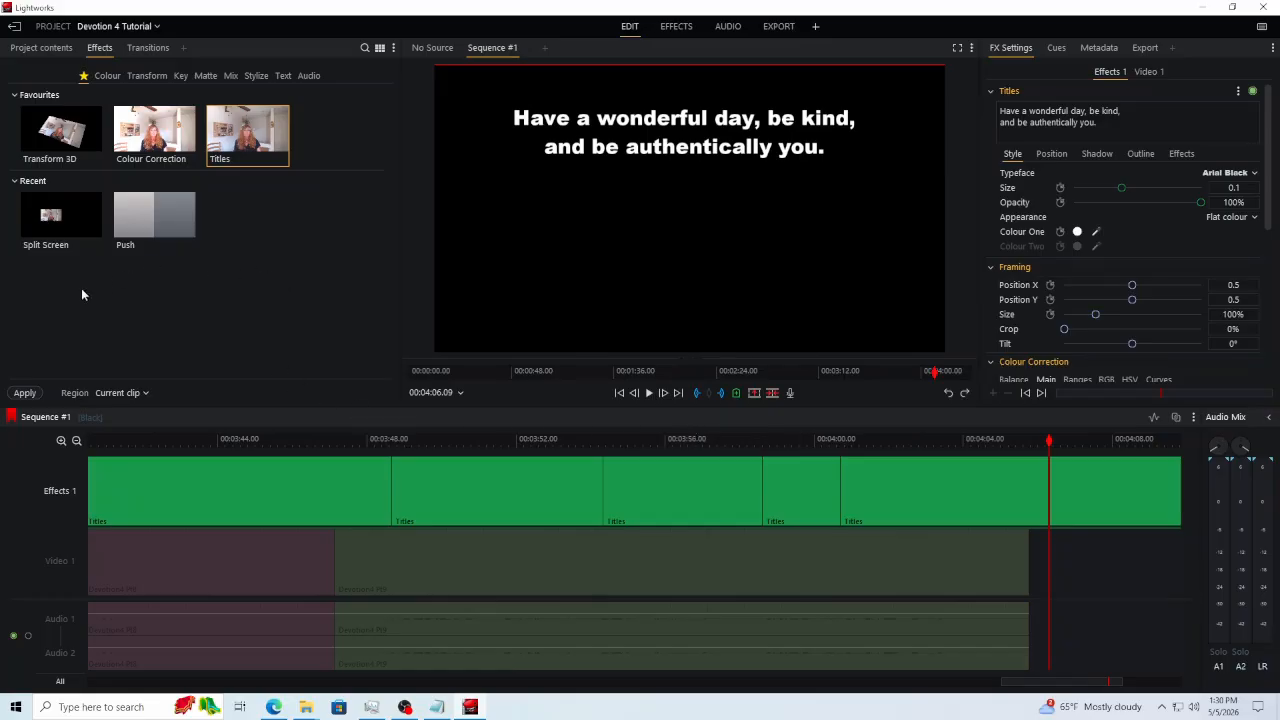
Step: Show the whole sequence in the timeline and enable the Video 1 and audio tracks along with the Effects 1 track
{"action": "left_click", "coordinate": [76, 441]}
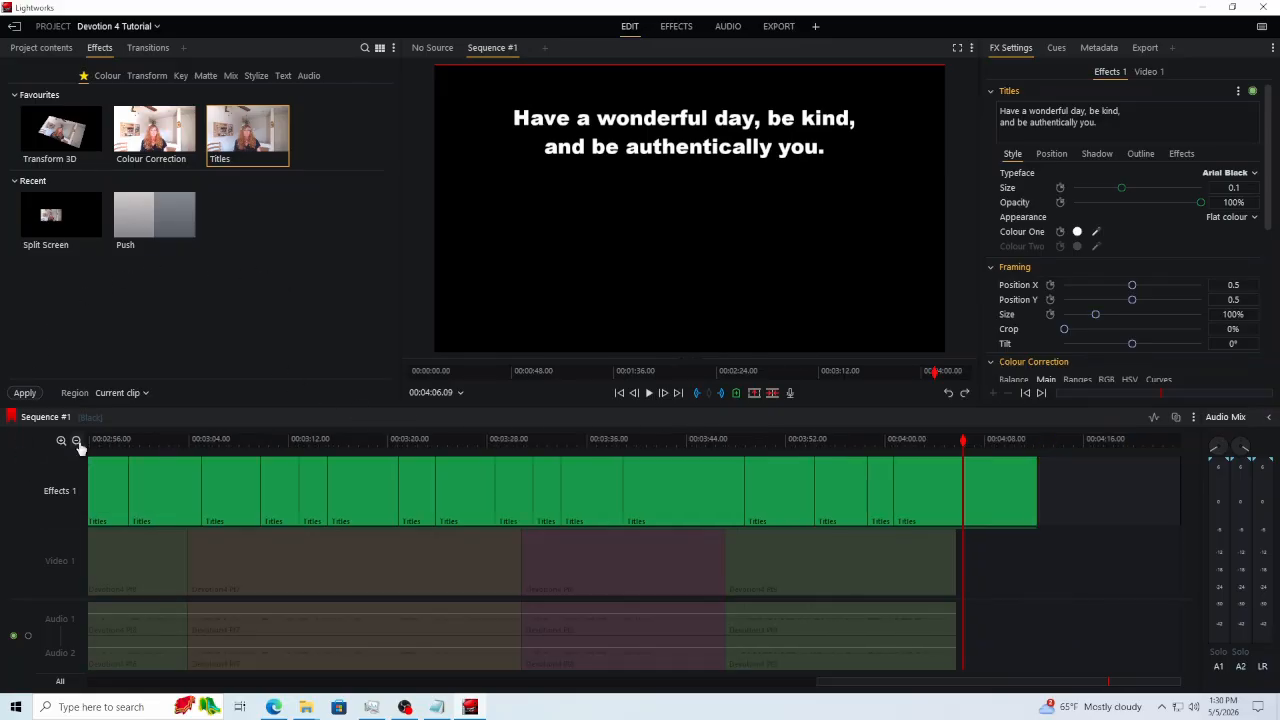
{"action": "left_click", "coordinate": [76, 441]}
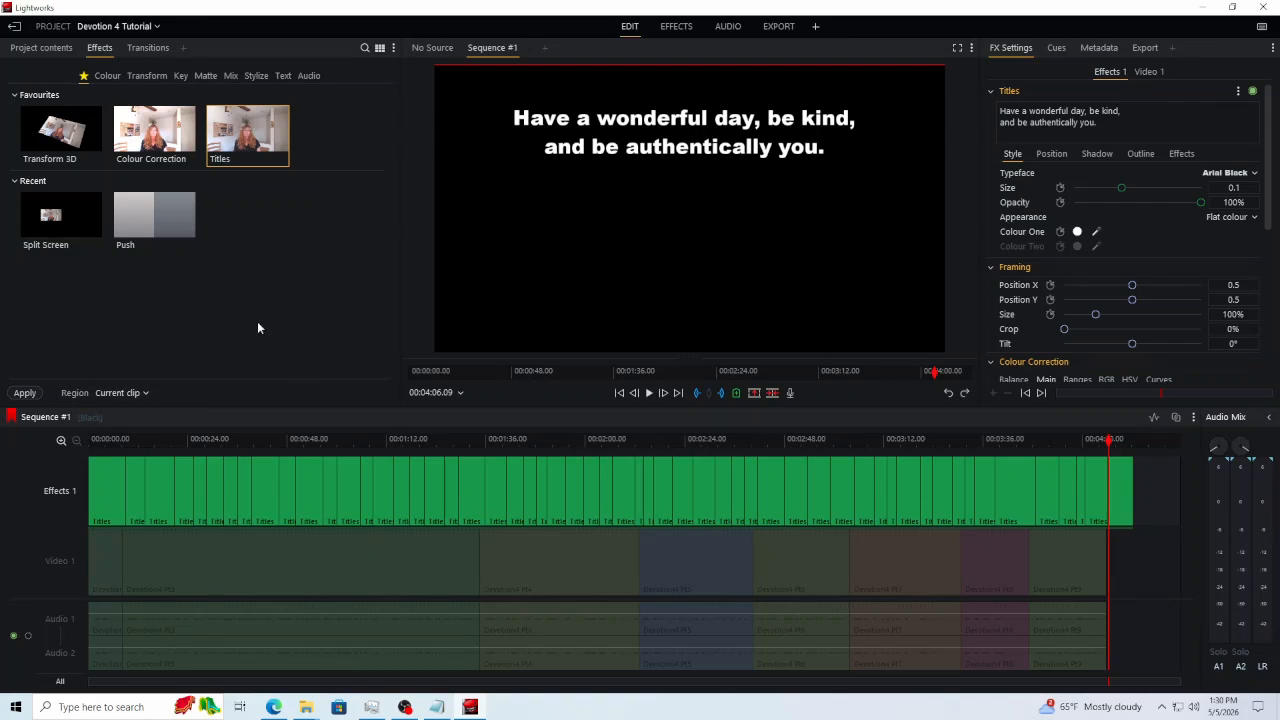
{"action": "left_click_drag", "start_coordinate": [1045, 437], "coordinate": [1150, 442]}
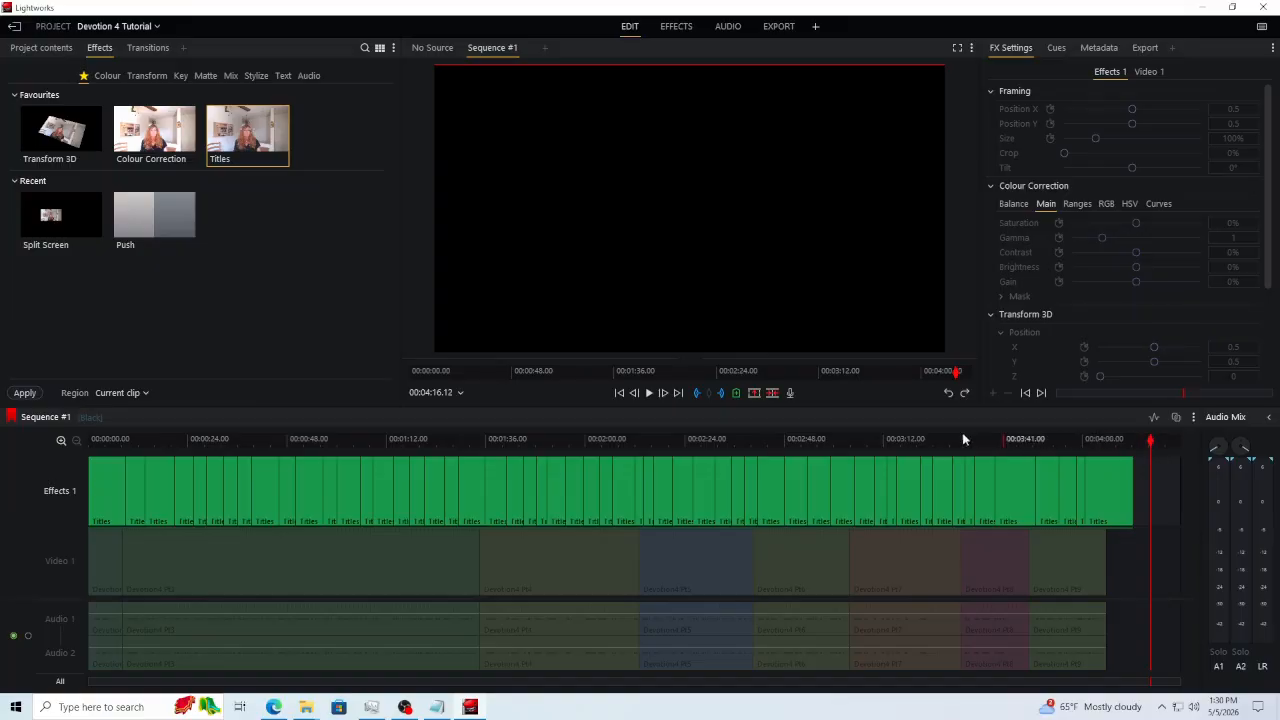
{"action": "left_click", "coordinate": [619, 394]}
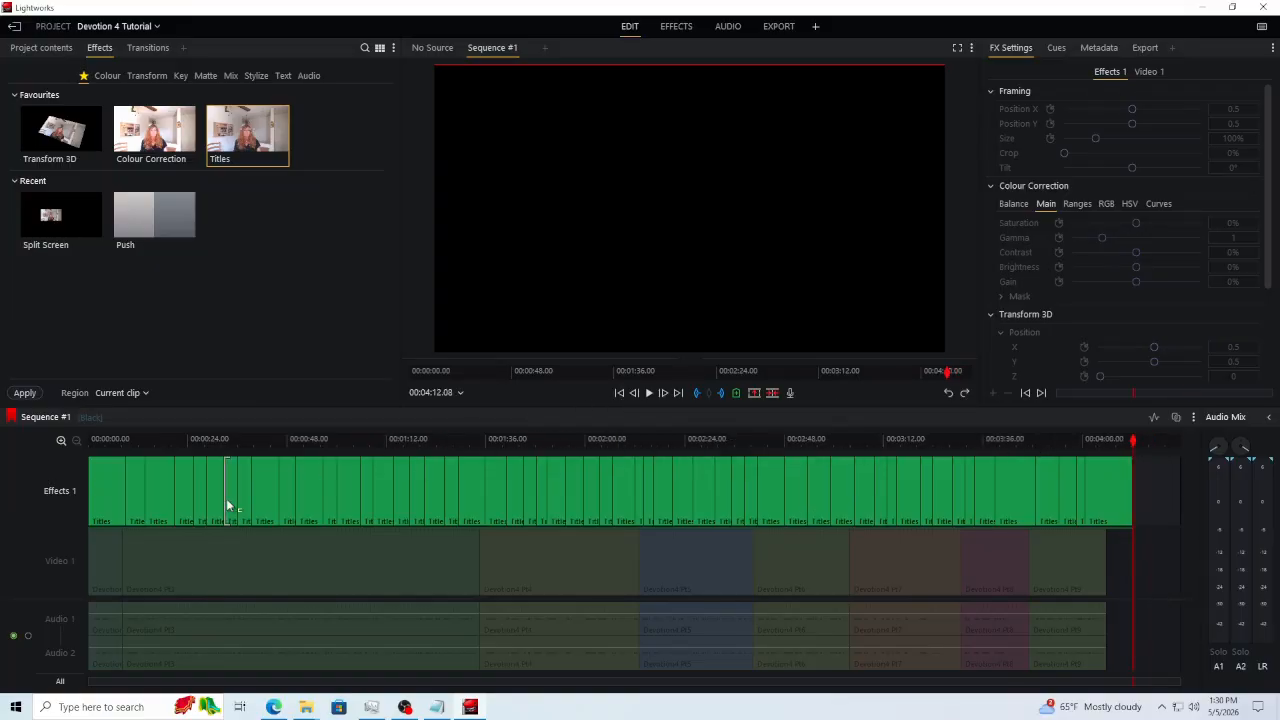
{"action": "left_click", "coordinate": [52, 563]}
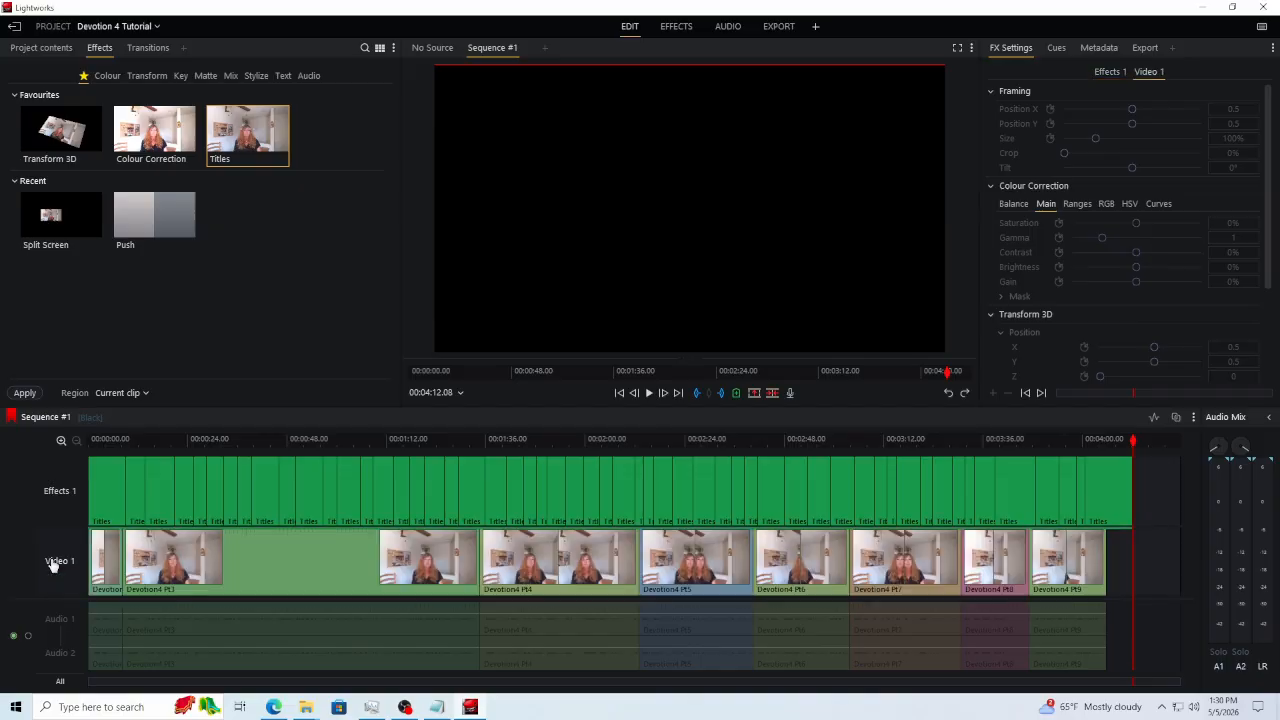
{"action": "left_click", "coordinate": [58, 622]}
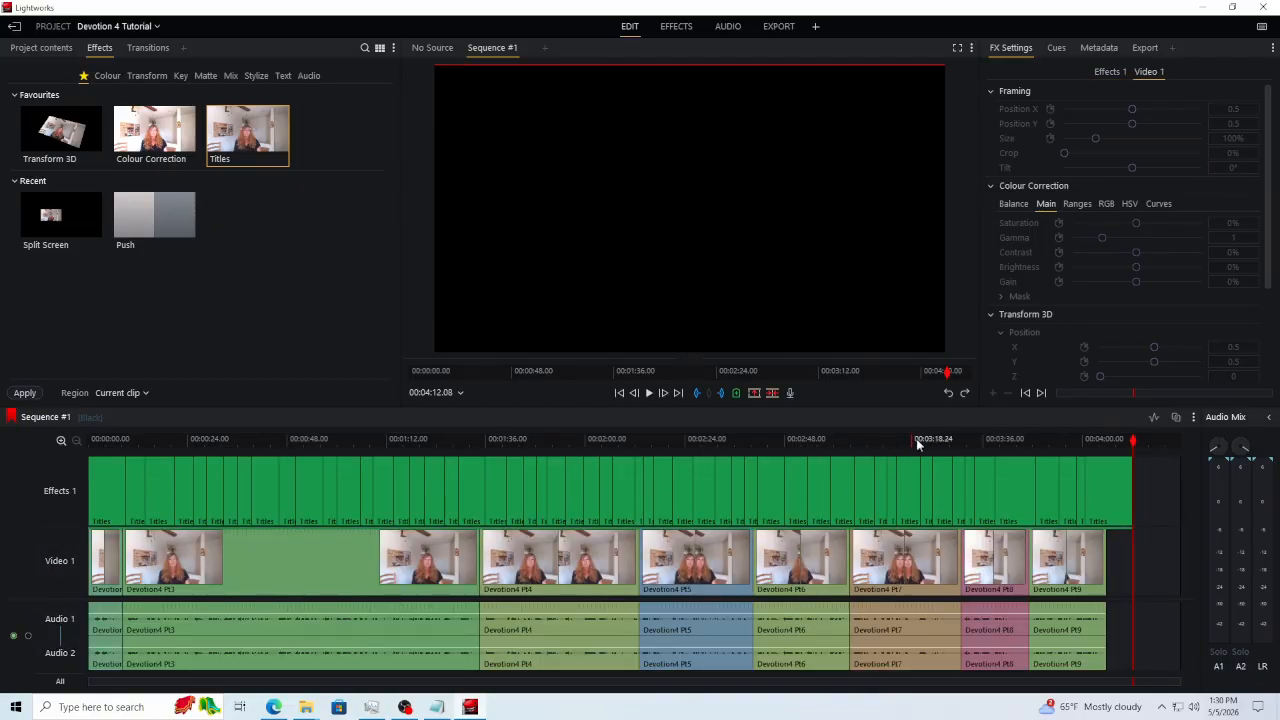
Step: Mark from the end of the last video clip to the sequence end, delete that section on all tracks, and scrub back to about 00:00:32
{"action": "left_click", "coordinate": [1159, 441]}
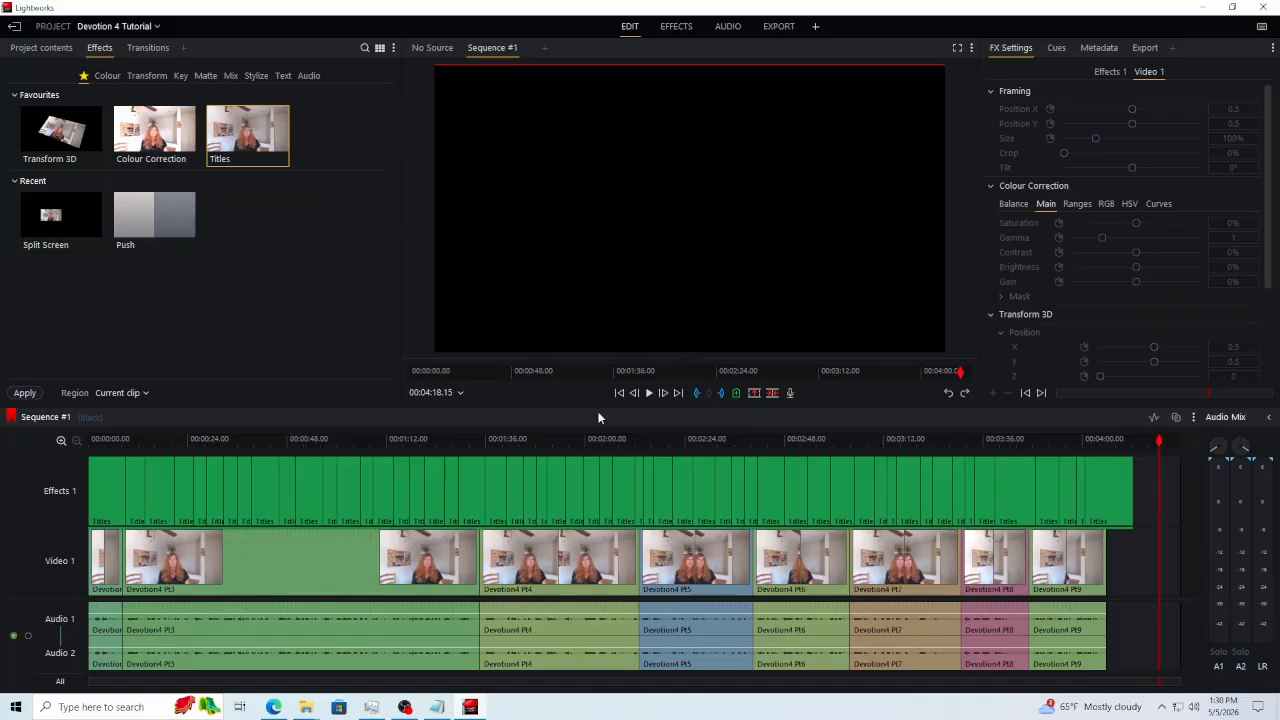
{"action": "left_click", "coordinate": [619, 393]}
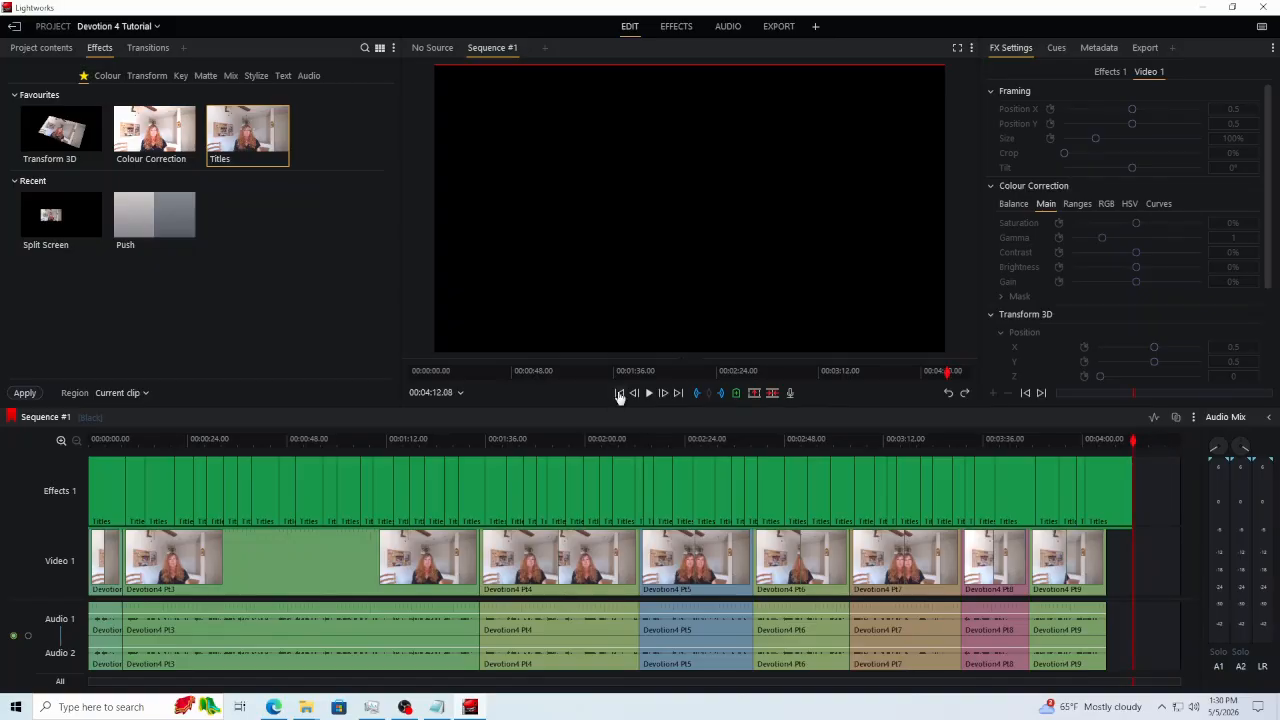
{"action": "left_click", "coordinate": [619, 393]}
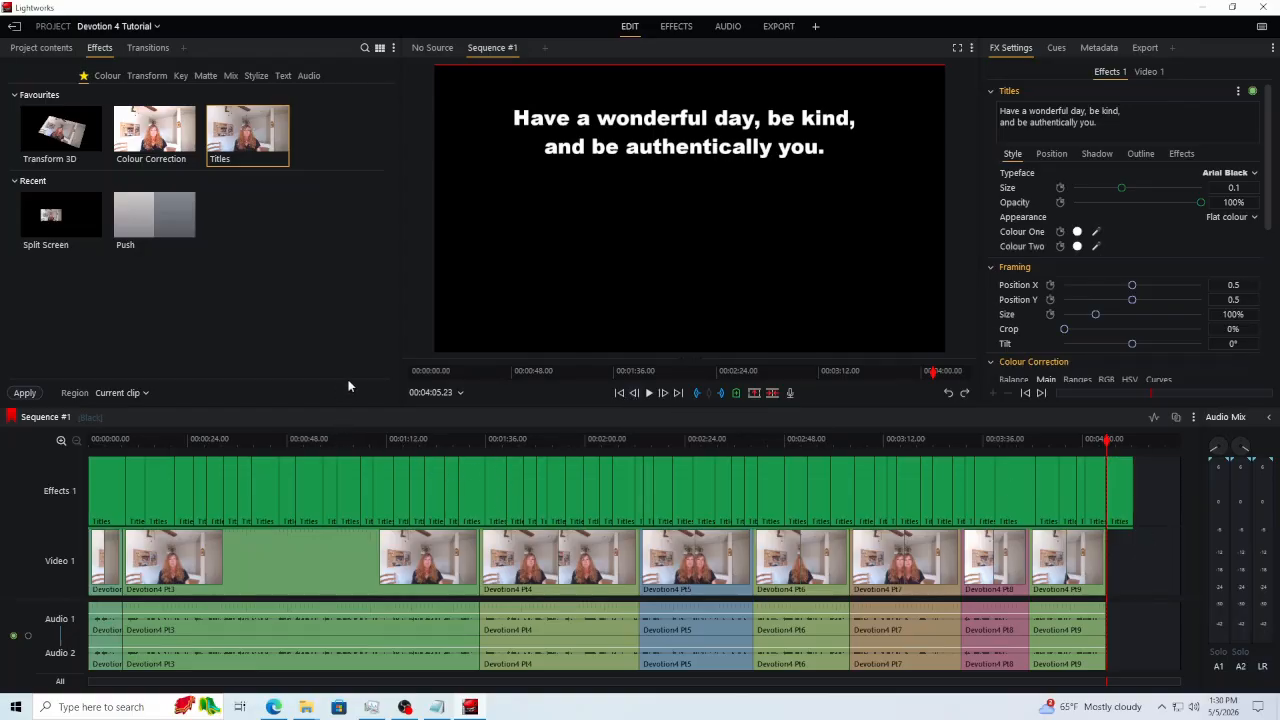
{"action": "left_click", "coordinate": [697, 393]}
{"action": "left_click", "coordinate": [679, 395]}
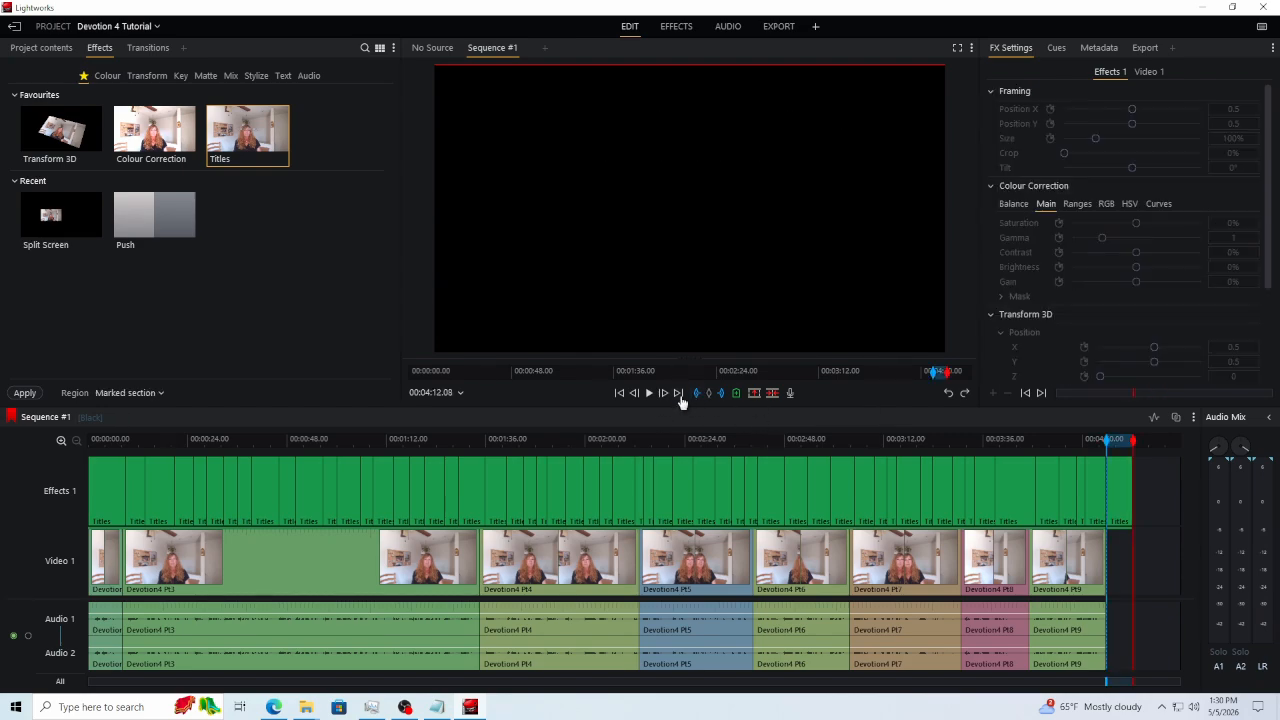
{"action": "left_click", "coordinate": [680, 396]}
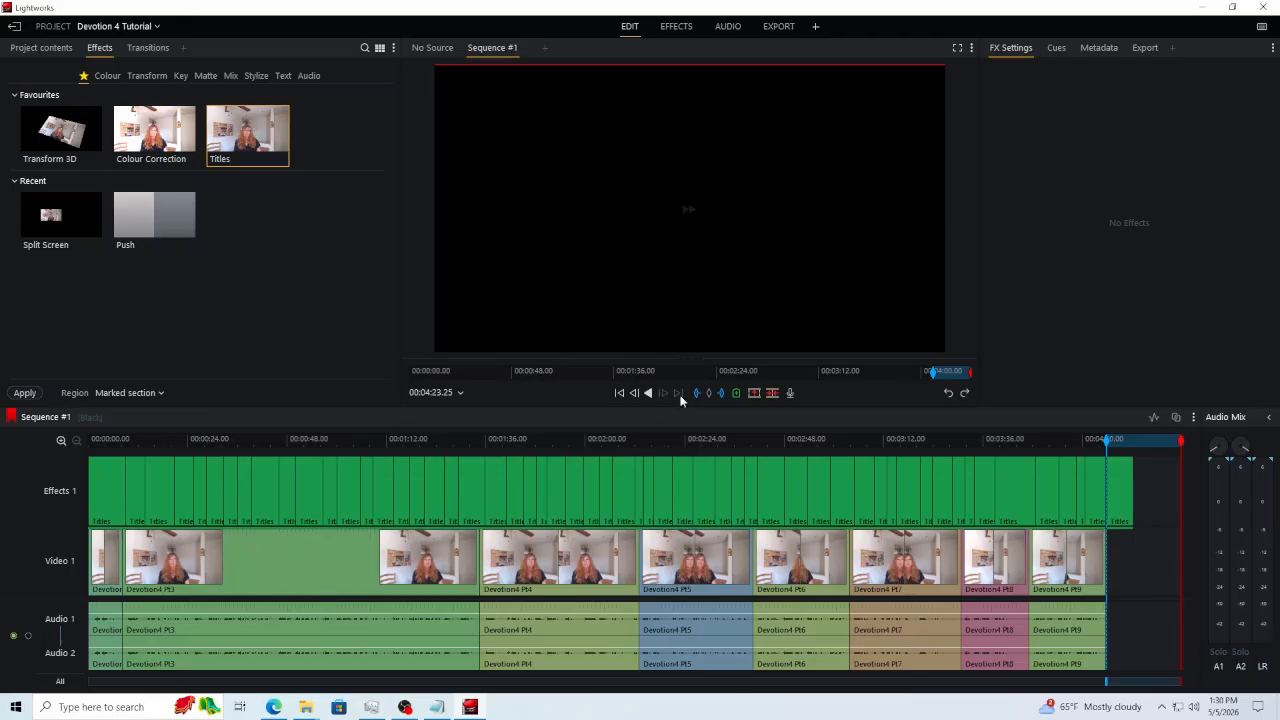
{"action": "key", "text": "Delete"}
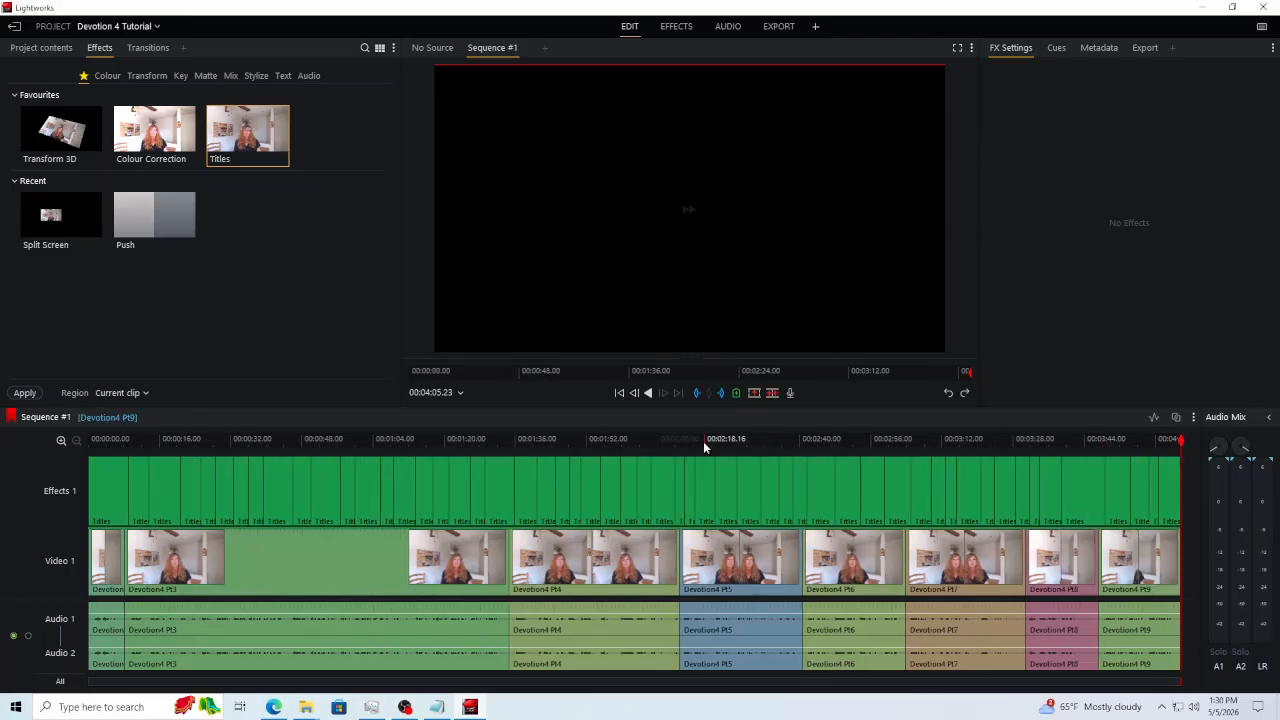
{"action": "left_click", "coordinate": [820, 440]}
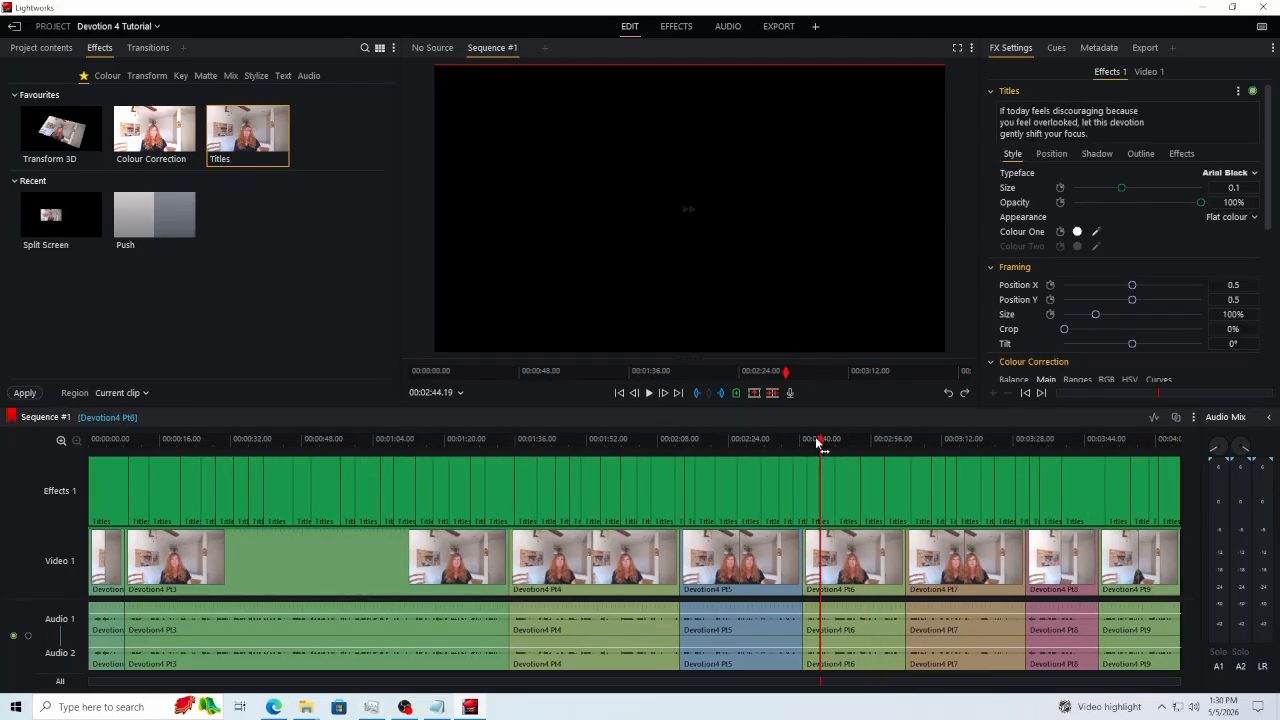
{"action": "left_click", "coordinate": [548, 440]}
{"action": "left_click_drag", "start_coordinate": [465, 443], "coordinate": [232, 443]}
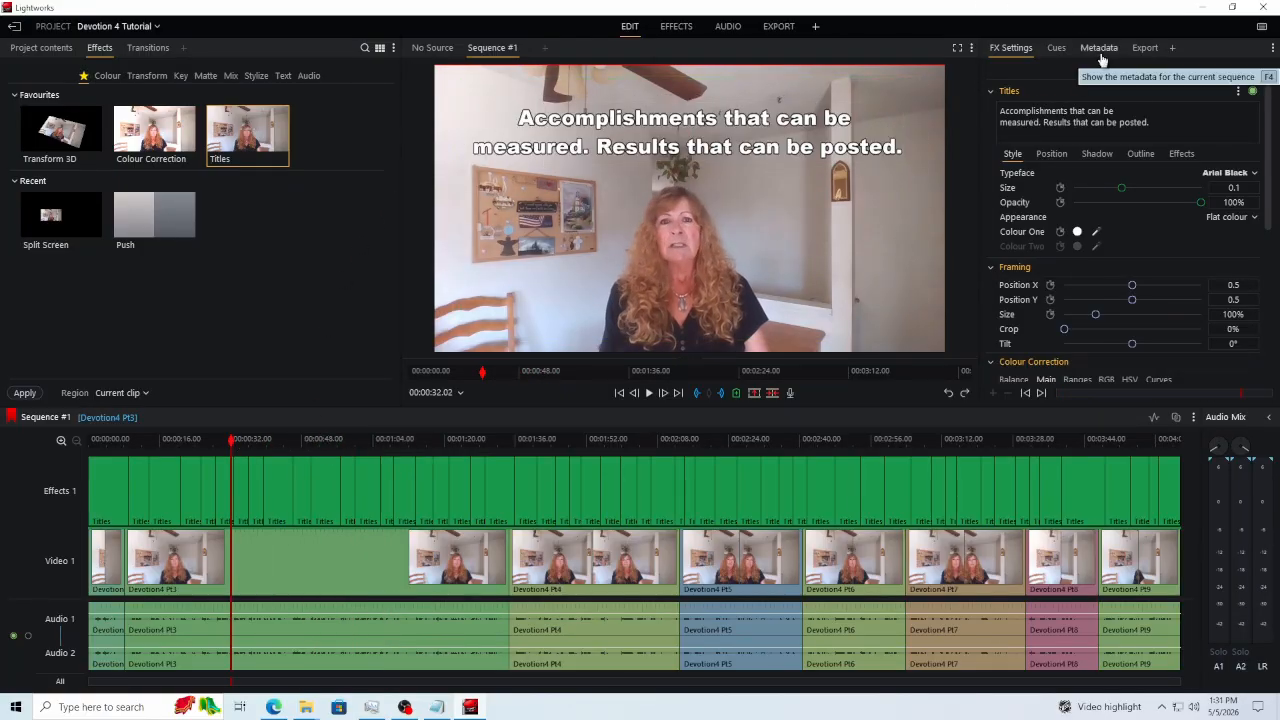
Step: Set up the sequence export in MP4 (H.264/AV1) format with the file name Devotion4Draft
{"action": "left_click", "coordinate": [1145, 50]}
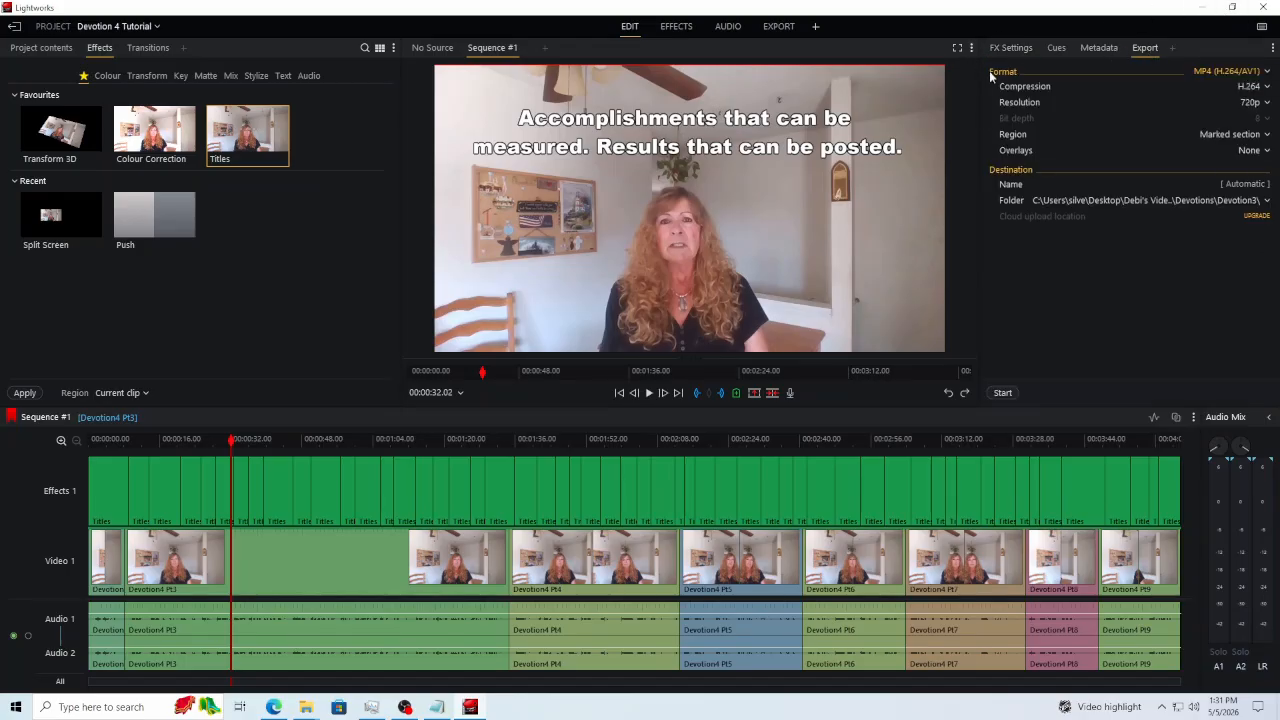
{"action": "left_click", "coordinate": [1268, 77]}
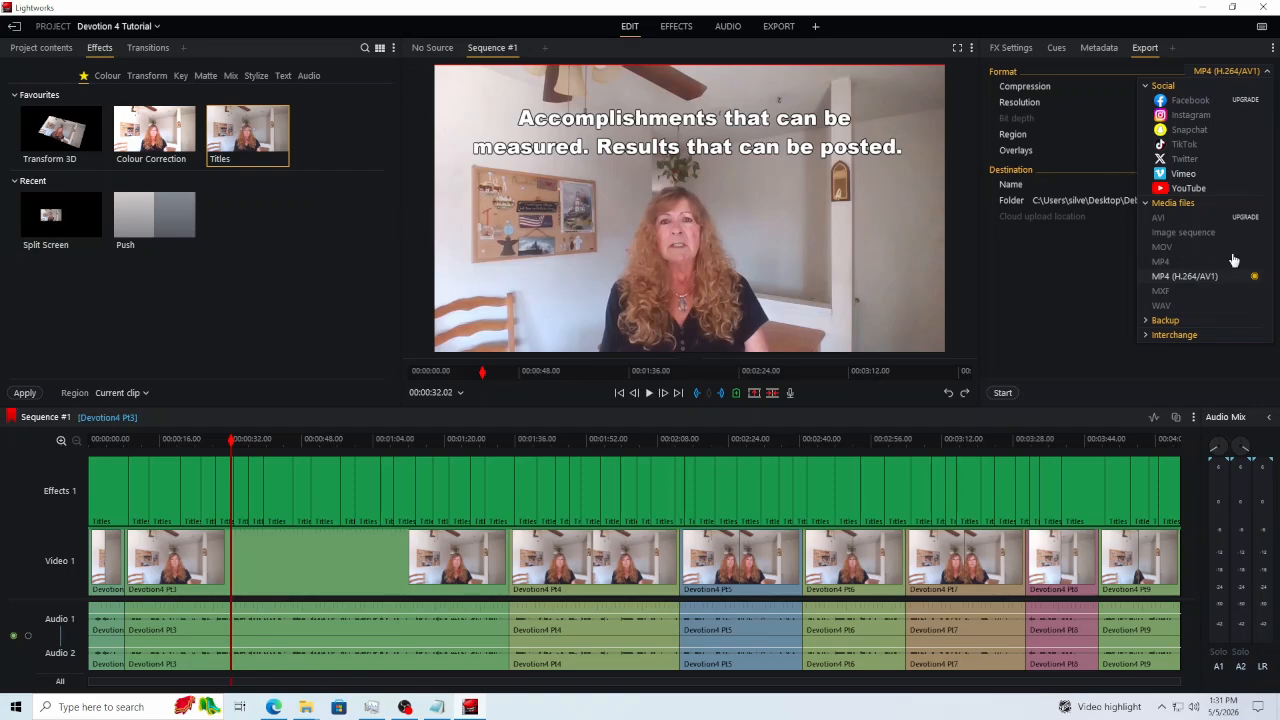
{"action": "left_click", "coordinate": [1174, 276]}
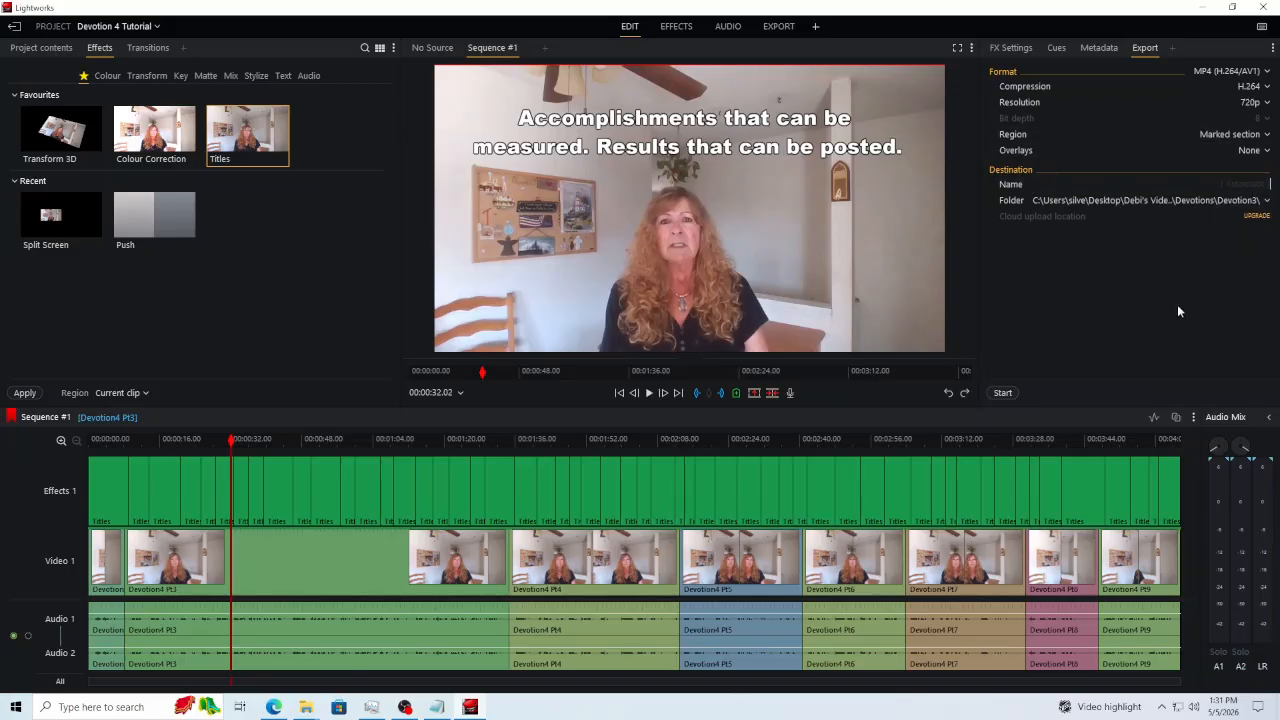
{"action": "type", "text": "Devotion4Draft"}
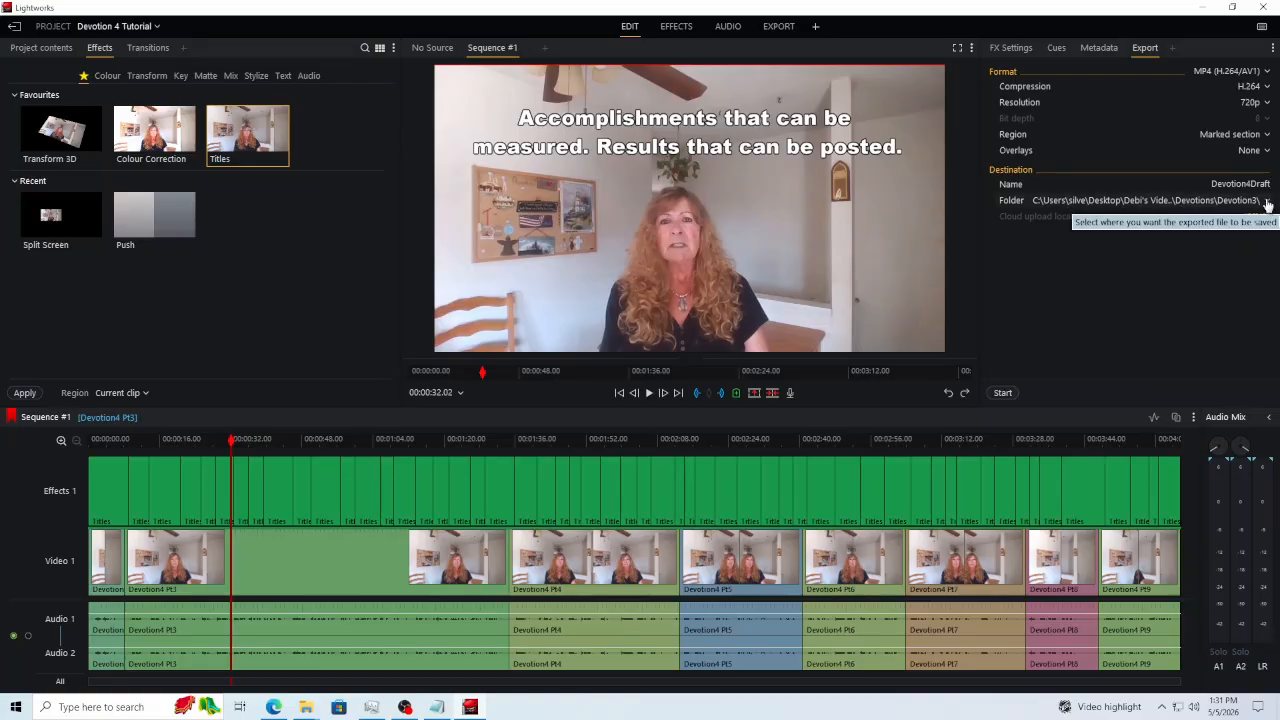
Step: Choose the Devotion4 folder as the export destination and start the export
{"action": "left_click", "coordinate": [1183, 203]}
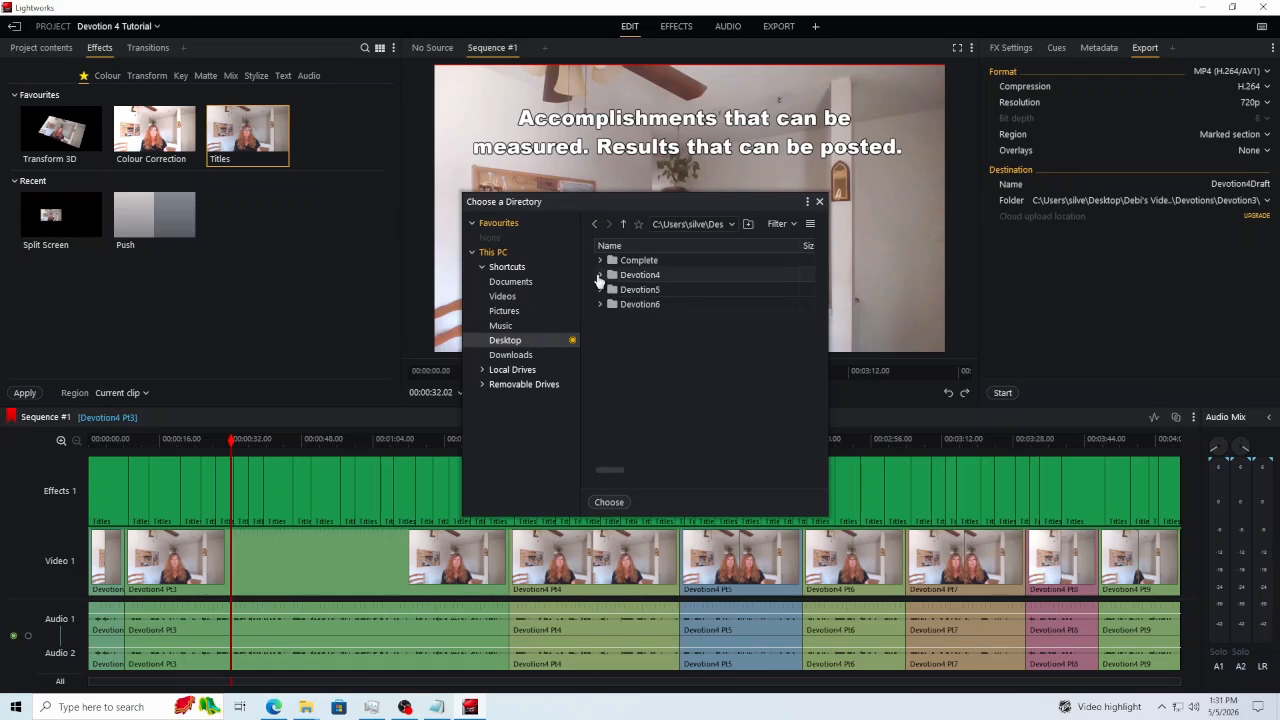
{"action": "left_click", "coordinate": [600, 276]}
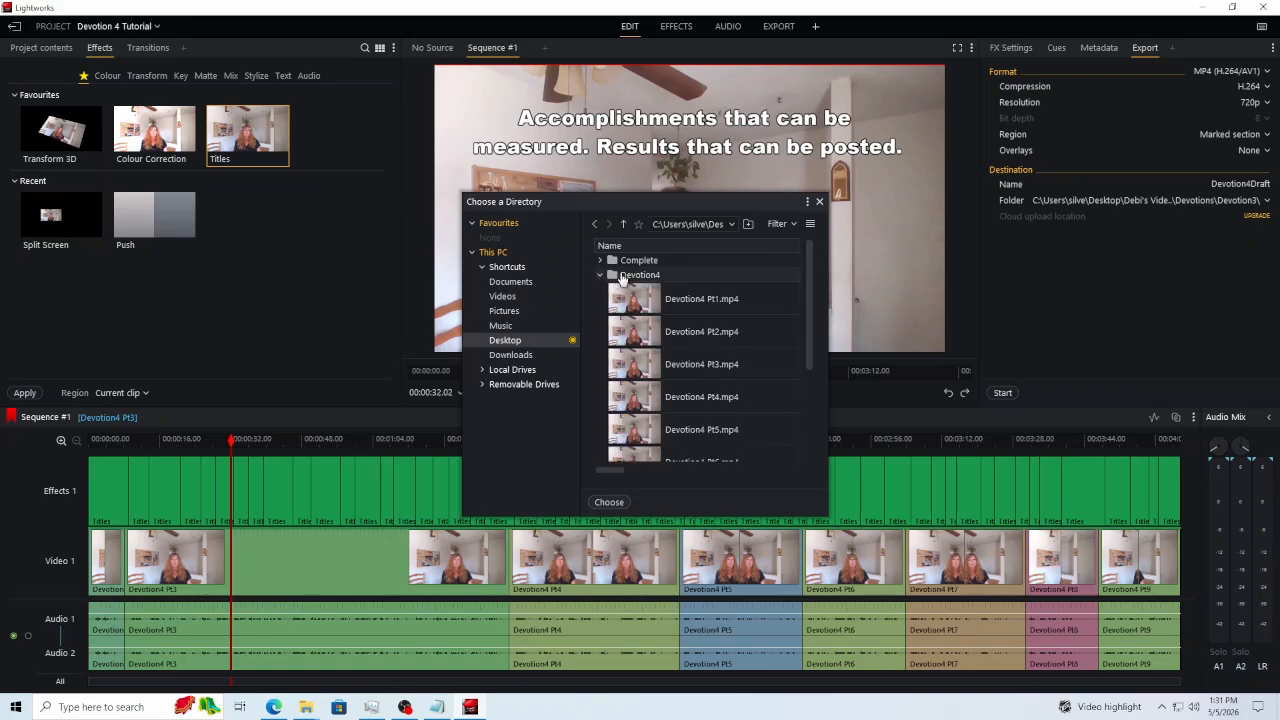
{"action": "scroll", "coordinate": [626, 280], "scroll_direction": "down", "scroll_amount": 2}
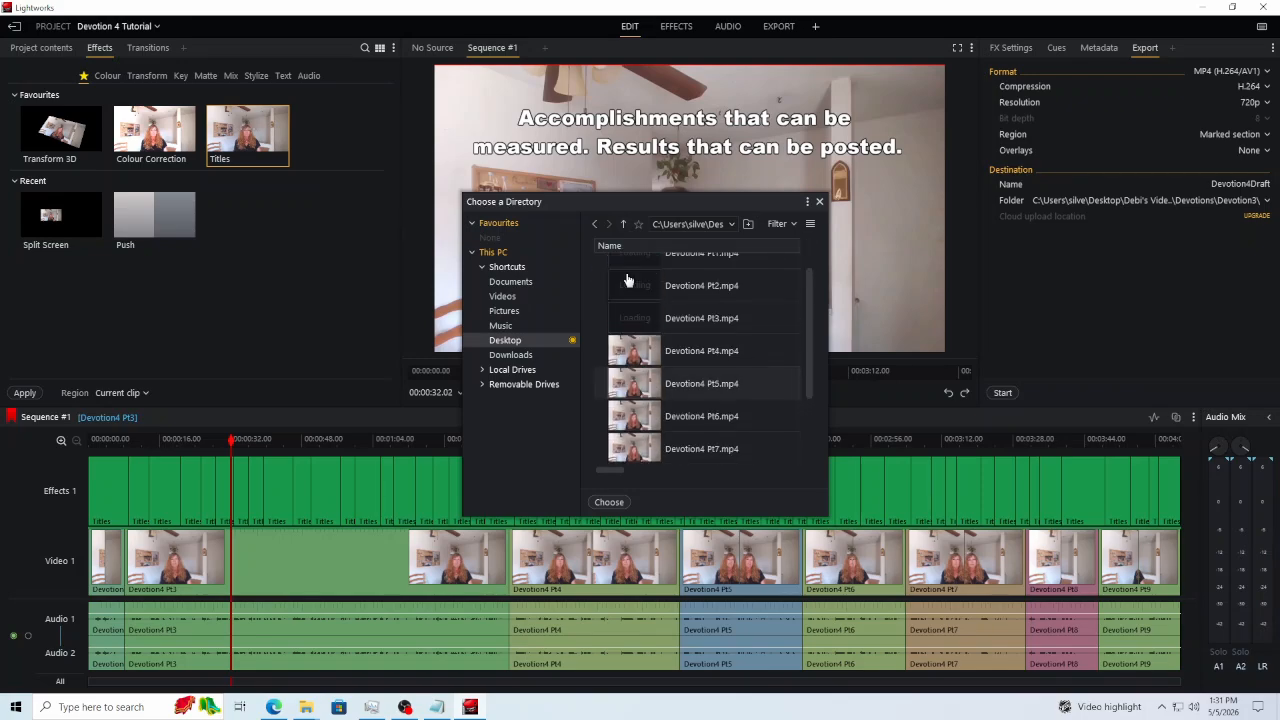
{"action": "left_click", "coordinate": [608, 503]}
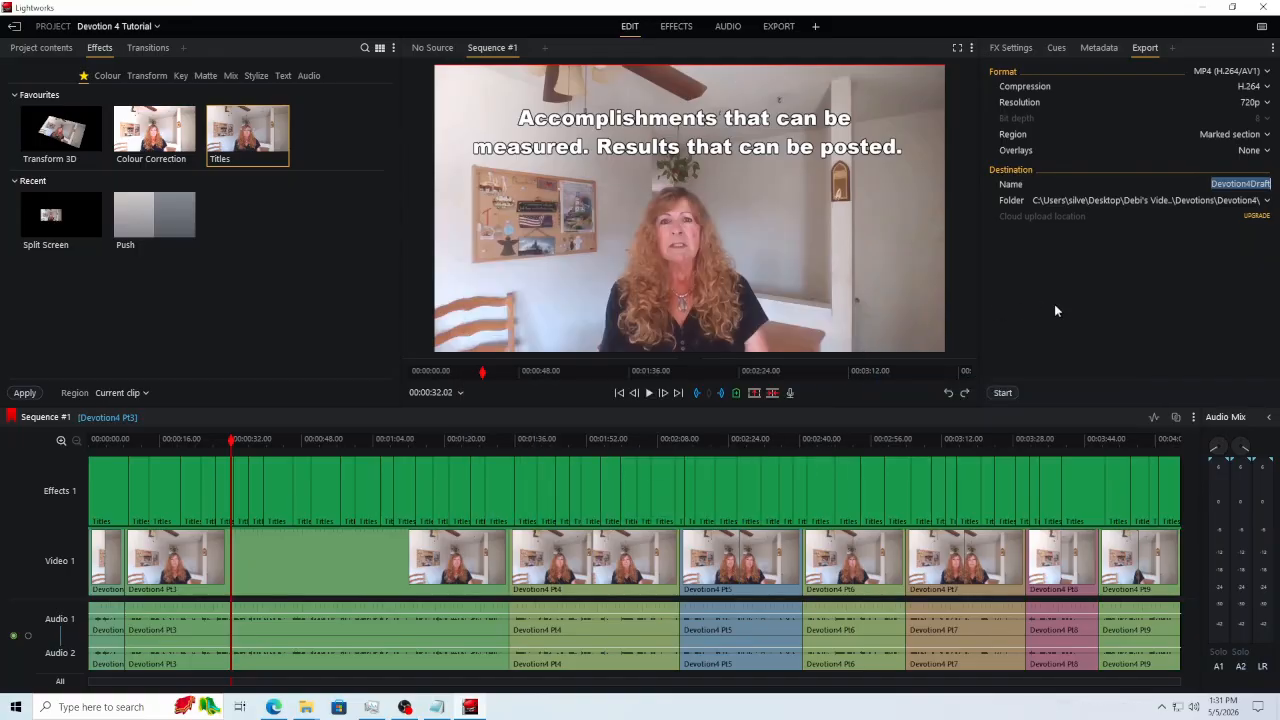
{"action": "left_click", "coordinate": [1002, 393]}
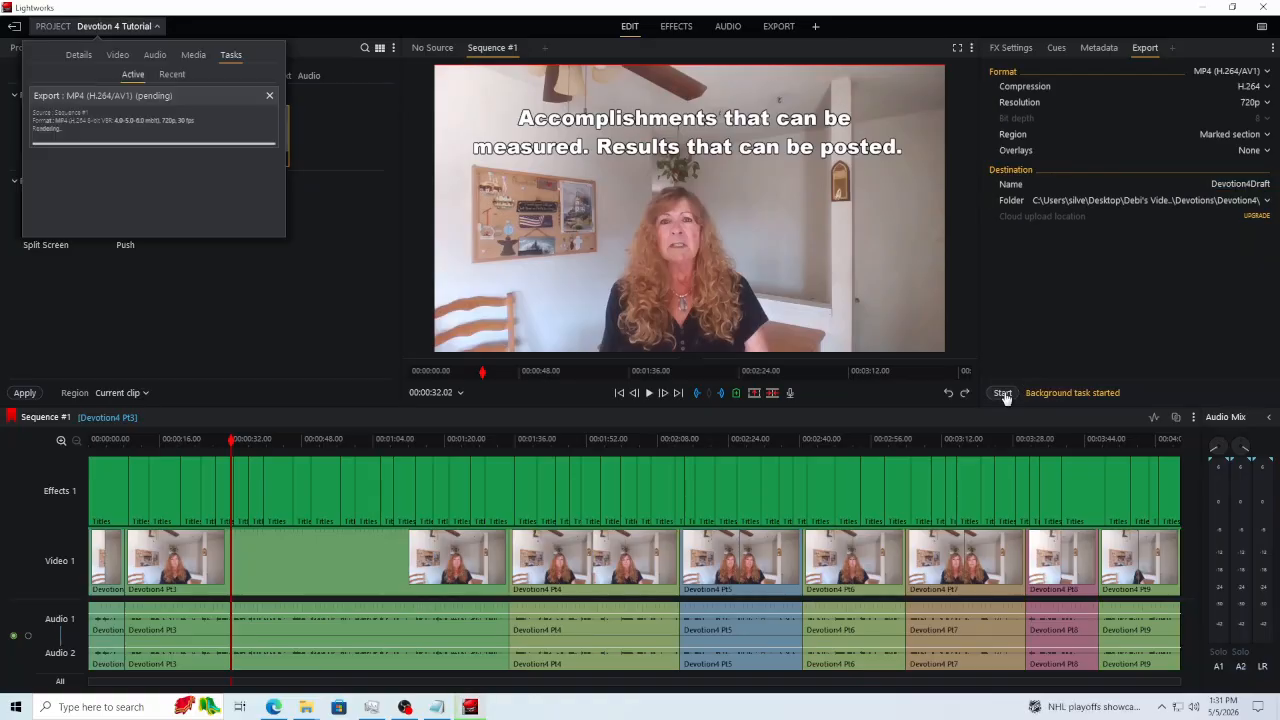